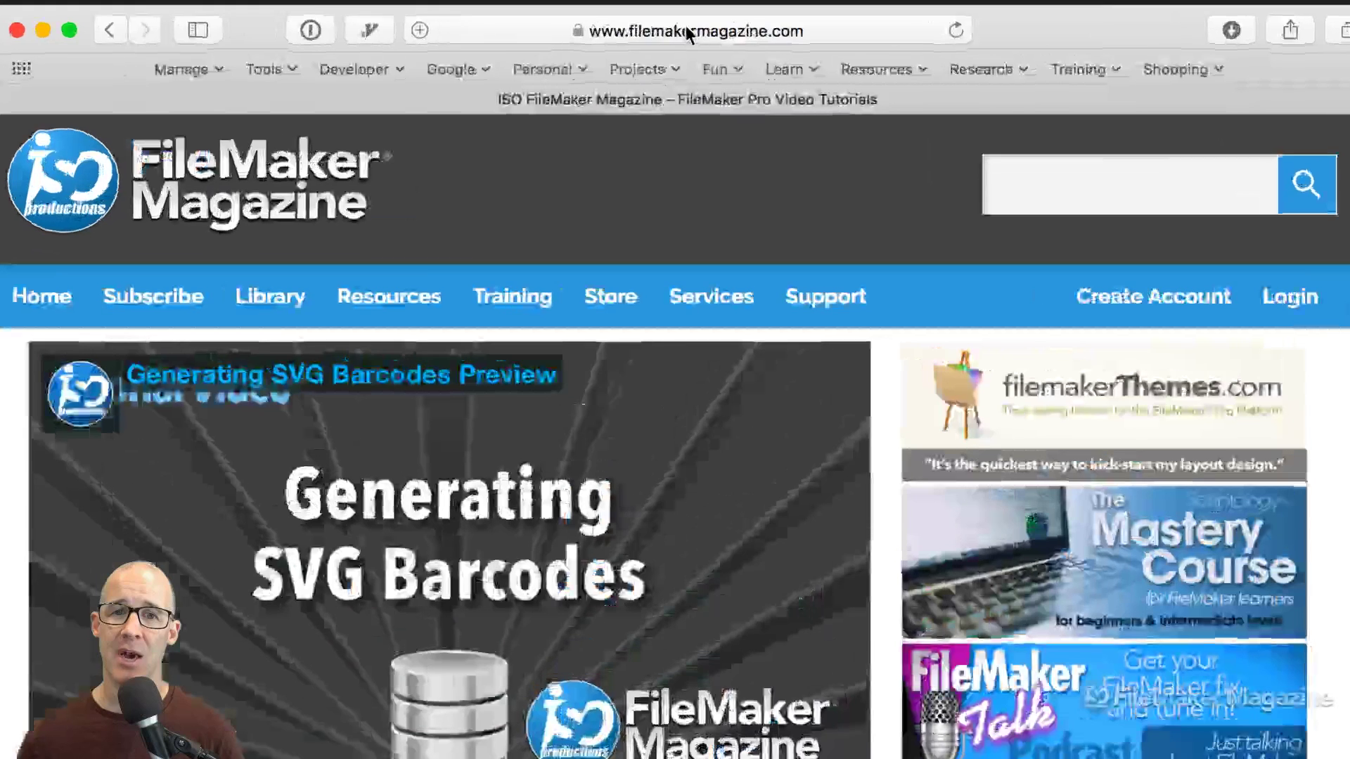
click(682, 32)
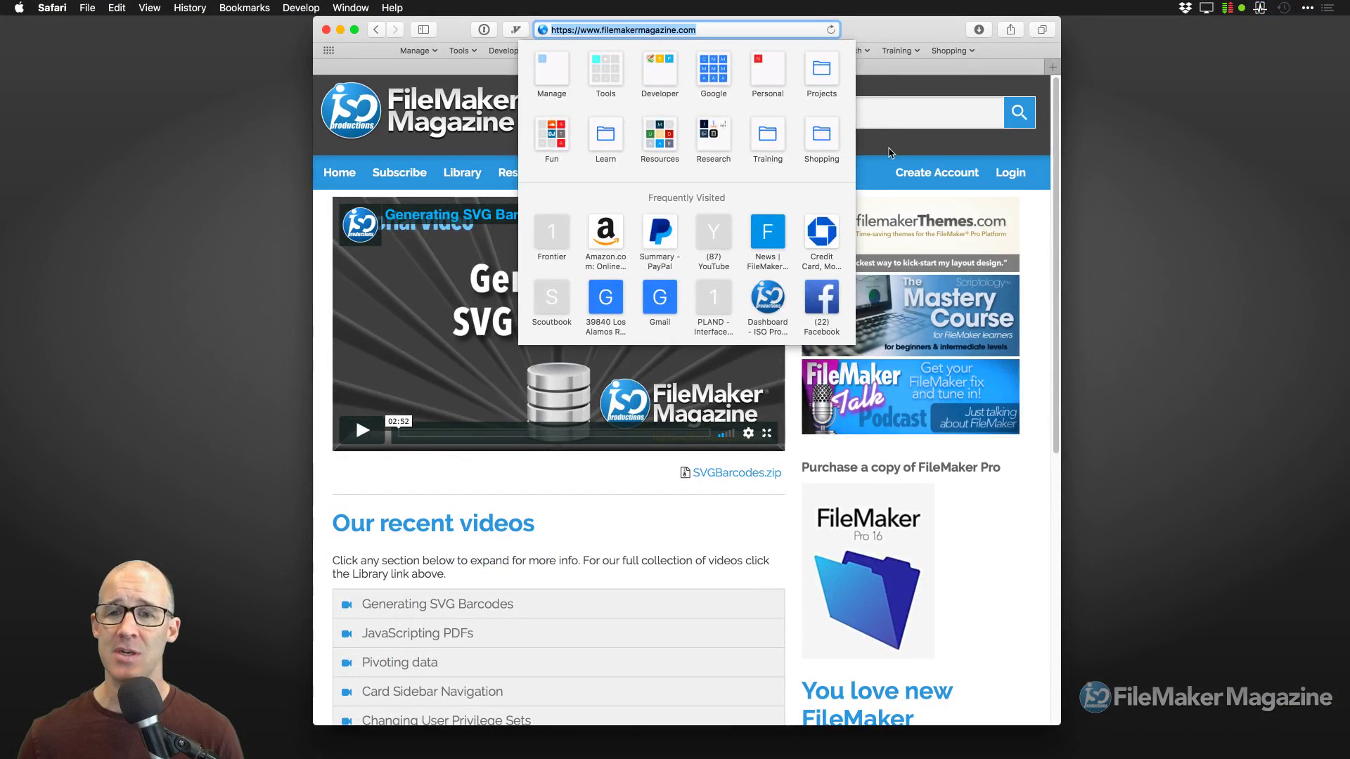
click(1064, 260)
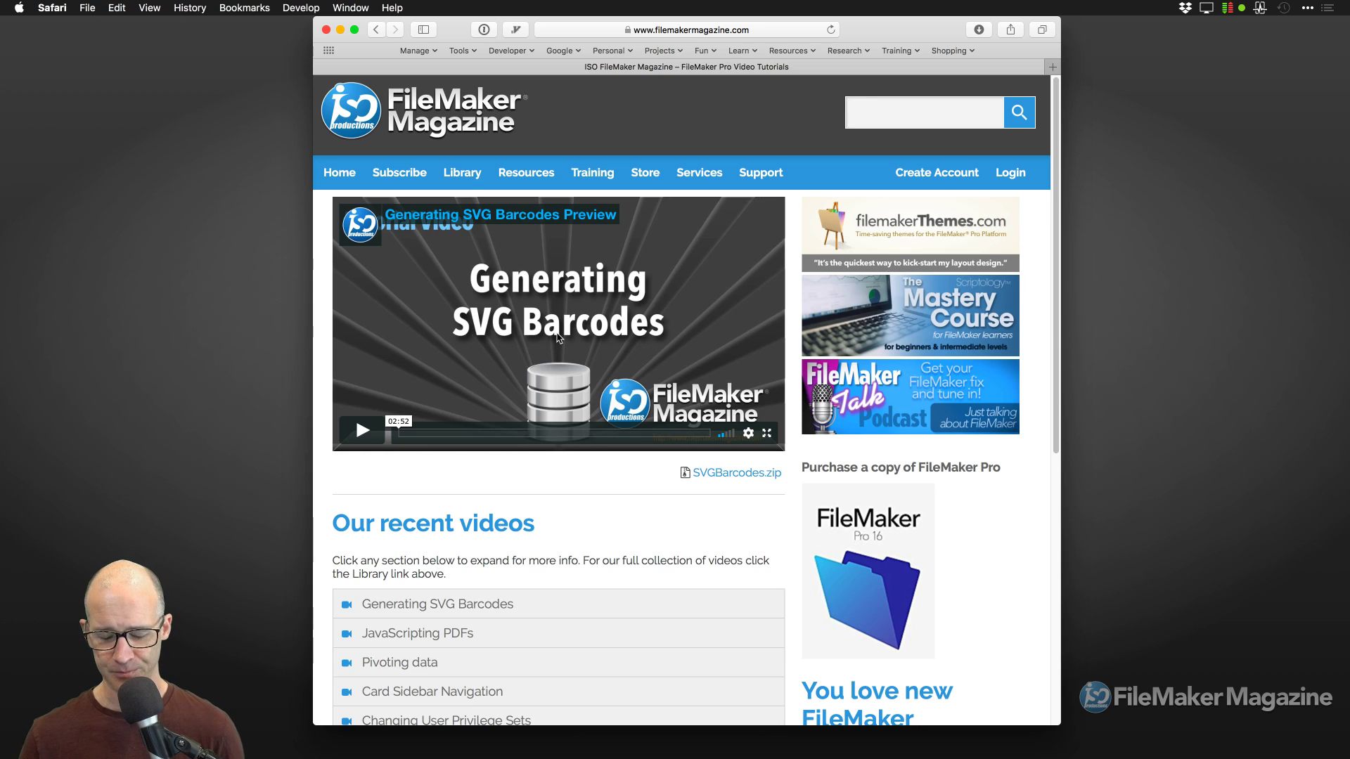
key(super+h)
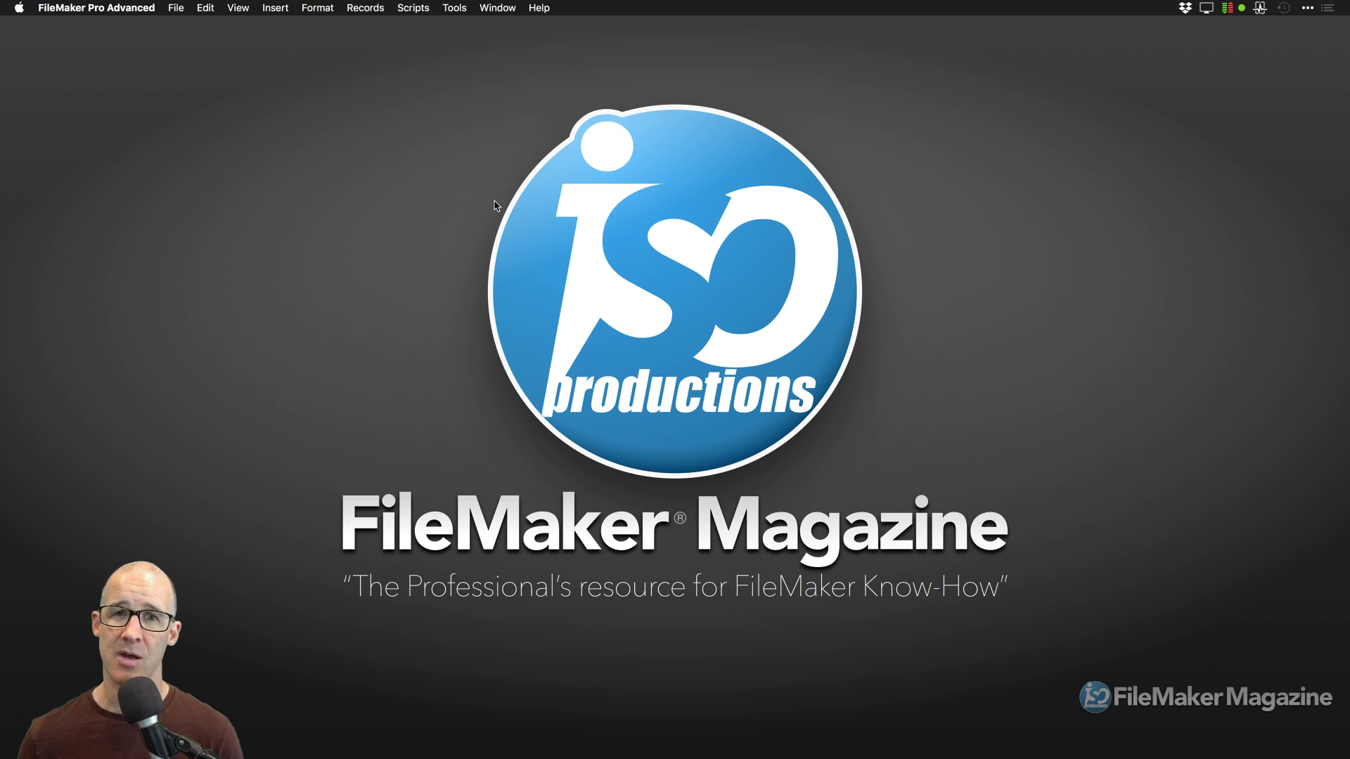
click(465, 8)
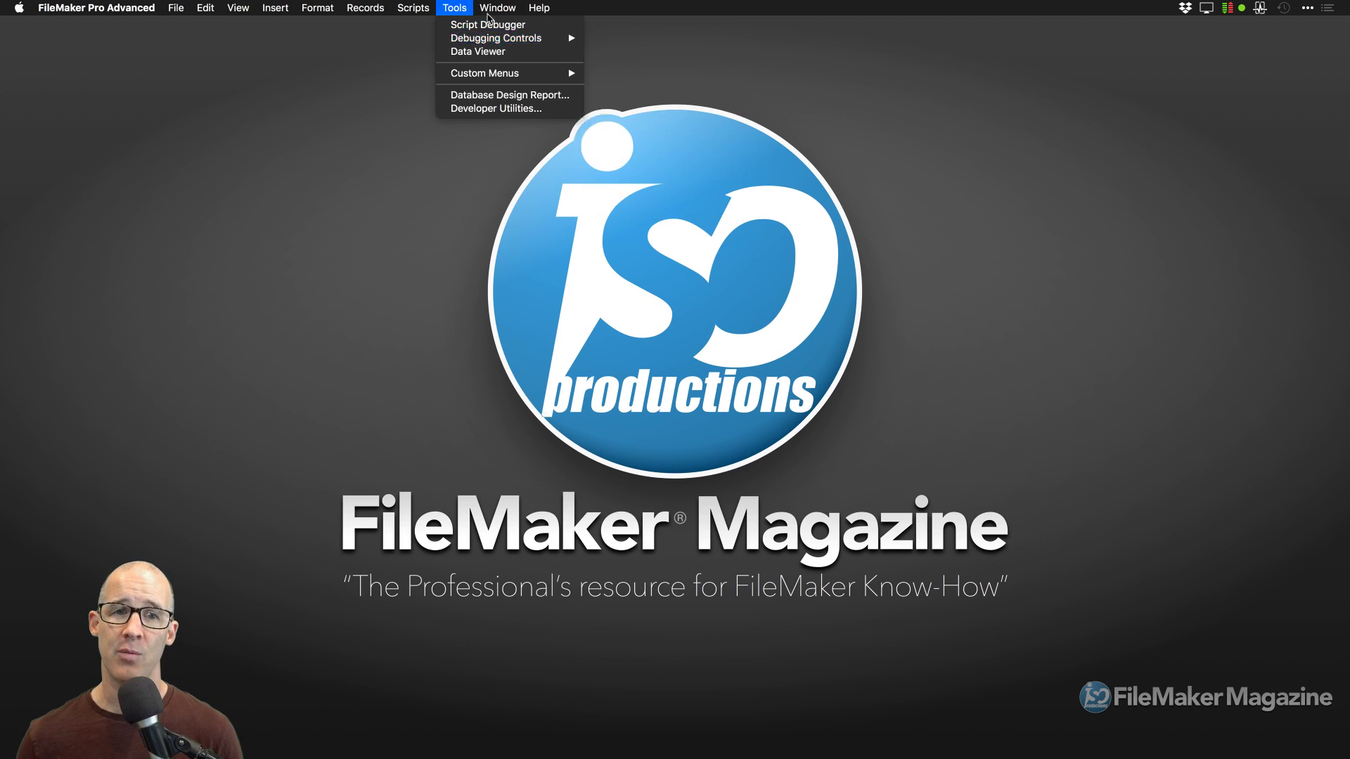
mouse_move(534, 39)
click(641, 40)
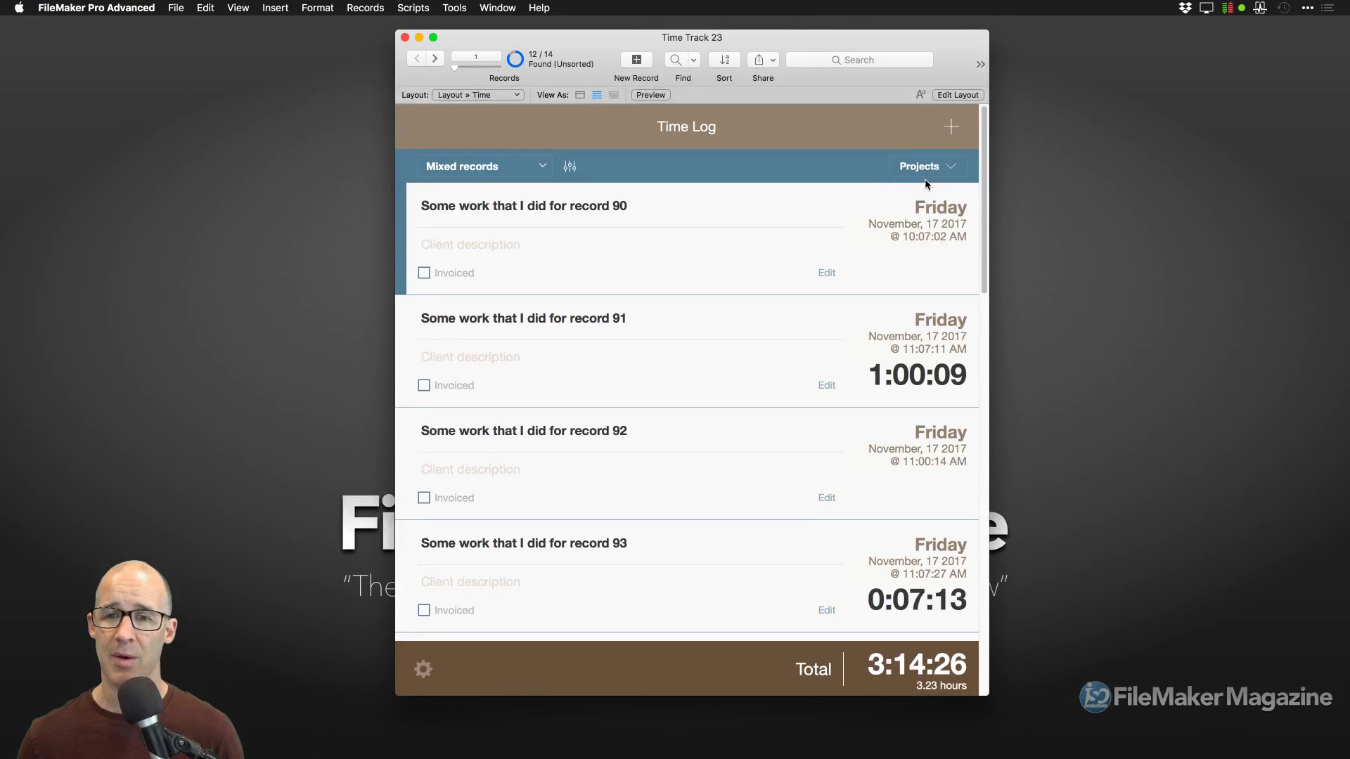
- Close the Time Track 23 window and reopen Time Track 23 from the recent files
click(987, 162)
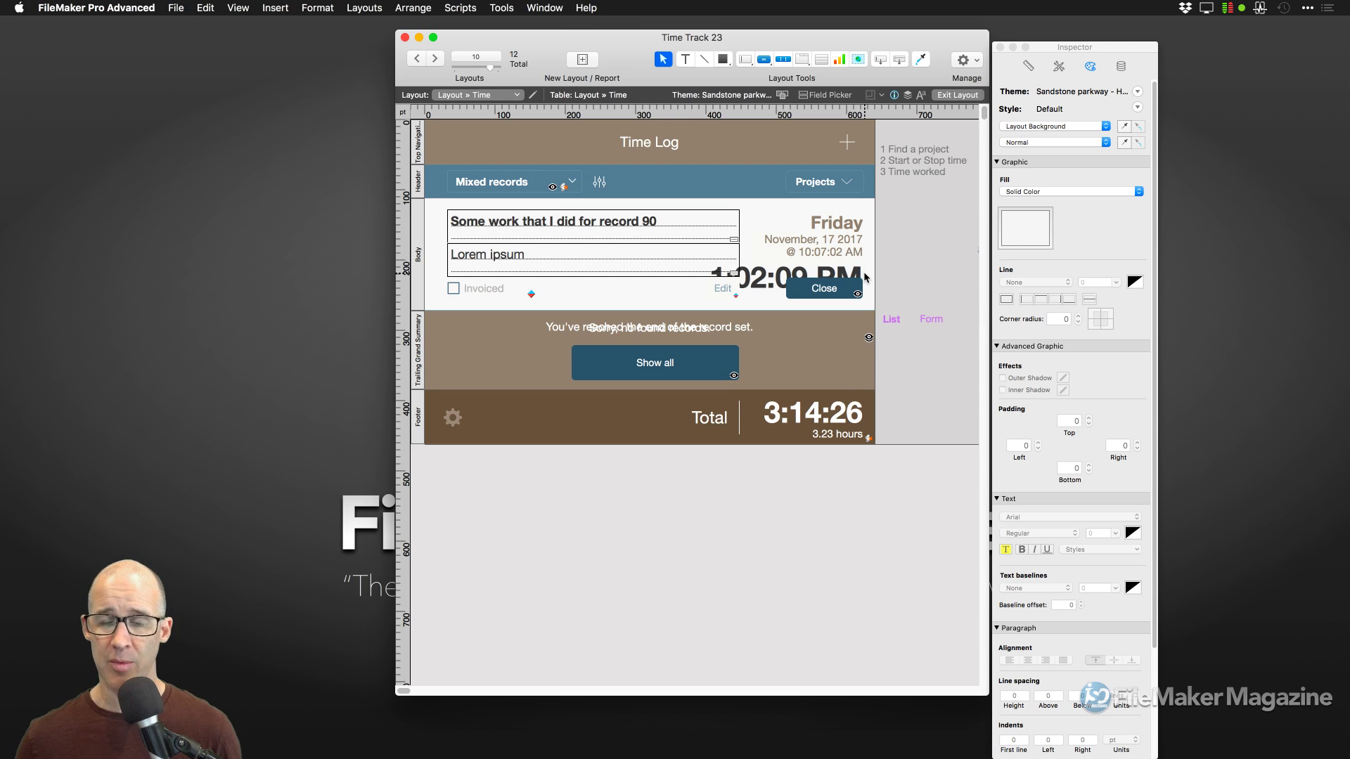
key(super+w)
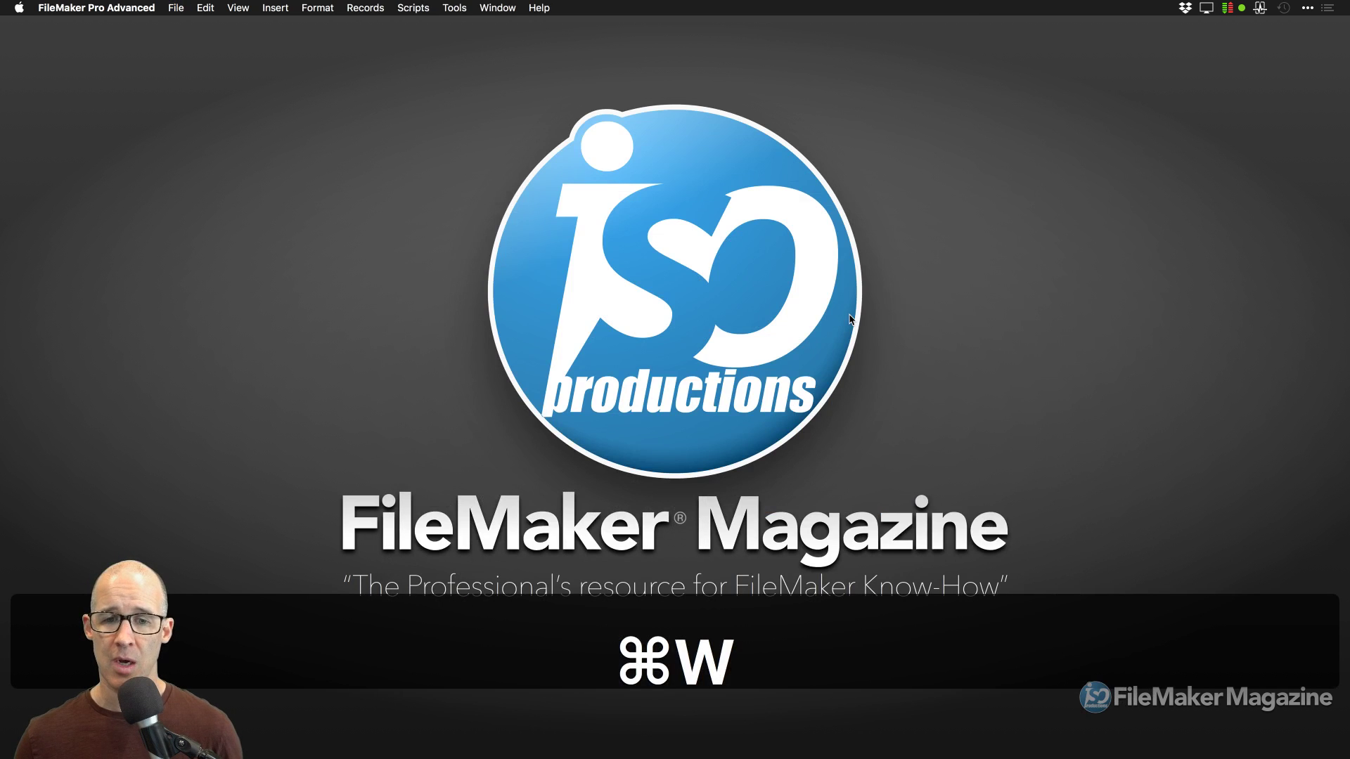
key(super+Tab)
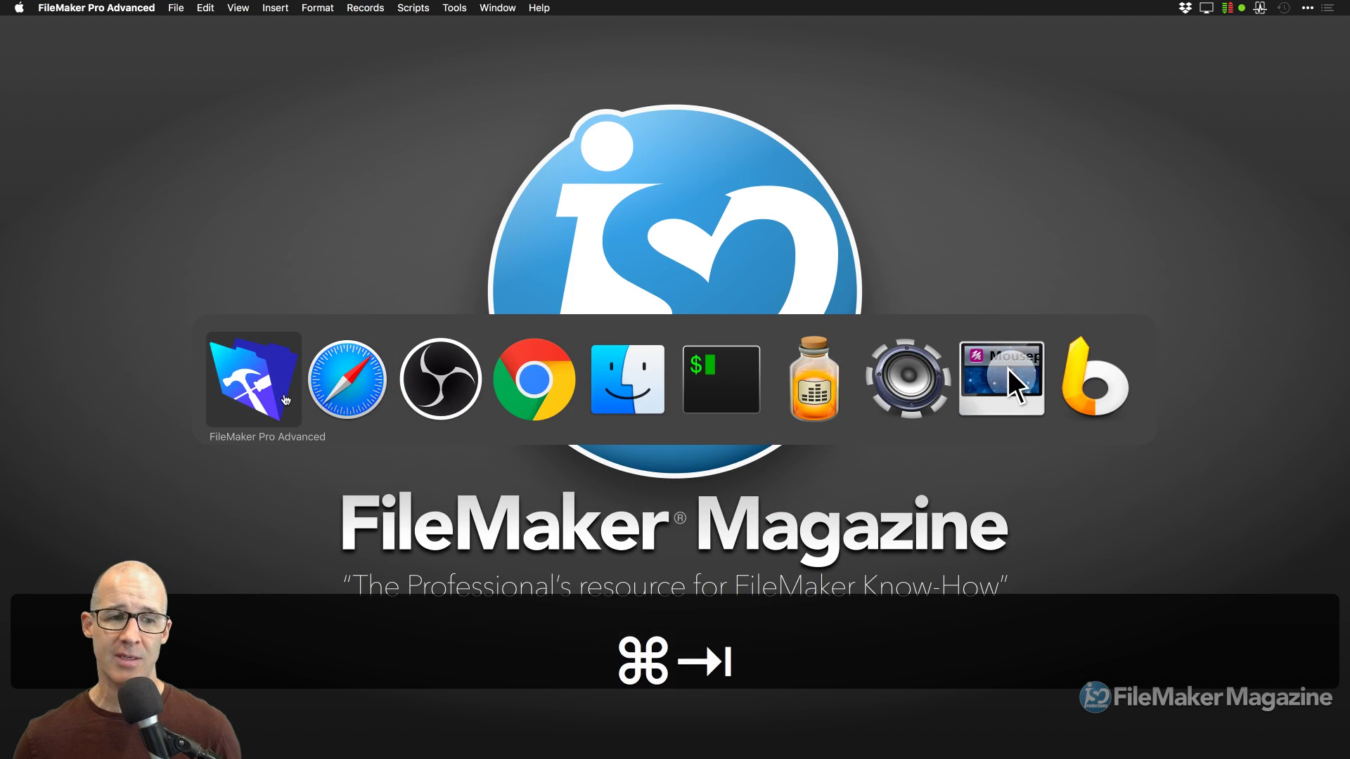
click(176, 8)
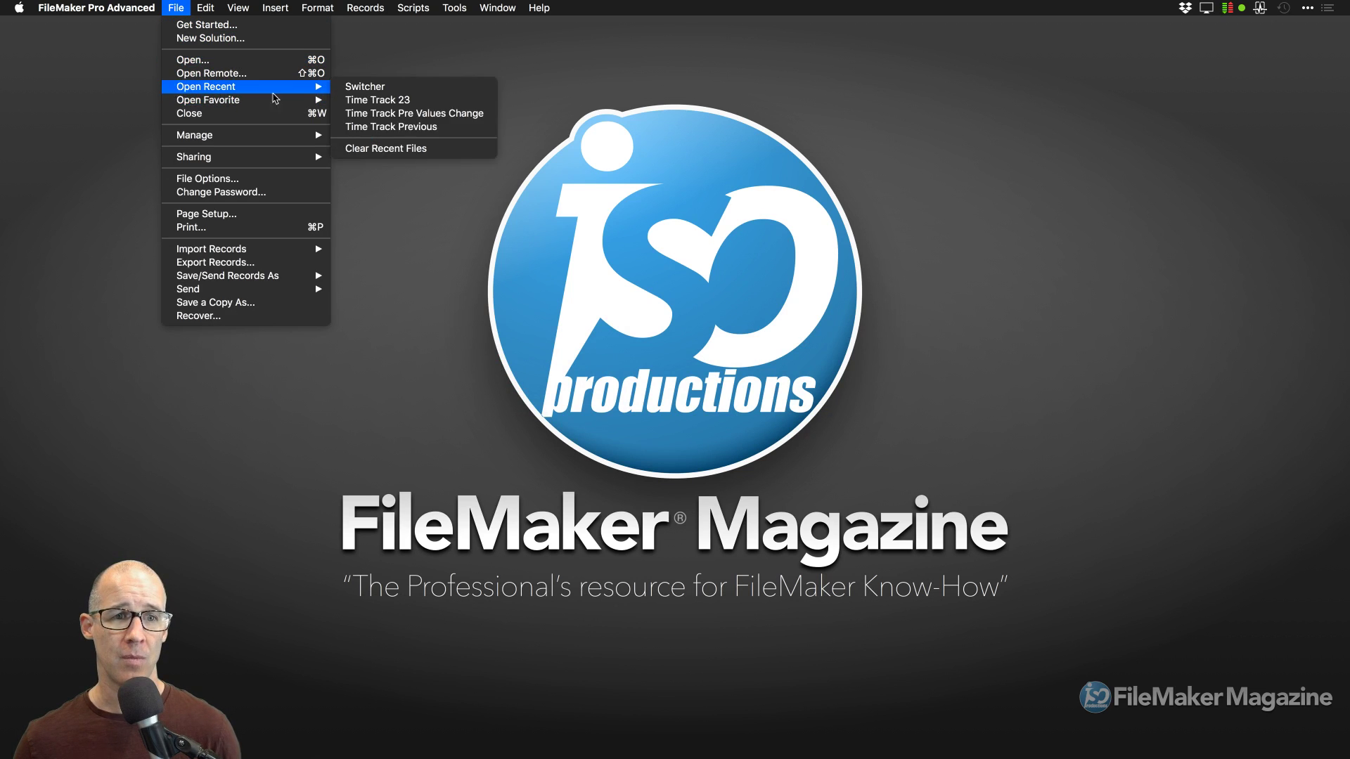
mouse_move(298, 86)
click(380, 100)
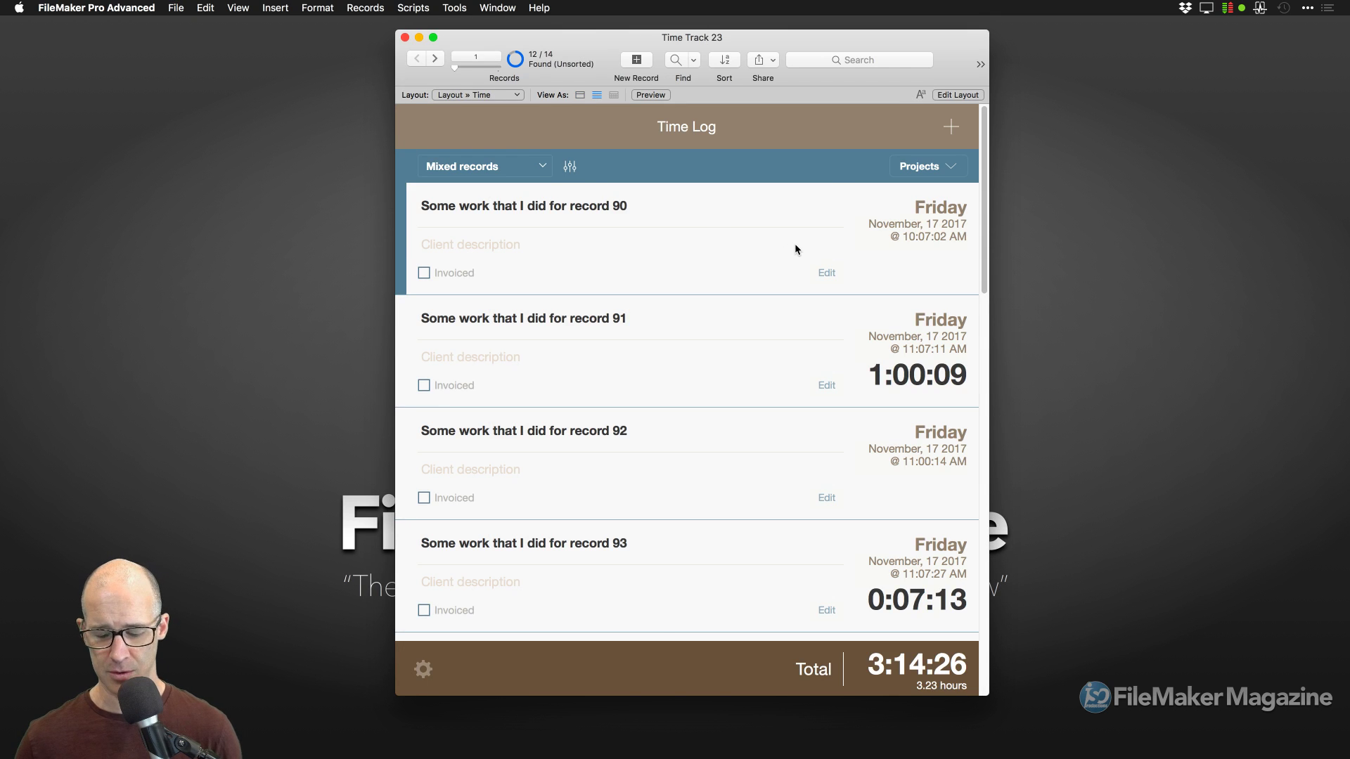
- Switch to Layout mode and open the Projects button in the header with its popover and button bar setup
key(super+l)
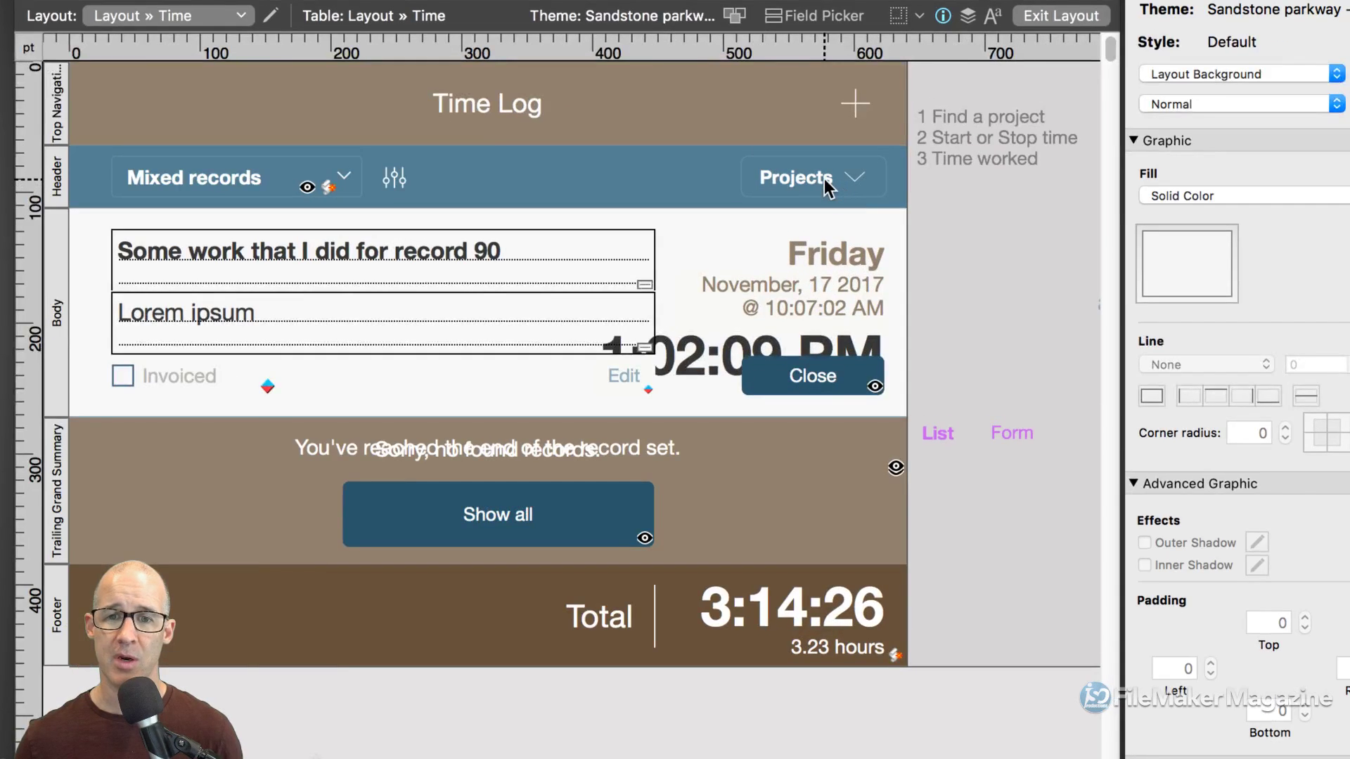
click(824, 179)
click(824, 178)
double_click(824, 178)
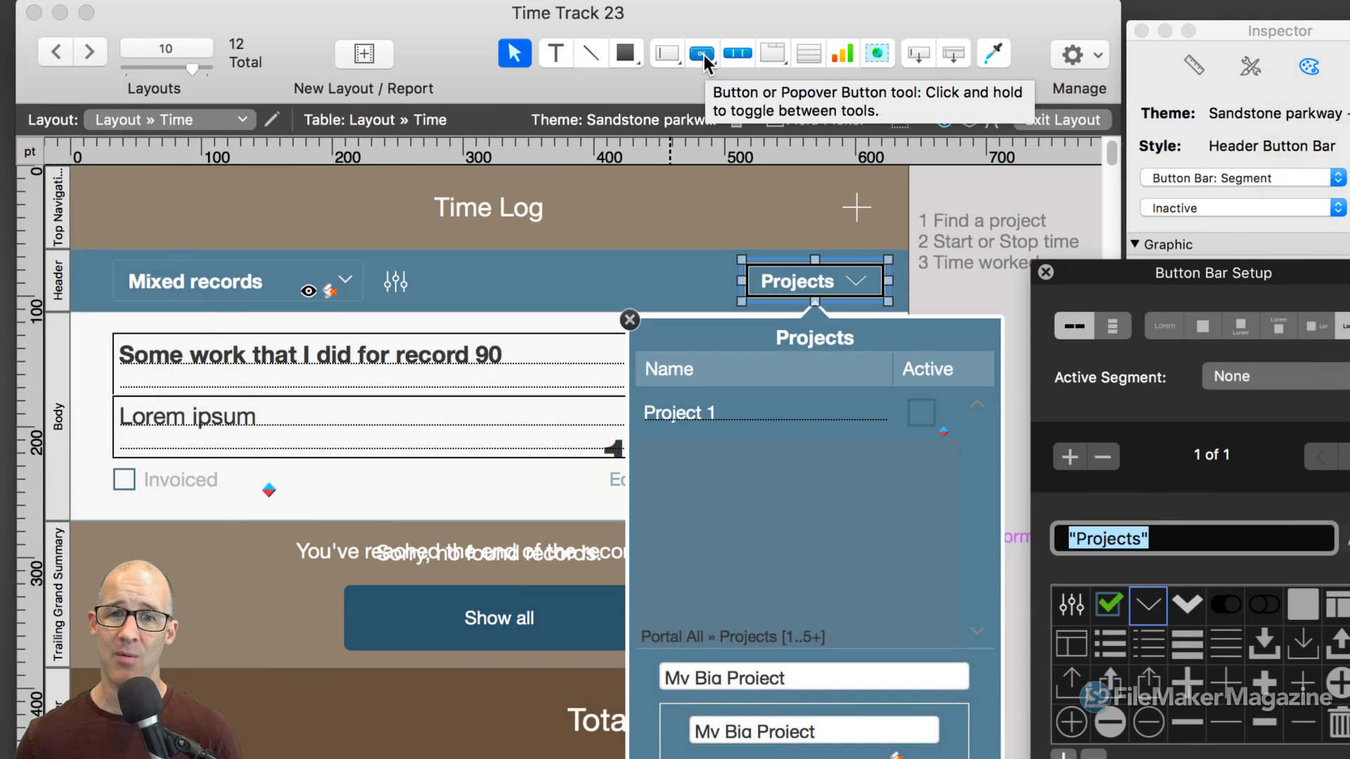
- View the button tool's two variants, Button and Popover Button, and dismiss the choice
click(703, 55)
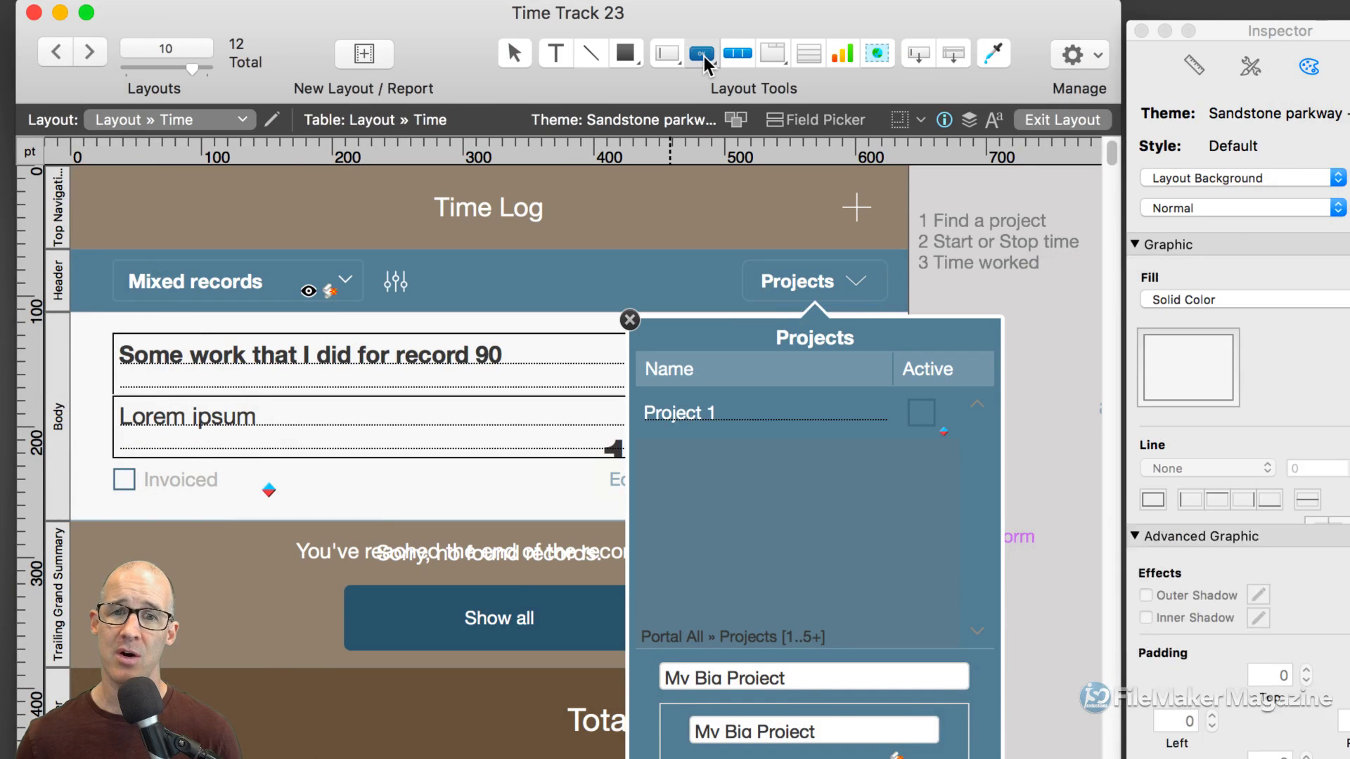
click(707, 55)
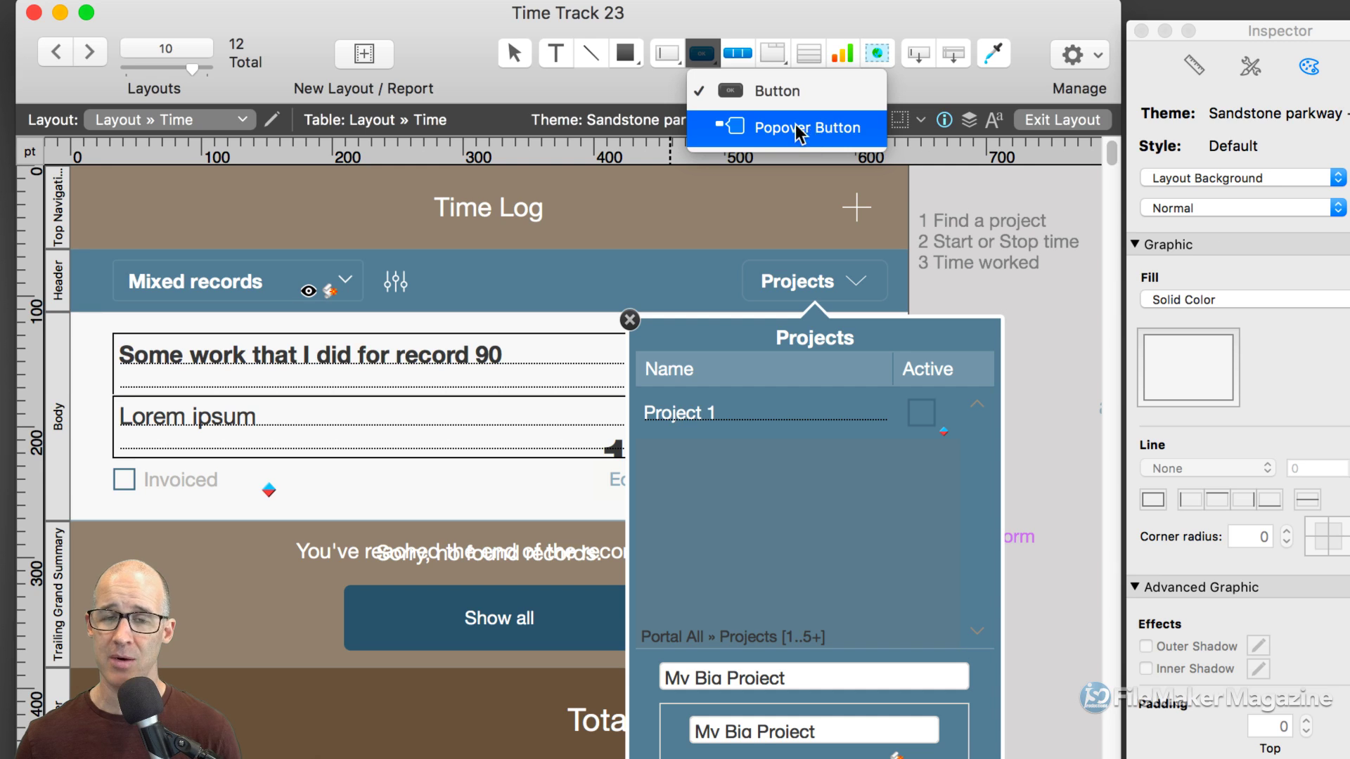
click(729, 30)
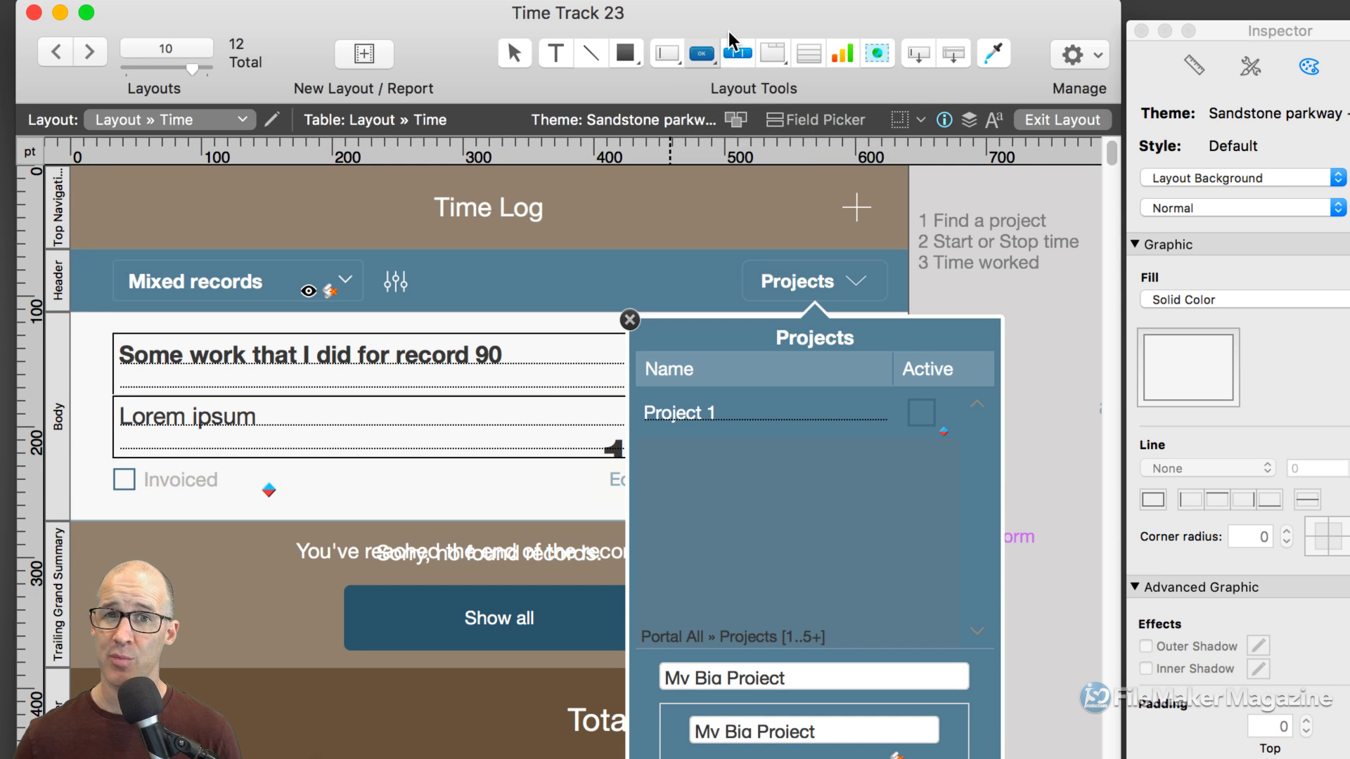
- Draw a three-segment button bar about 120 pt wide beside the Time Log title, check its segment type options and close its setup
click(739, 53)
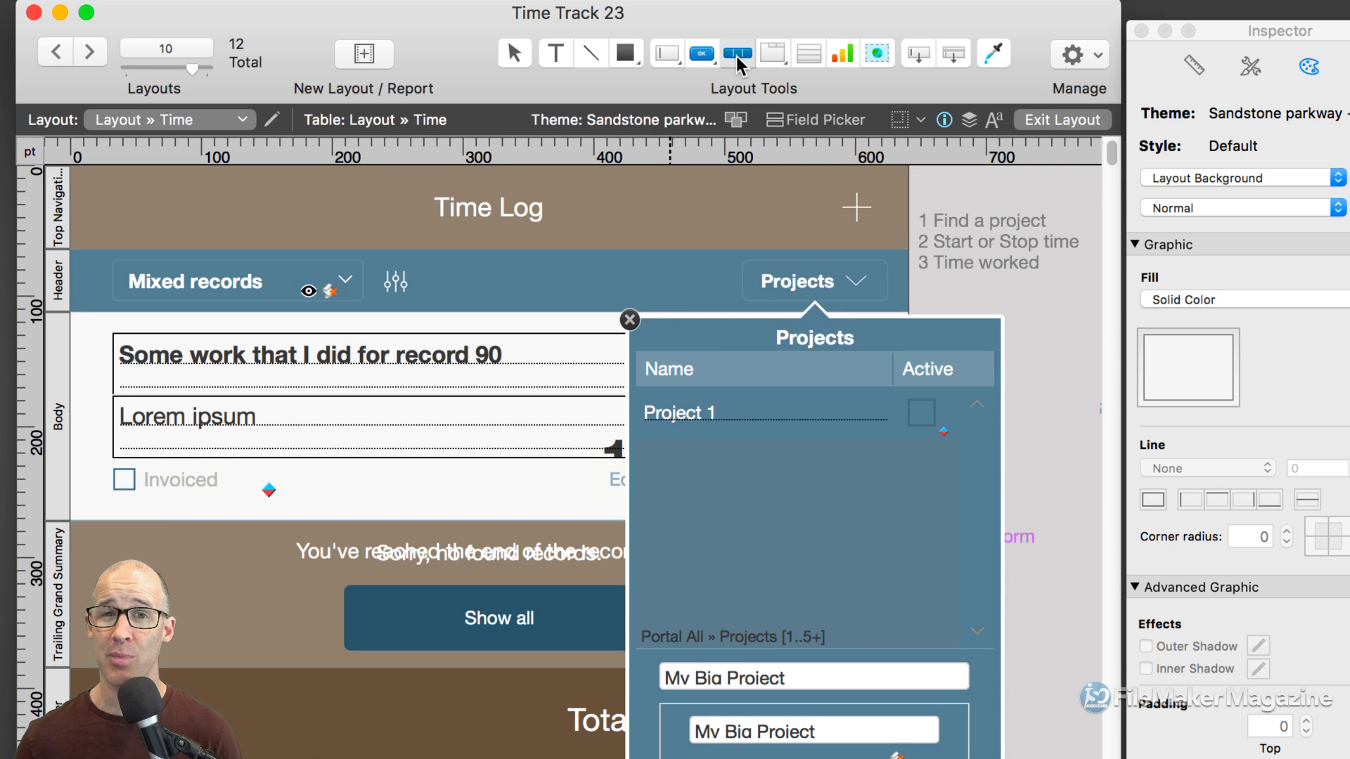
drag(629, 190, 787, 222)
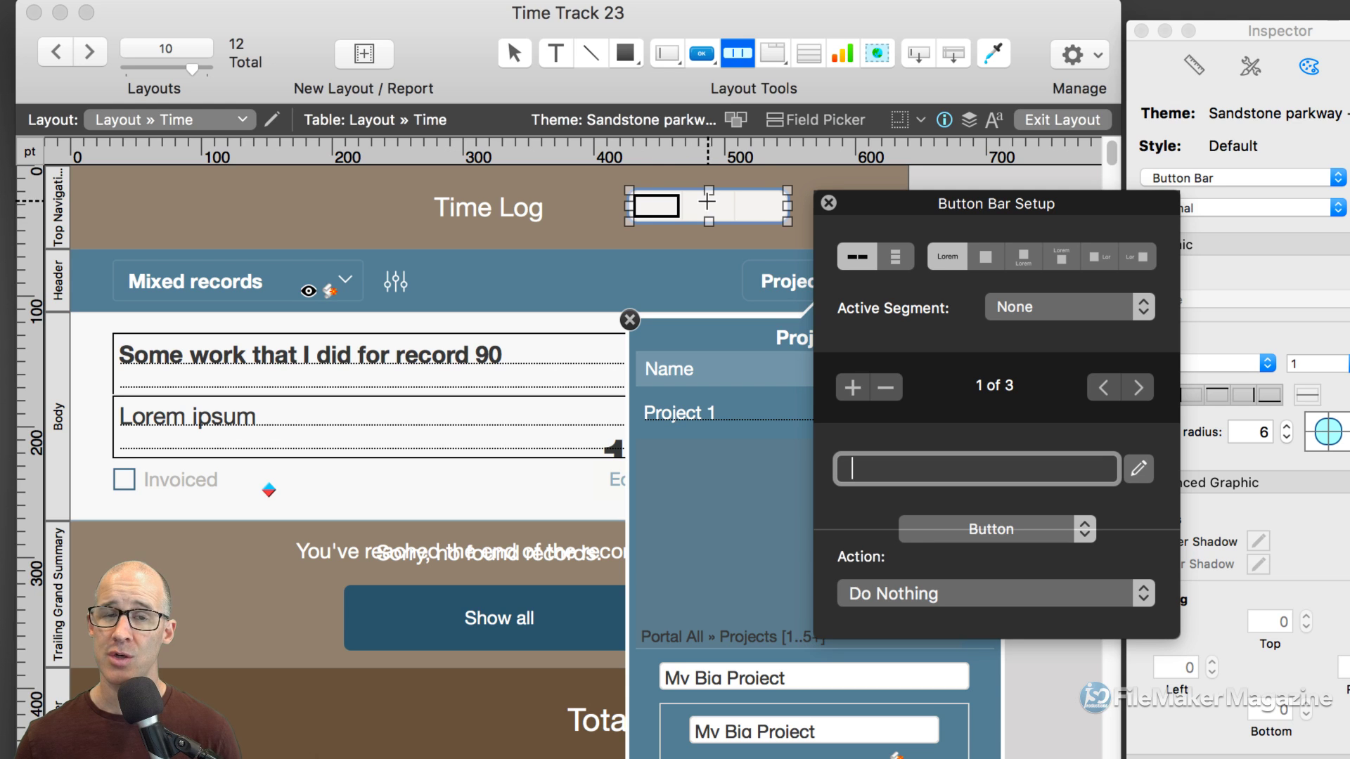
click(991, 529)
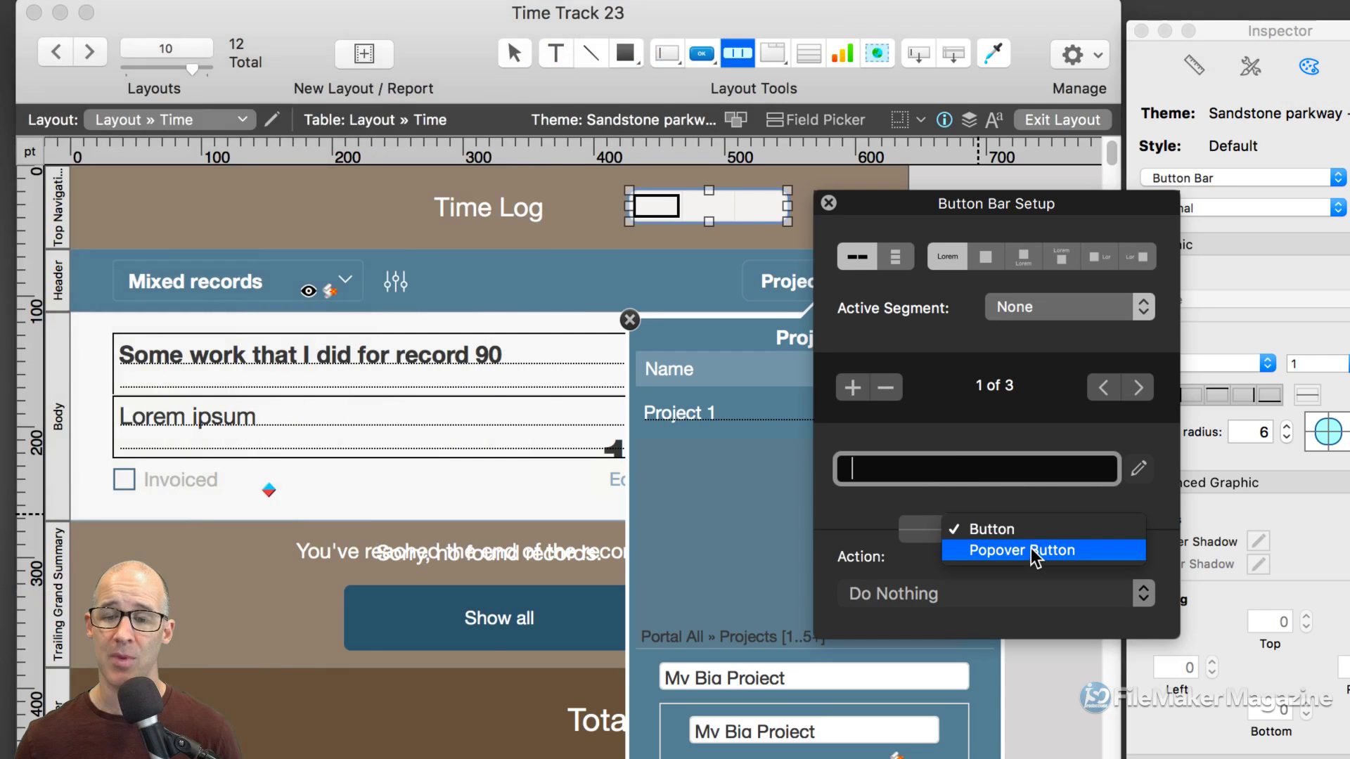
click(828, 204)
click(828, 204)
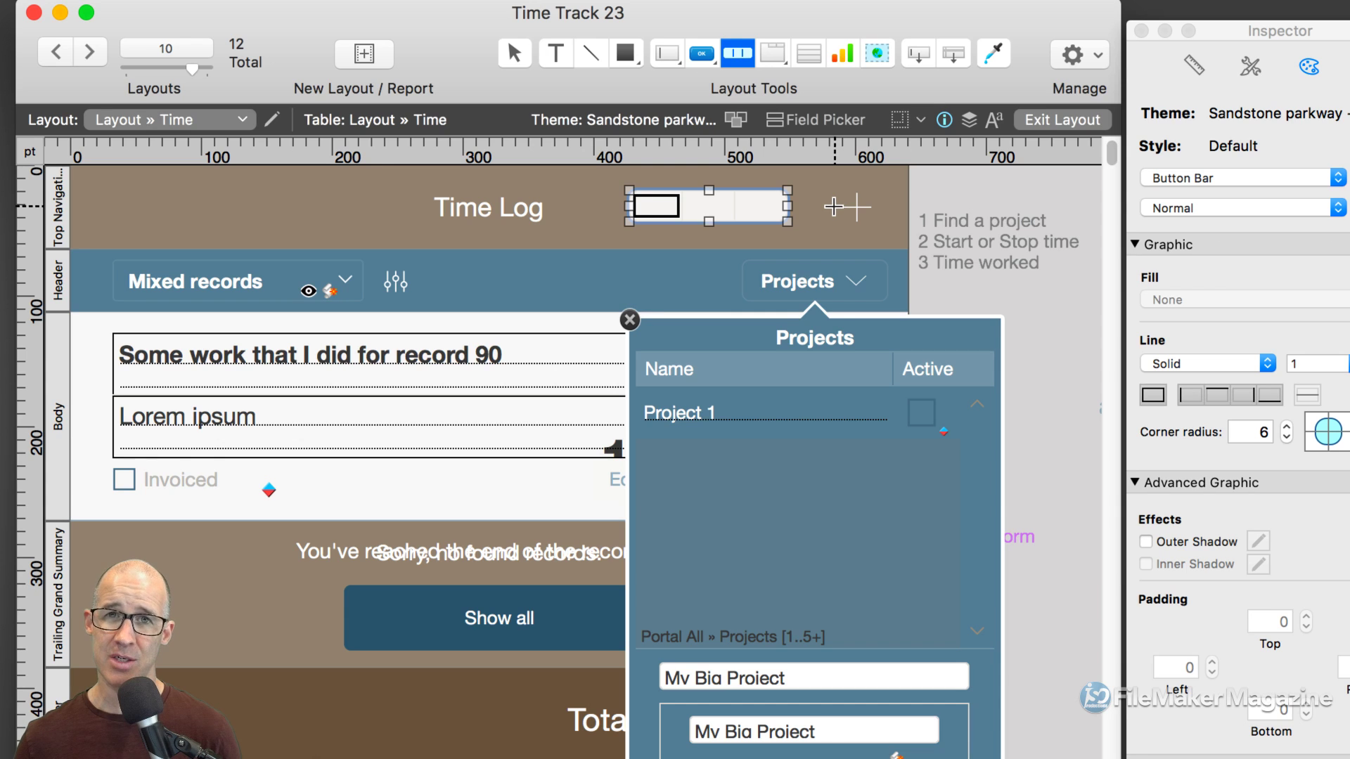
- Select the new button bar's first segment and examine the style states available for it in the Inspector
drag(1233, 42, 1086, 40)
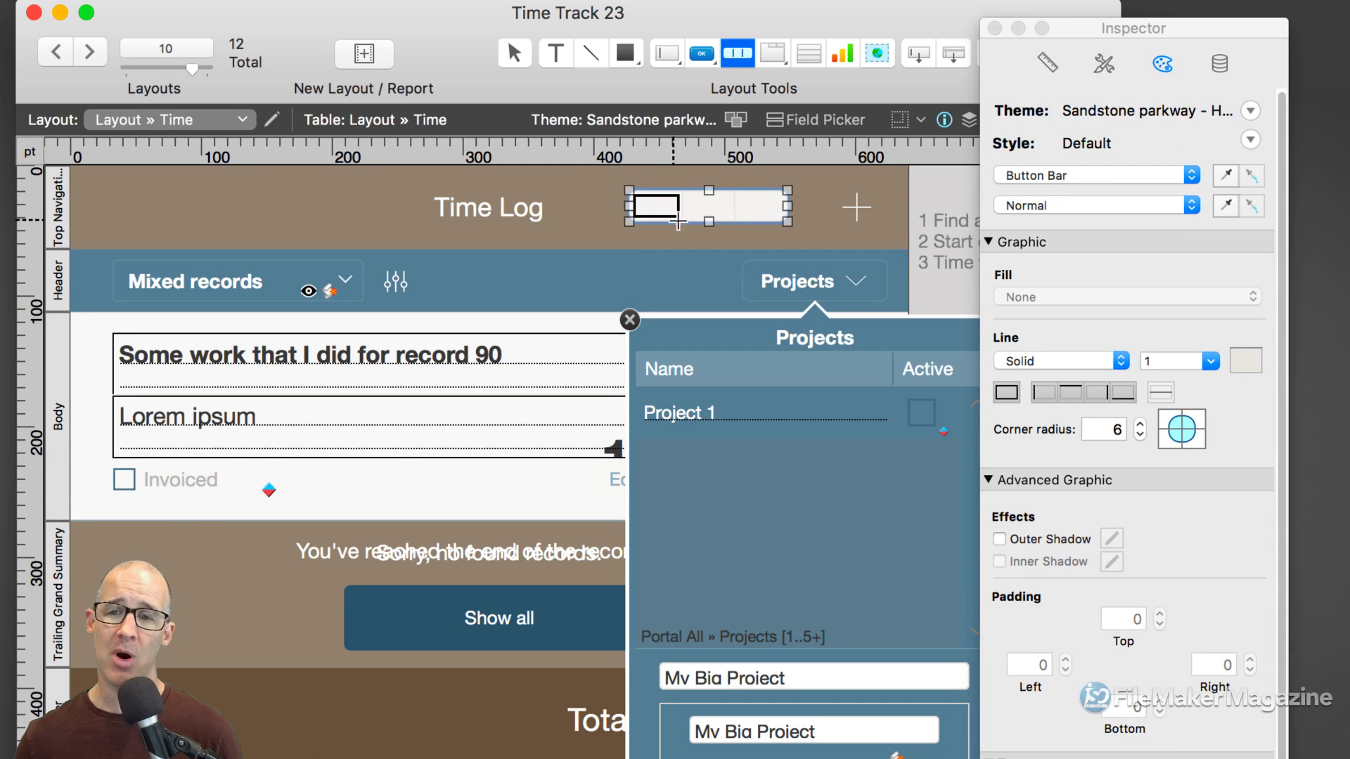
click(1011, 209)
click(1032, 207)
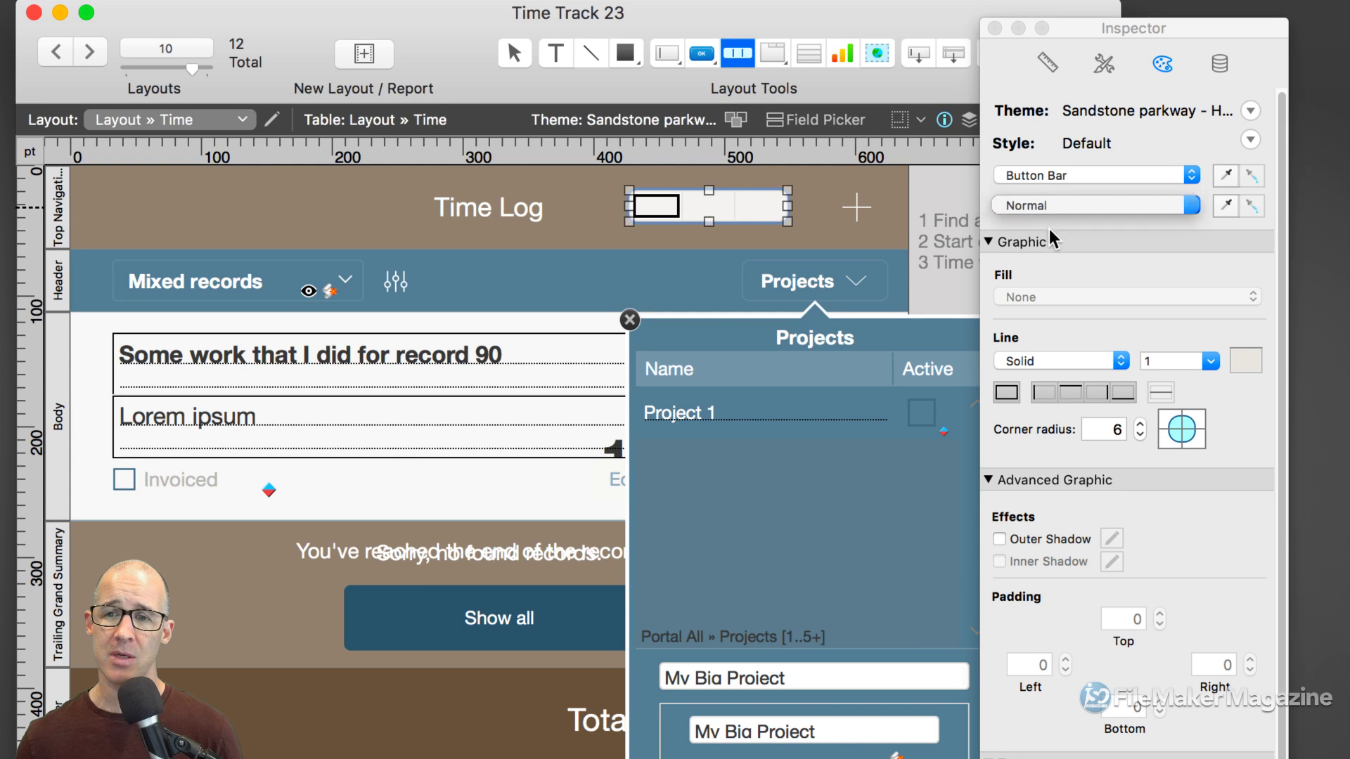
click(515, 56)
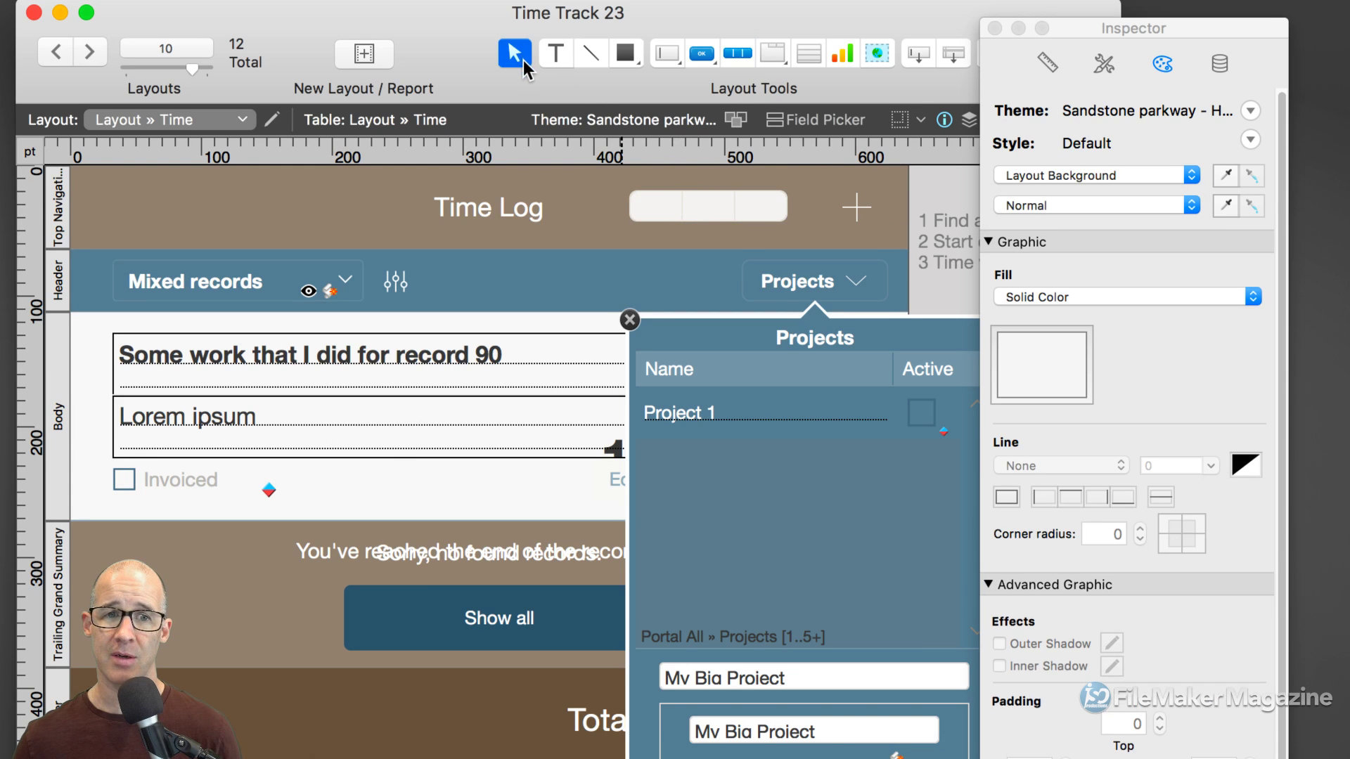
click(658, 200)
click(661, 202)
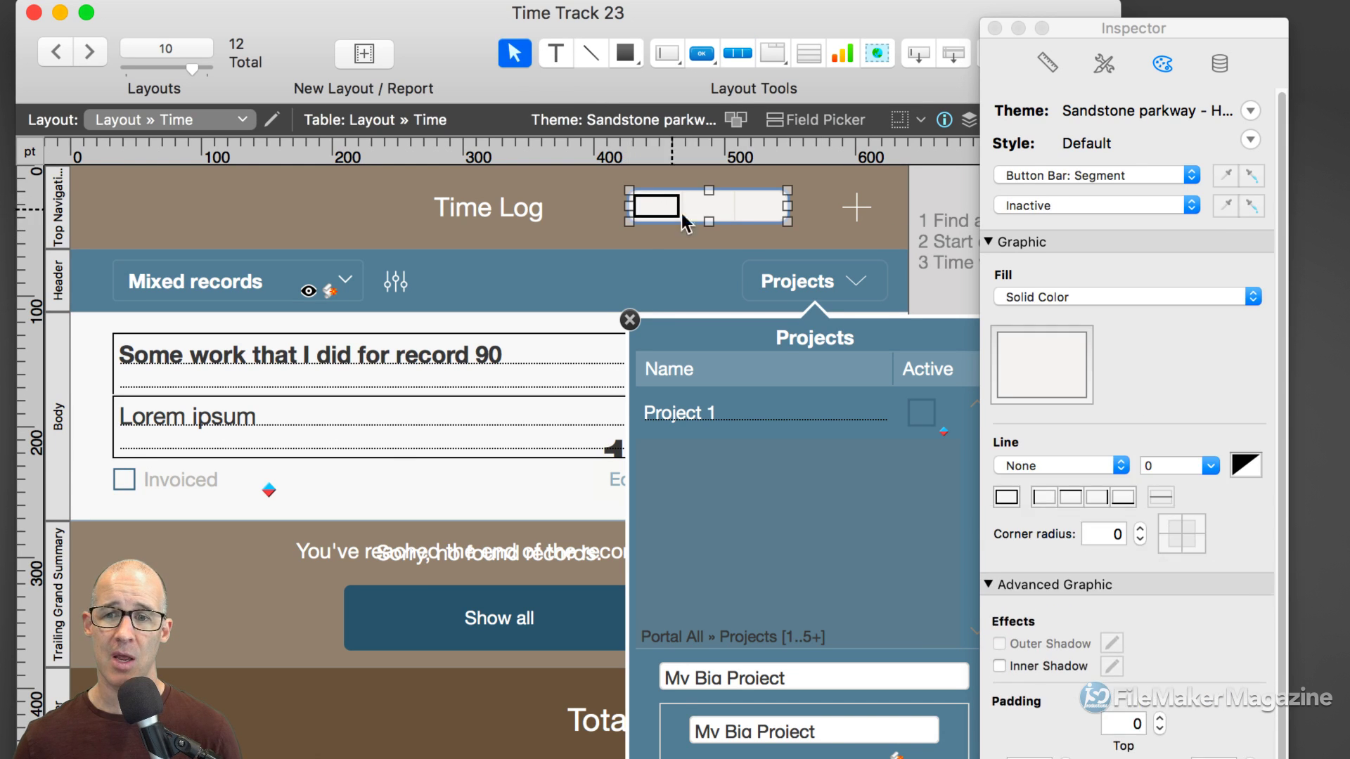
click(1029, 206)
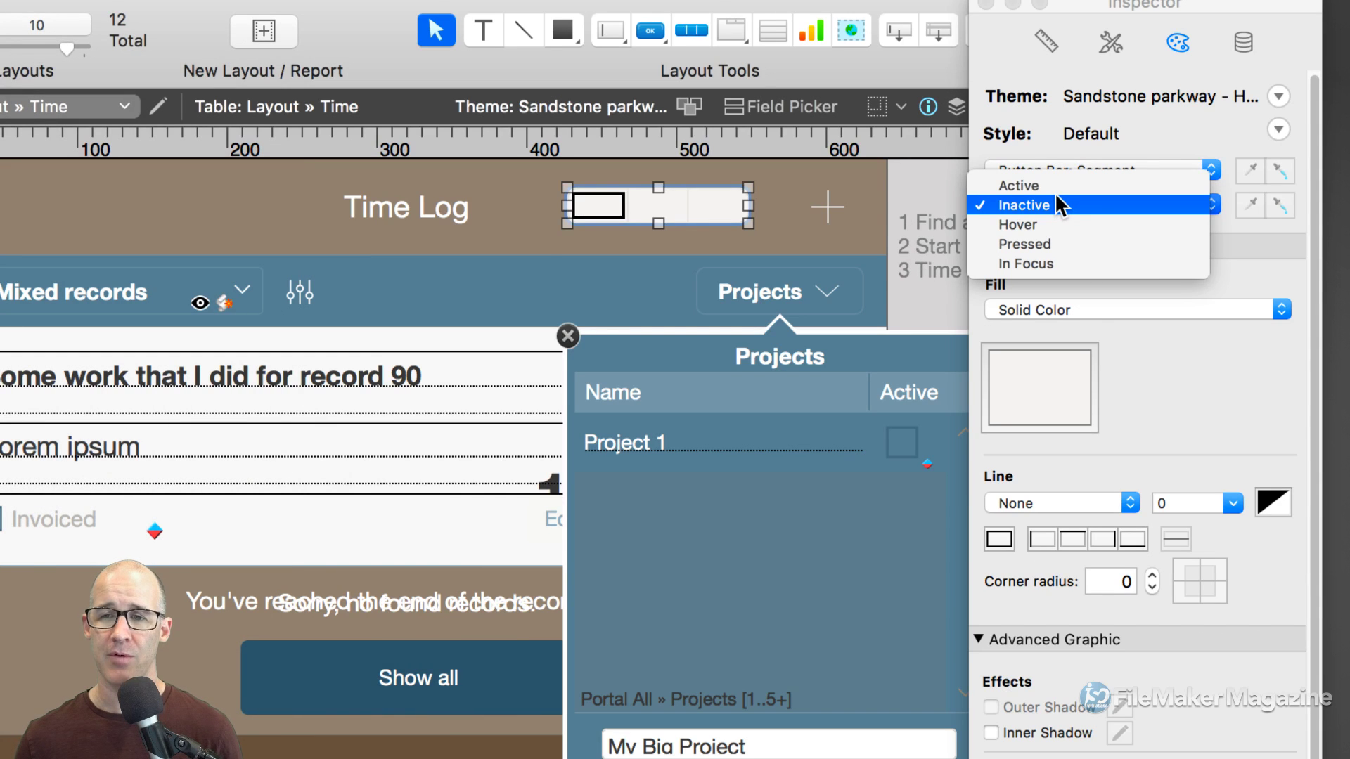
- Draw a standalone popover button overlapping the lower edge of the new button bar
click(653, 28)
drag(648, 28, 682, 111)
drag(517, 206, 618, 244)
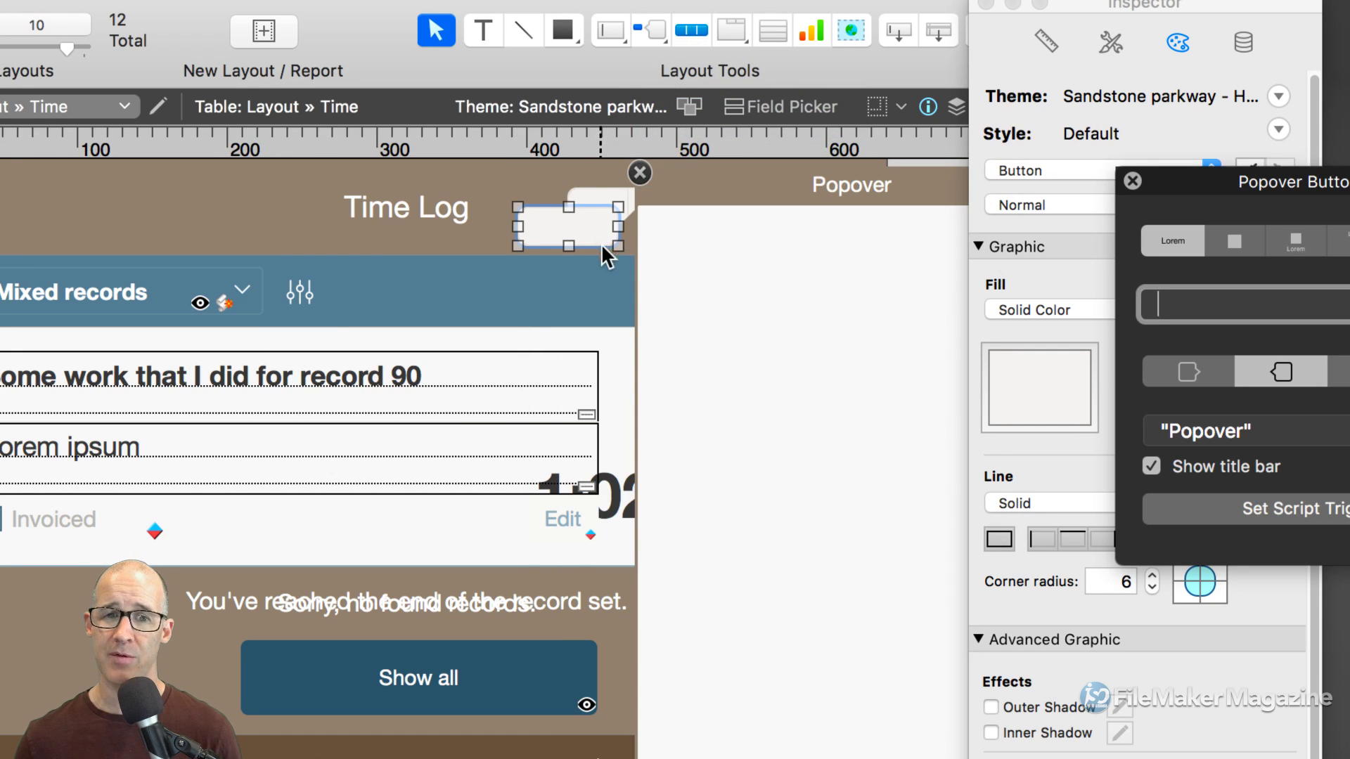
- Check which style states the standalone popover button offers, and close the Inspector
click(1022, 201)
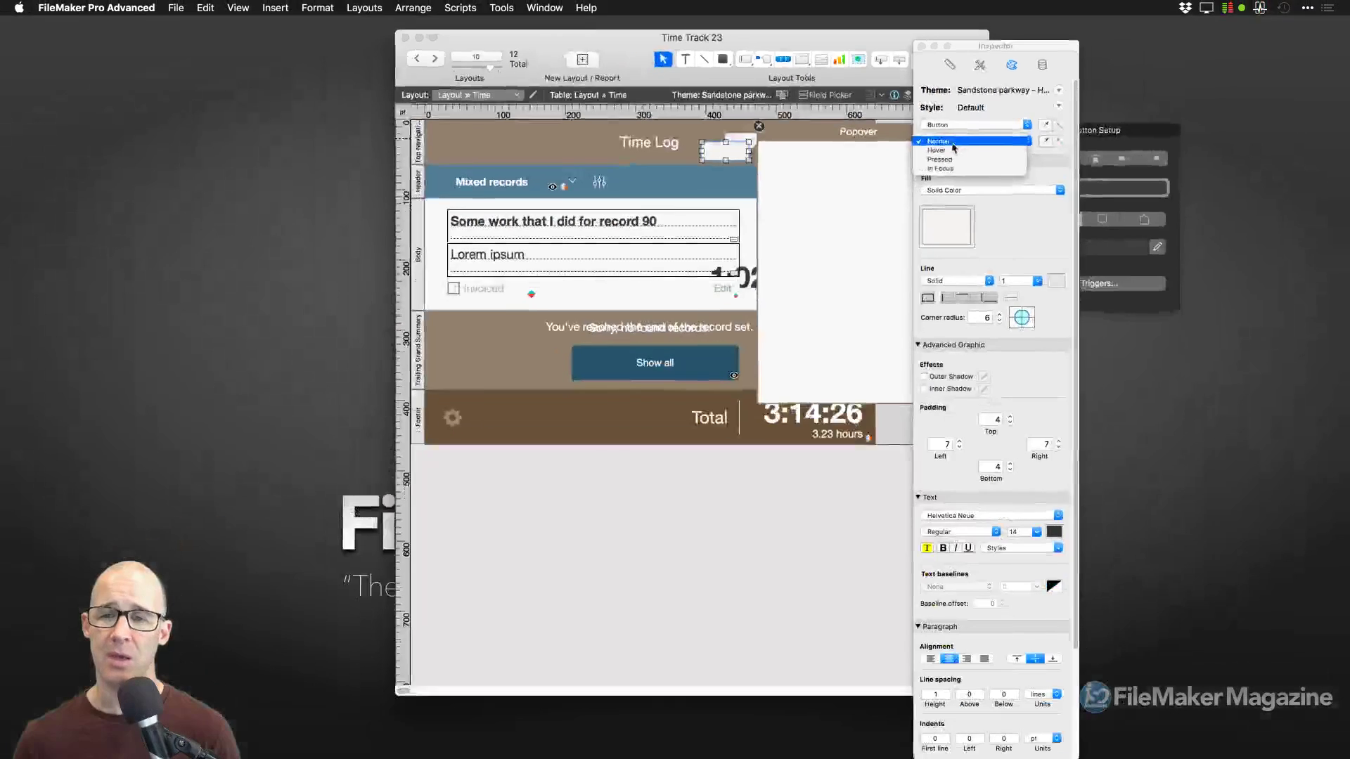
click(882, 173)
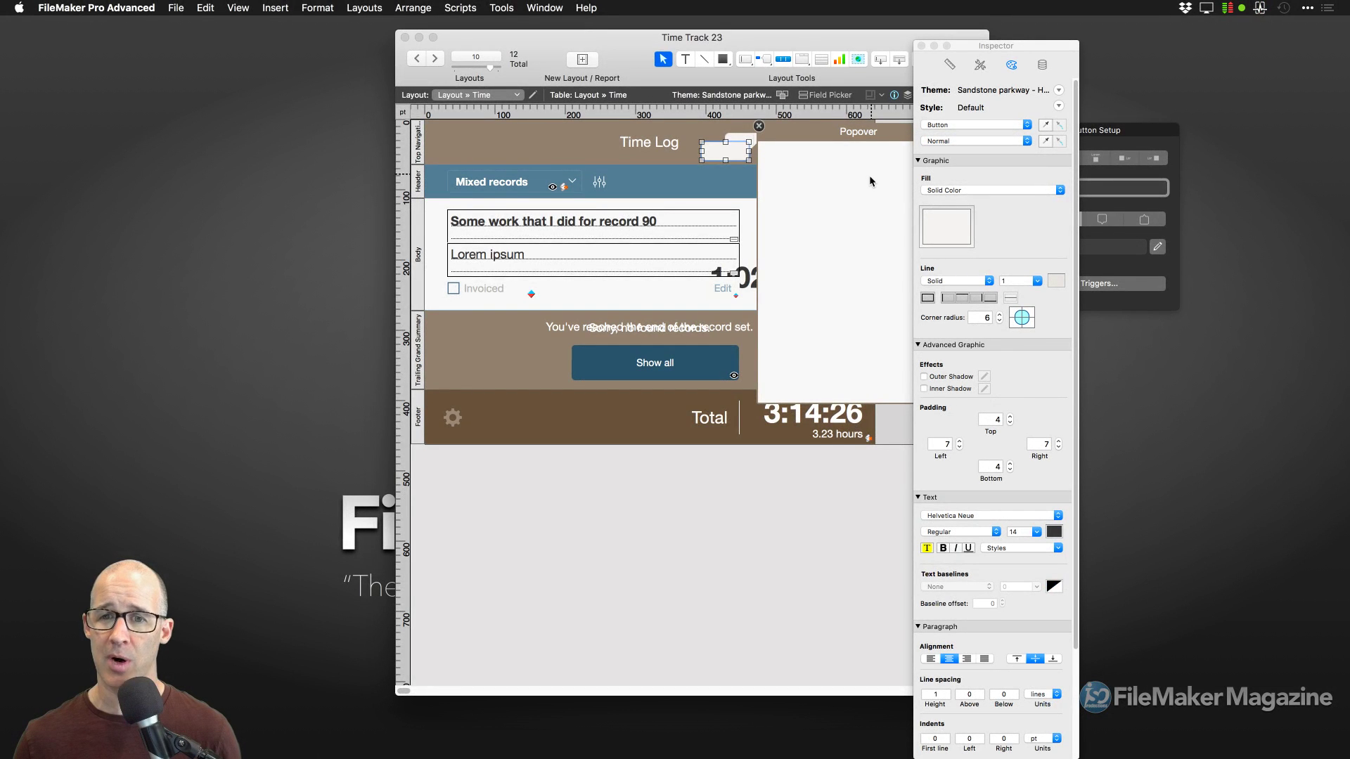
click(922, 47)
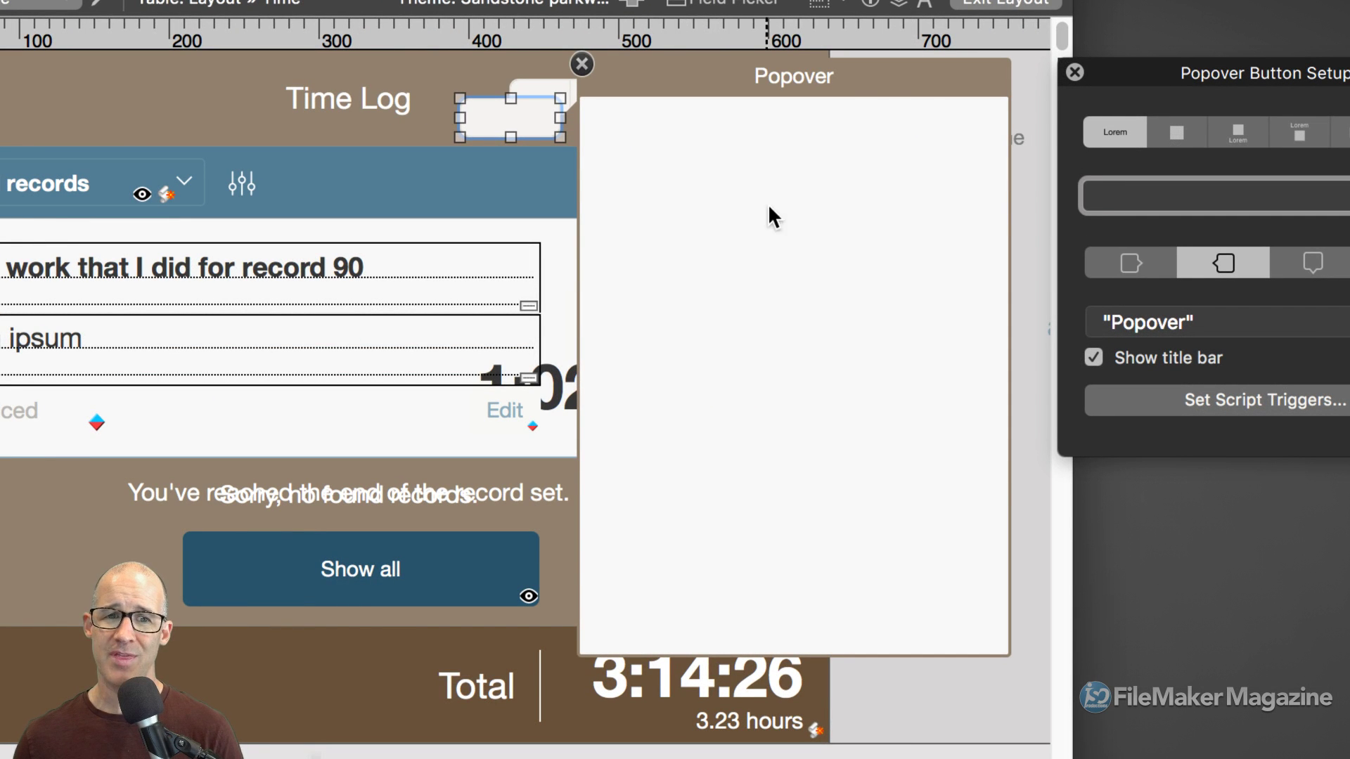
- Close the new button's blank popover and its Popover Button Setup, leaving only the layout showing
drag(1191, 81, 1042, 67)
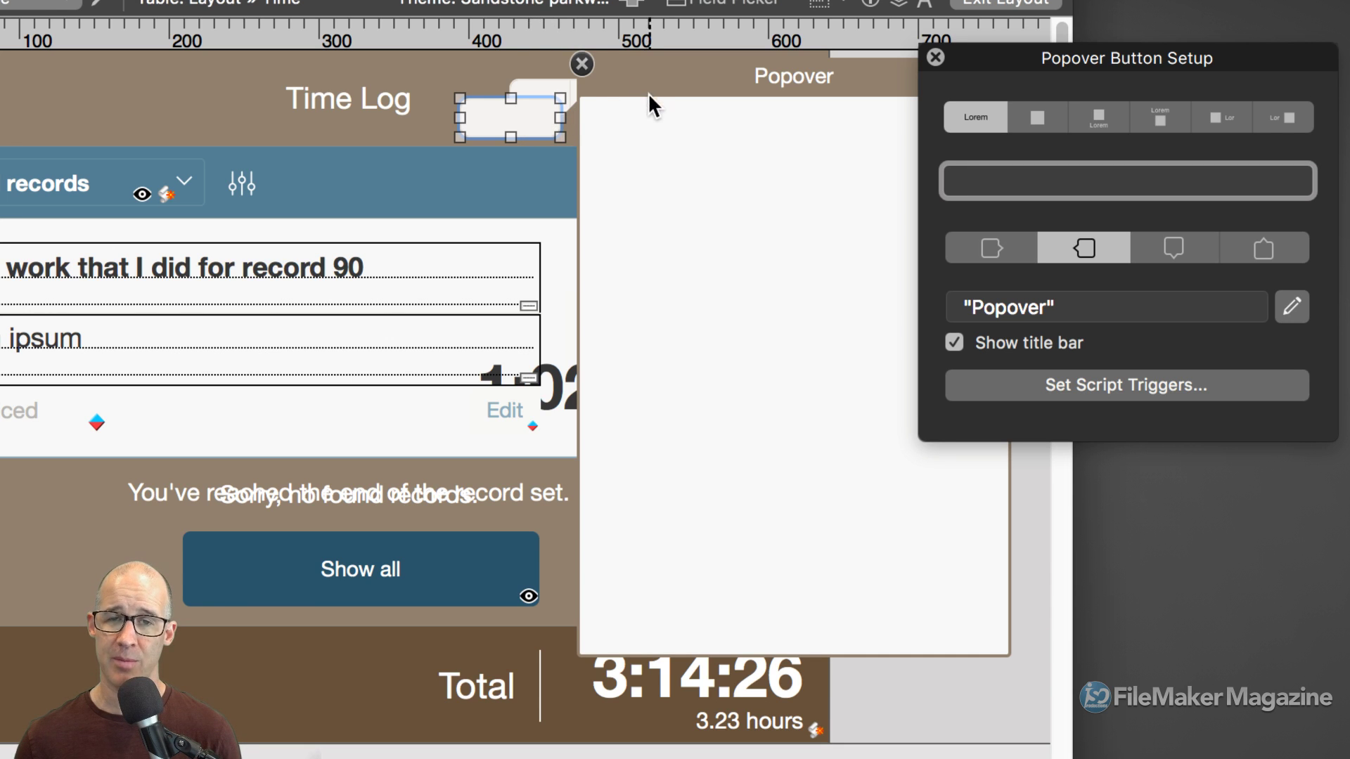
click(581, 64)
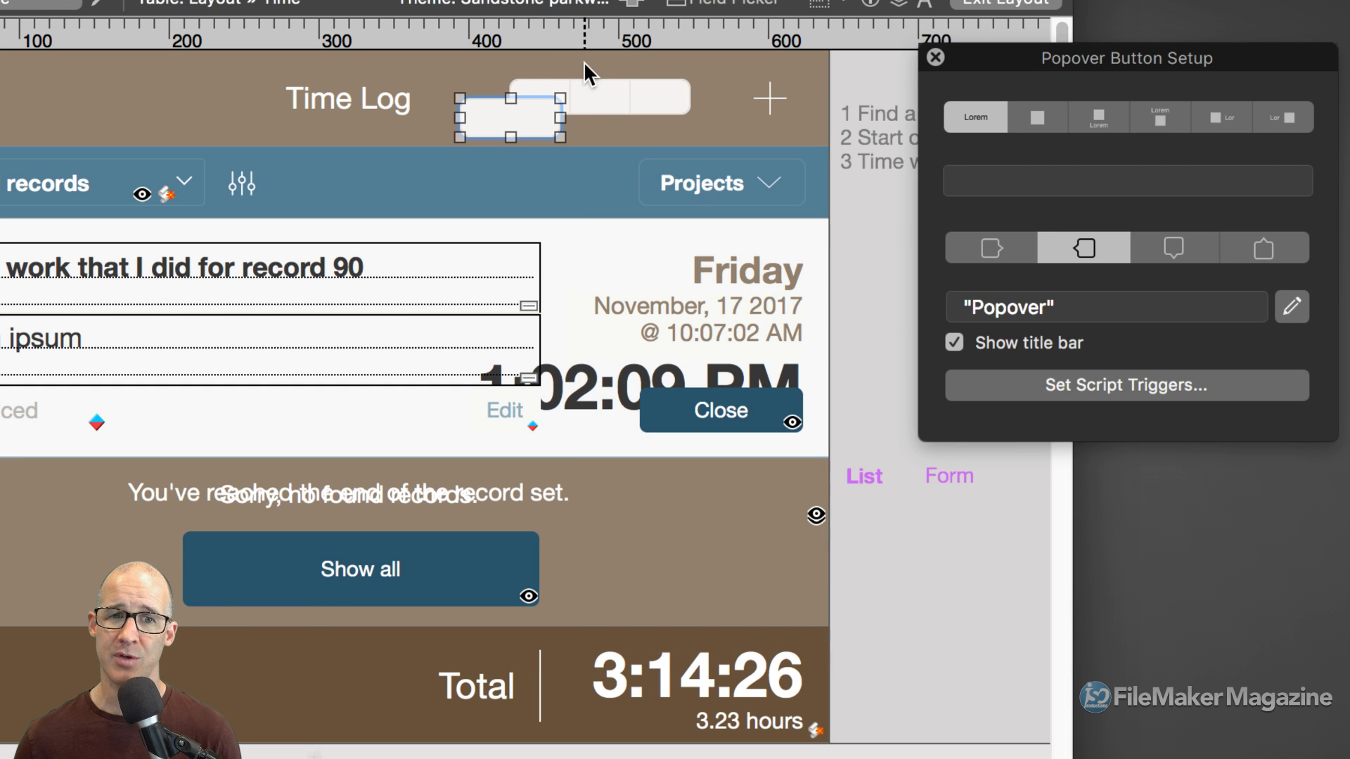
right_click(526, 111)
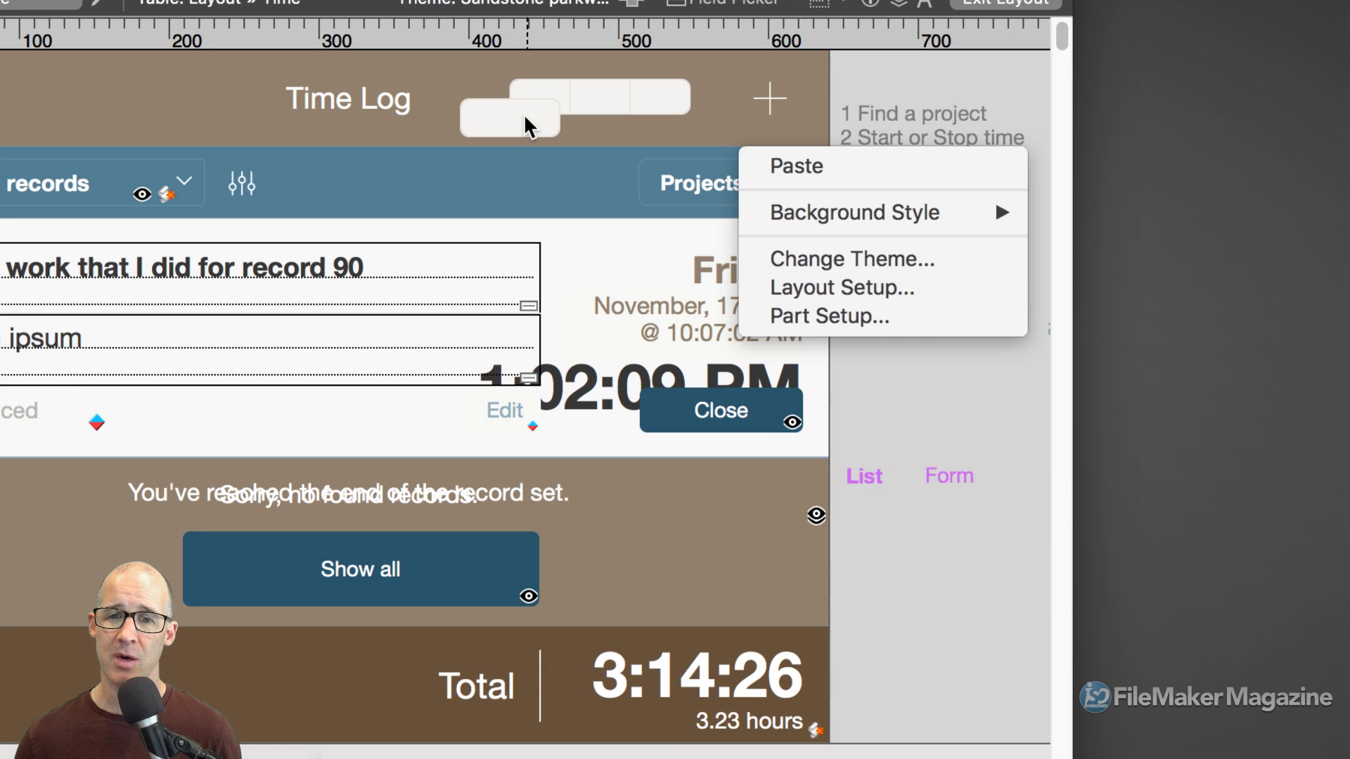
key(Escape)
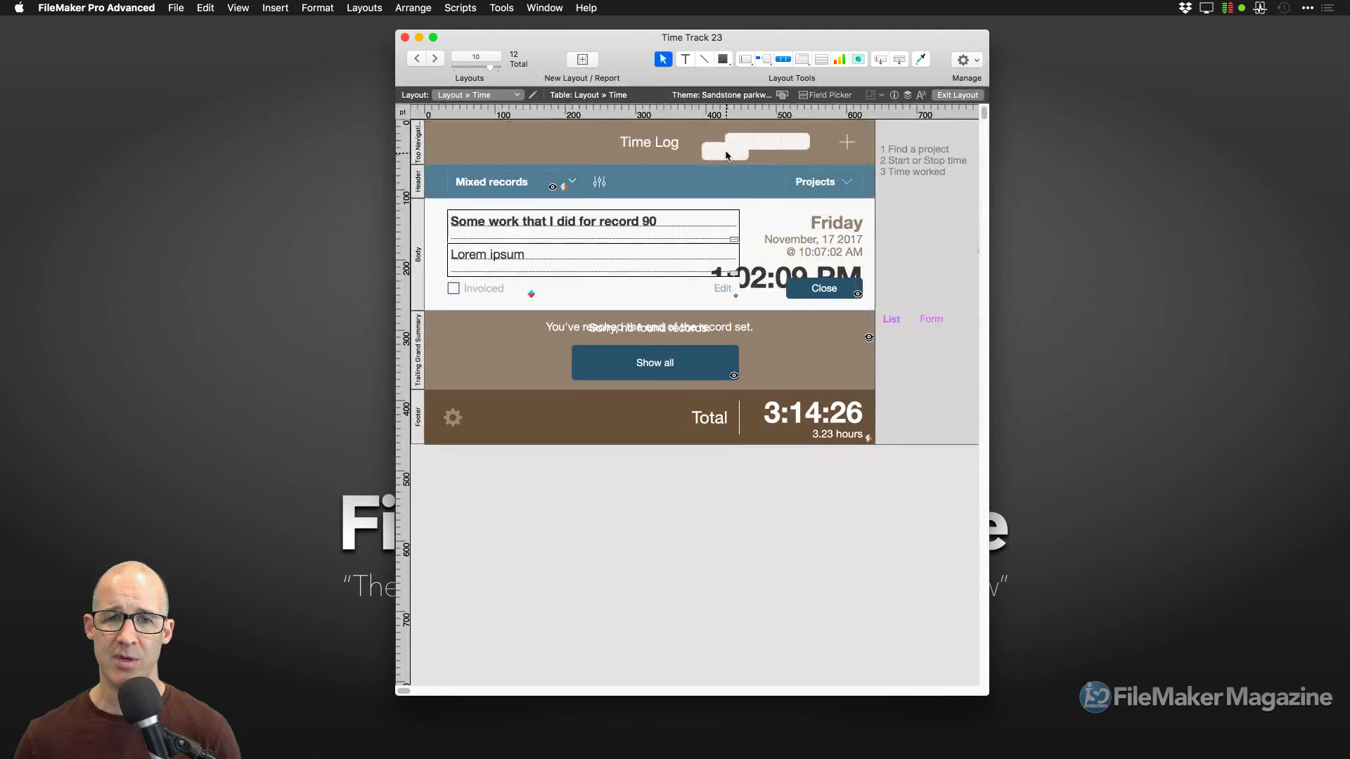
- Open the Set Script Triggers dialog for the standalone popover button
right_click(725, 153)
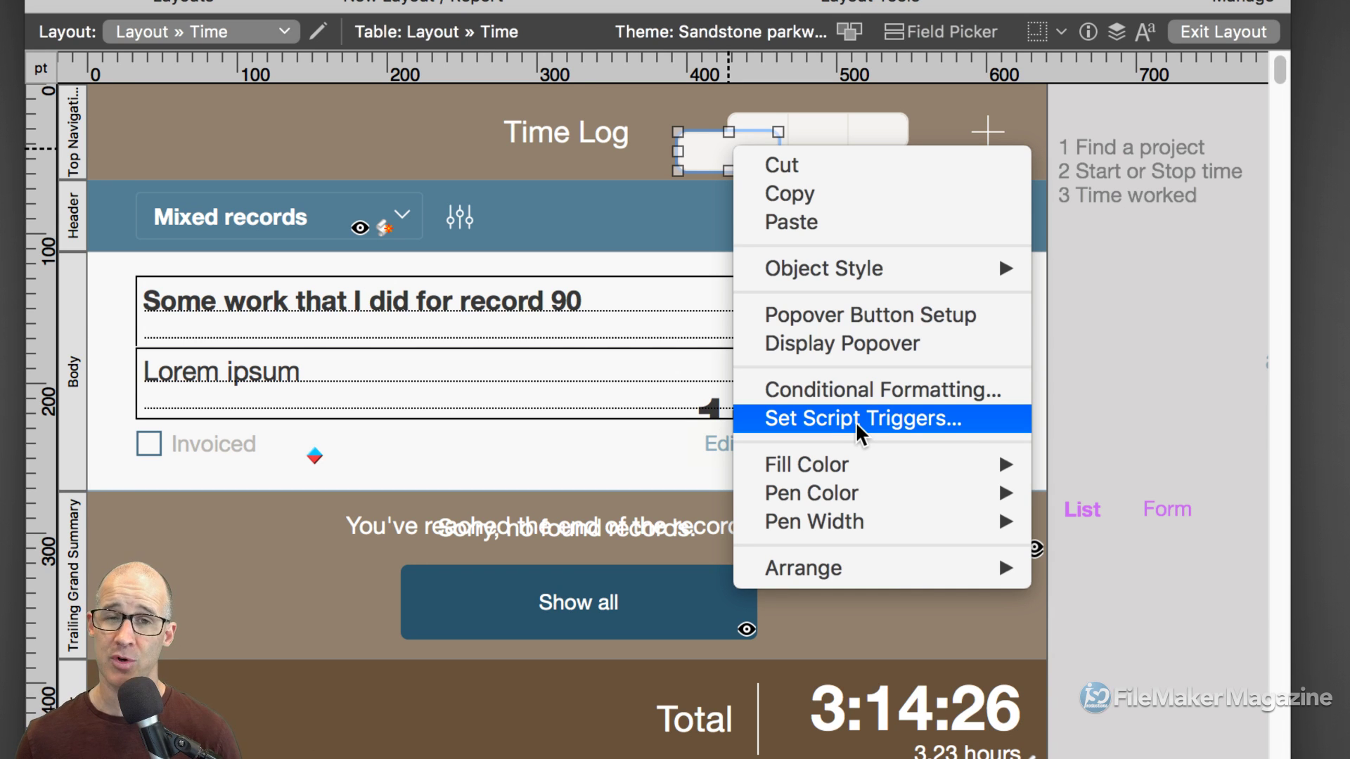
click(827, 417)
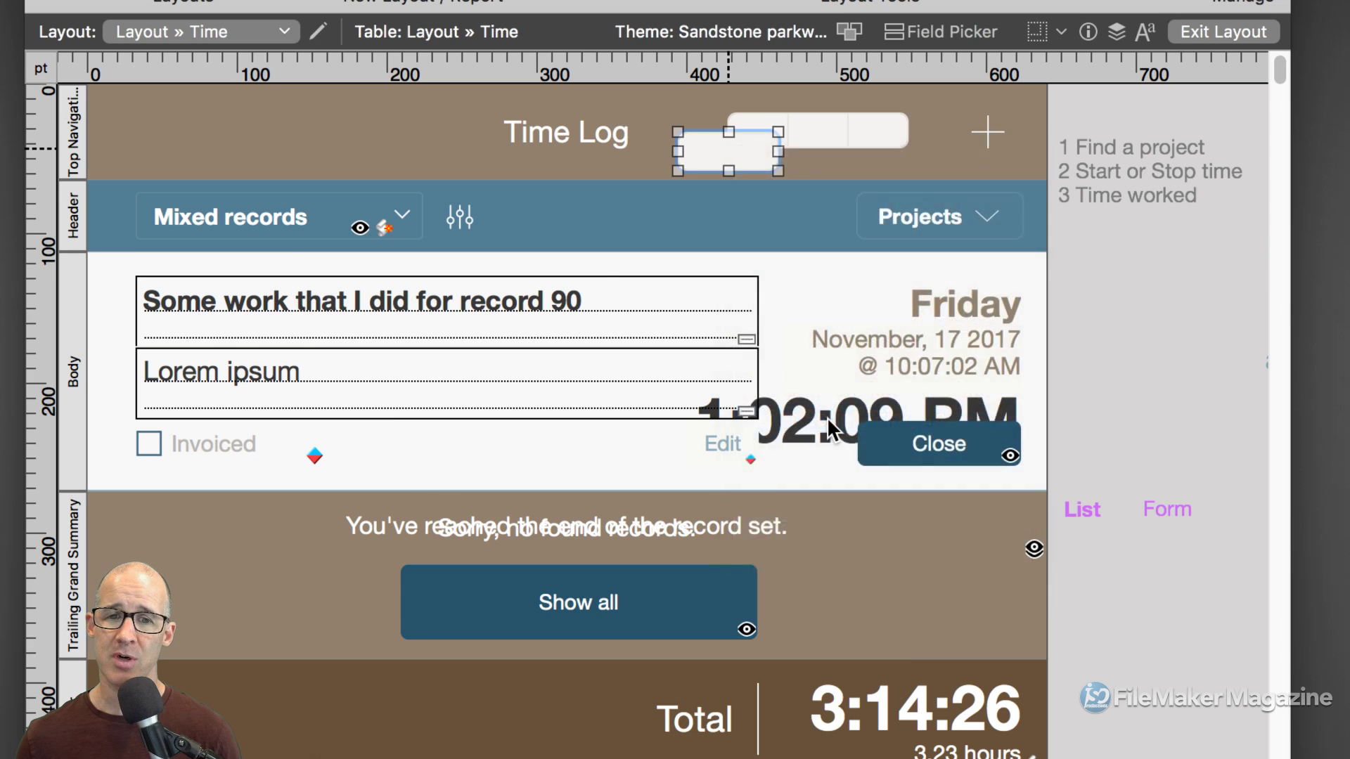
drag(733, 124, 734, 213)
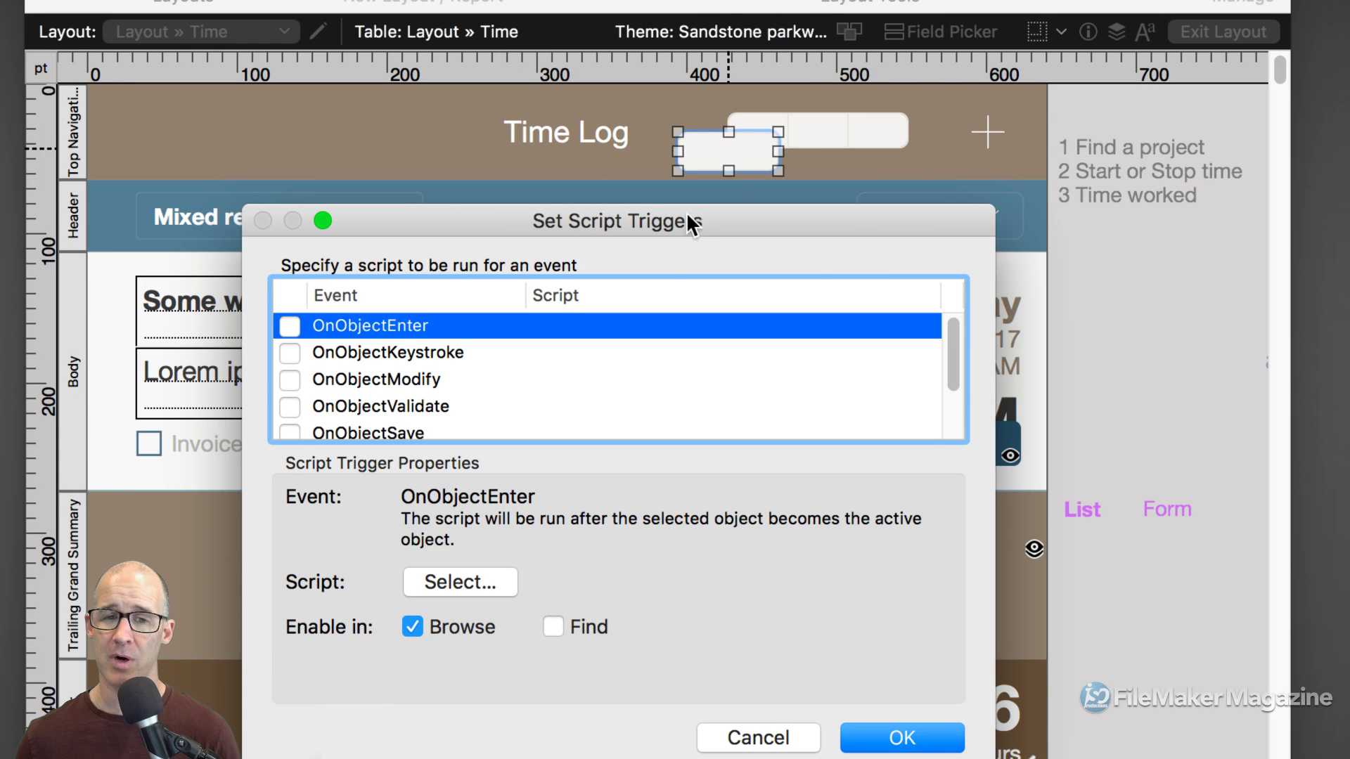
- Dismiss the popover button's Set Script Triggers dialog without changes and reopen the button's popover
drag(687, 215, 700, 119)
click(776, 636)
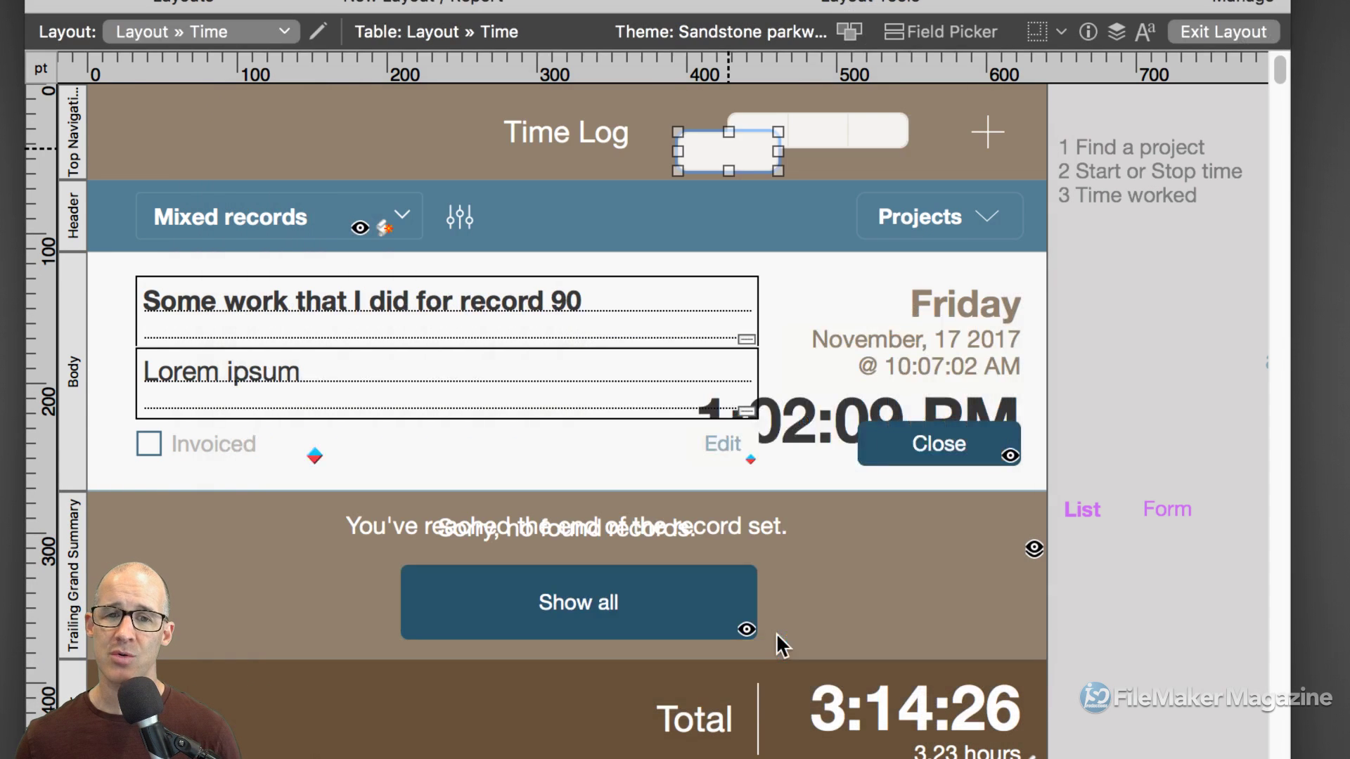
click(728, 149)
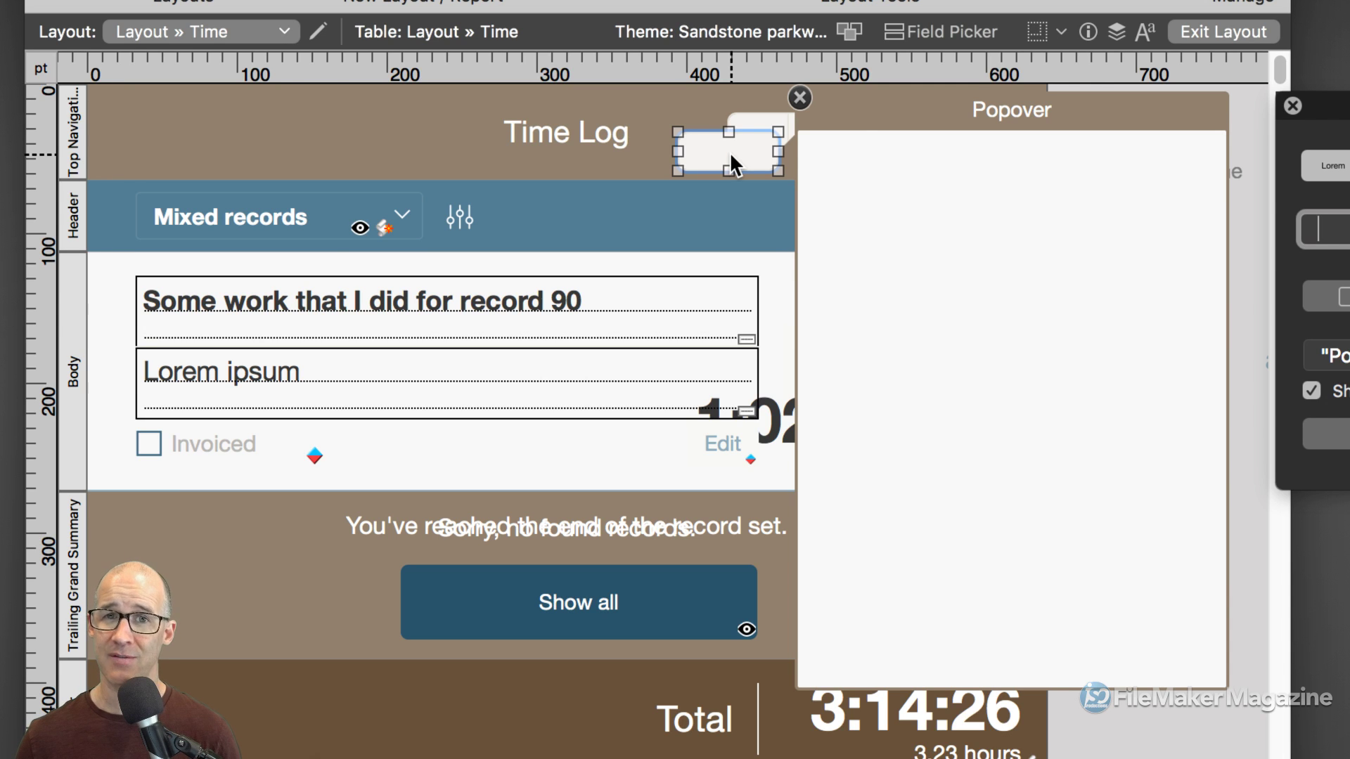
- Check which script triggers are offered for the popover panel itself, as distinct from its button, and cancel the dialog
click(865, 144)
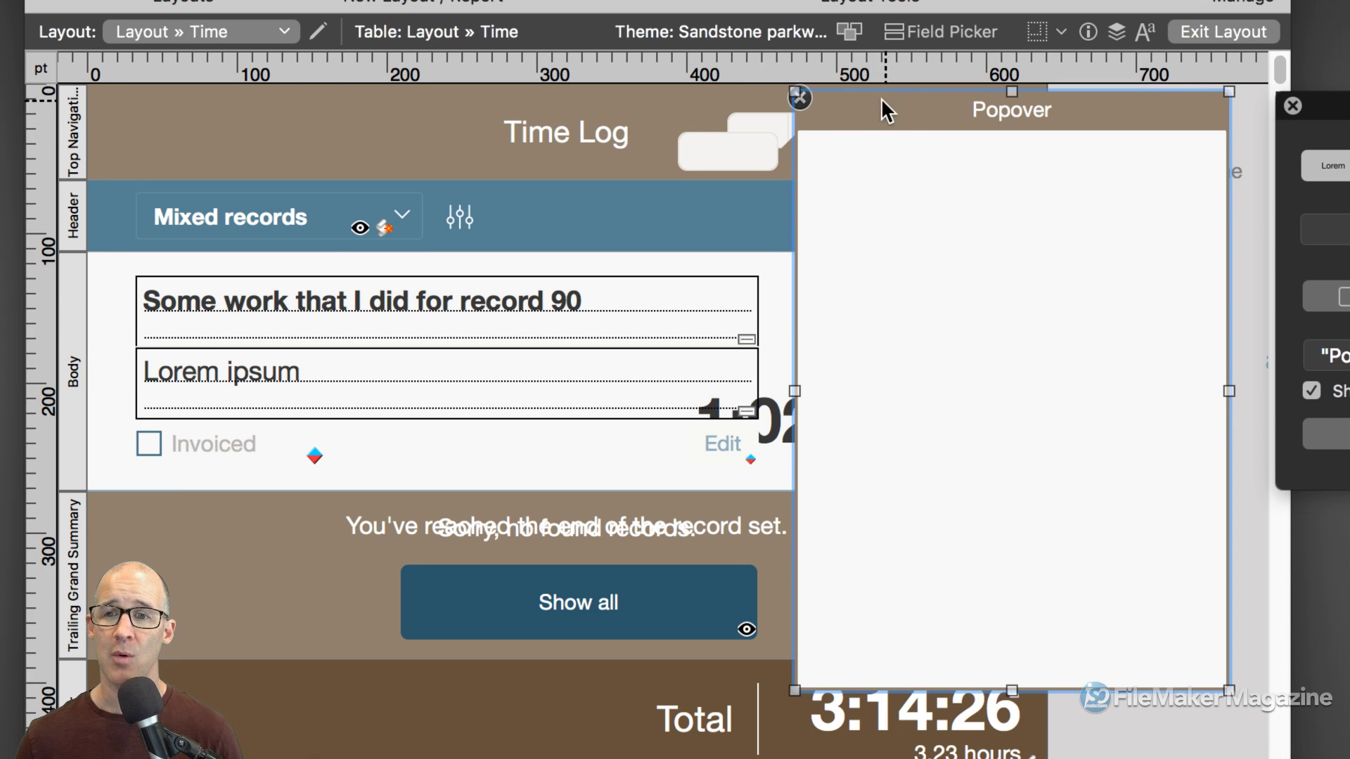
click(740, 149)
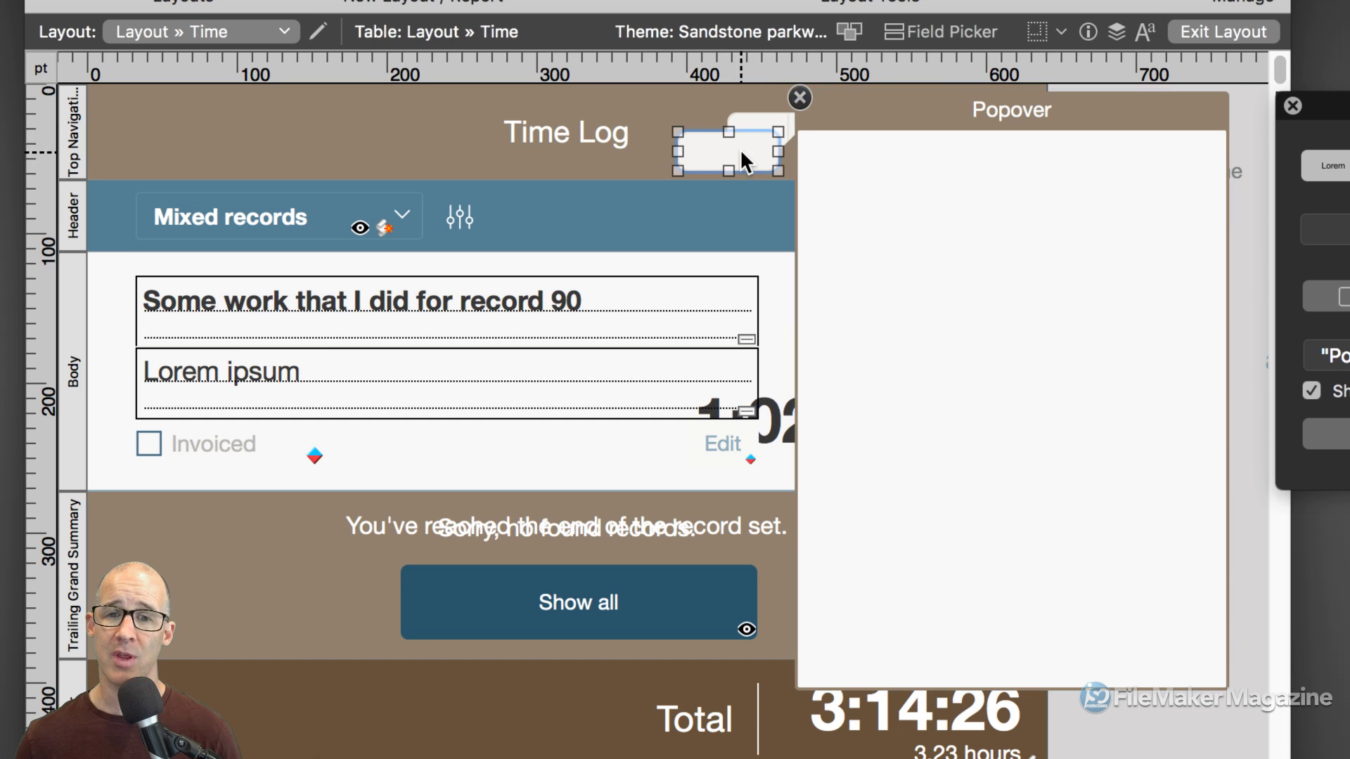
click(872, 156)
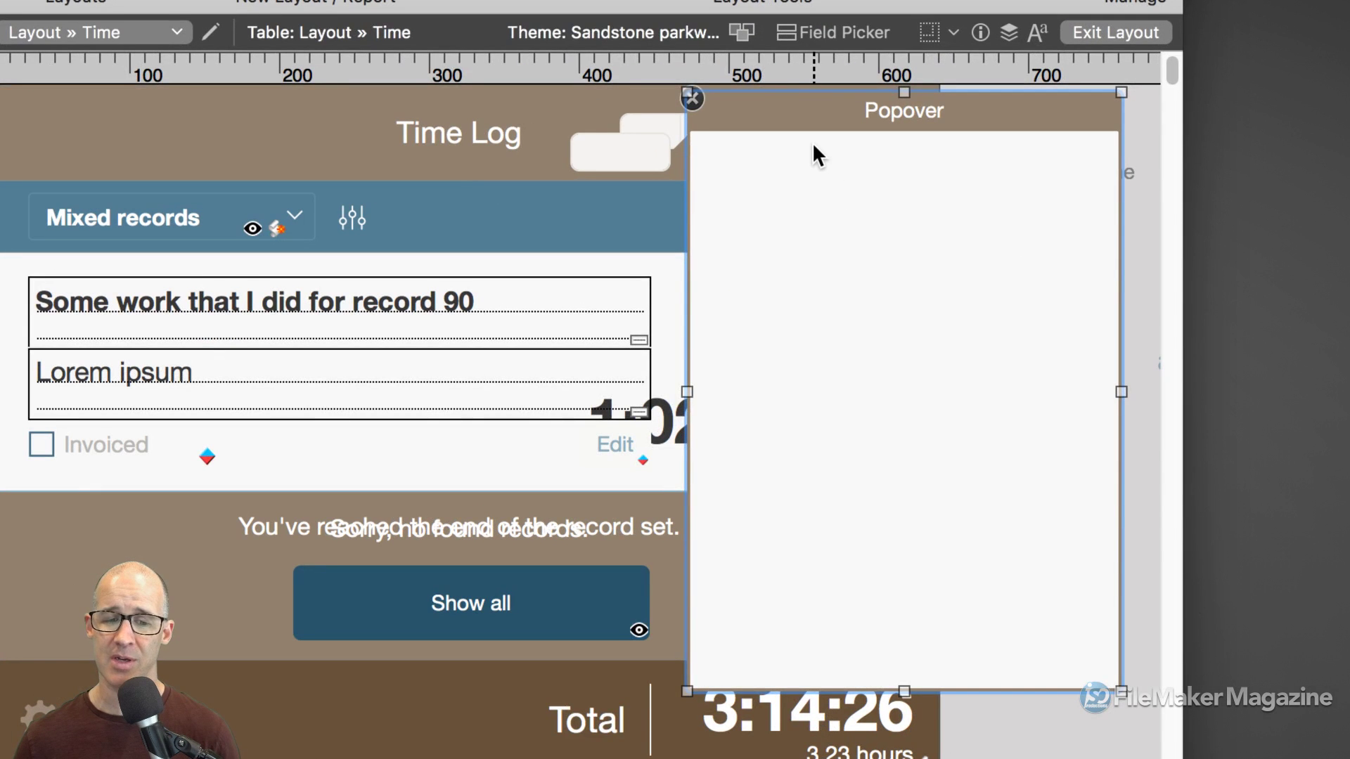
double_click(791, 112)
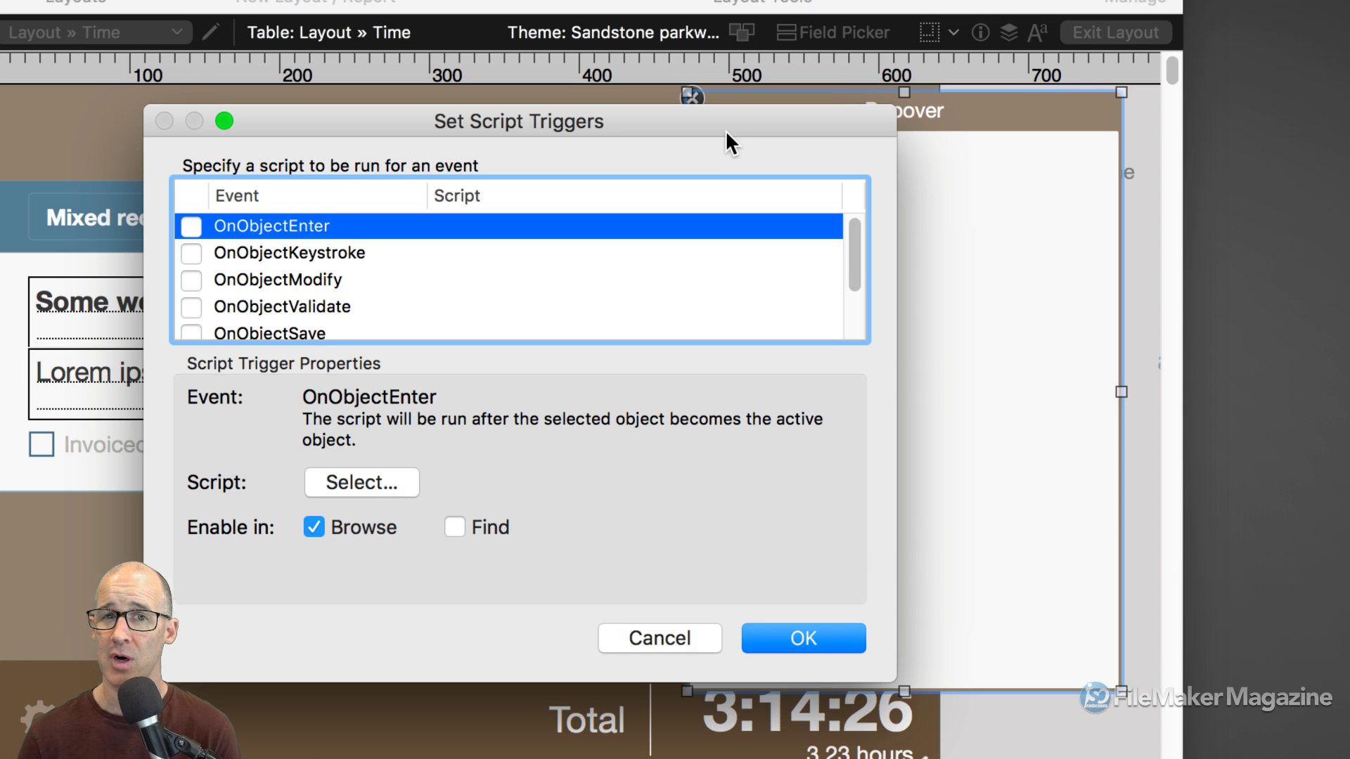
click(660, 638)
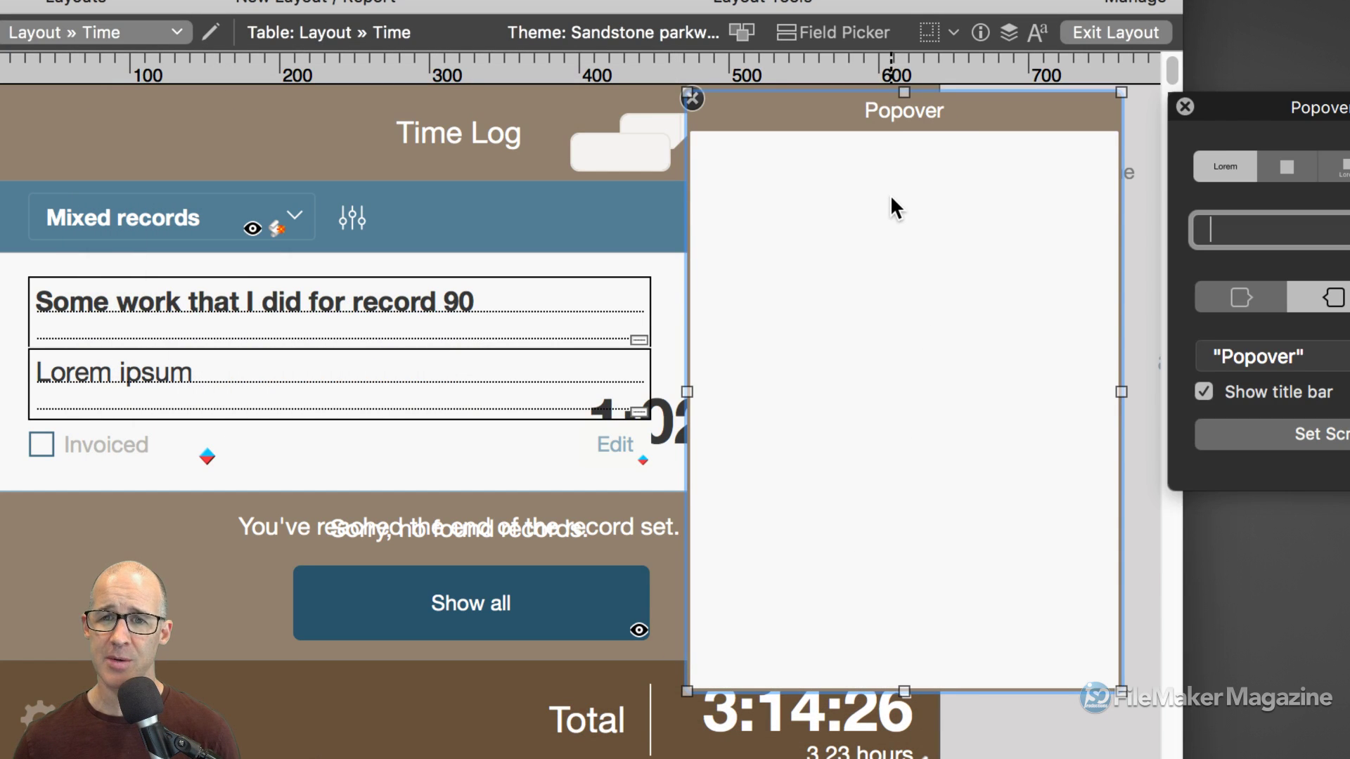
- Try the icon-below-label display on the popover button, return to label only, and set its label to Button
drag(1275, 109, 343, 72)
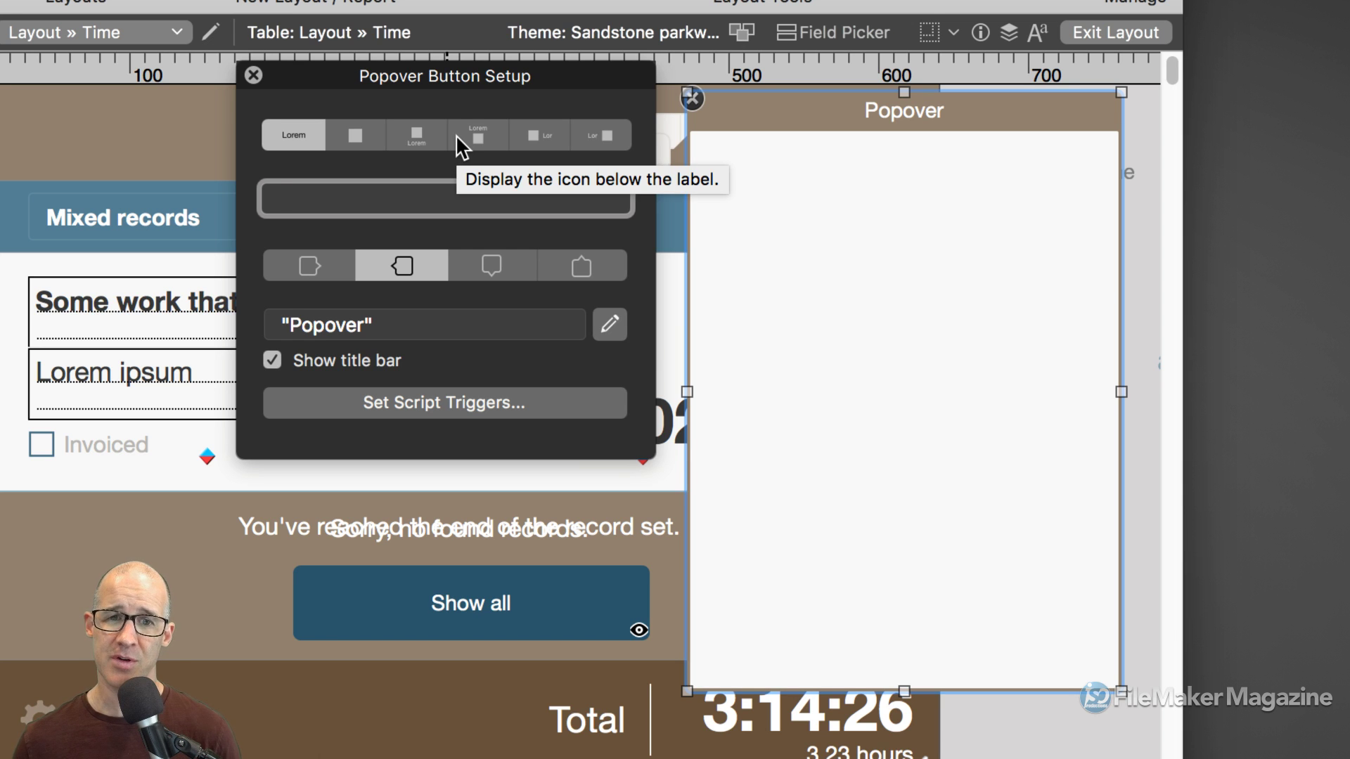
drag(573, 103, 484, 115)
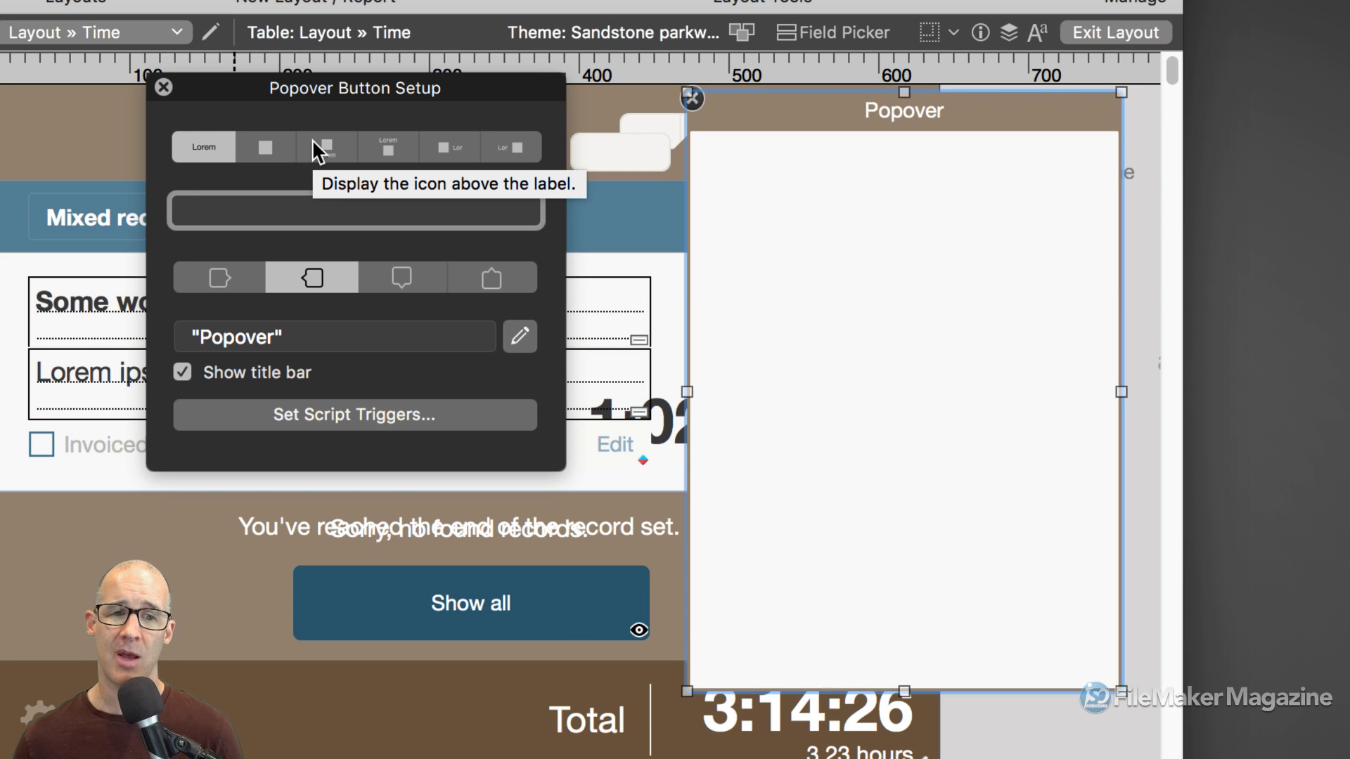
click(389, 146)
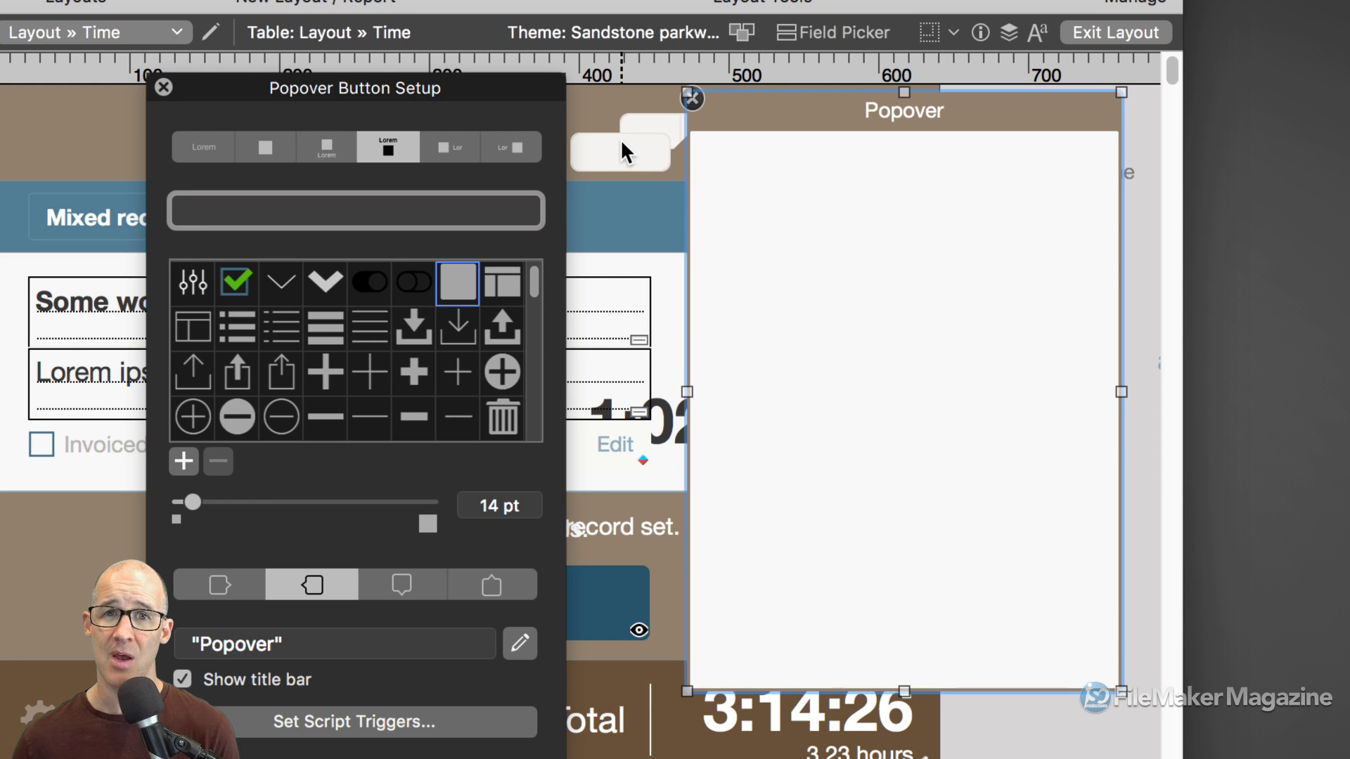
click(184, 144)
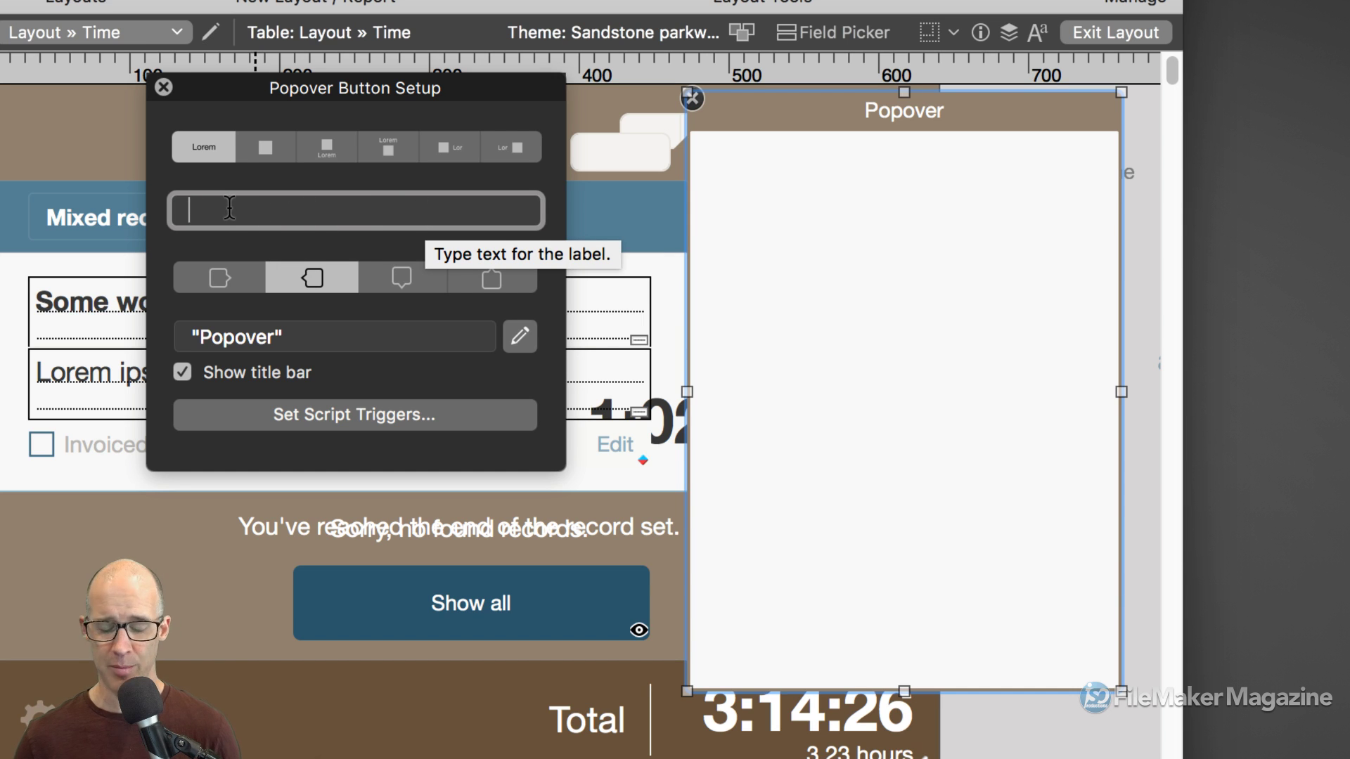
text(Button)
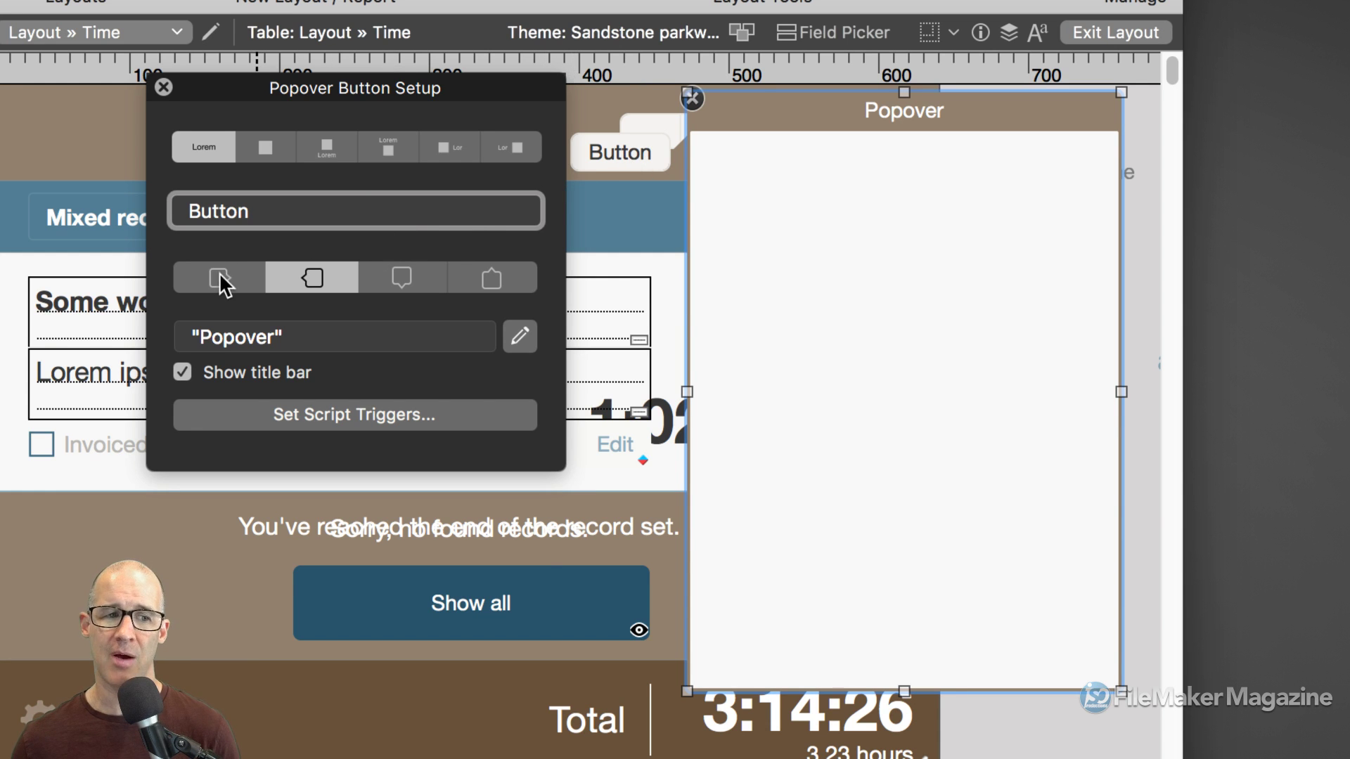
- Try the left, right, above and below popover directions for the button, ending with the popover below it
click(239, 276)
click(309, 284)
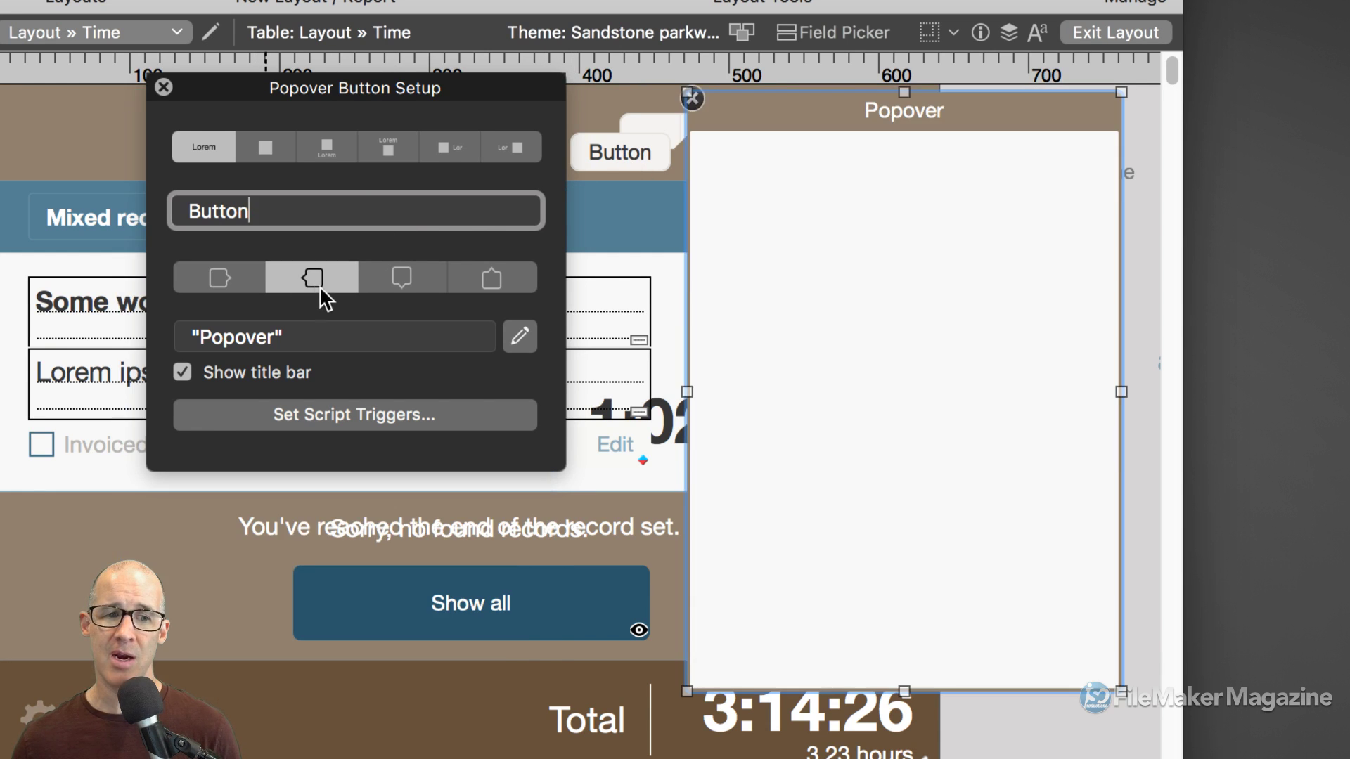
click(390, 280)
click(488, 274)
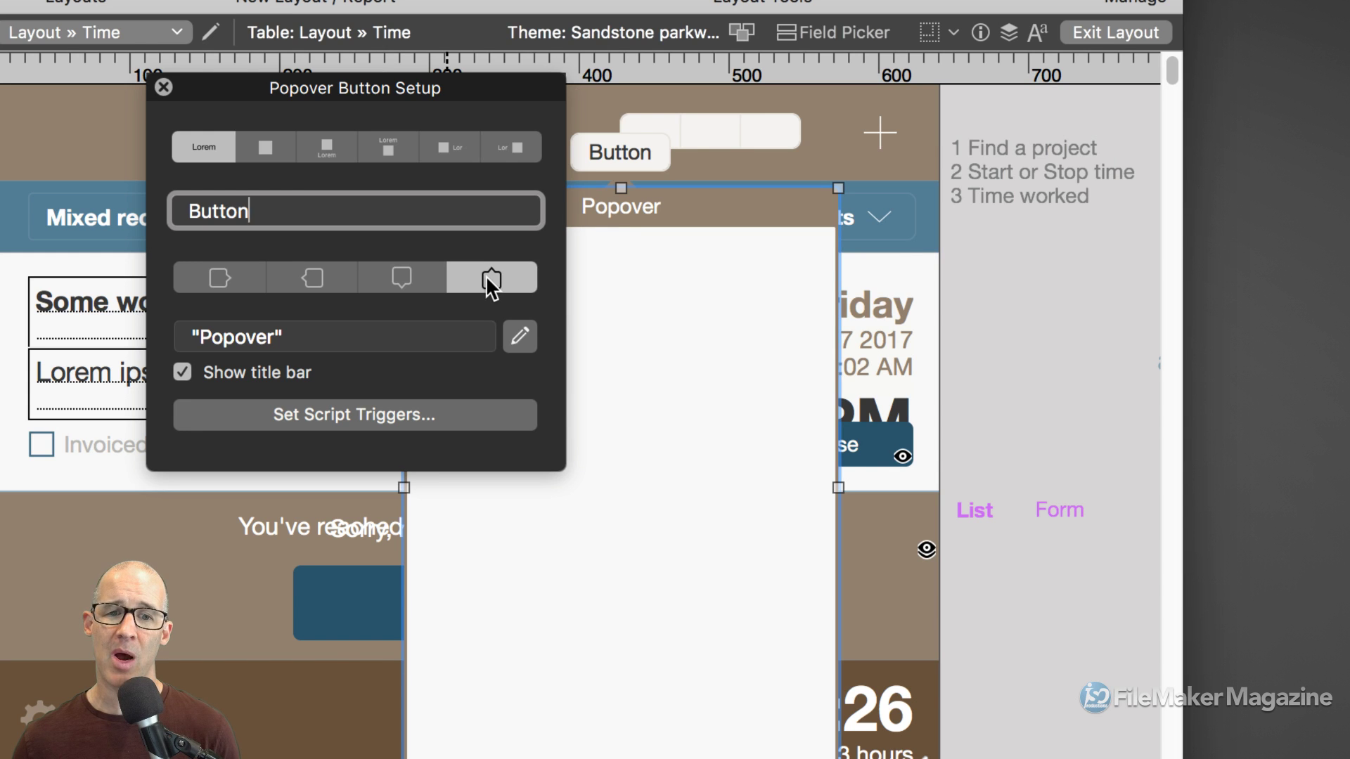
click(417, 280)
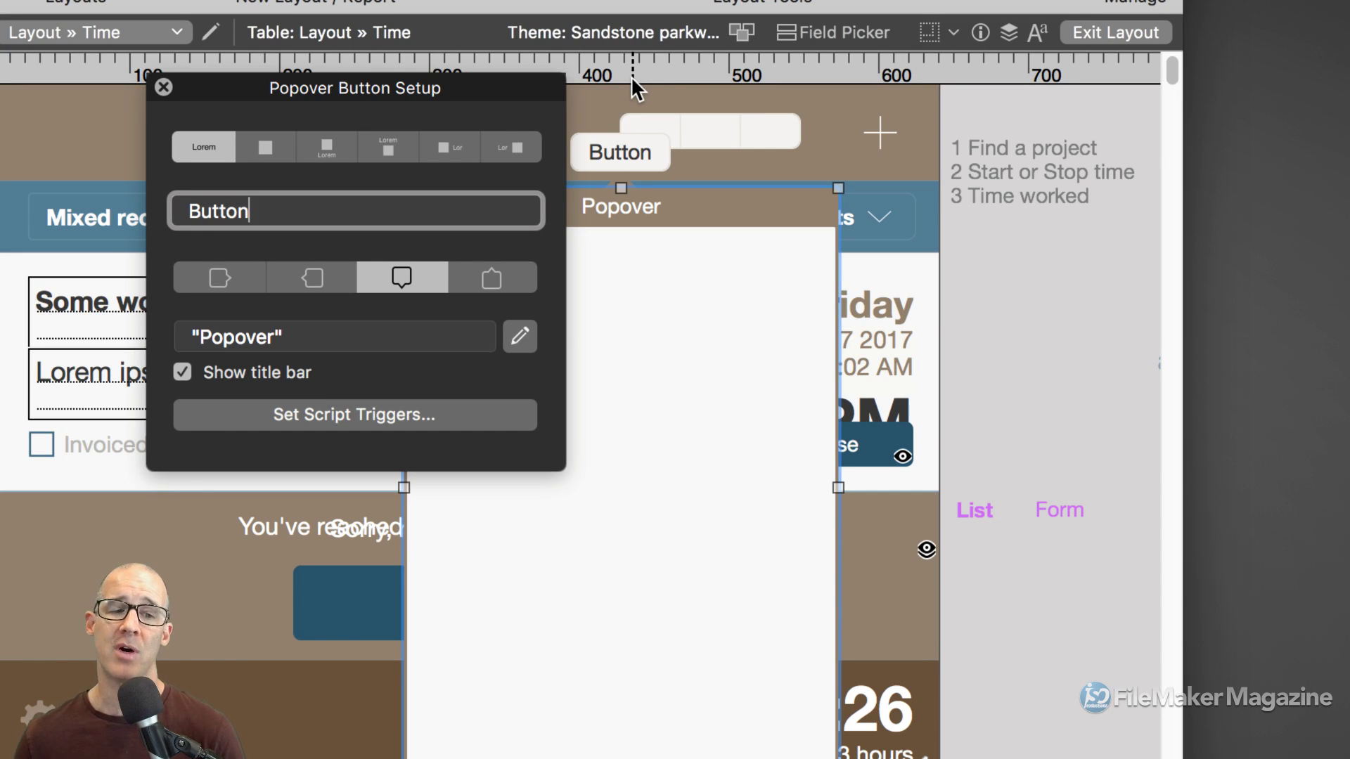
click(491, 278)
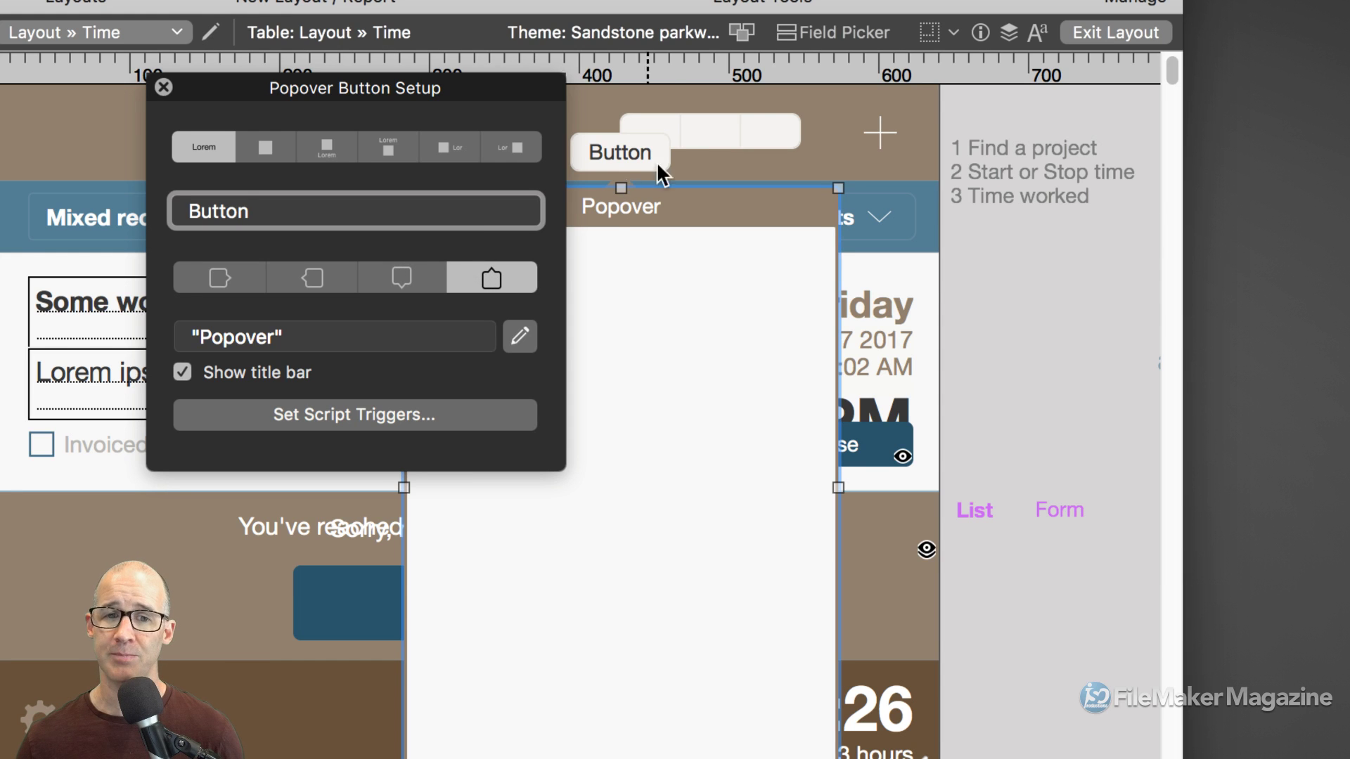
- Move the popover button off the layout into the grey area beneath the notes, and make its popover open to the left
mouse_move(634, 147)
mouse_down()
mouse_move(797, 231)
mouse_move(1002, 290)
mouse_move(1011, 261)
mouse_up()
click(921, 323)
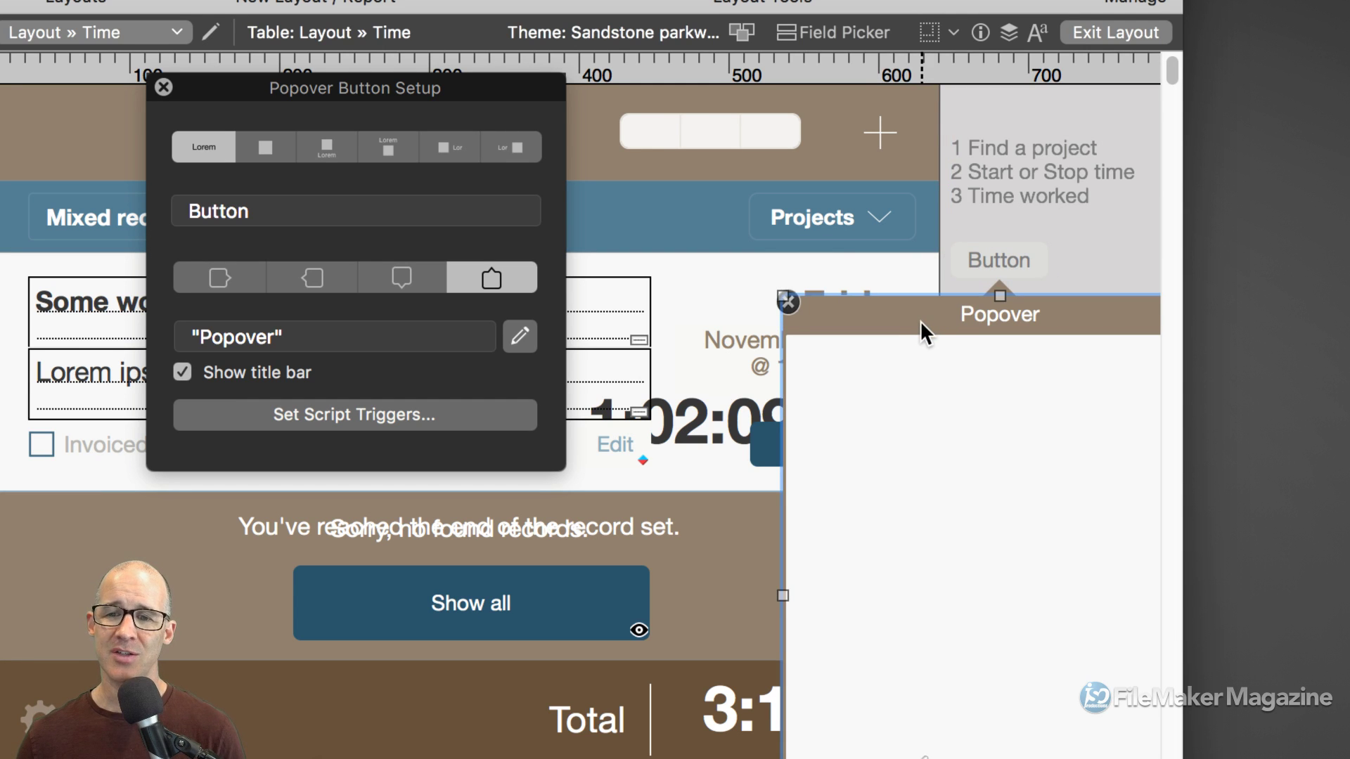
click(988, 256)
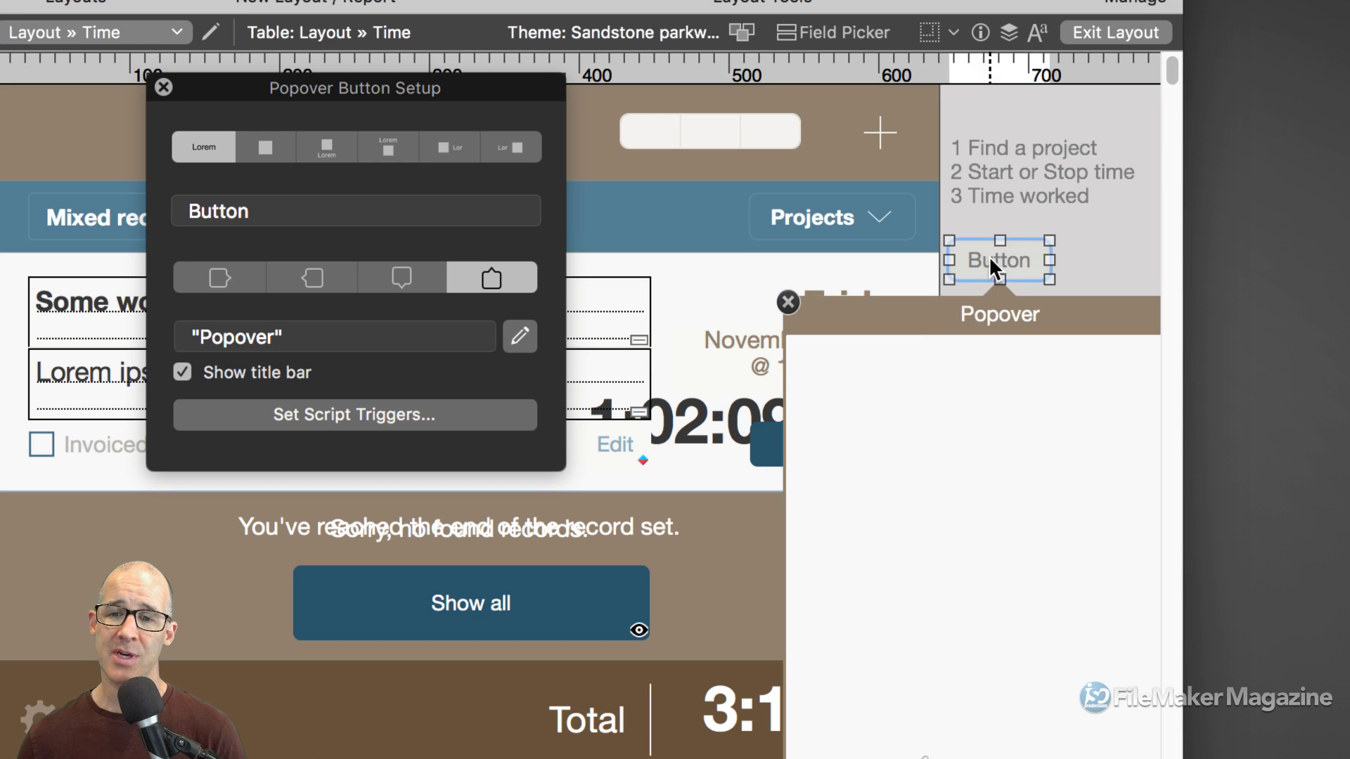
click(978, 319)
click(234, 277)
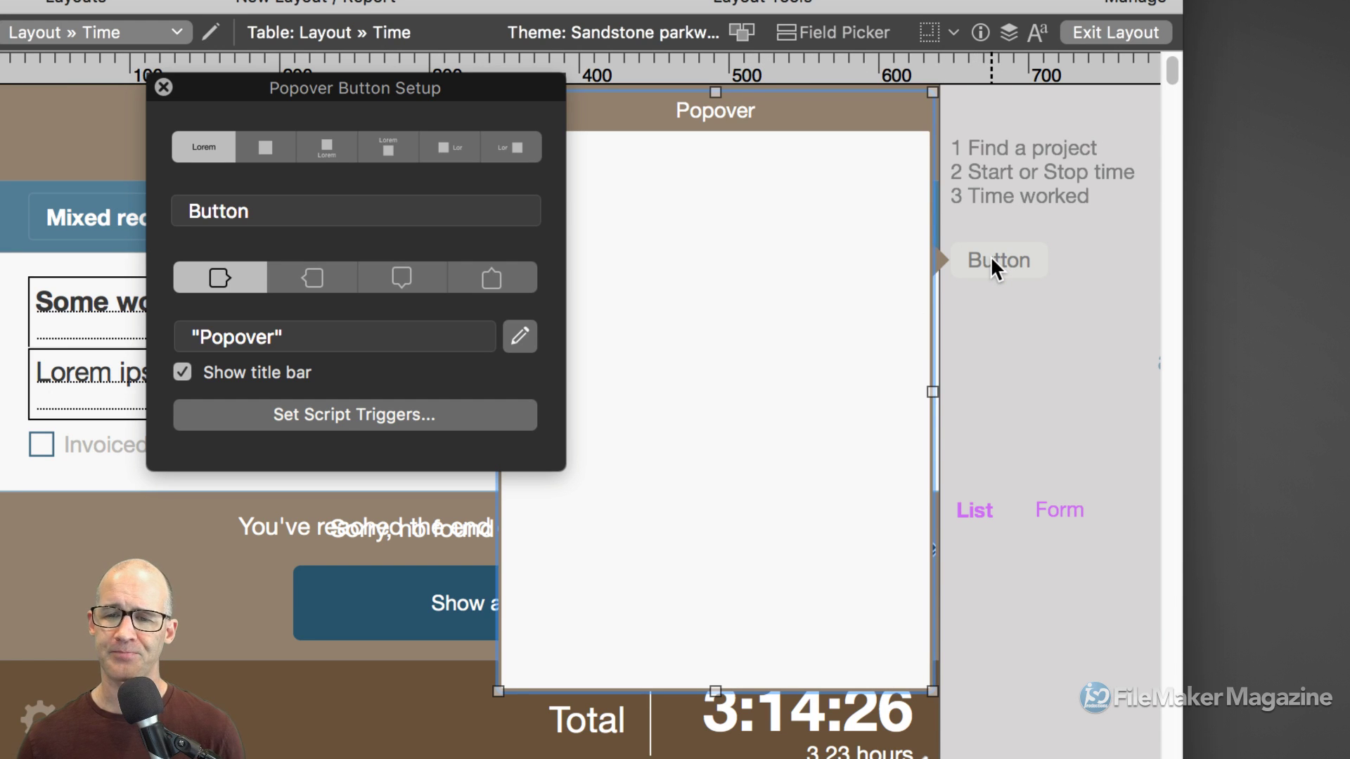
- Shift the off-layout popover button against the layout's edge and move it down beside the Footer part
drag(988, 257, 981, 257)
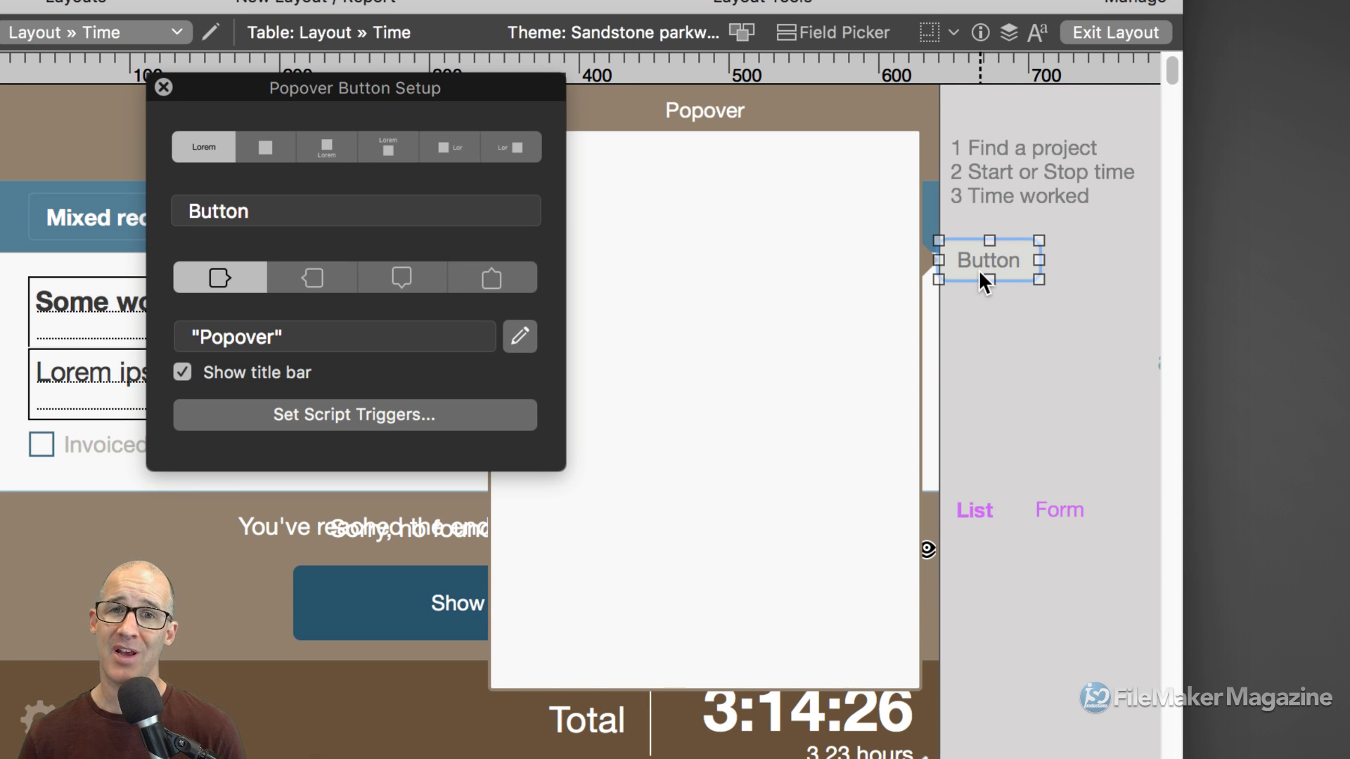
click(850, 246)
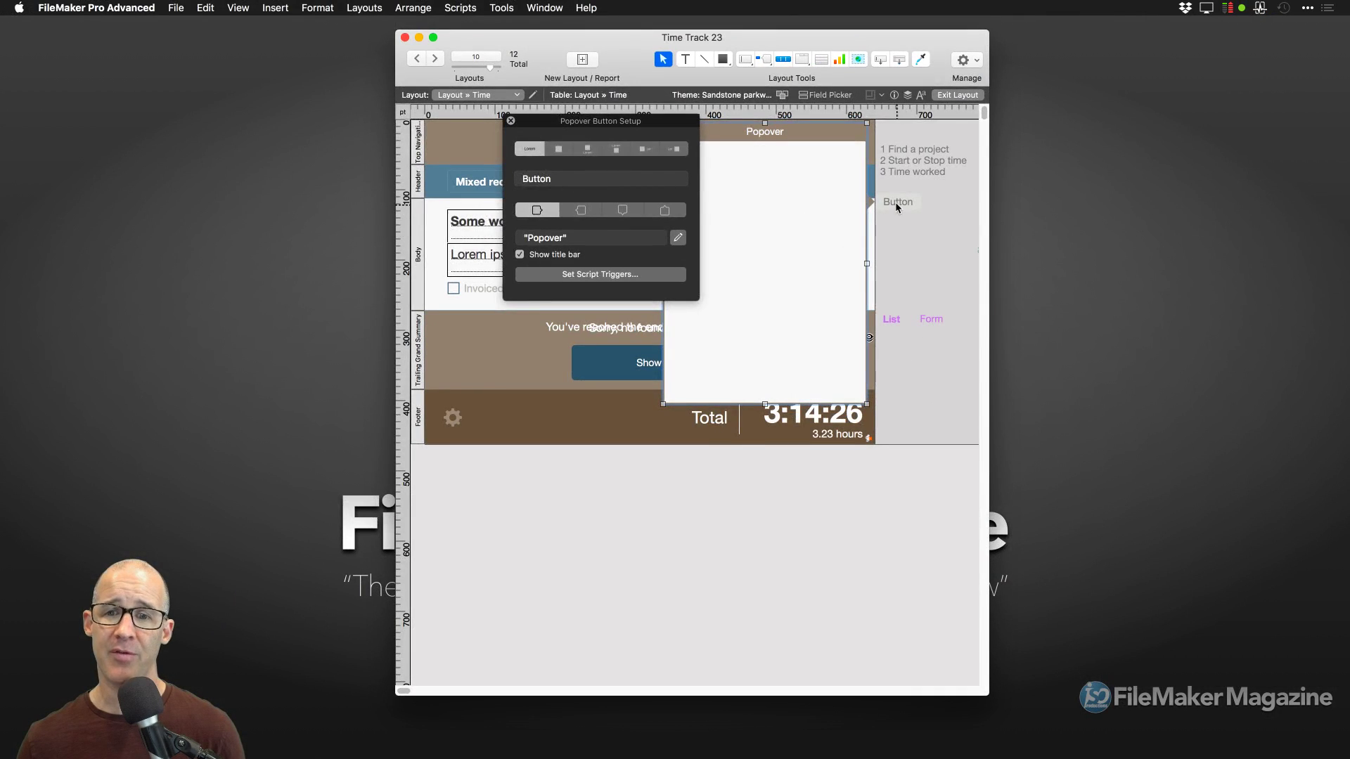
drag(897, 205, 893, 448)
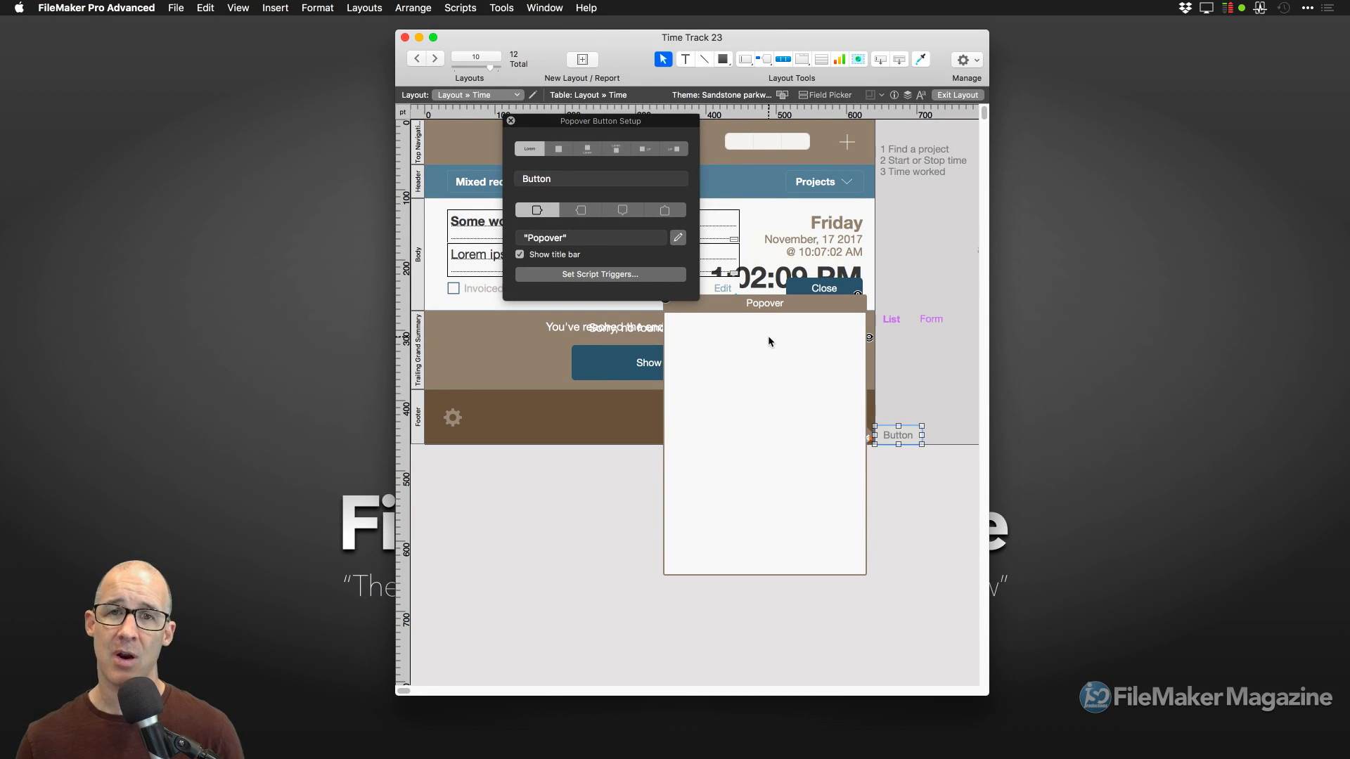
- Assign the object name popover to the standalone button's popover panel in the Inspector's position settings
click(755, 311)
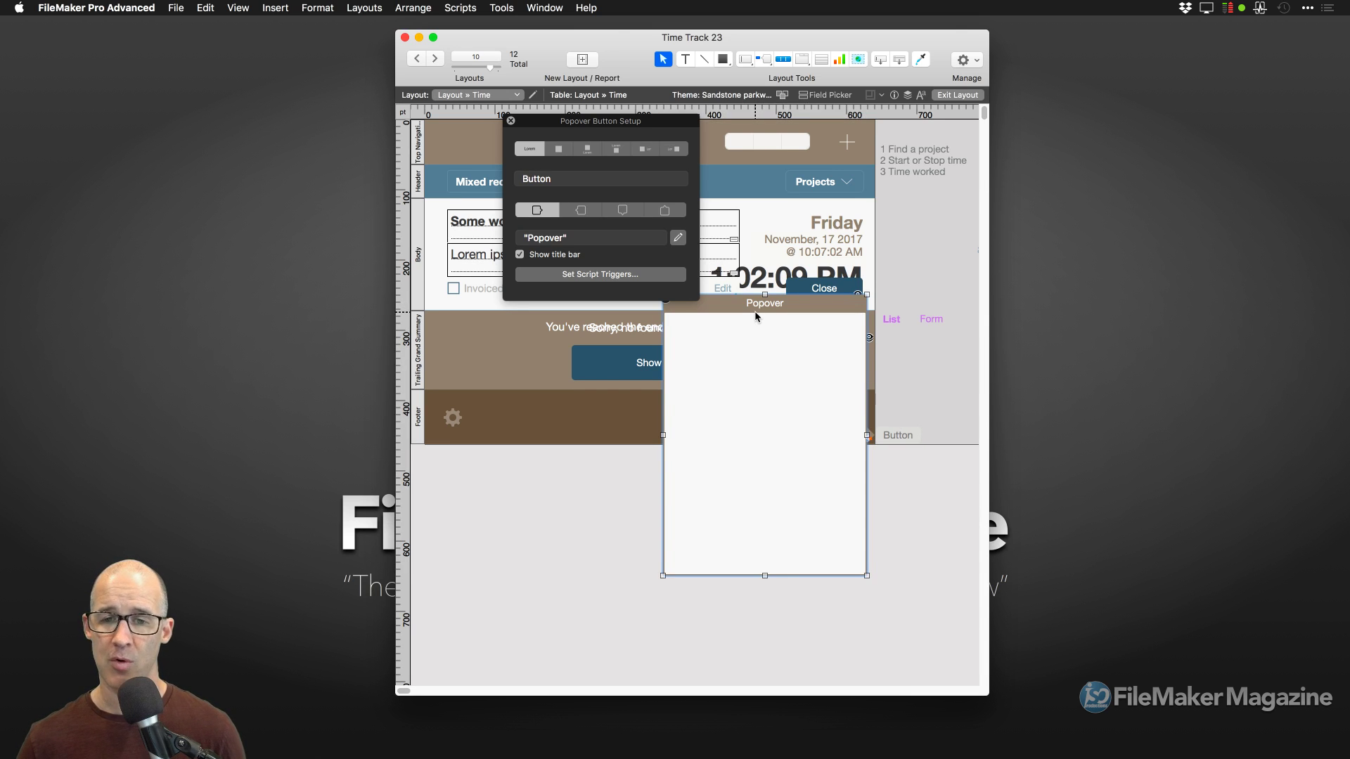
key(super+i)
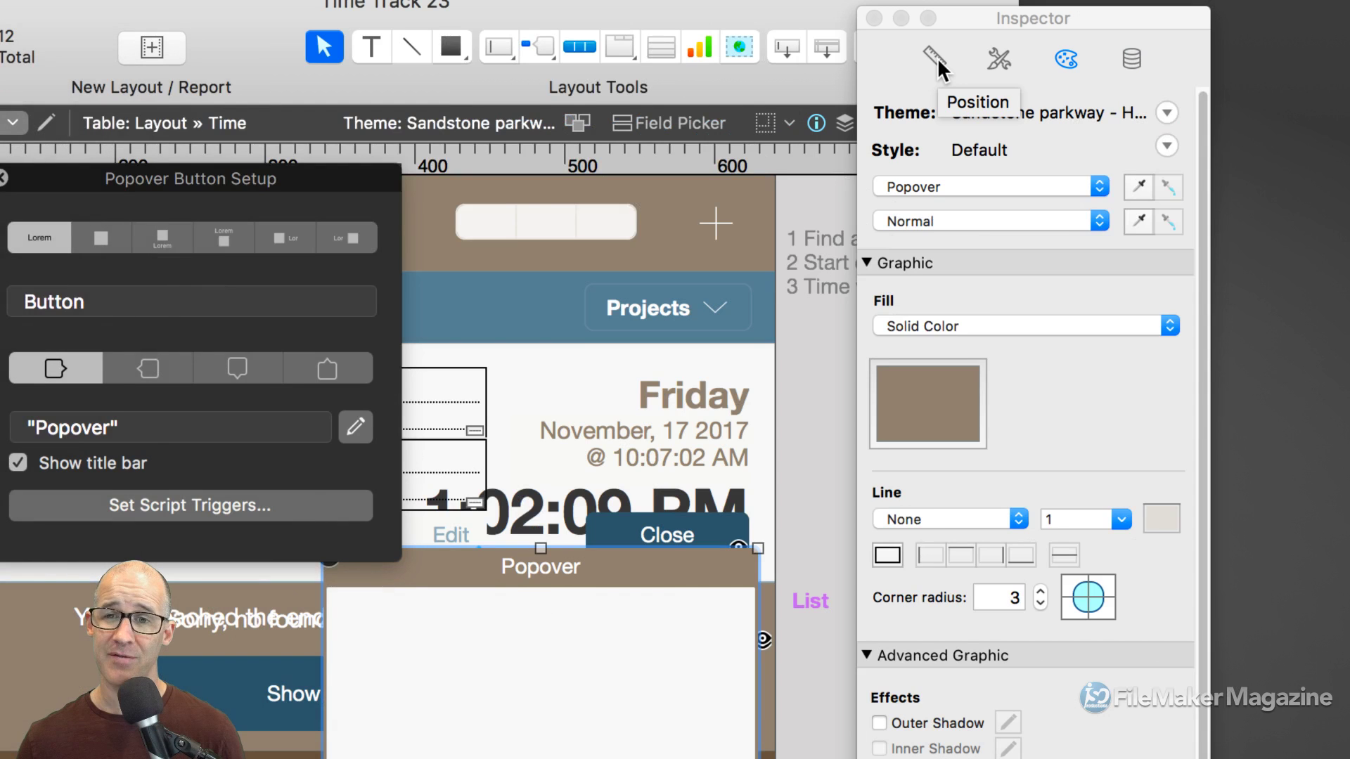
click(938, 57)
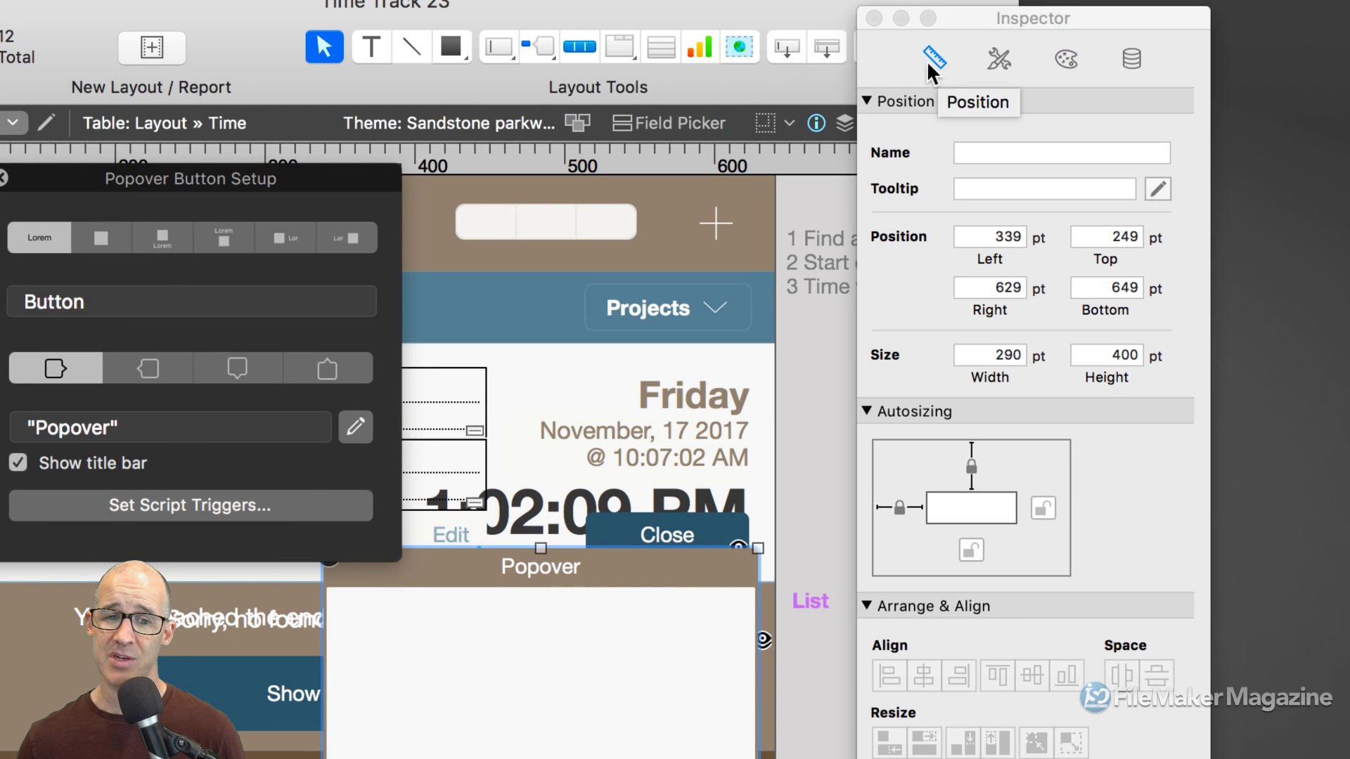
click(976, 153)
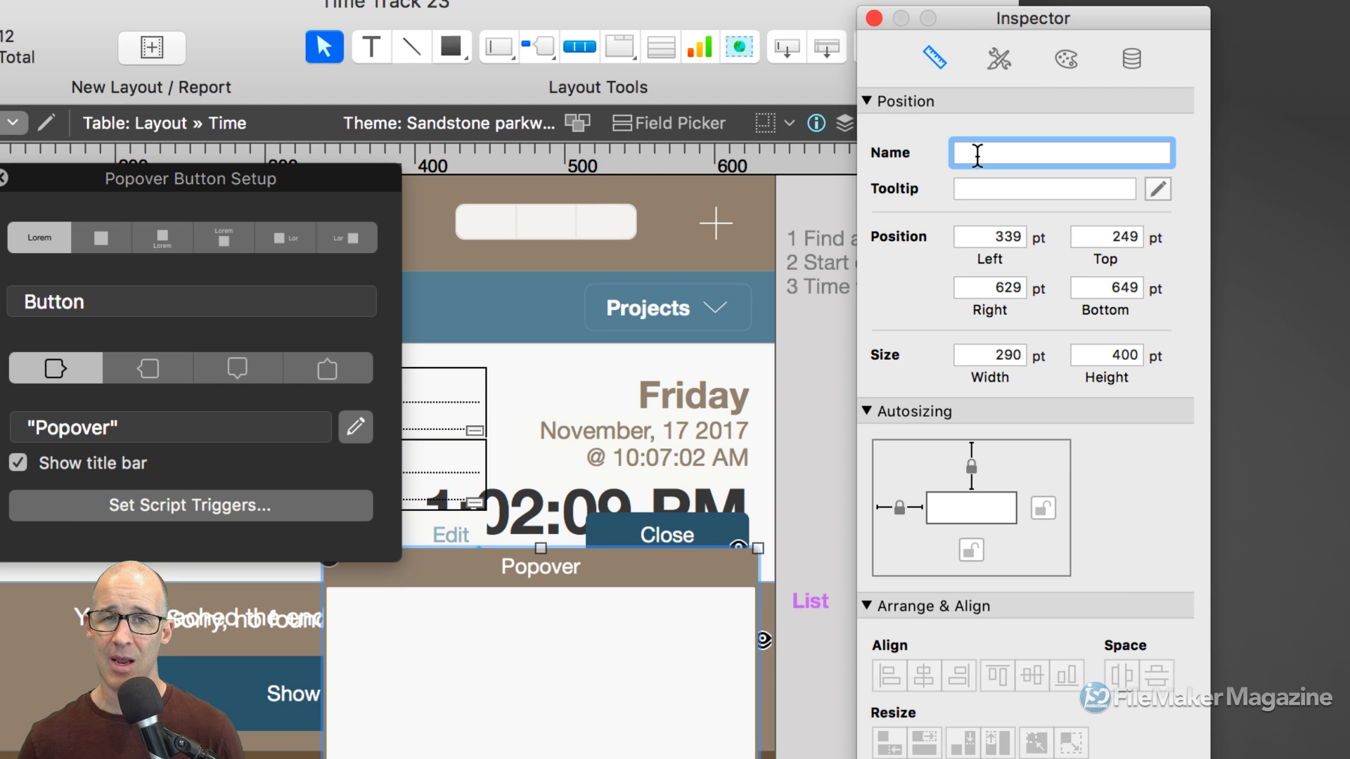
text(popover)
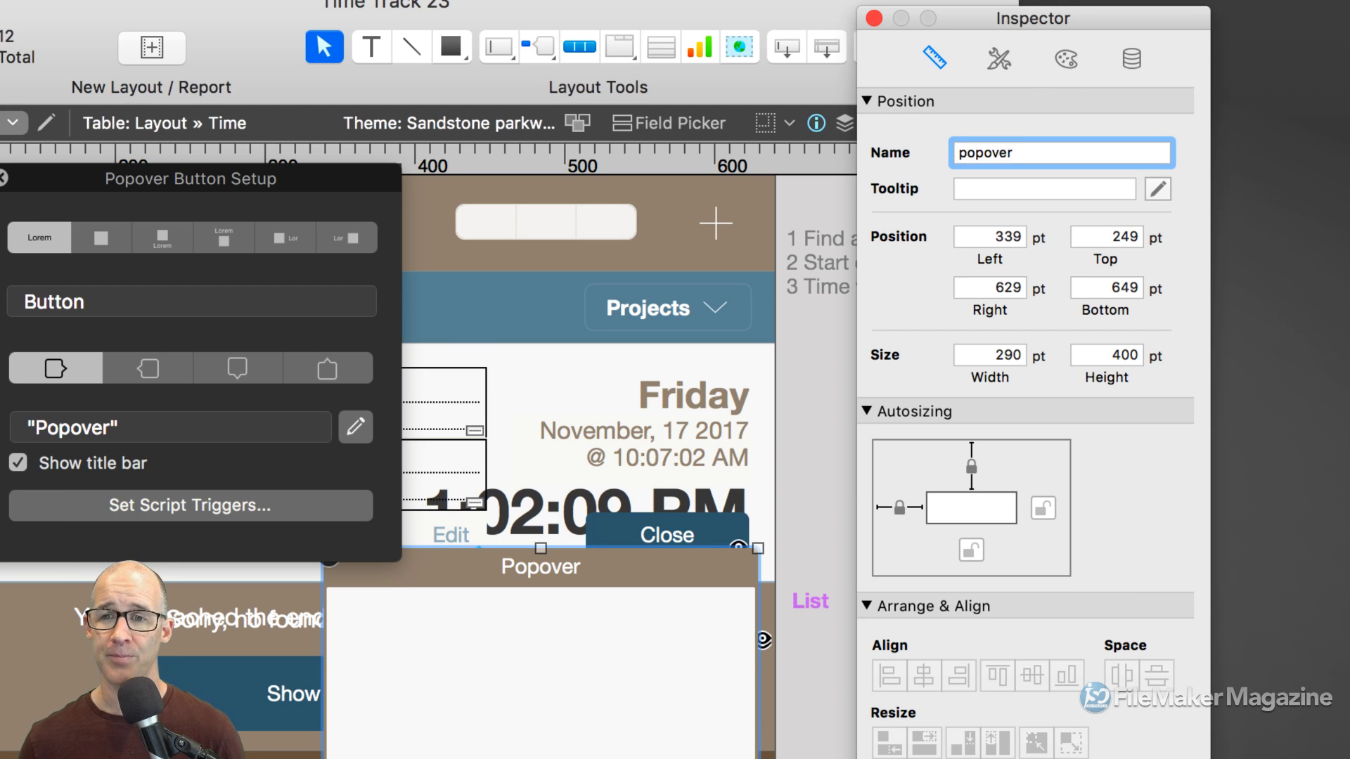
key(Tab)
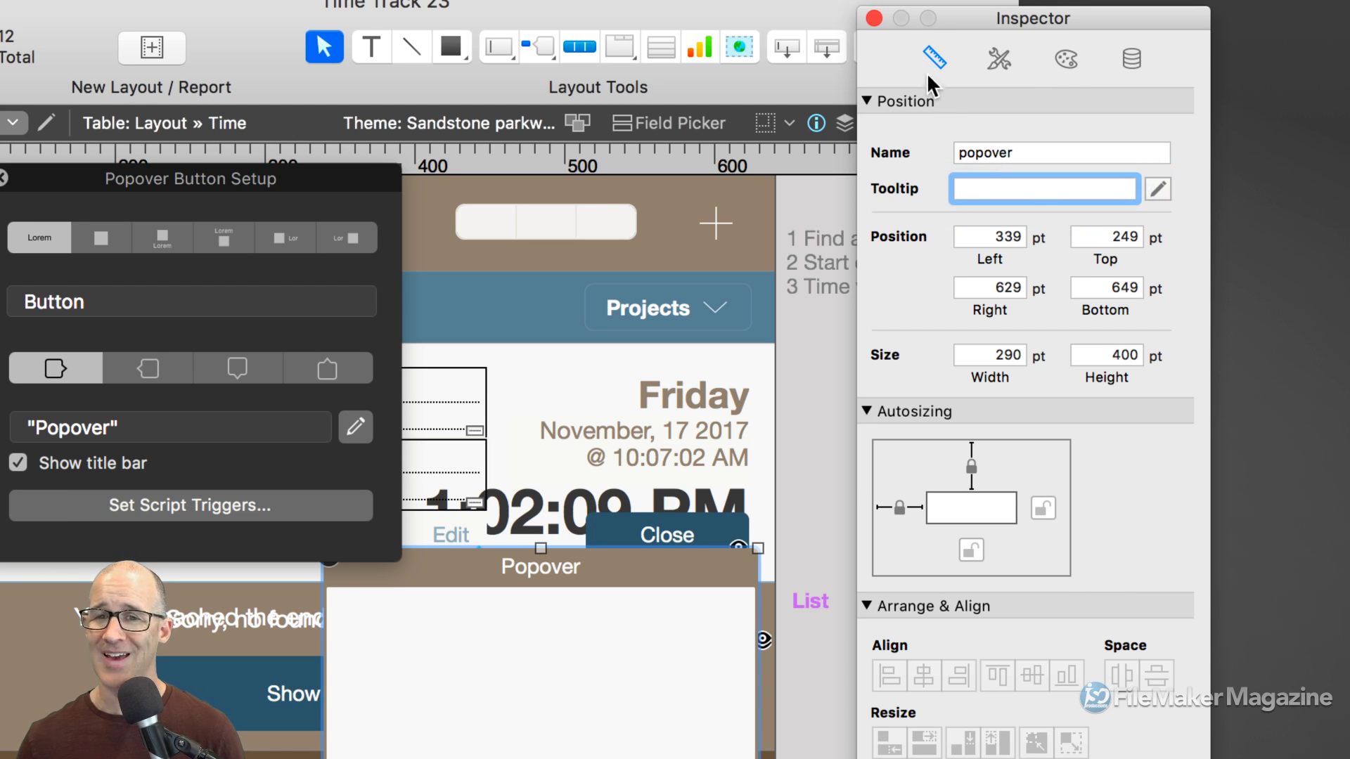
click(1028, 153)
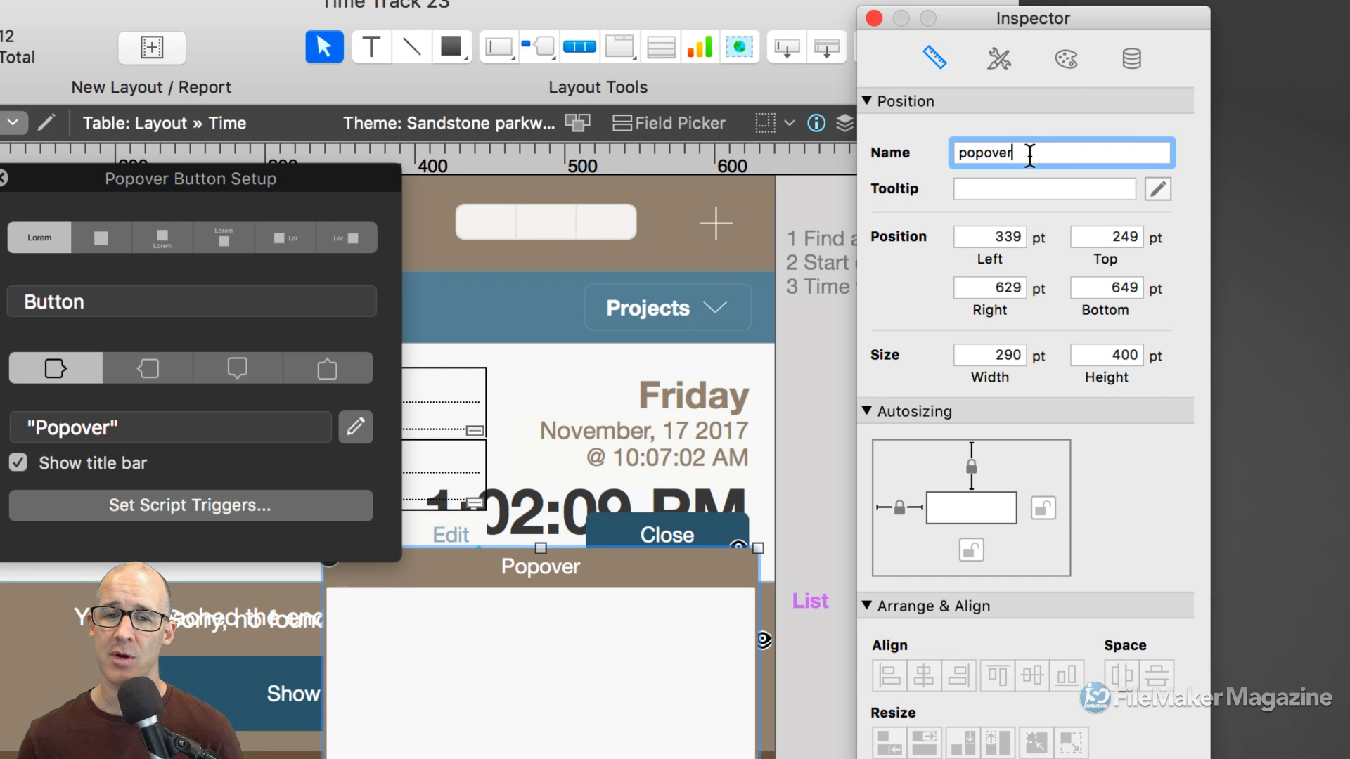
- Assign the object name popover.projects to the popover panel of the Projects button
double_click(669, 306)
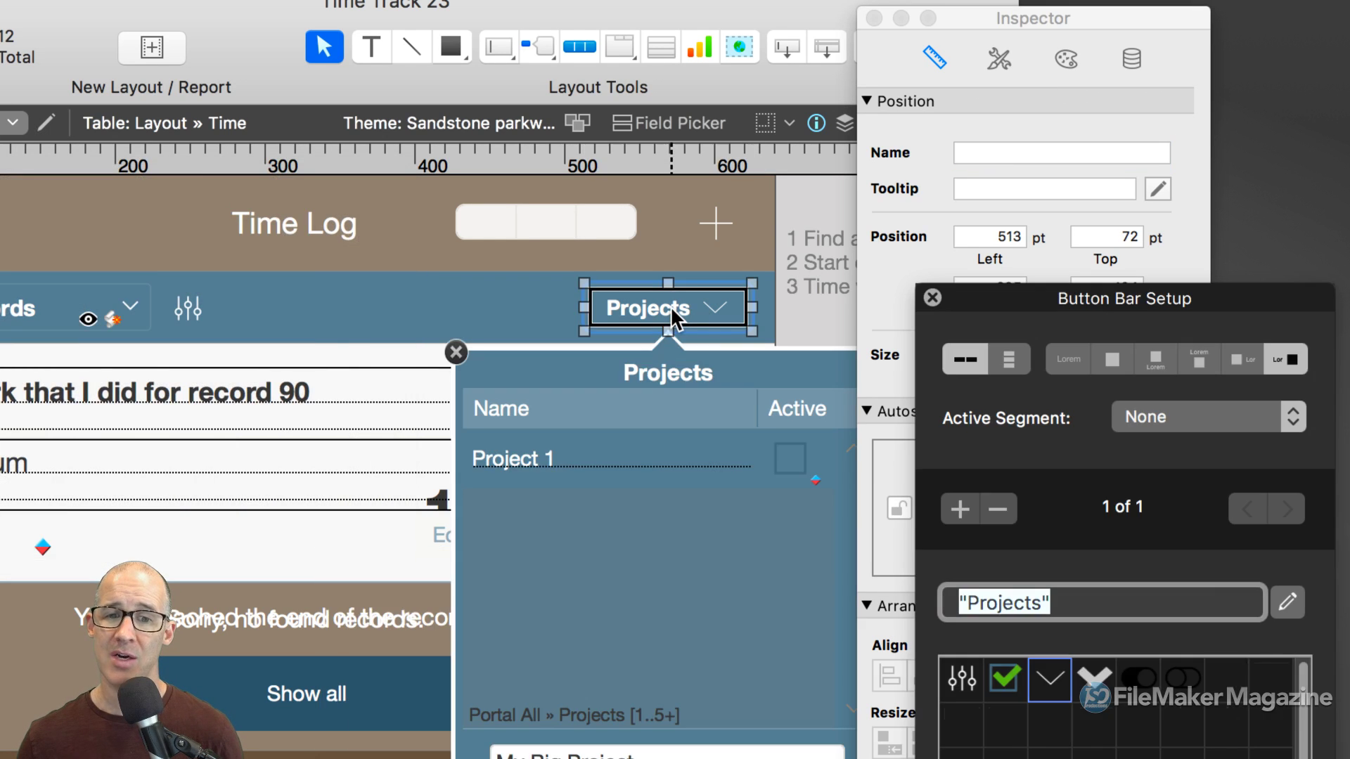
click(520, 354)
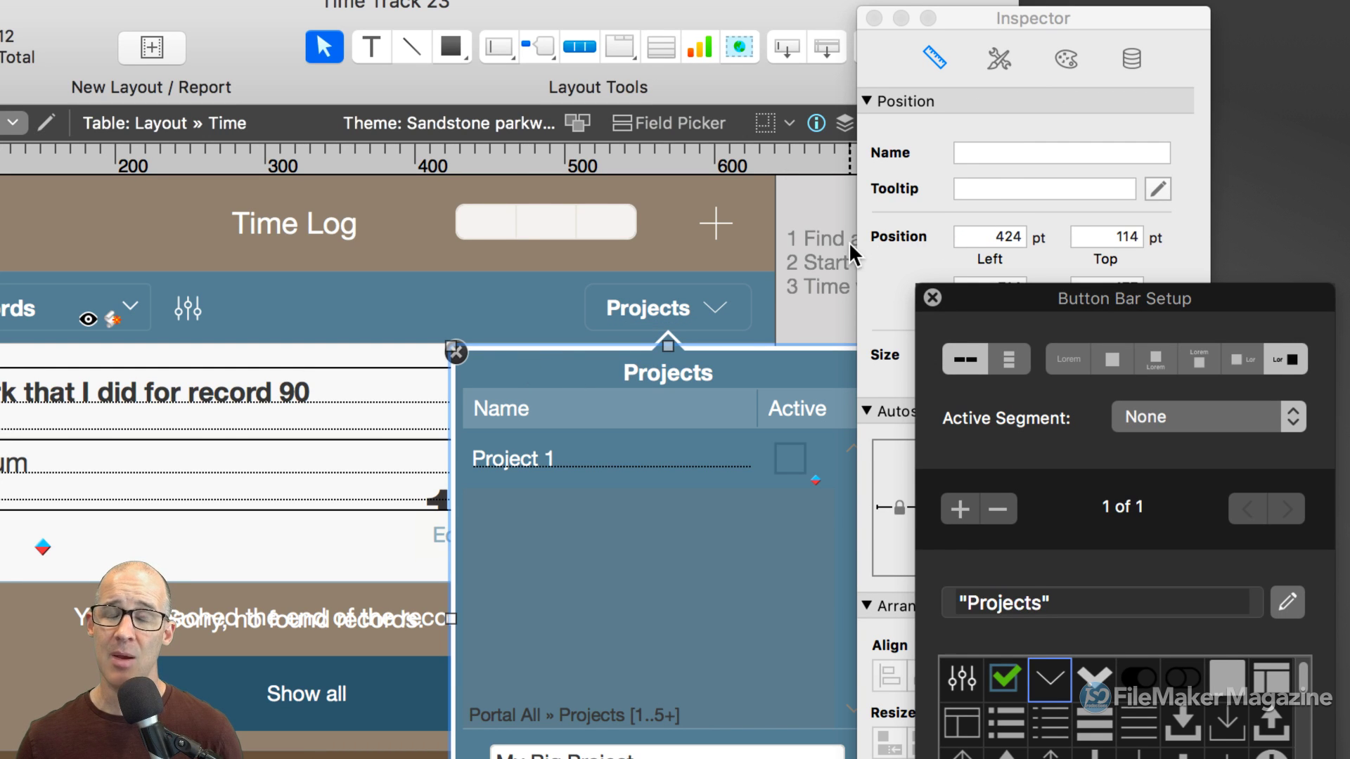
click(977, 155)
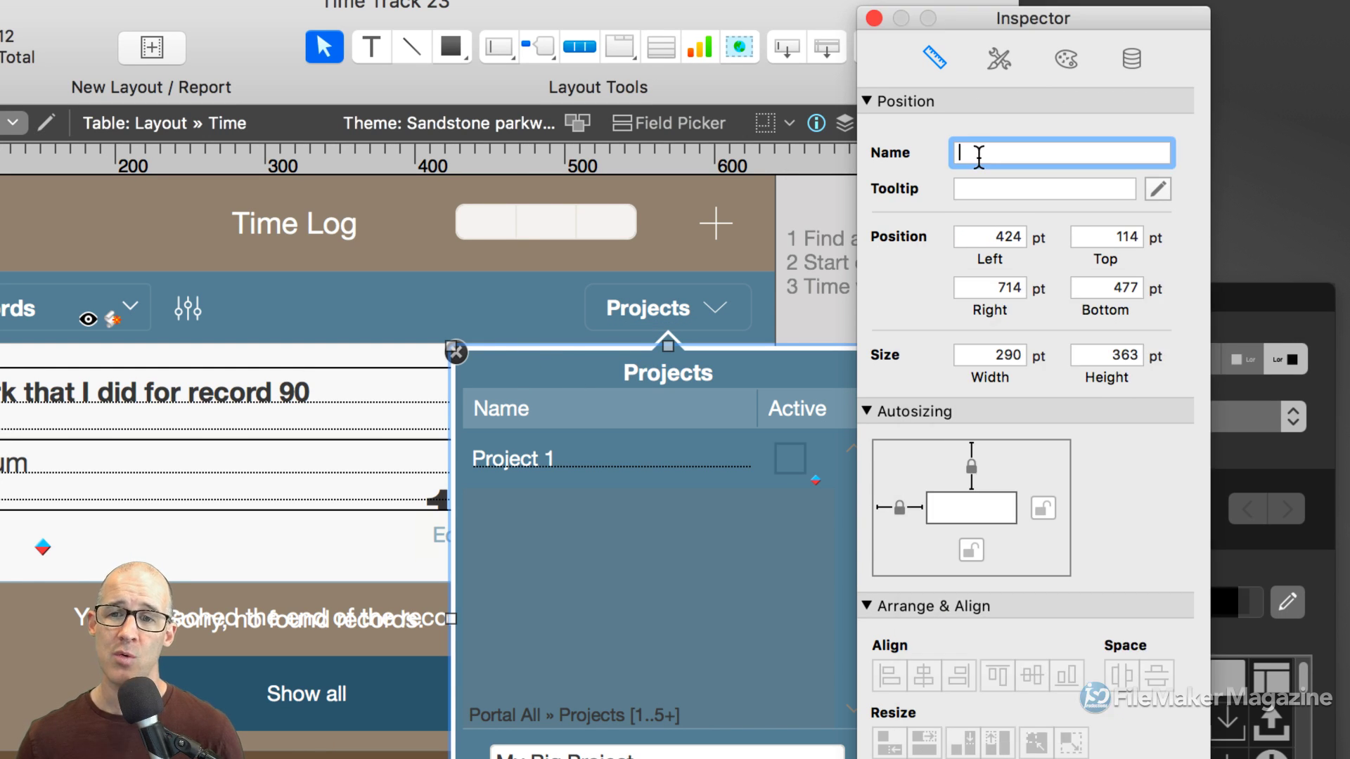
text(popover.projects)
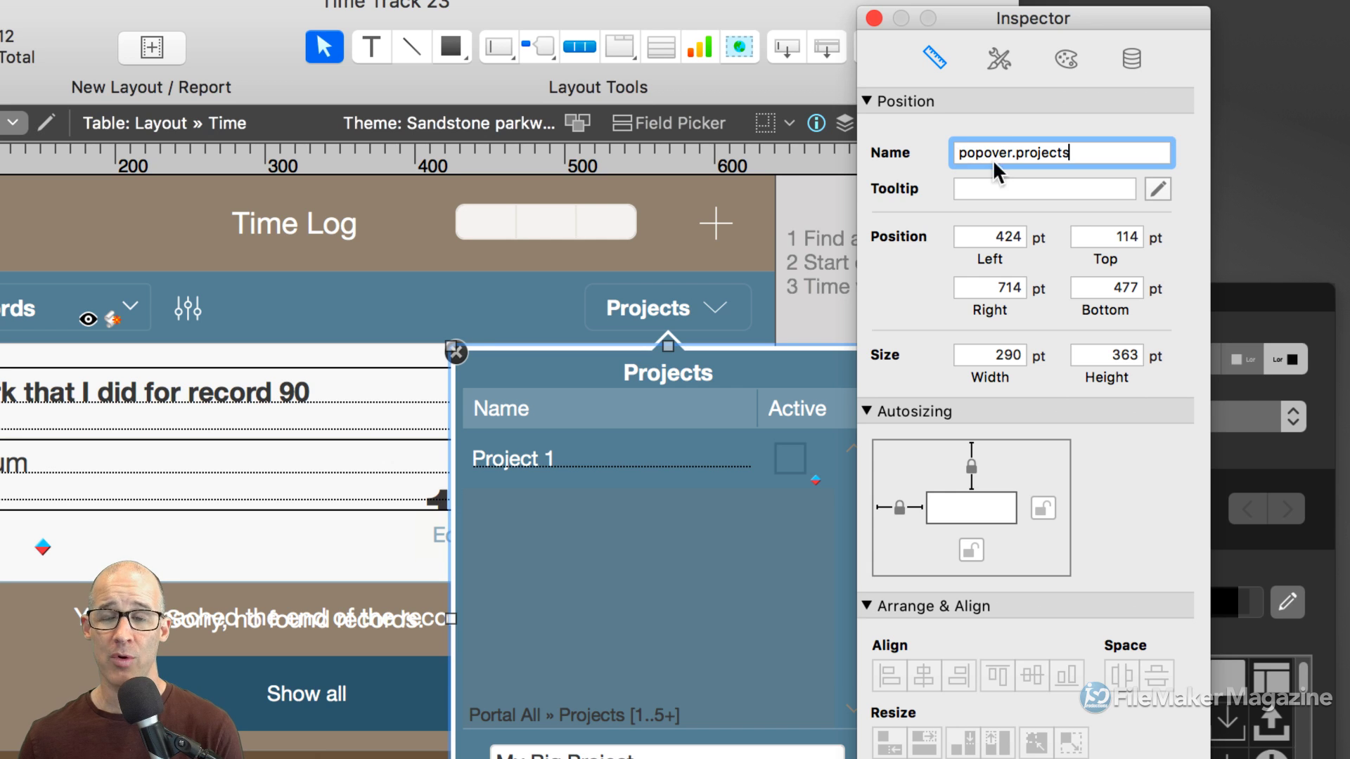
drag(1015, 153, 951, 151)
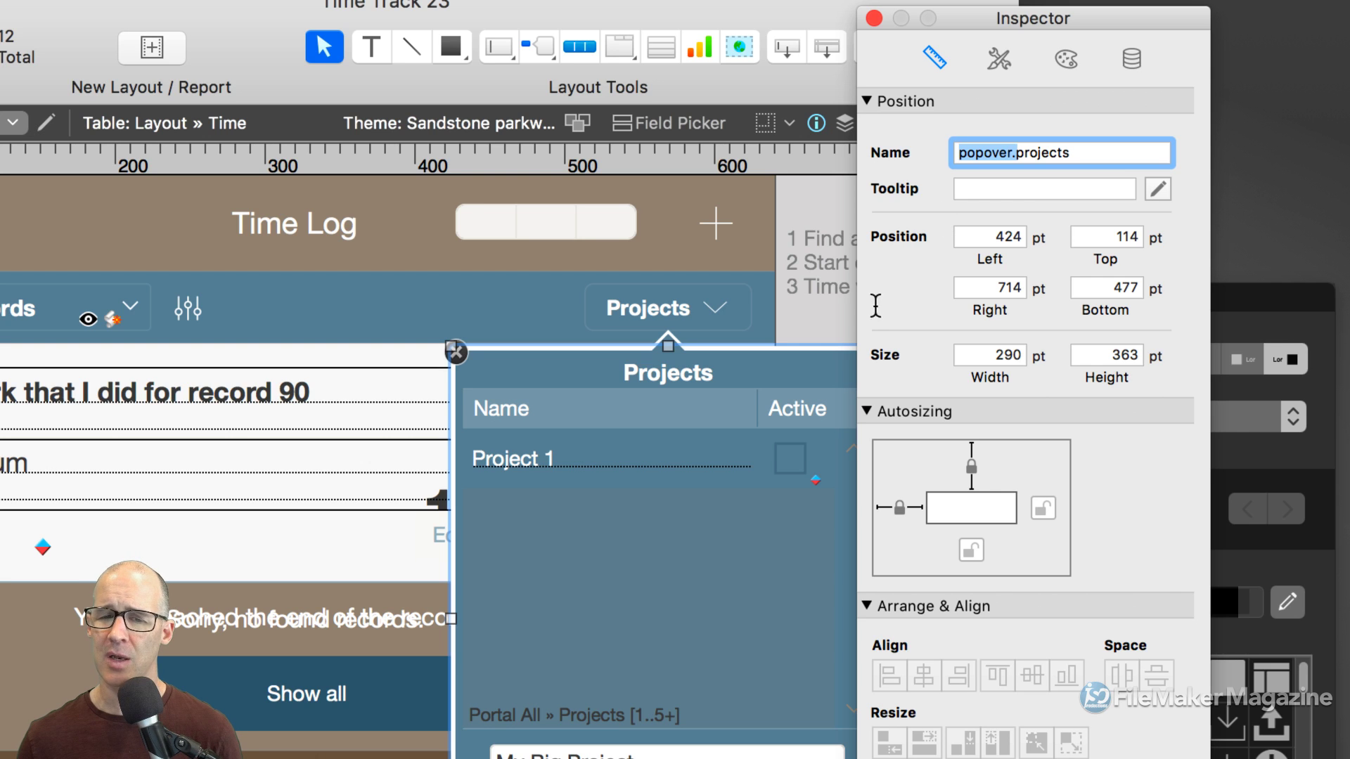
click(789, 318)
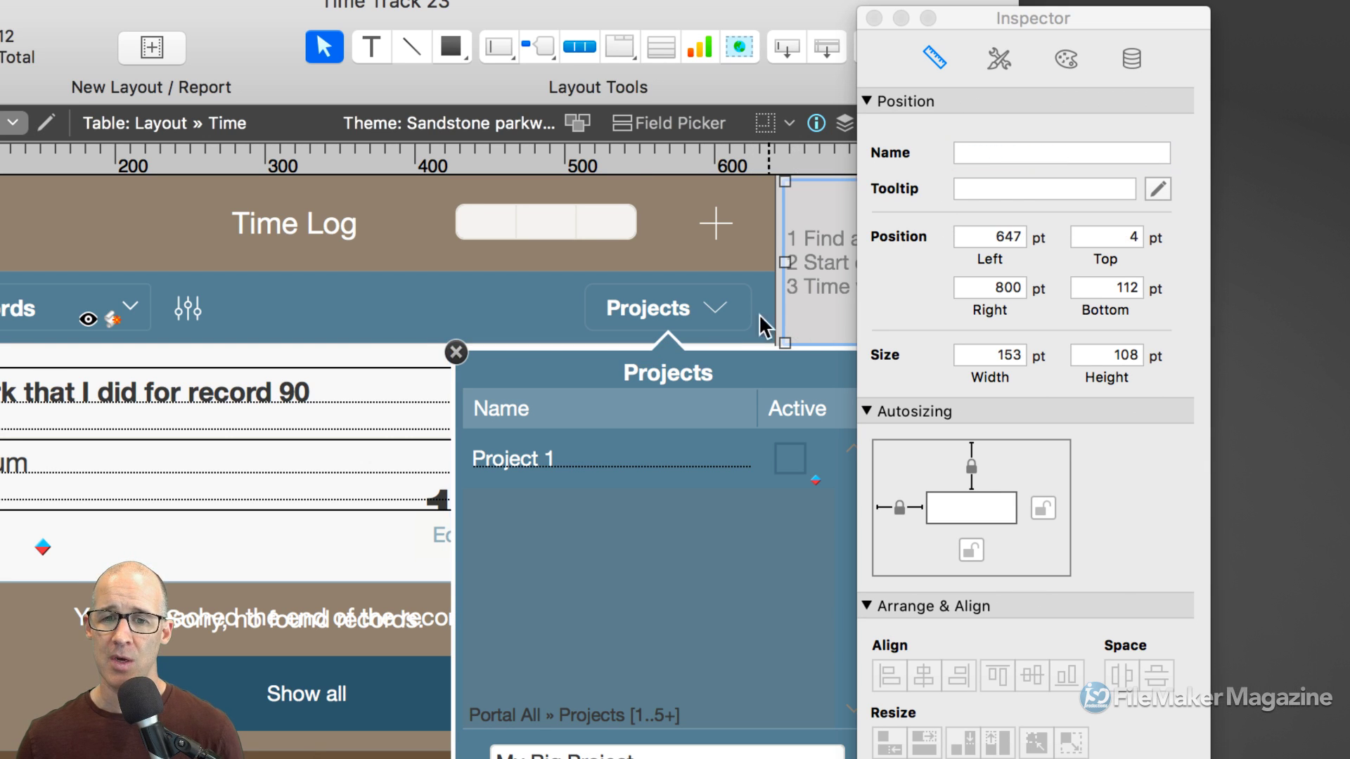
- Close the Projects popover and rename the standalone button's popover panel as popover.whatever
click(460, 349)
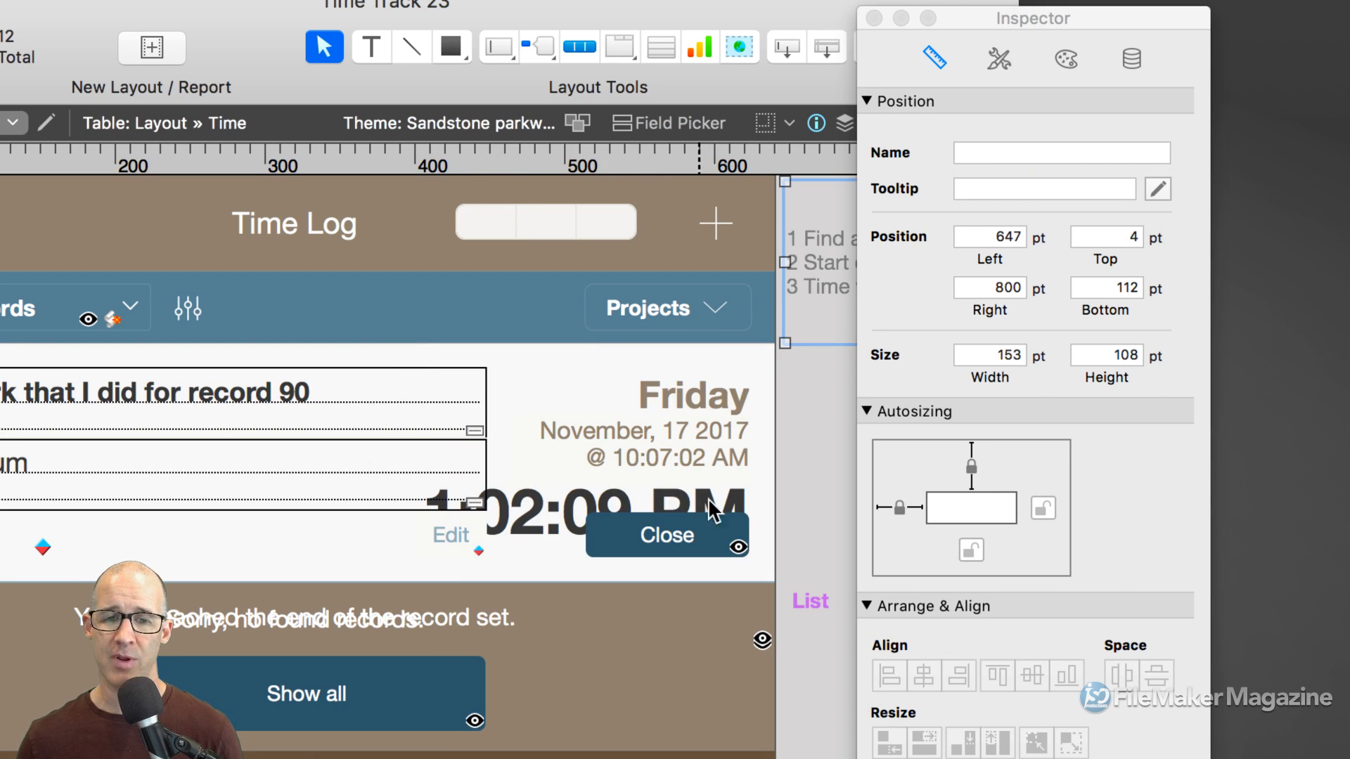
scroll(686, 494, down, 10)
double_click(811, 457)
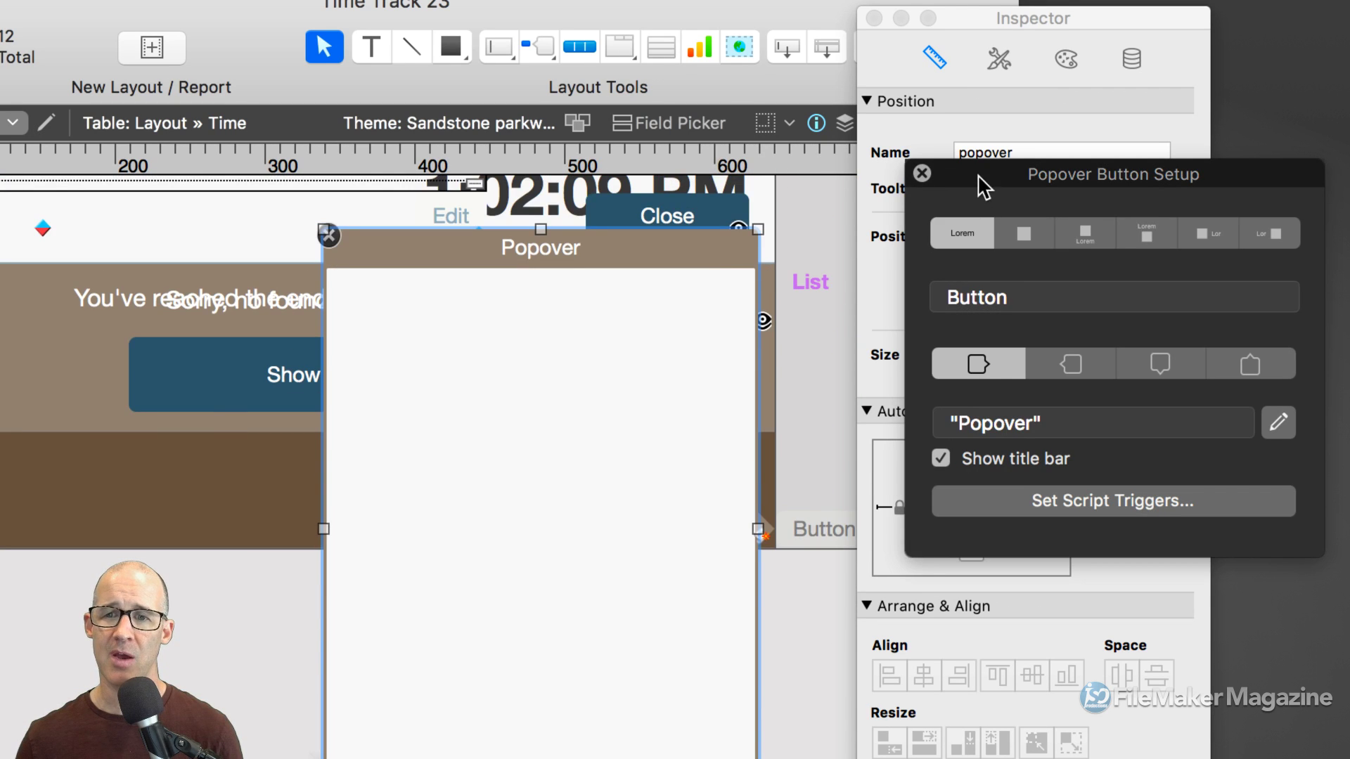
click(1014, 146)
text(.whatee)
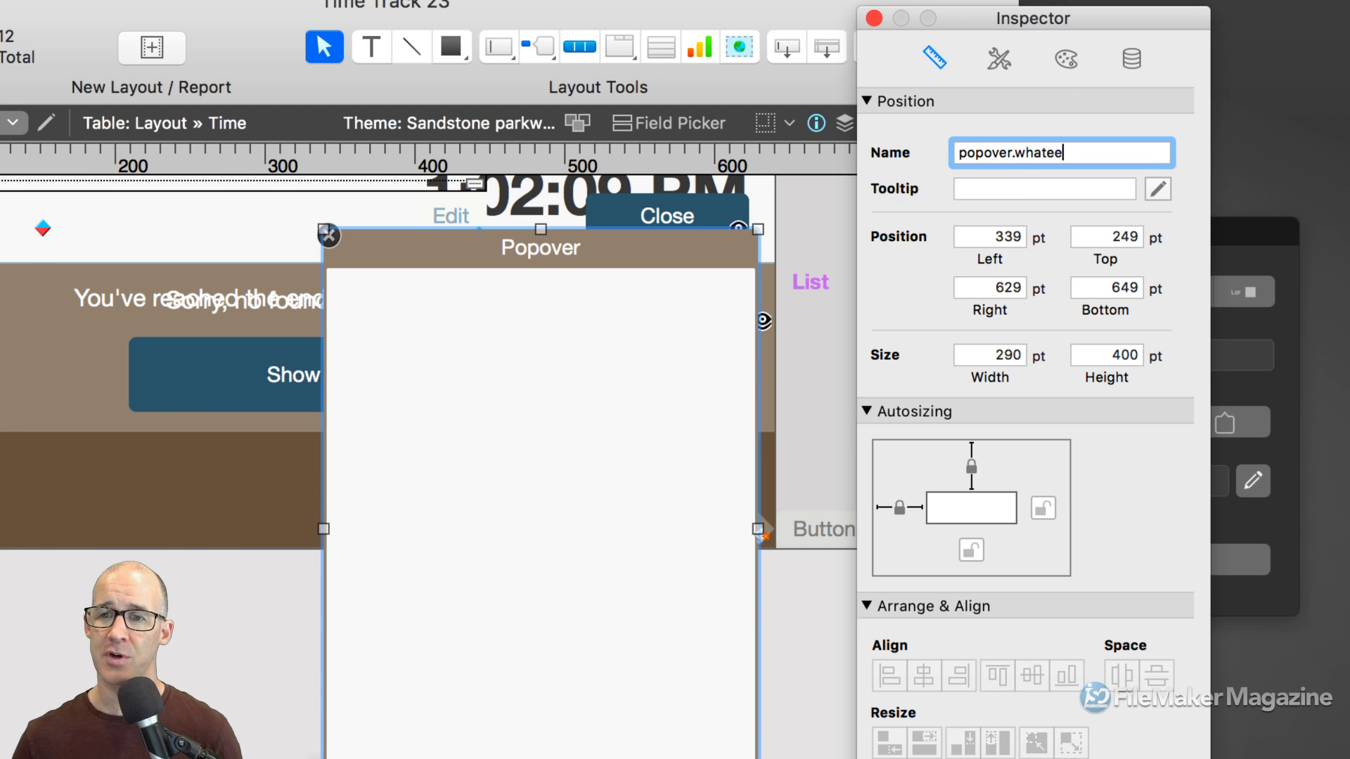
key(BackSpace)
text(ver)
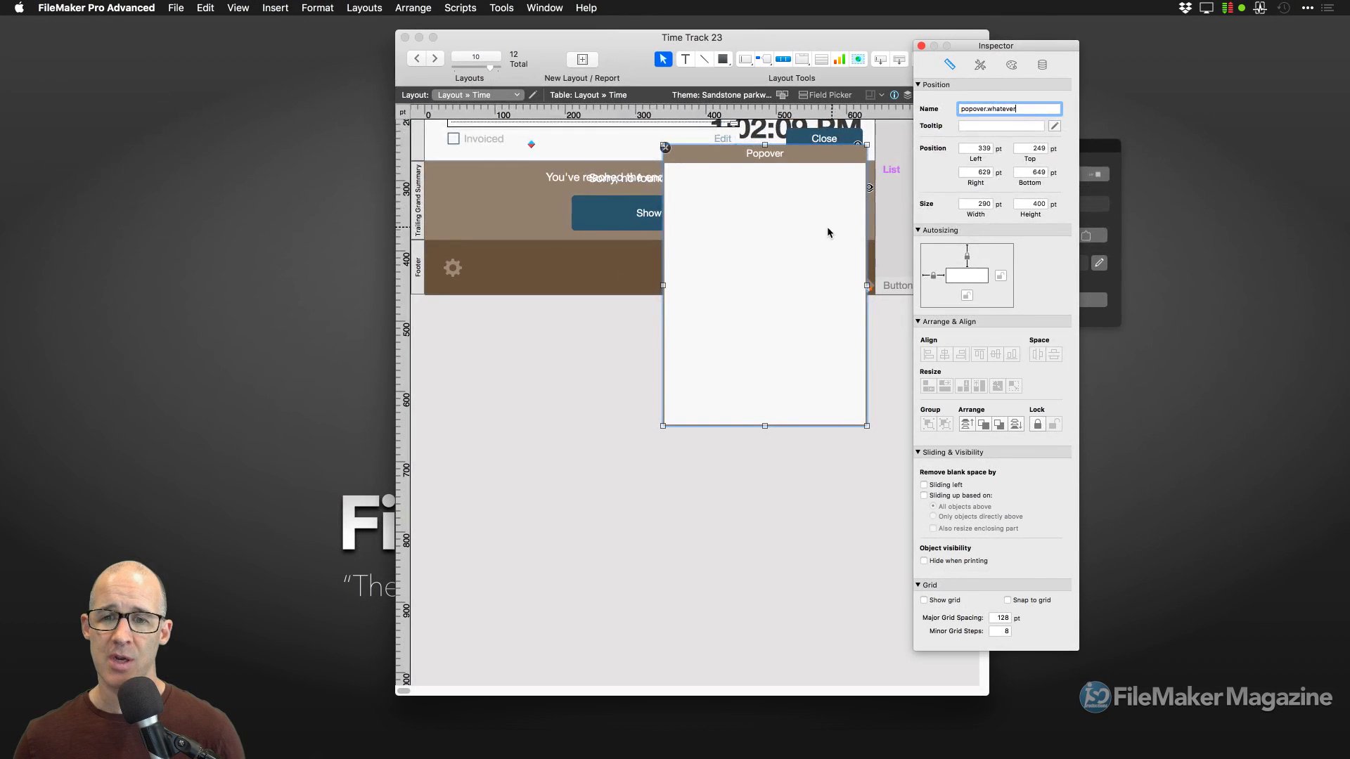
- Extend the popover panel's left edge until it is about 404 pt wide, and also anchor the panel on its right side
drag(964, 47, 1009, 48)
drag(861, 41, 834, 43)
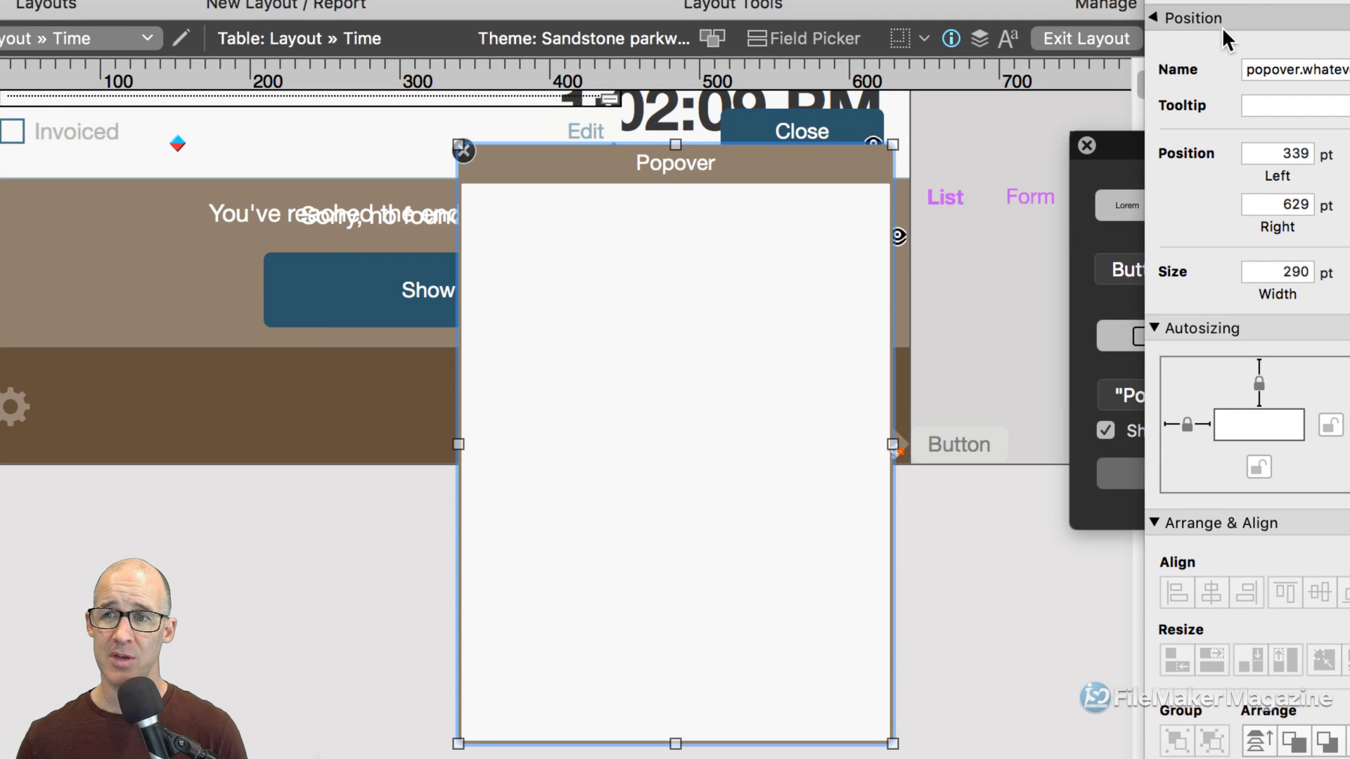
click(1227, 21)
click(1225, 19)
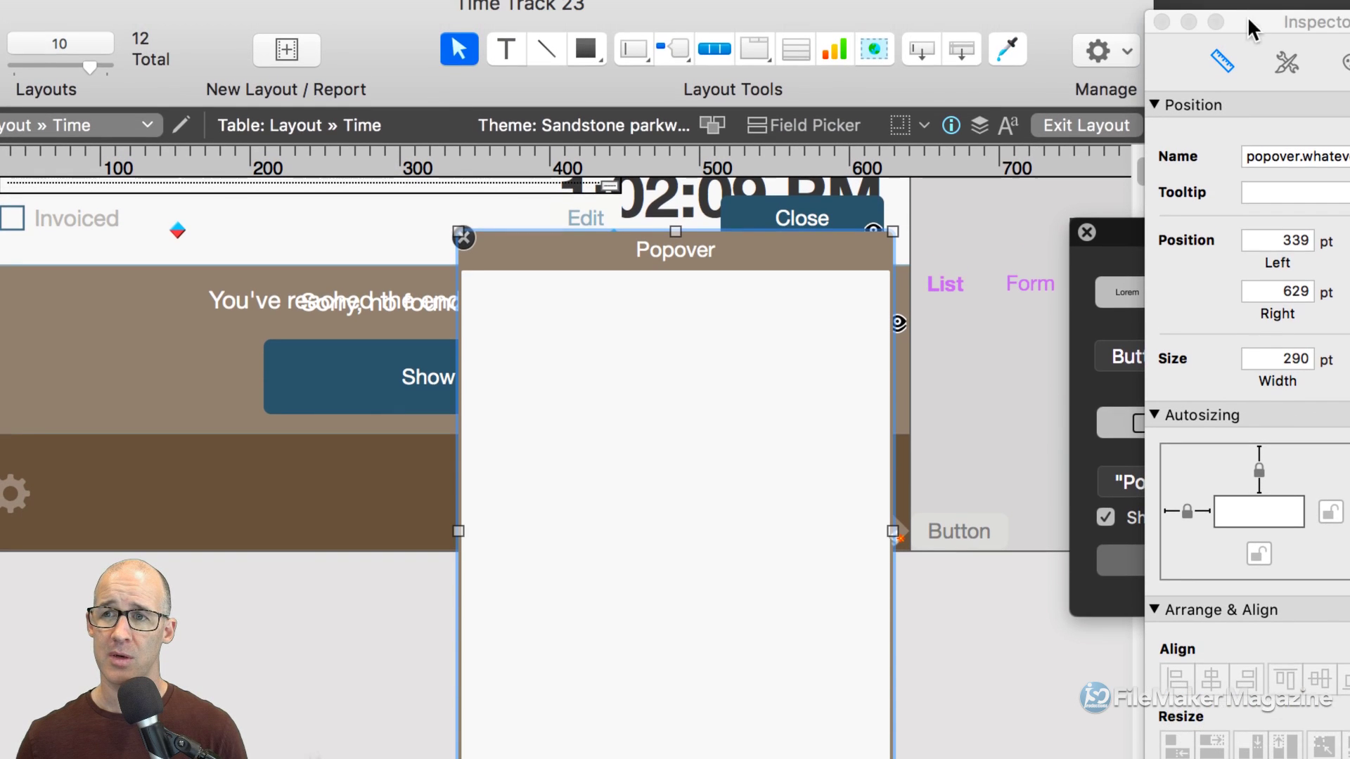
drag(1247, 17, 1012, 11)
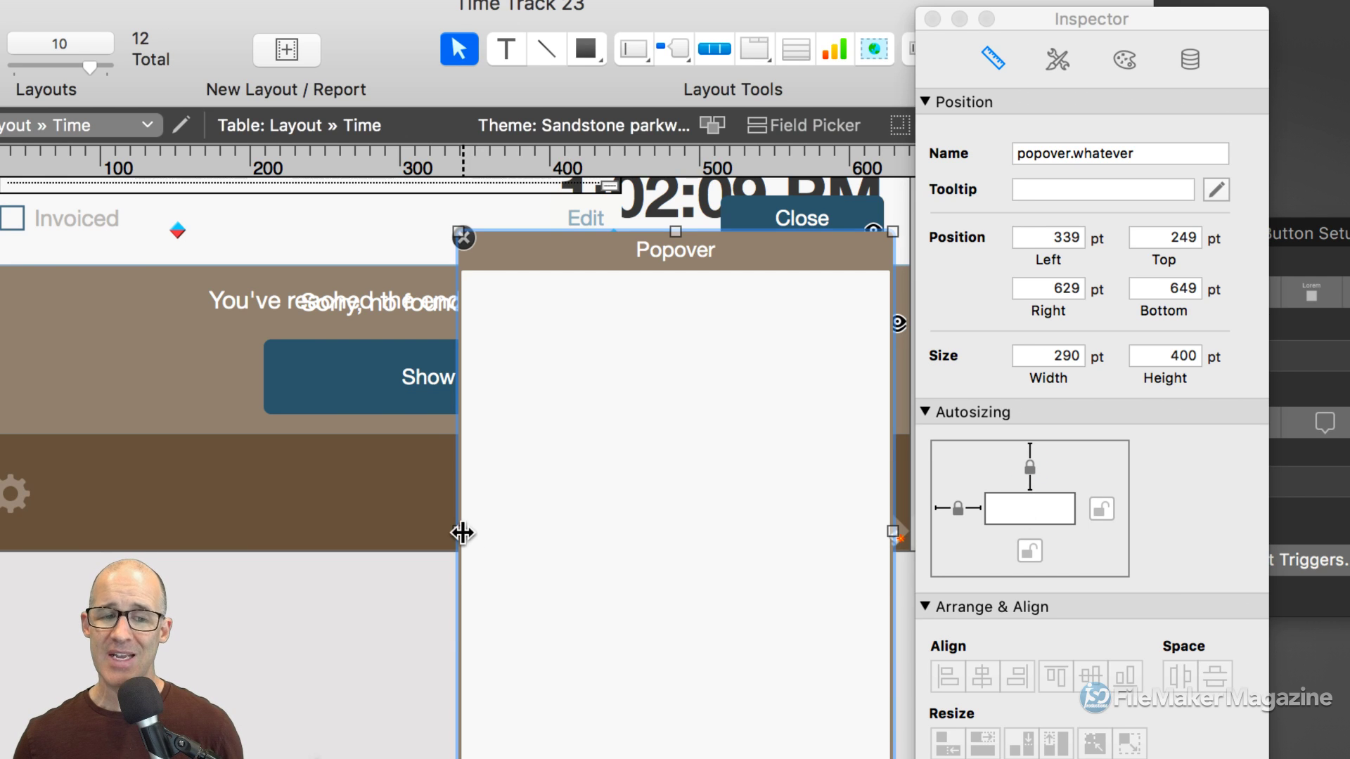
drag(459, 531, 373, 508)
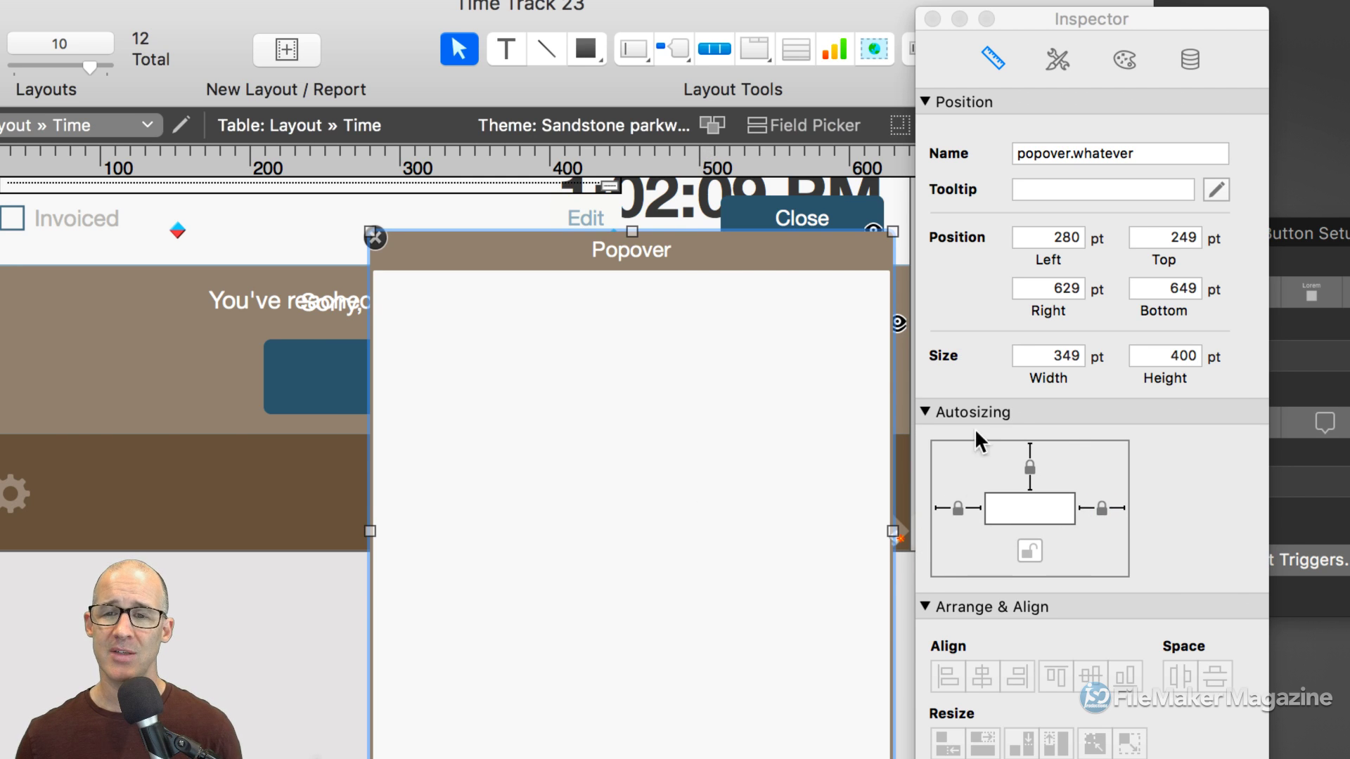
drag(1042, 19, 1141, 17)
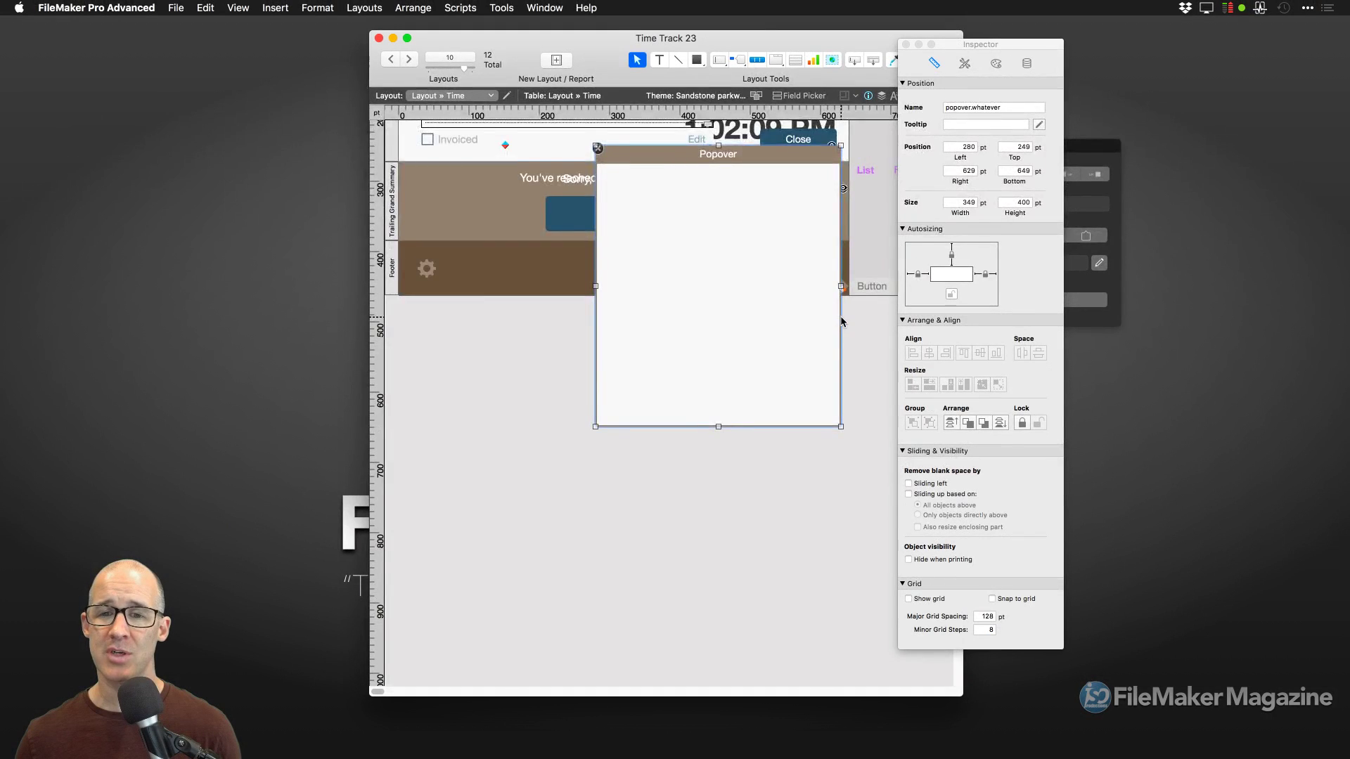
scroll(869, 573, up, 5)
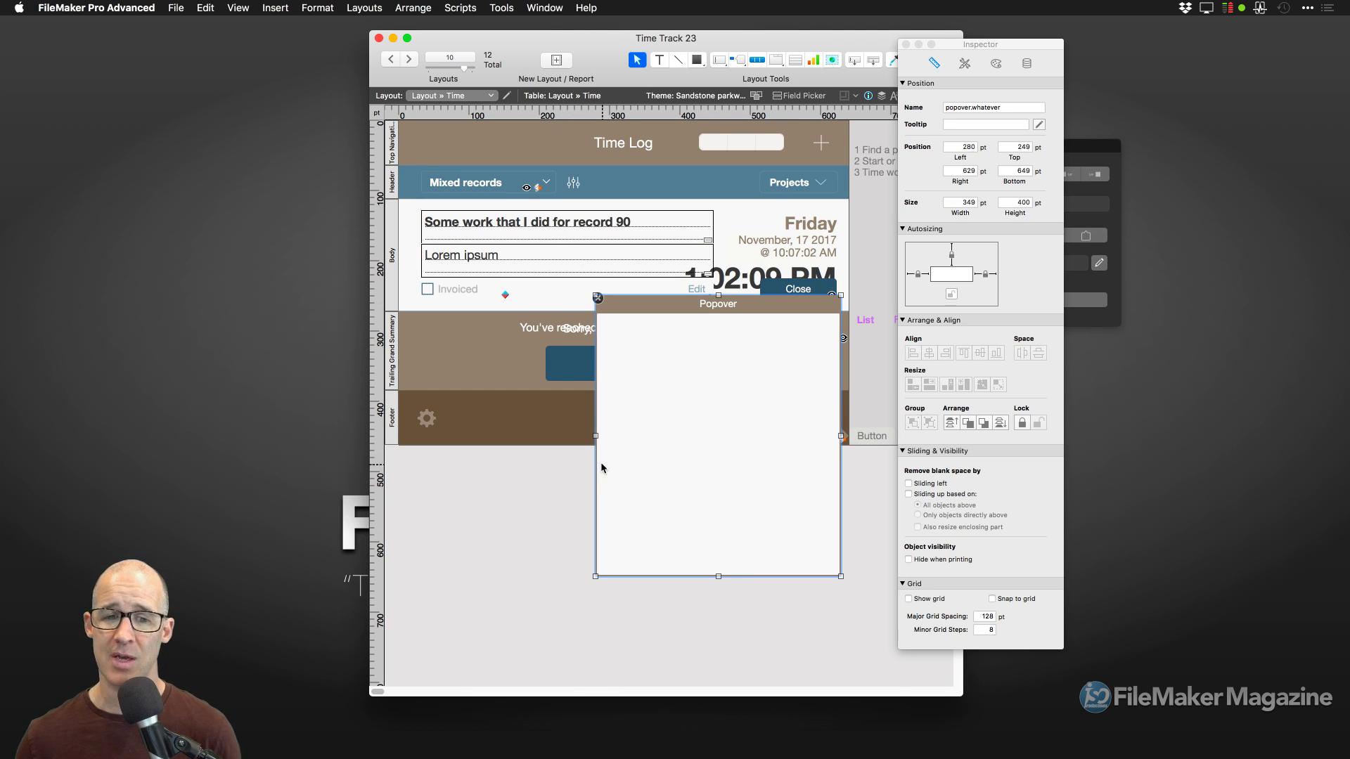
drag(595, 436, 558, 436)
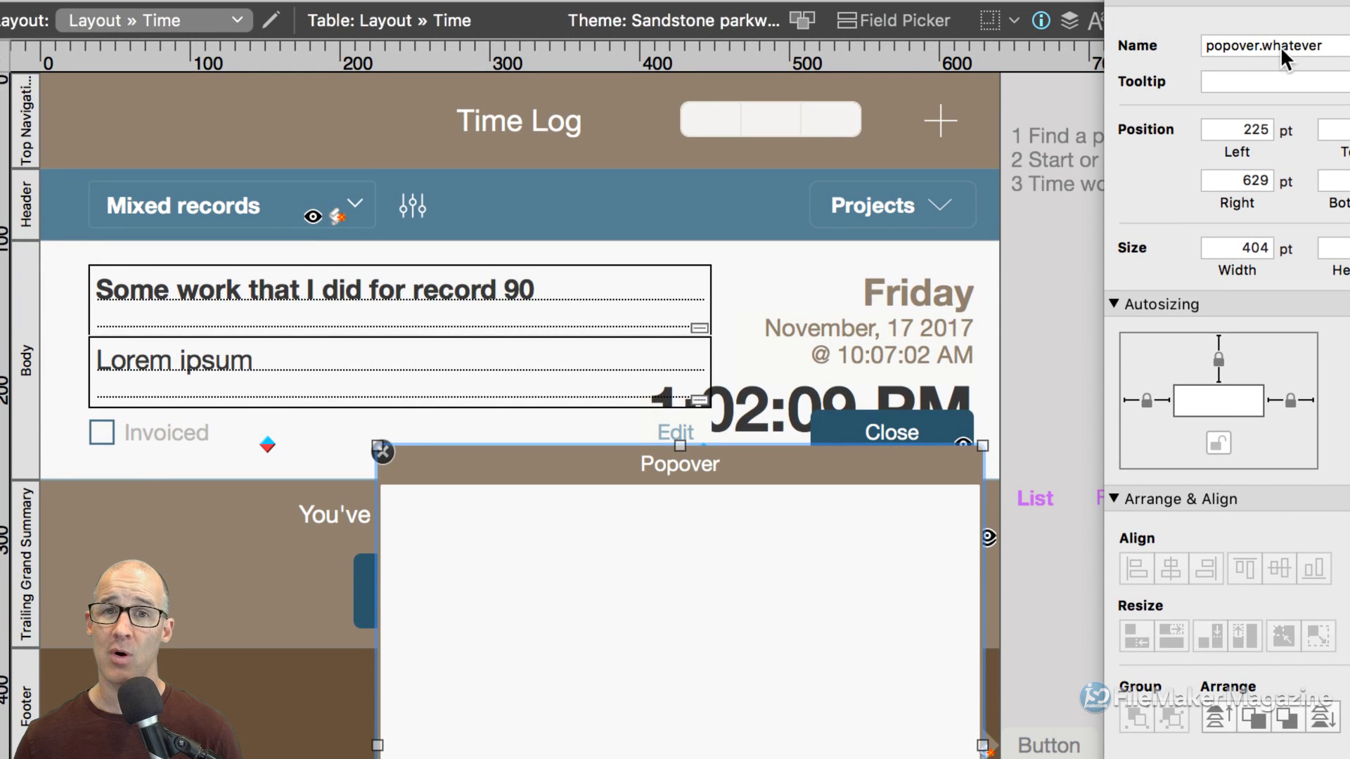
- Copy the popover panel's object name and delete the empty three-segment button bar from the top navigation part
click(1321, 48)
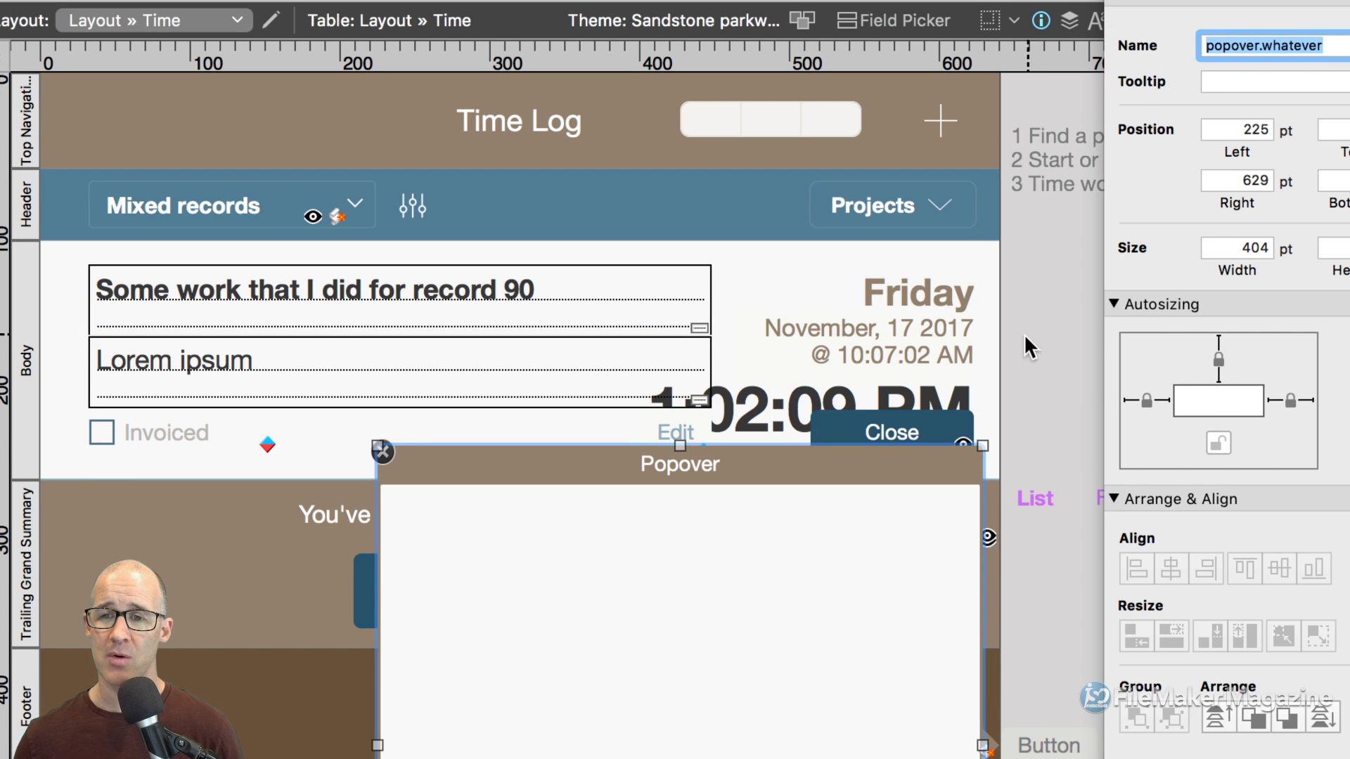
click(1036, 743)
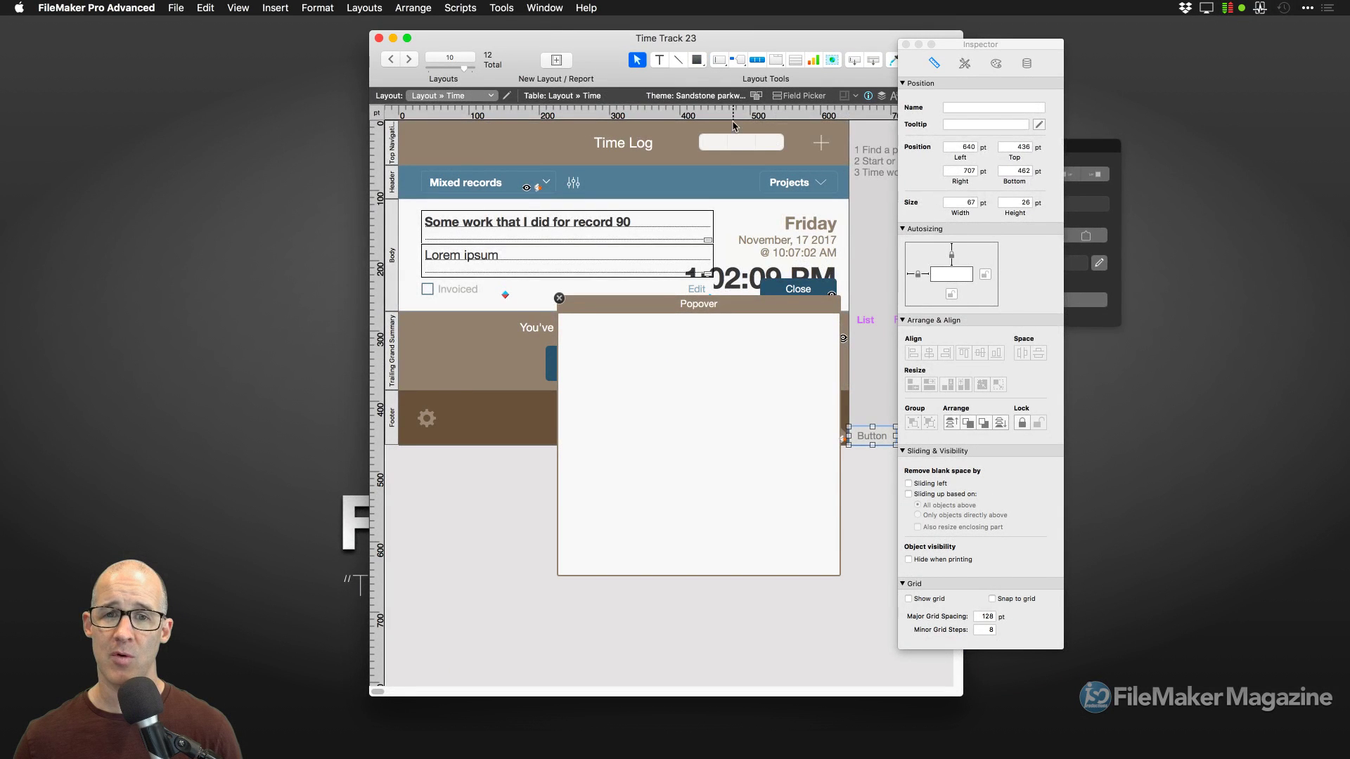
click(731, 145)
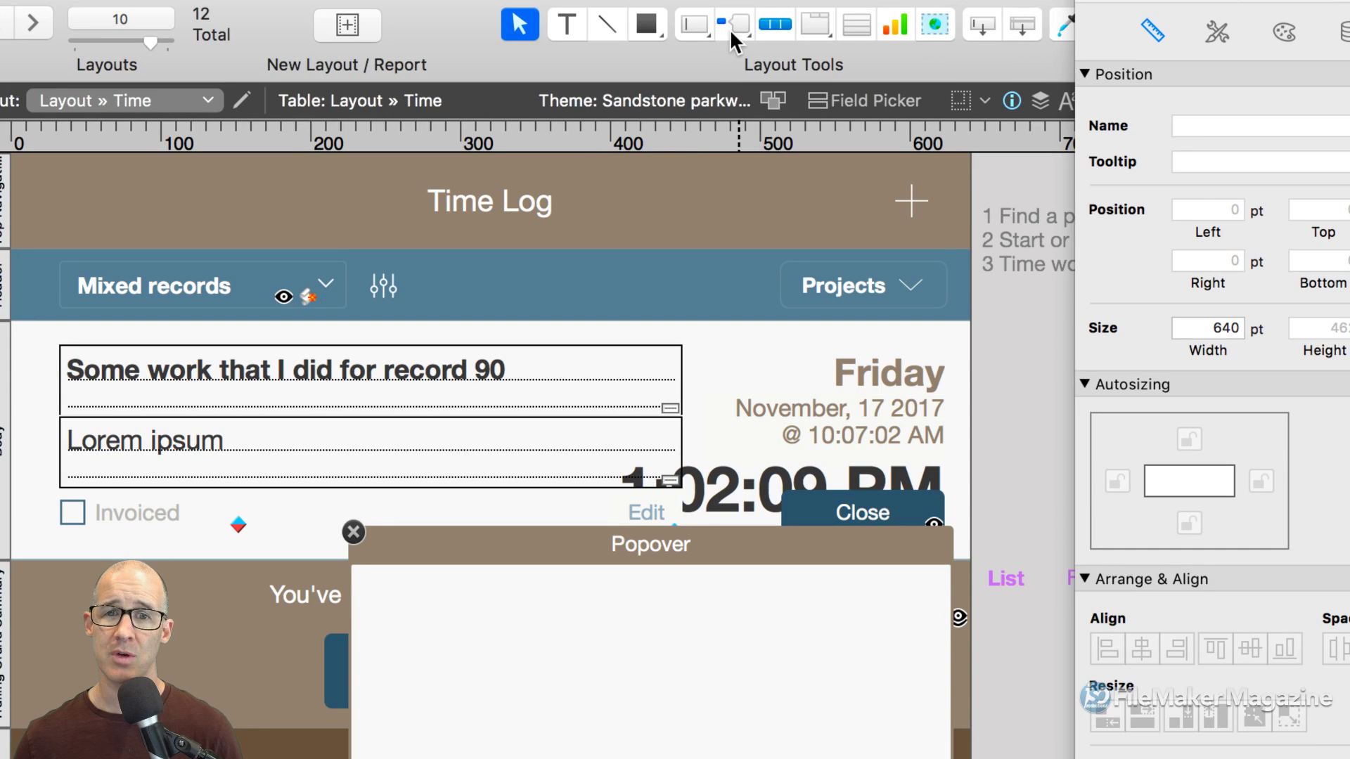
- Draw a standard button beside the Time Log title, label it Show, and give it a Single Step action
drag(739, 24, 757, 60)
mouse_move(666, 184)
mouse_down()
mouse_move(741, 222)
mouse_move(797, 223)
mouse_up()
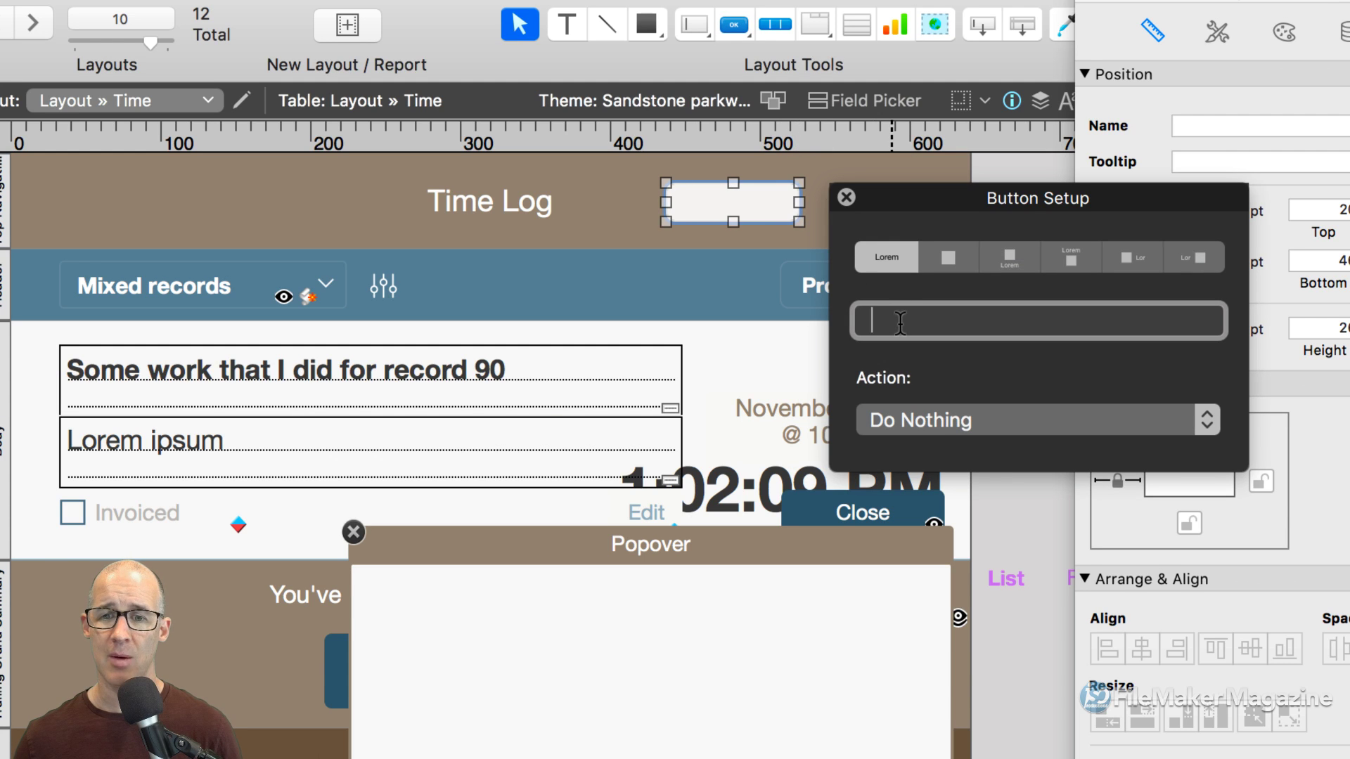
text(Show)
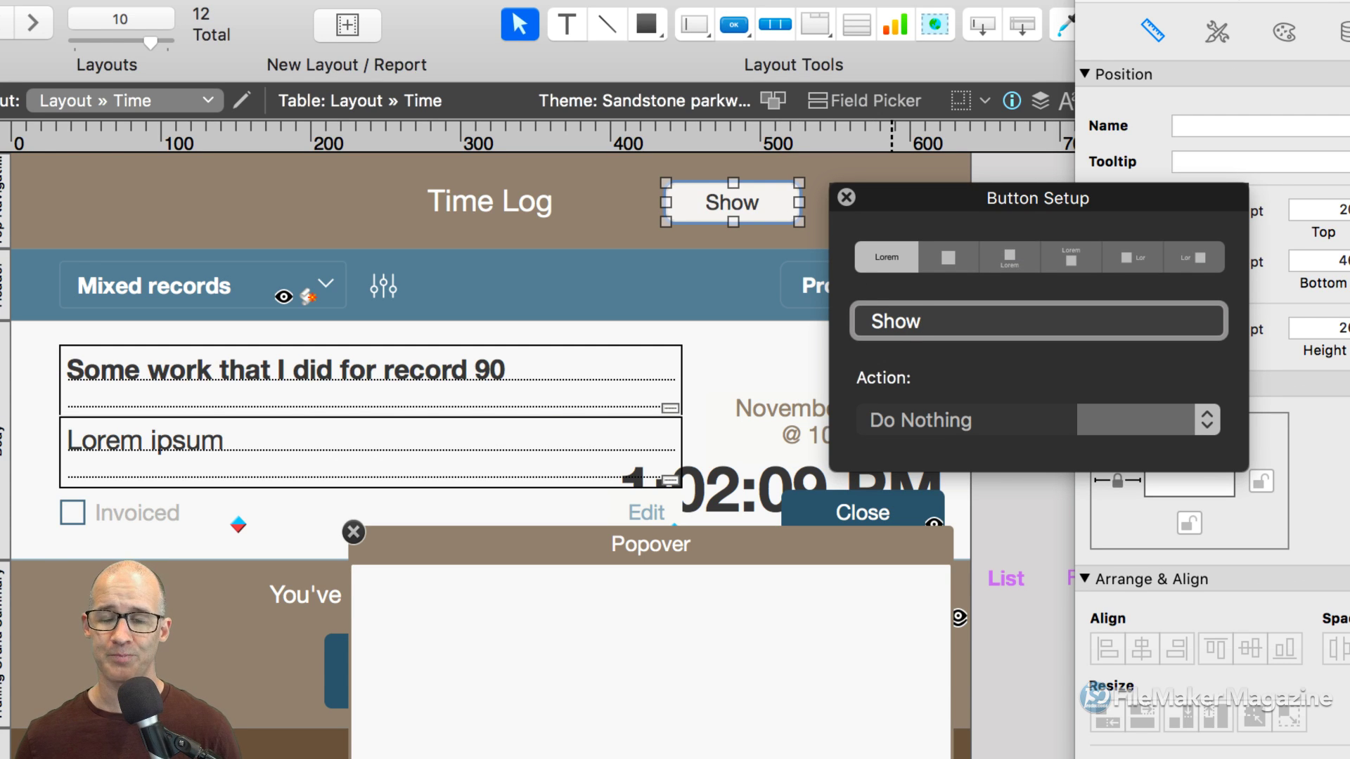
click(929, 417)
click(926, 463)
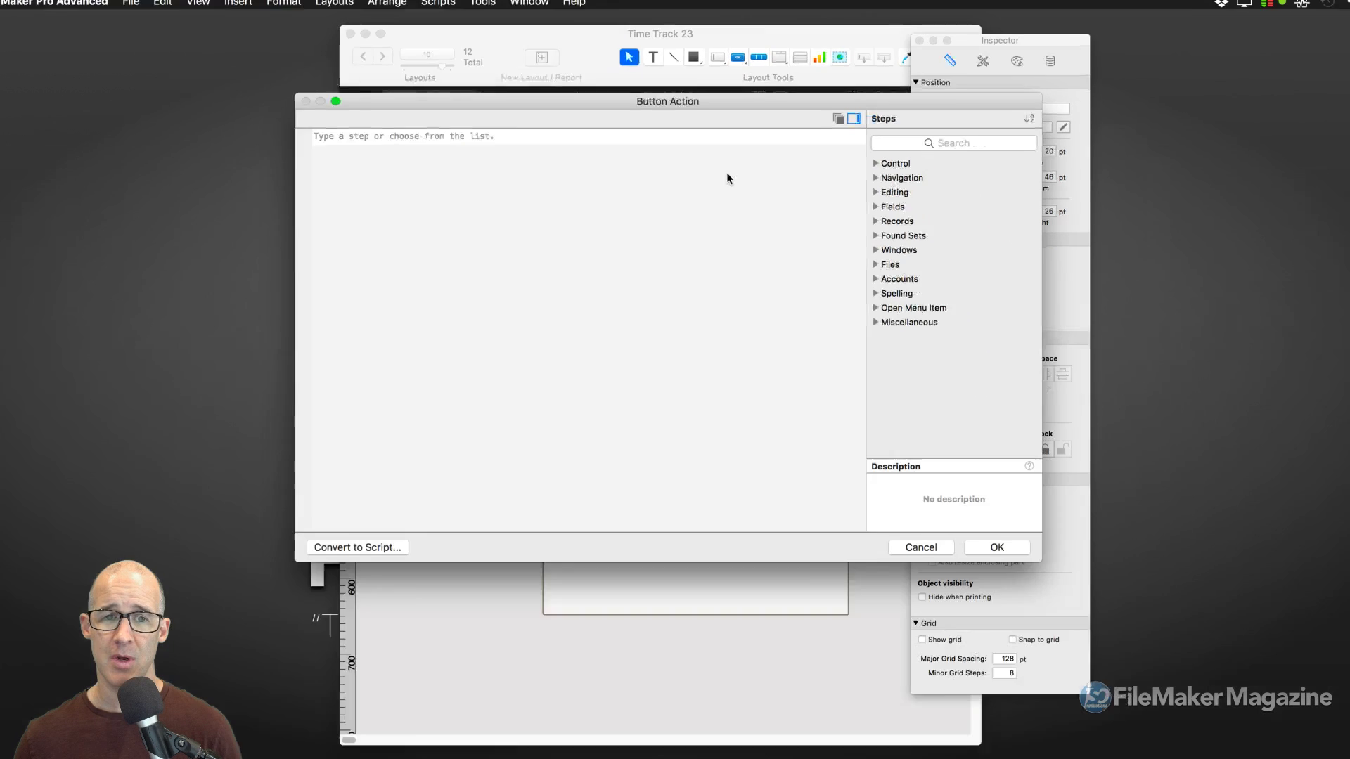
- Define the Show button's single step as Go to Object with the object name "popover.whatever"
text(go )
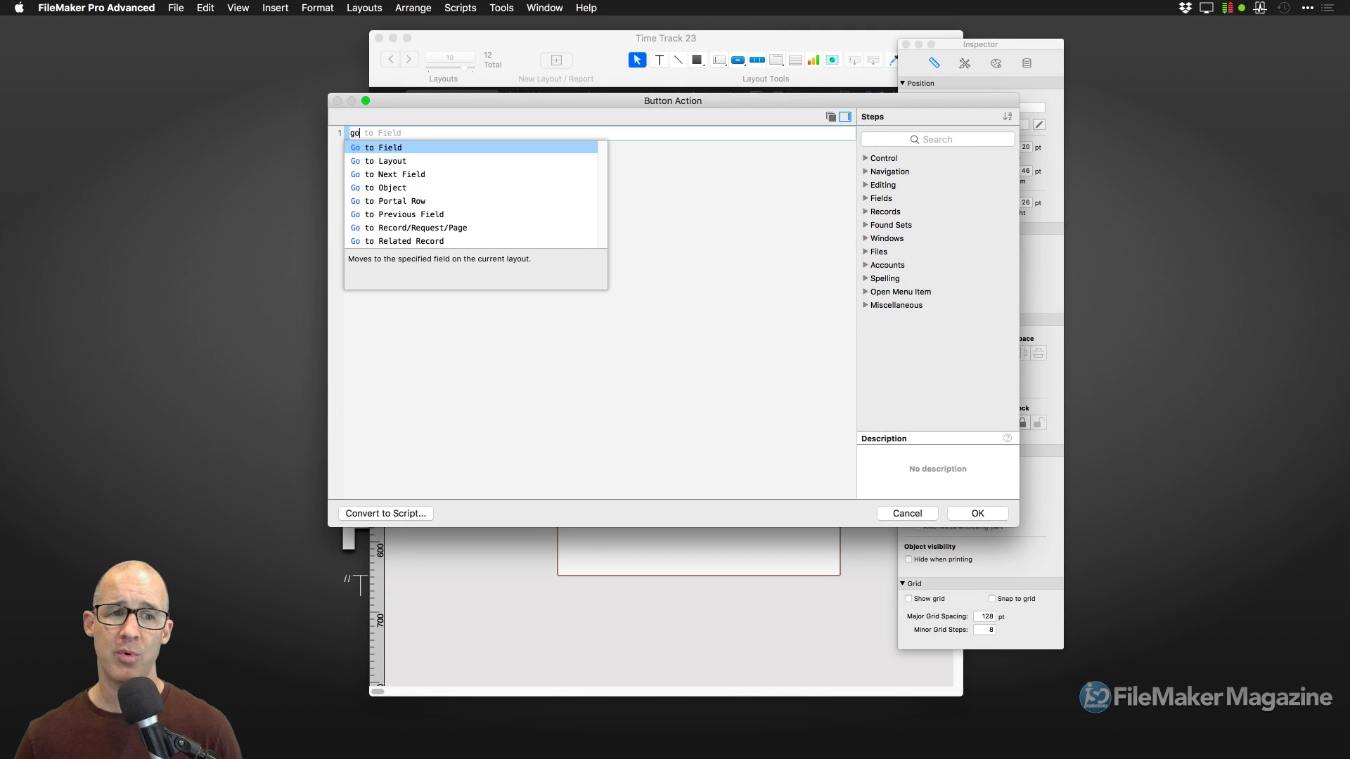
text(obj)
key(Return)
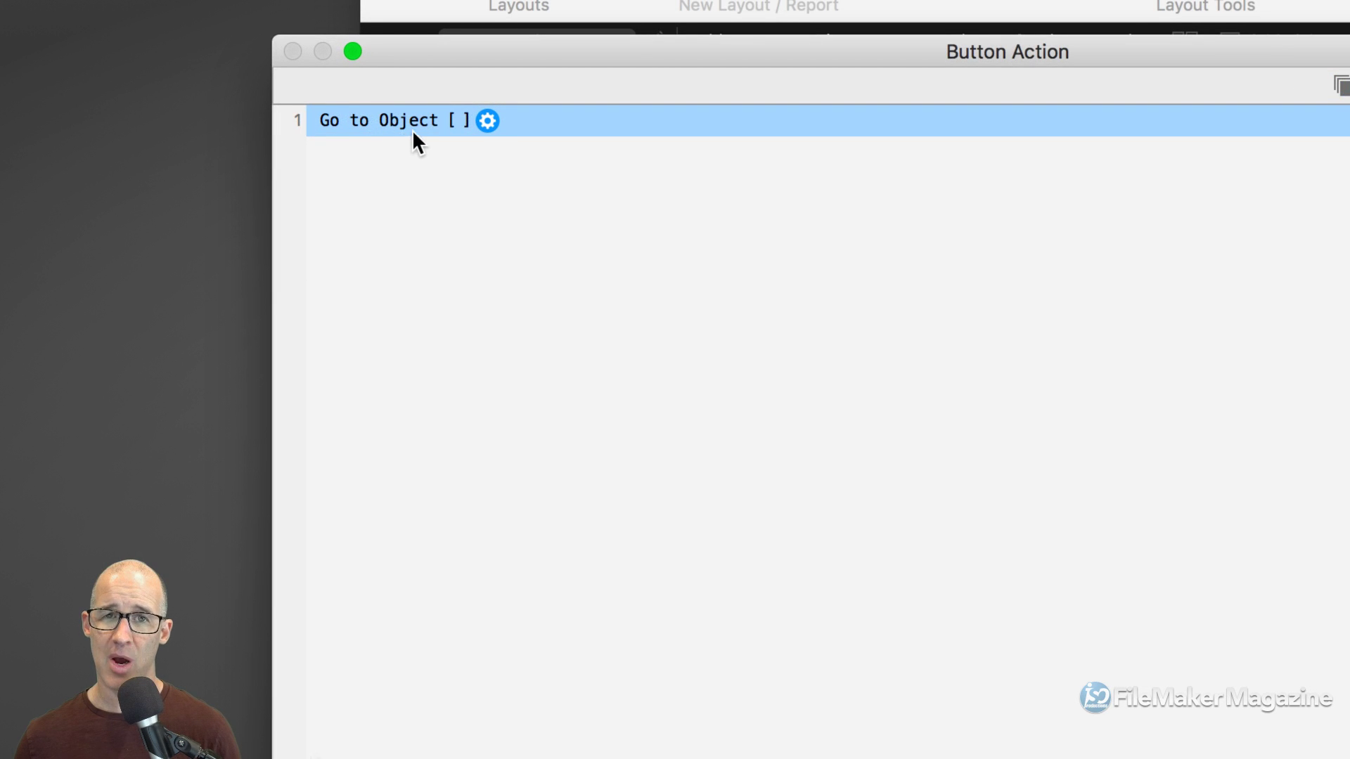
click(486, 121)
drag(965, 213, 800, 166)
text("popover.whatever")
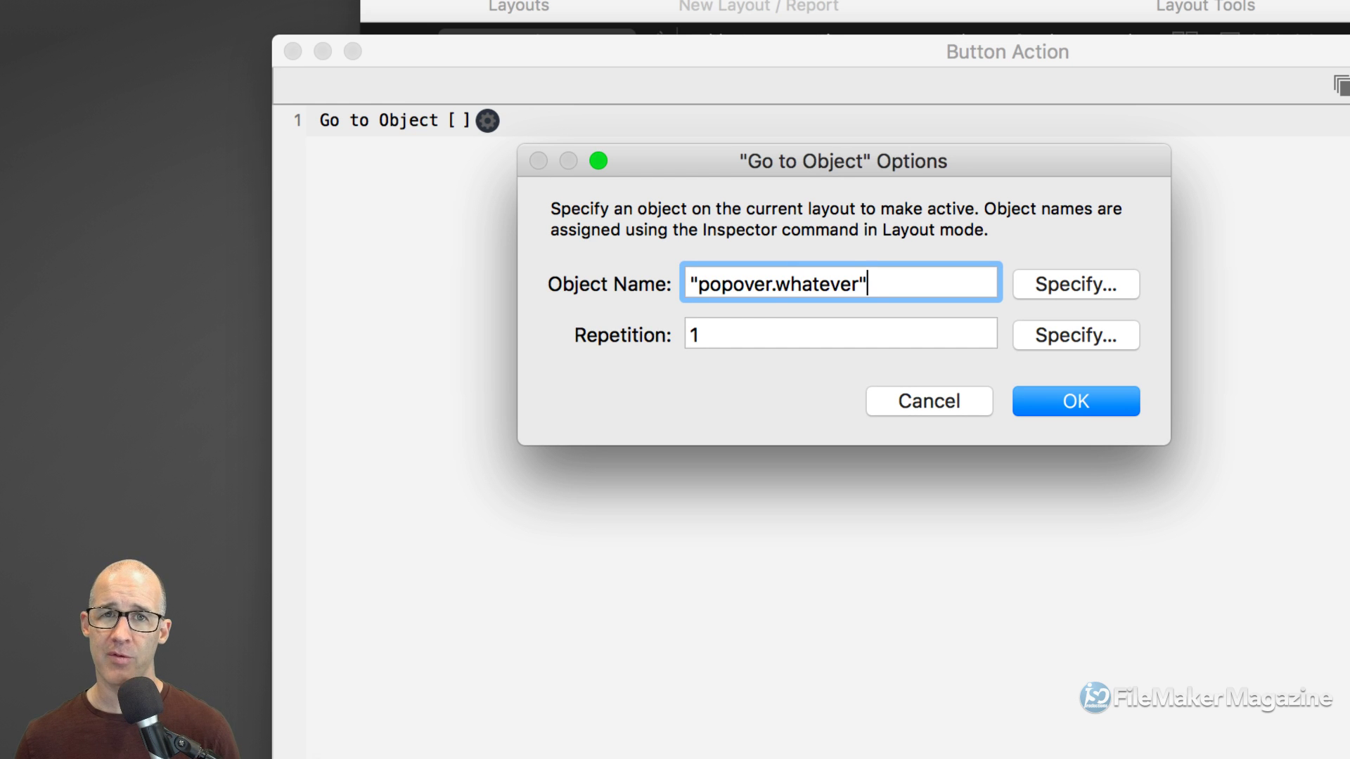
click(1062, 398)
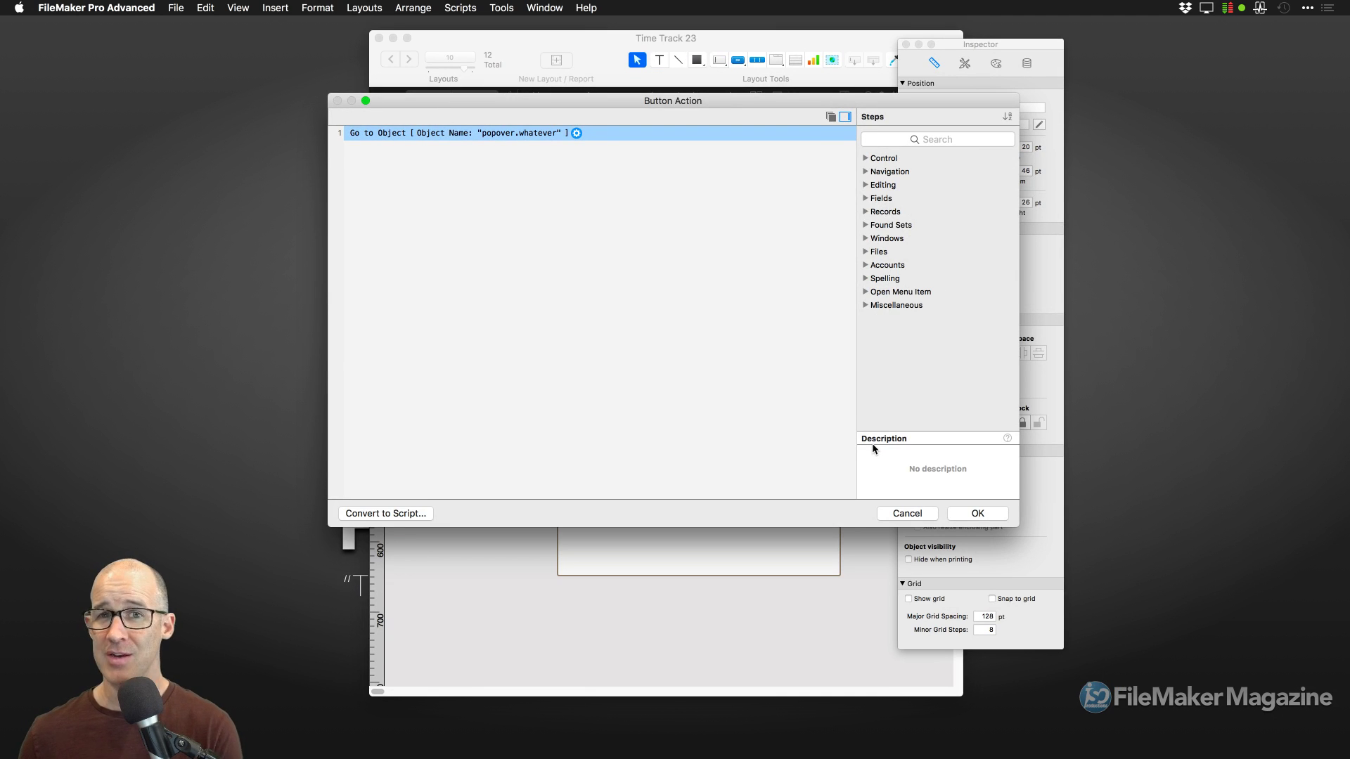
click(978, 513)
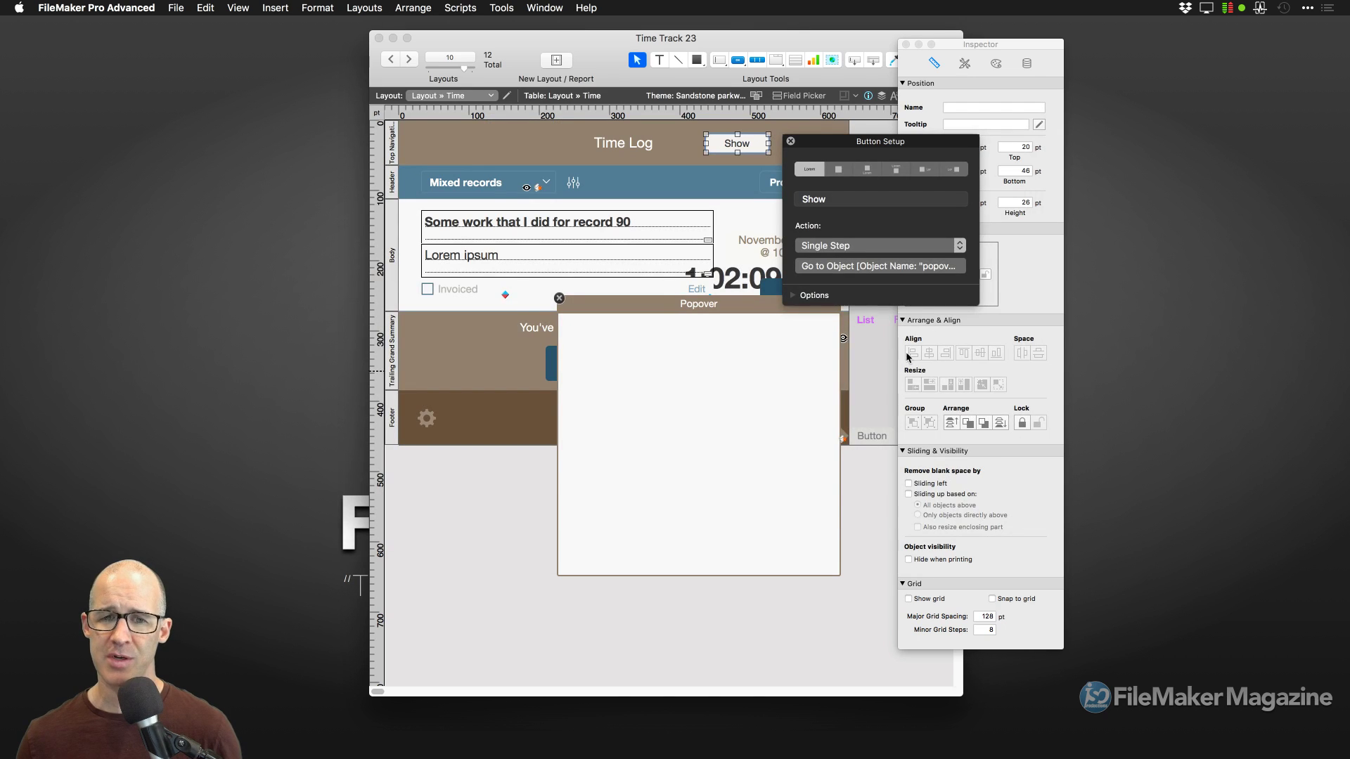
- Check the layout in Browse mode, and anchor the off-layout popover button on the right instead of the left in Layout mode
drag(845, 141, 995, 142)
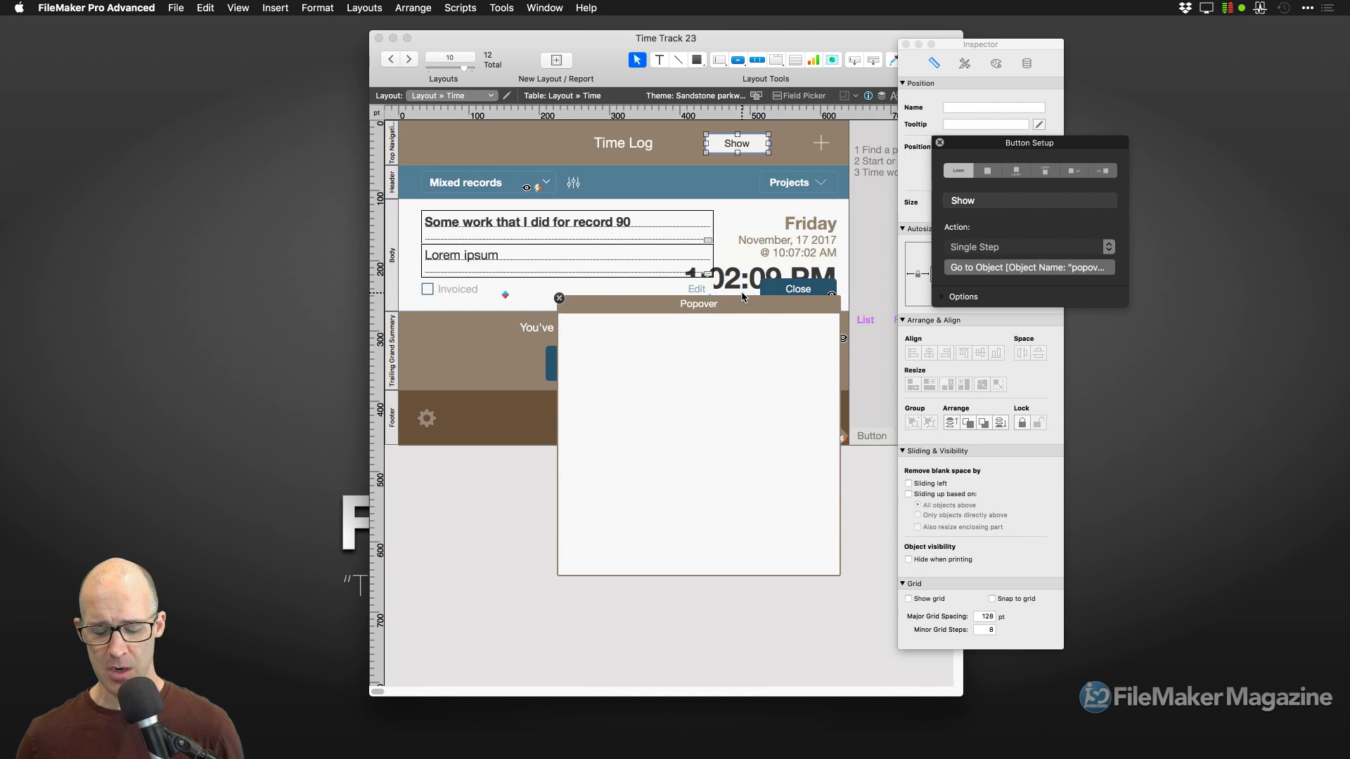
key(super+b)
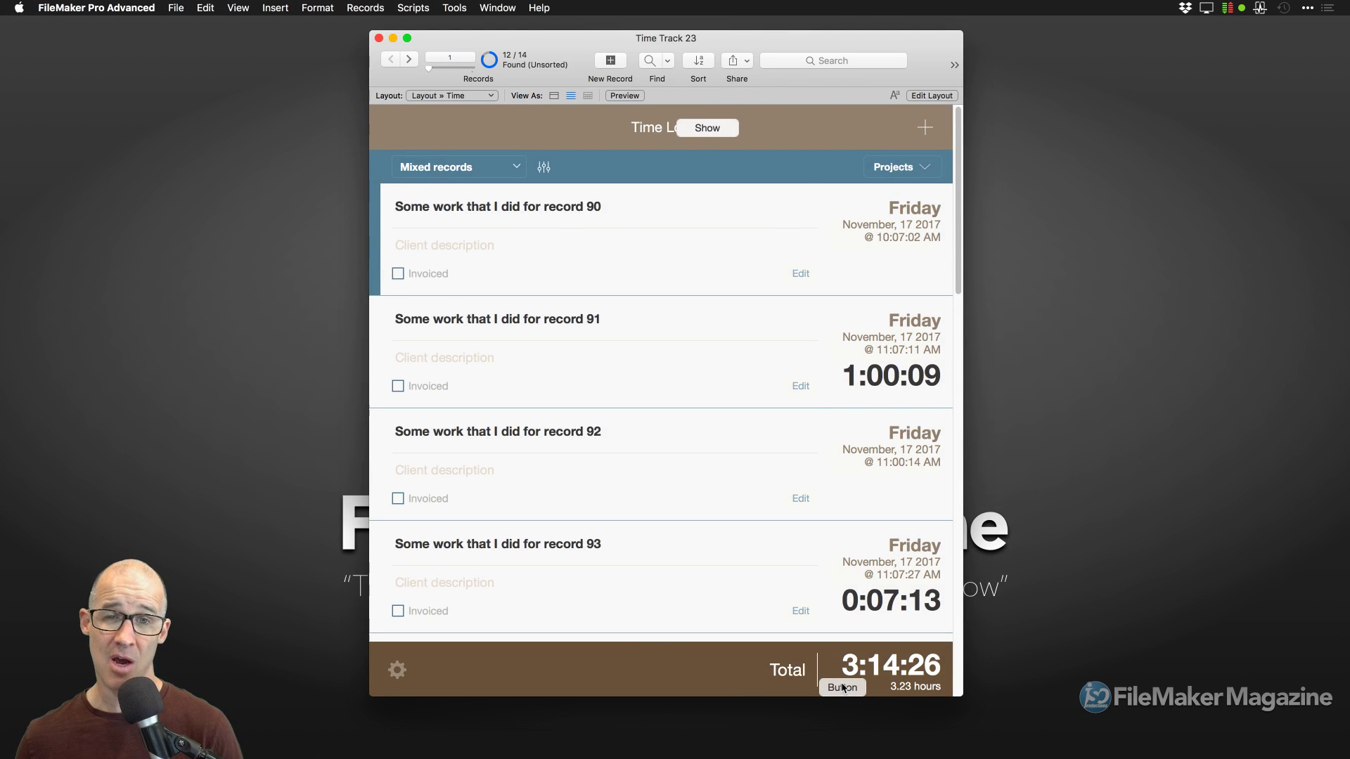
key(super+l)
click(871, 439)
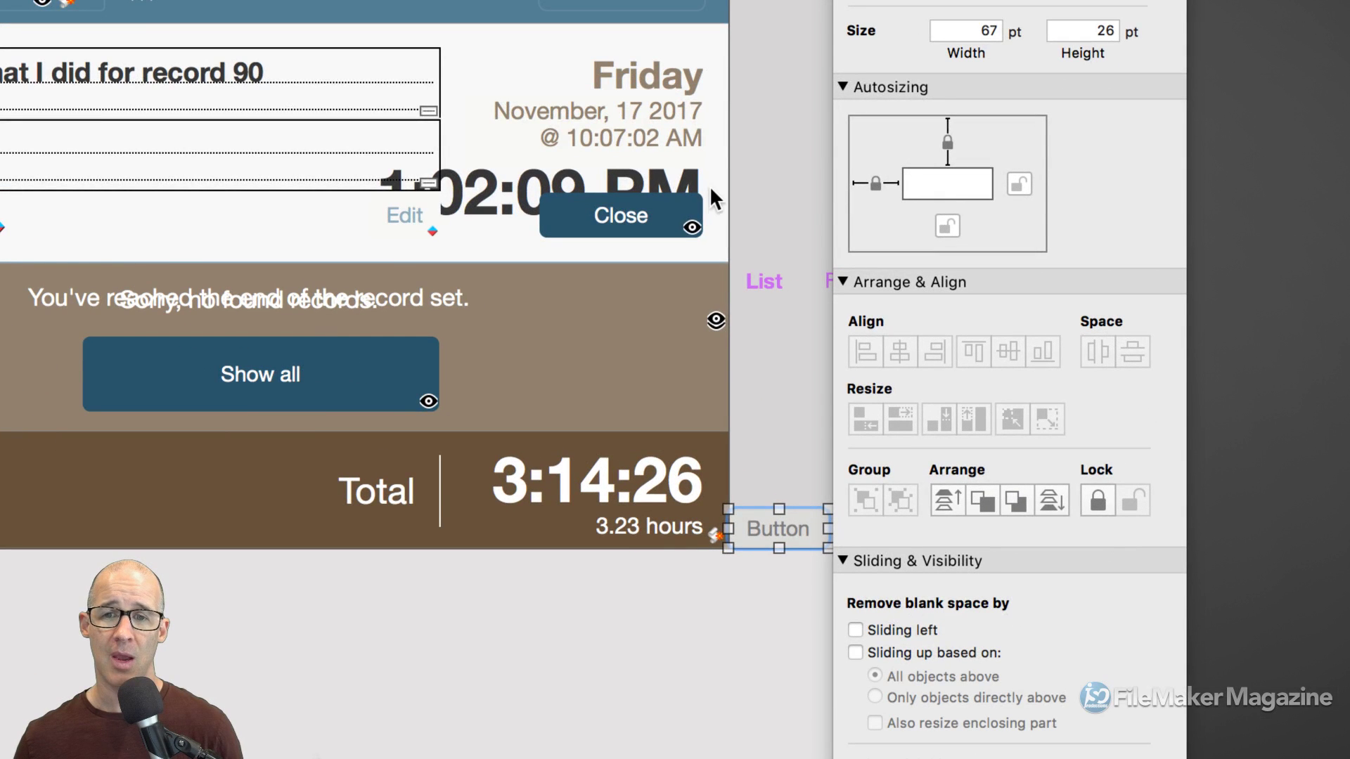
click(876, 185)
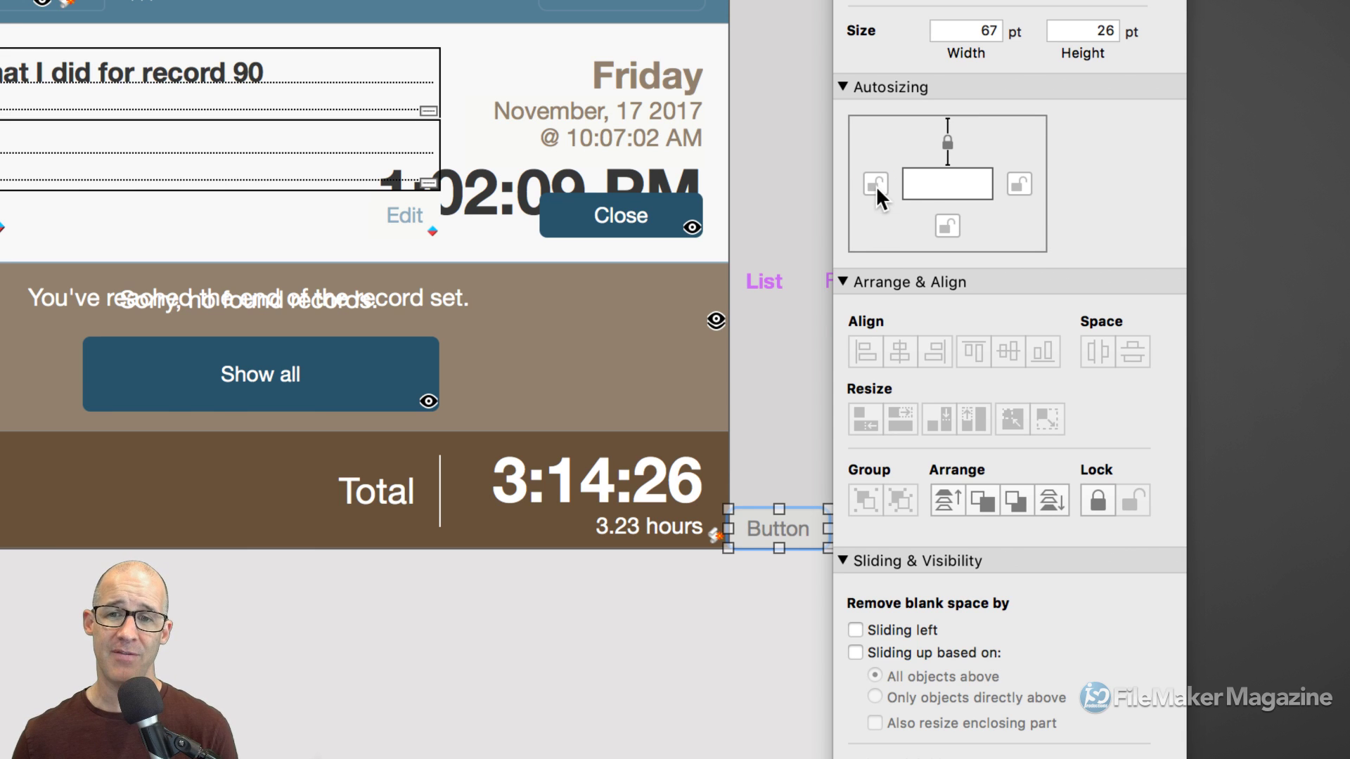
click(1014, 182)
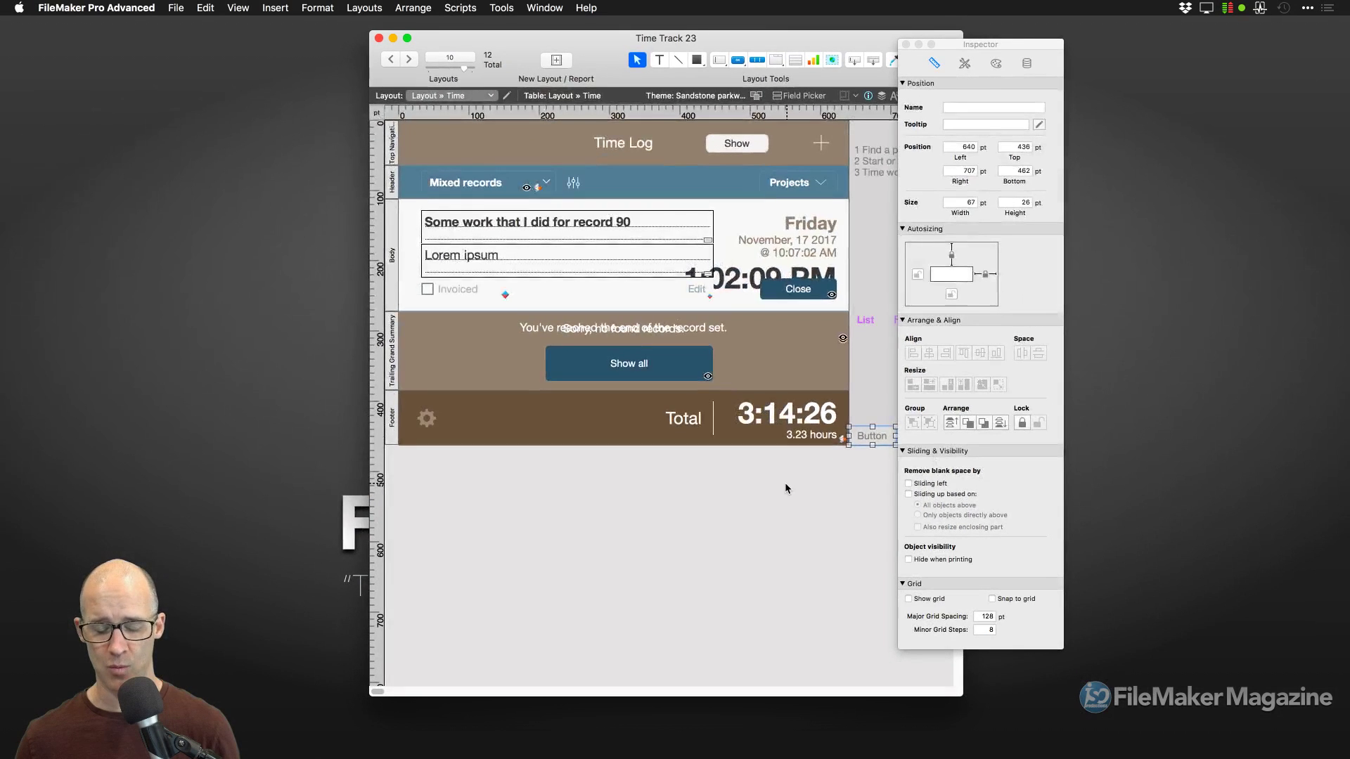
- Test the Show button in Browse mode and widen the window while the popover is open
key(super+b)
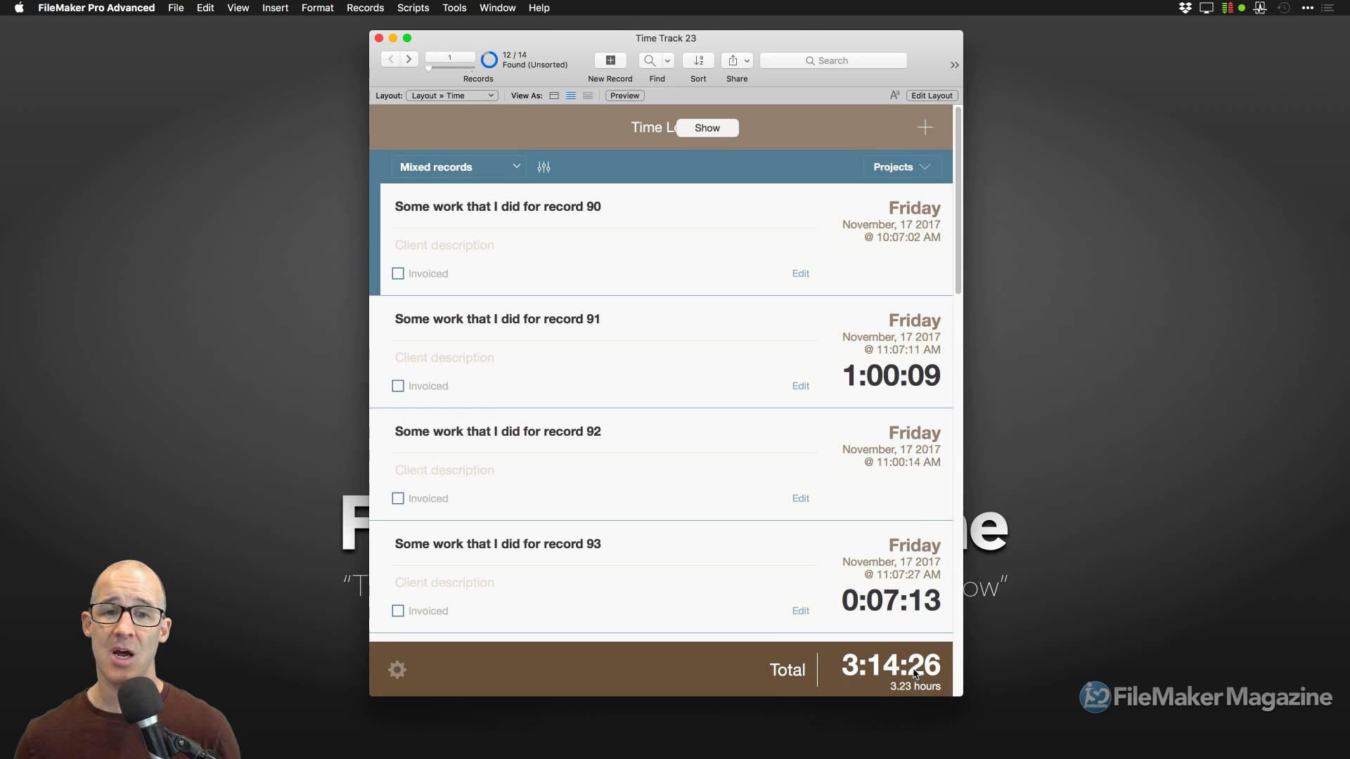
click(708, 128)
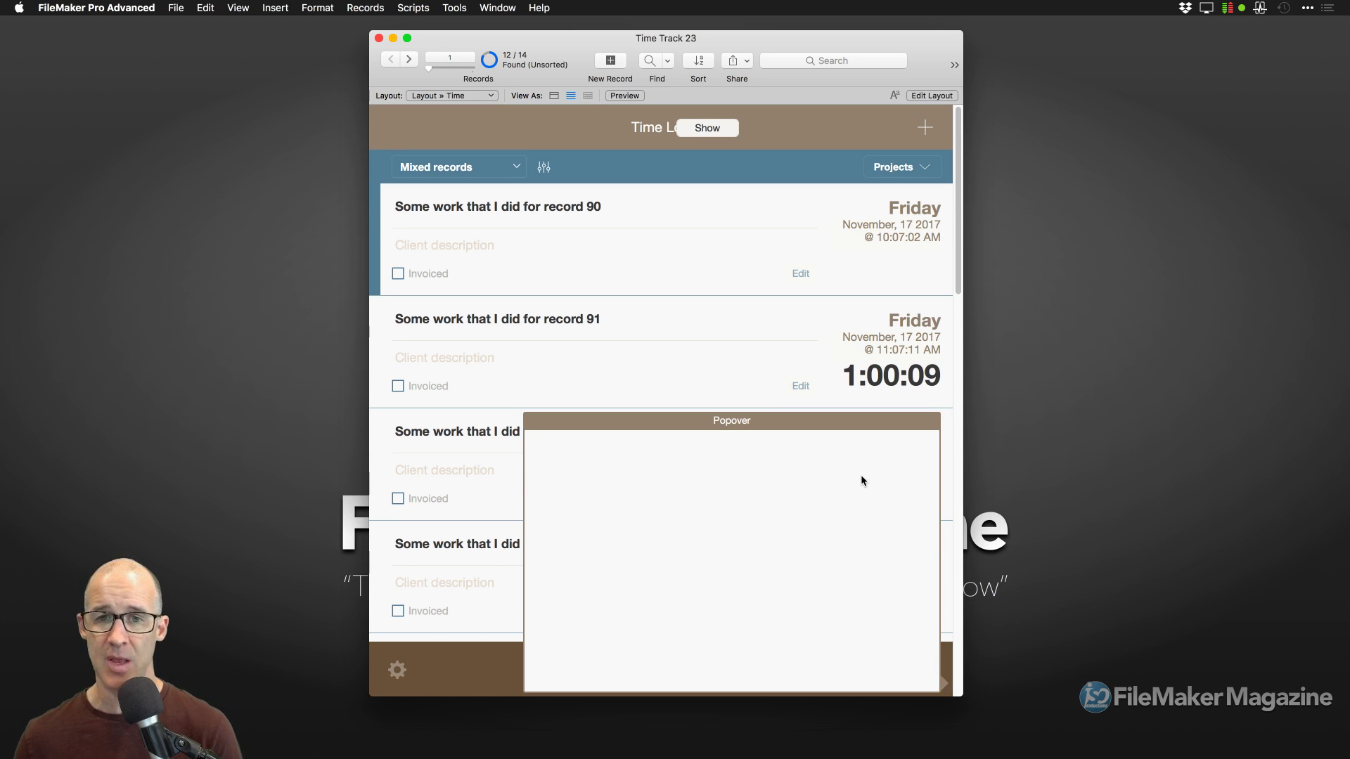
drag(963, 475, 1051, 446)
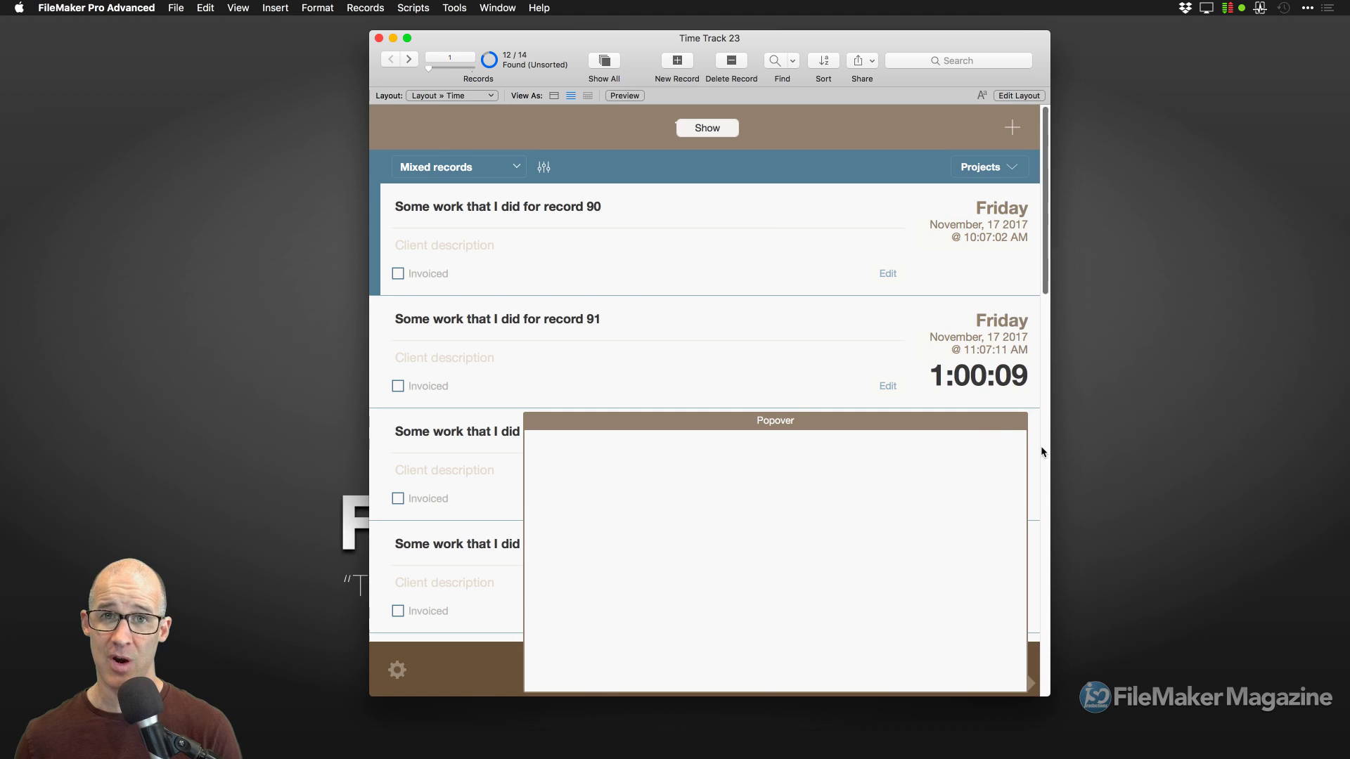
- Open the off-layout button's popover panel in Layout mode and display its appearance settings in the Inspector
key(super+l)
double_click(872, 436)
click(753, 362)
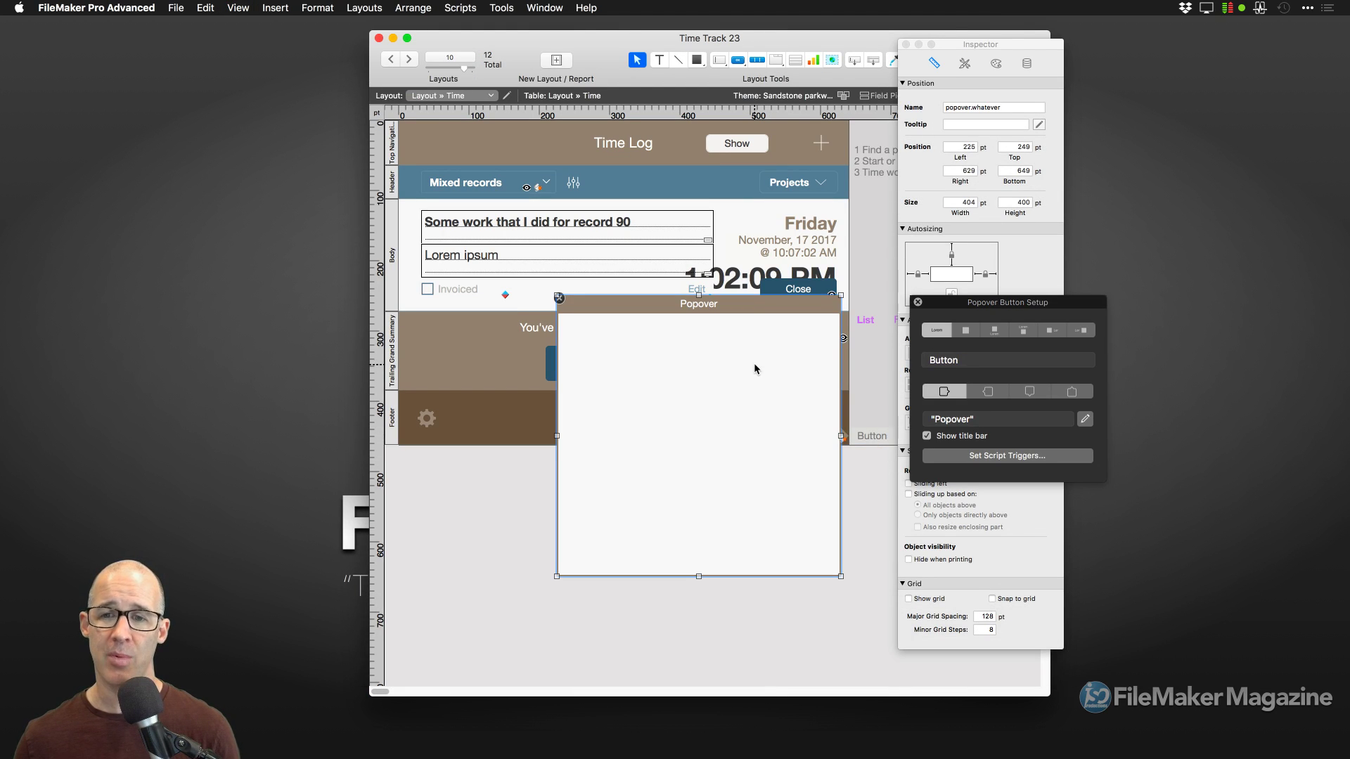
drag(1004, 45, 942, 155)
click(934, 173)
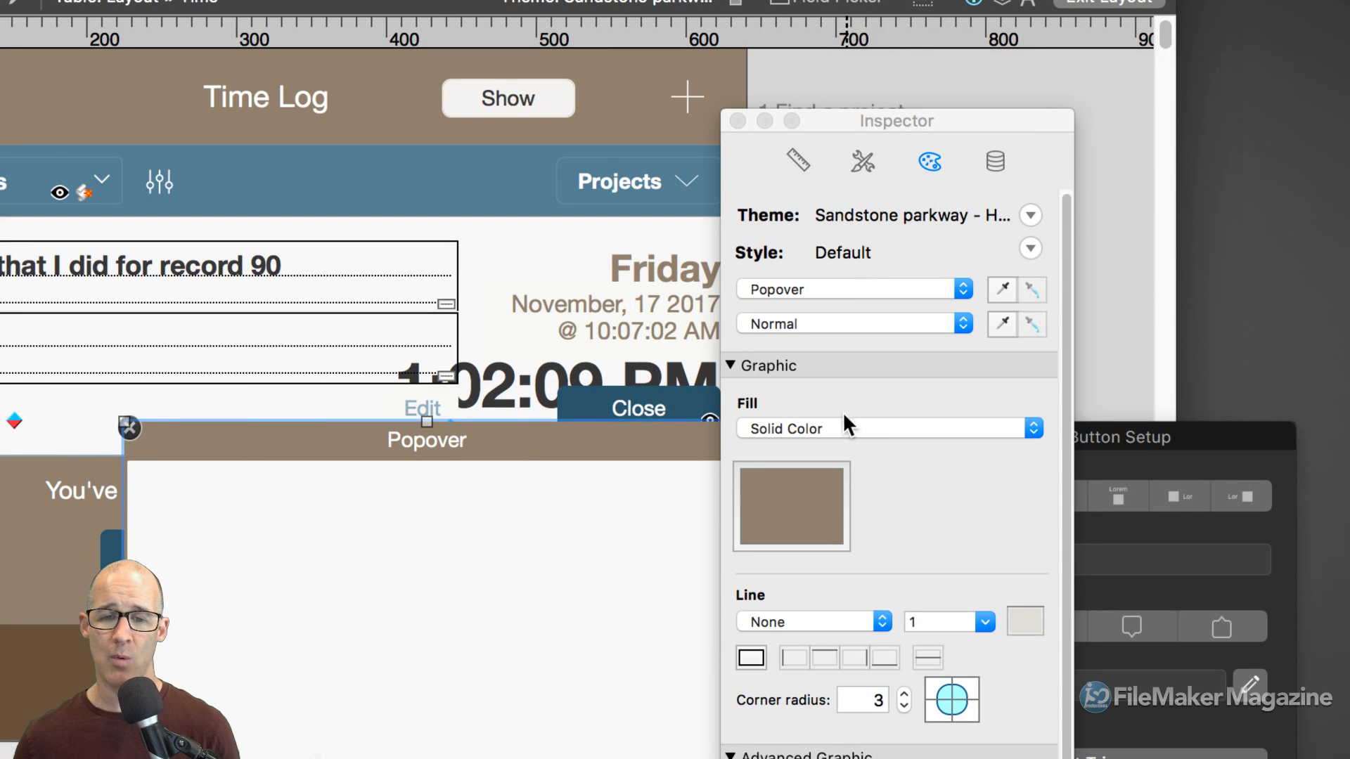
drag(854, 123, 904, 117)
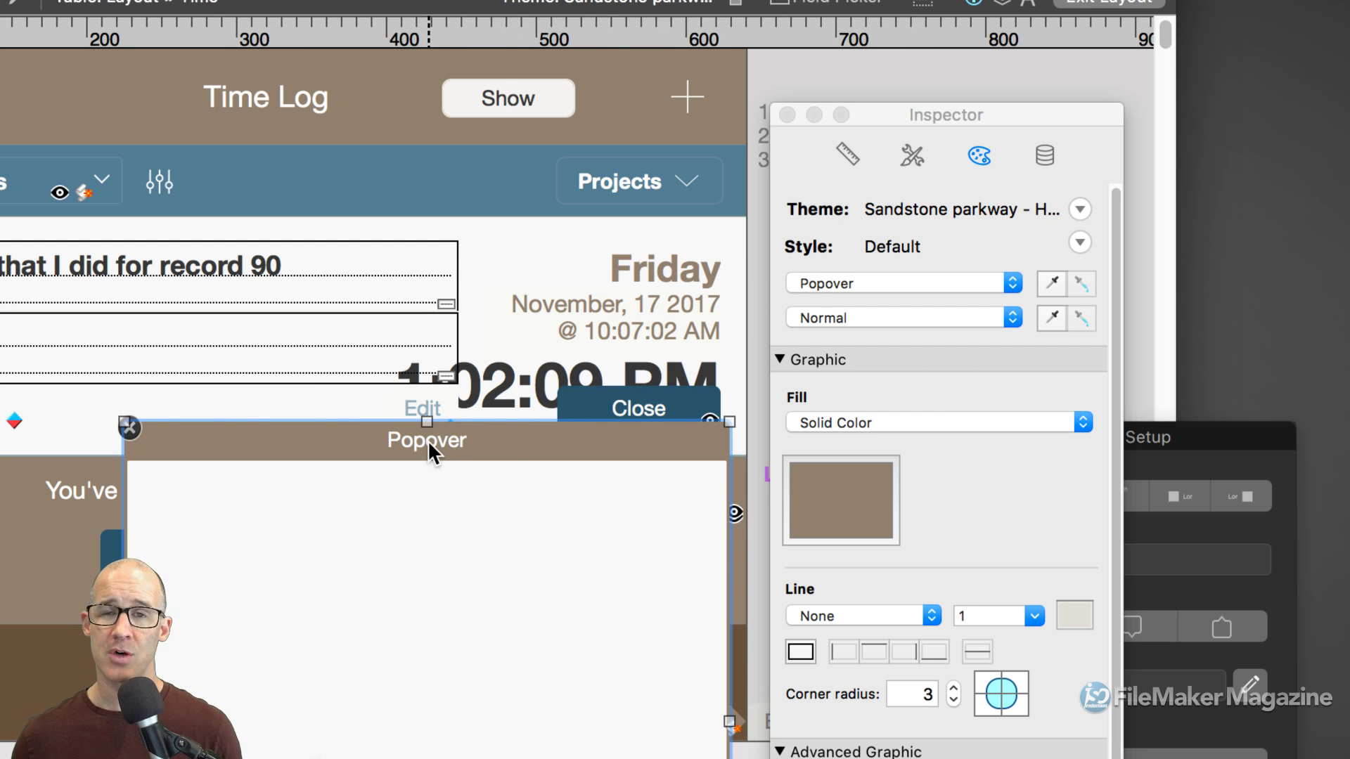
- Examine the popover's title calculation option and open the Button Bar Setup of the Projects button
drag(1148, 446, 1109, 159)
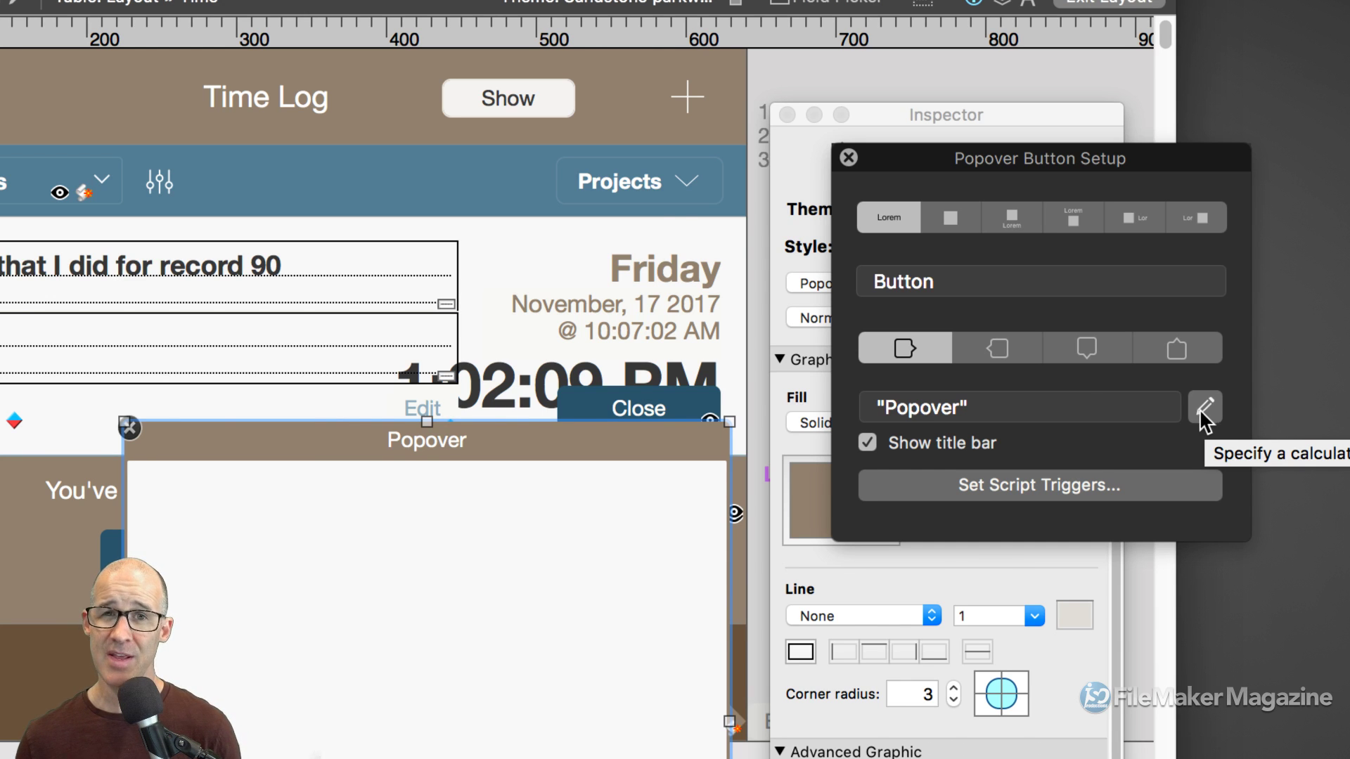
click(656, 192)
double_click(656, 191)
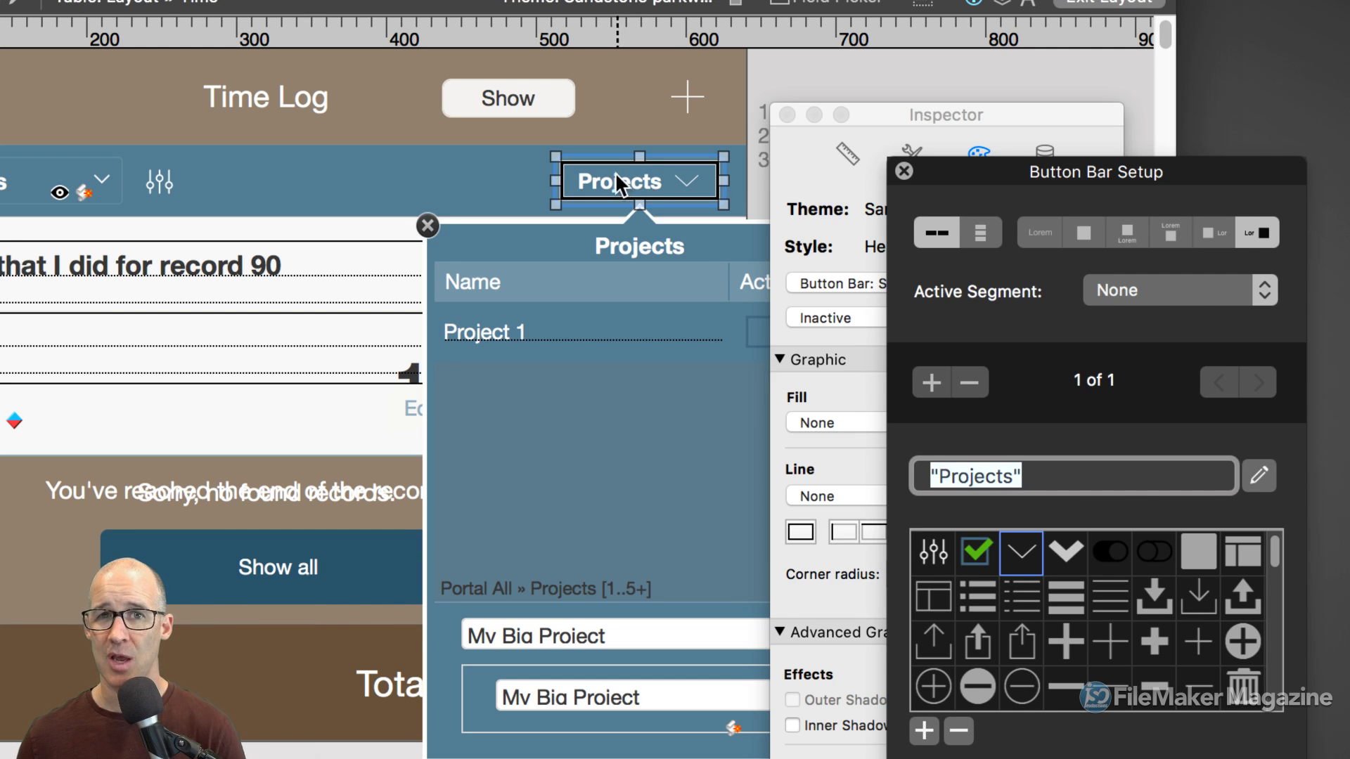
- Open the popover panel of the off-layout button and turn off its title bar
click(674, 239)
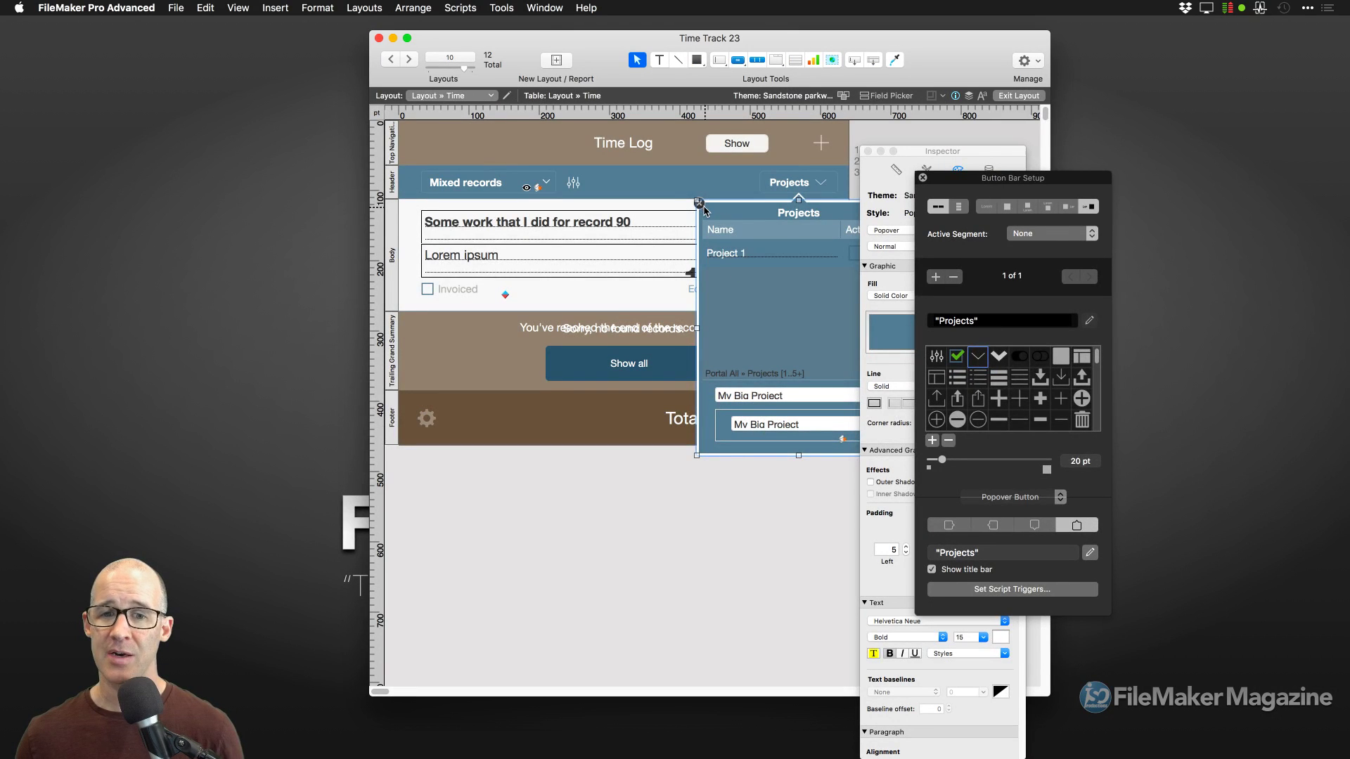
click(856, 436)
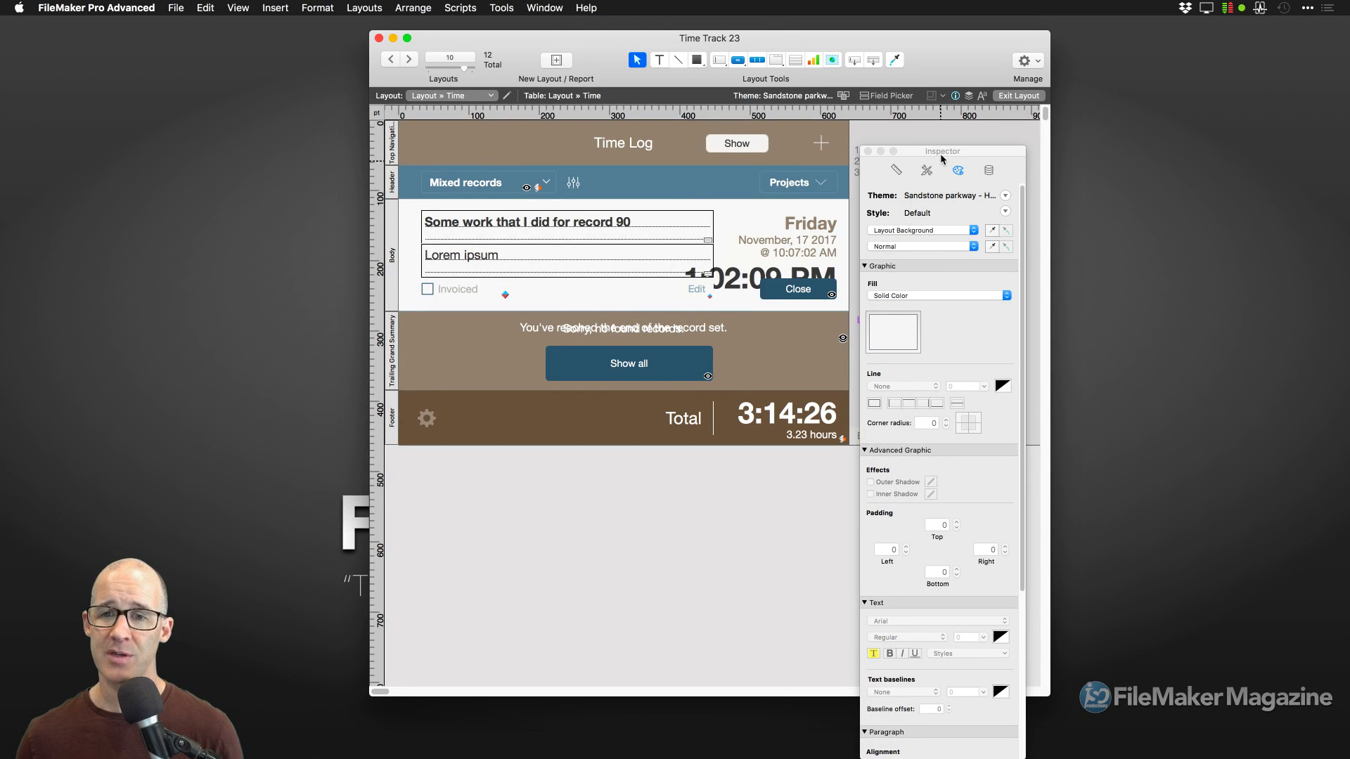
drag(939, 150, 997, 140)
click(866, 437)
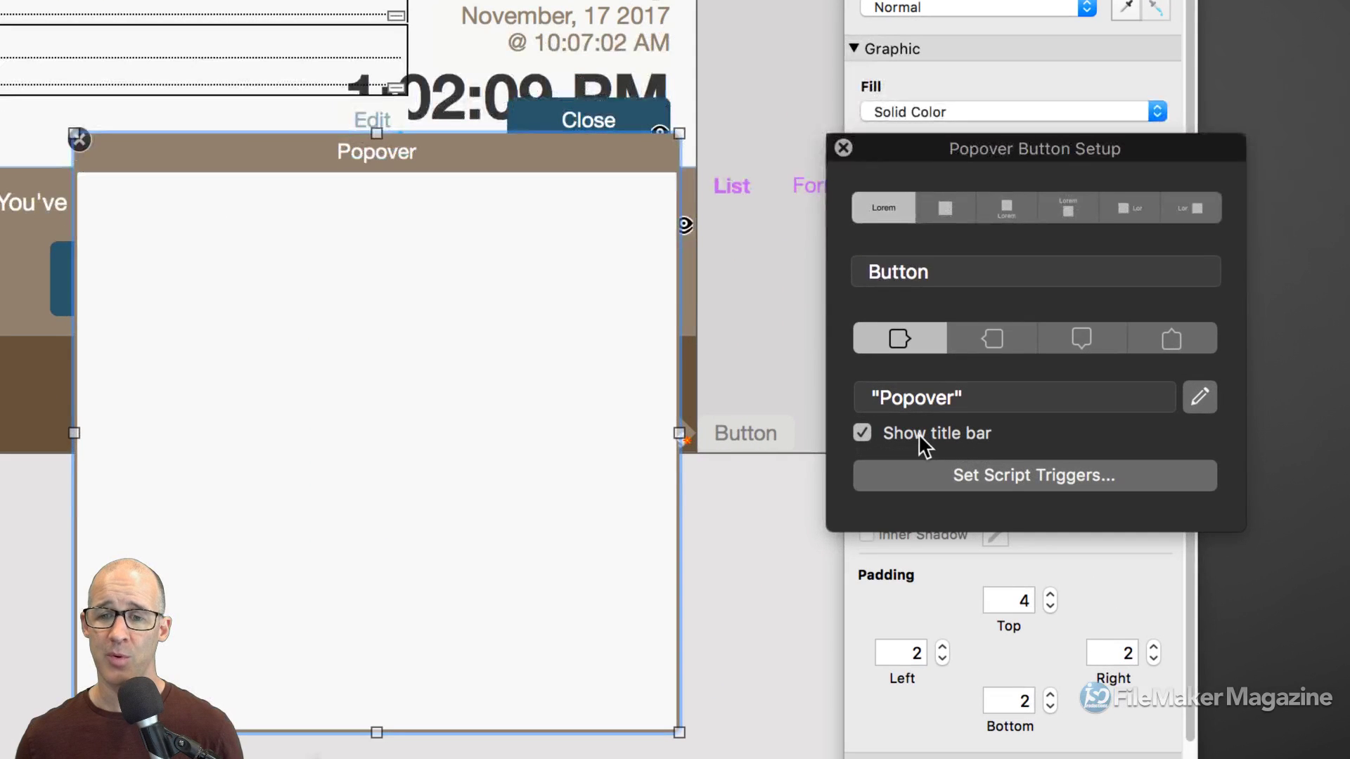
click(913, 431)
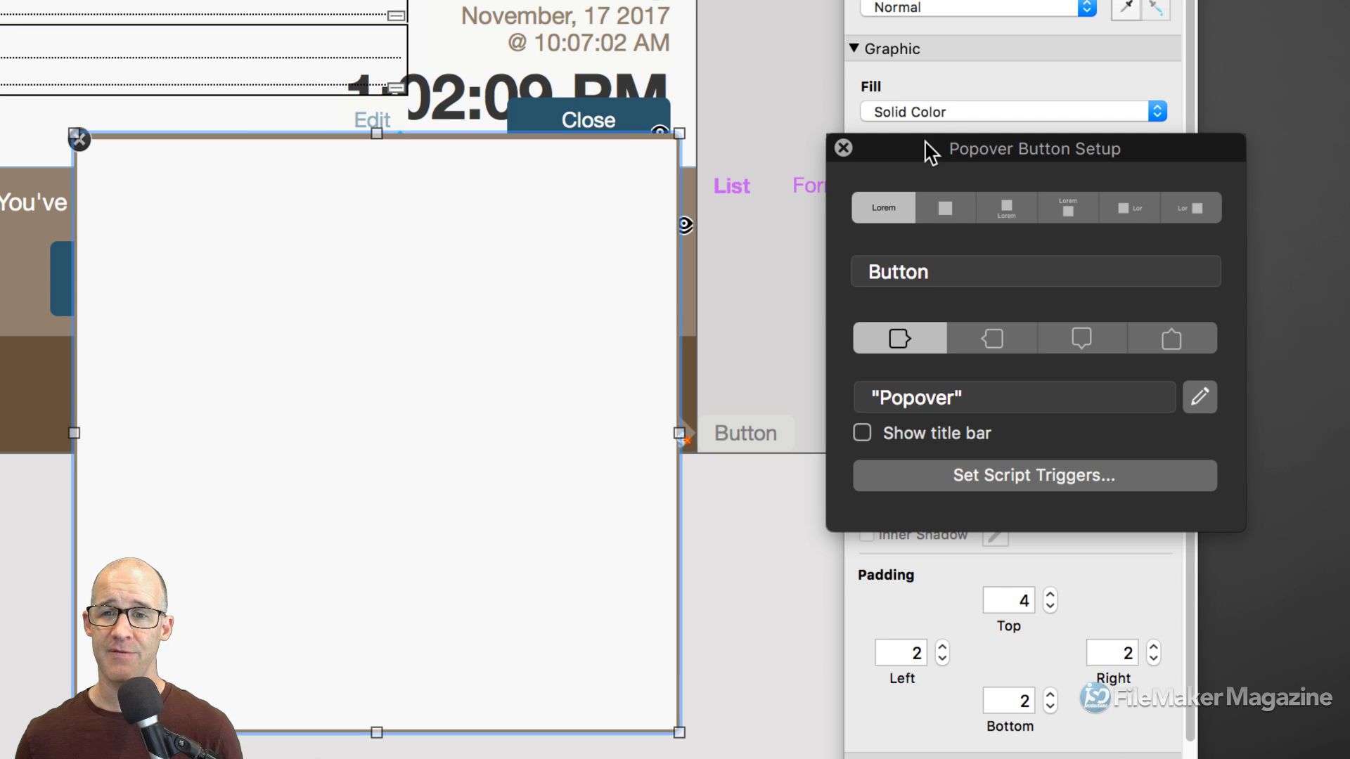
- Select the Popover: Content part of the popover's style and set its fill to None
drag(936, 148, 997, 204)
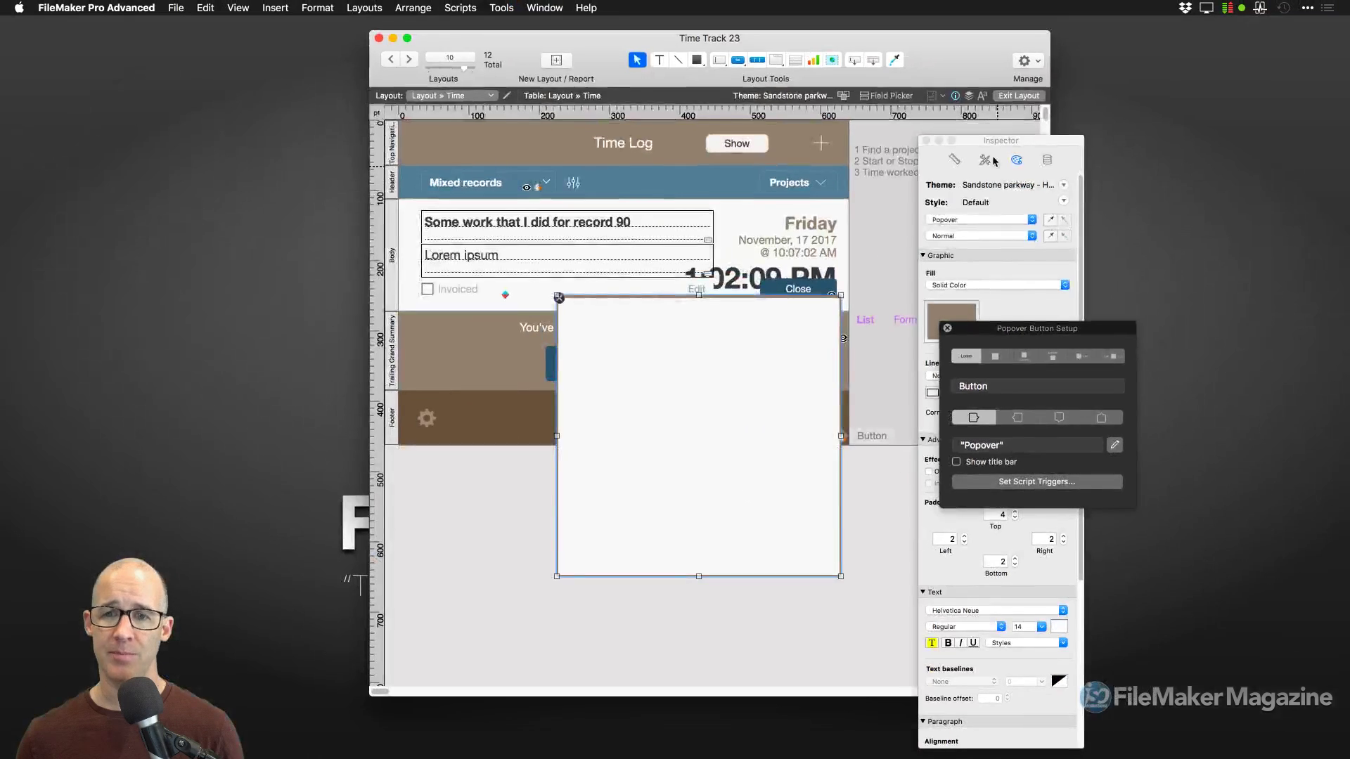
drag(997, 142, 929, 142)
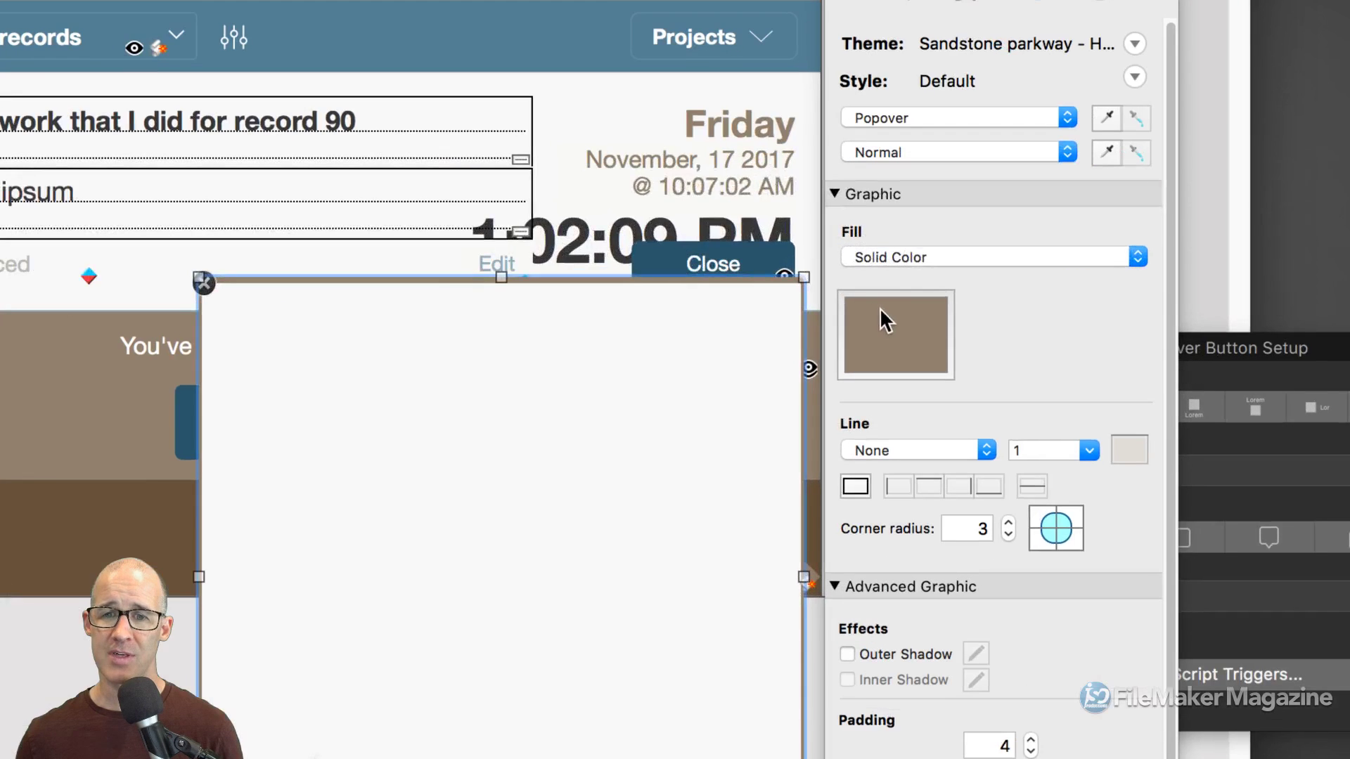
click(888, 151)
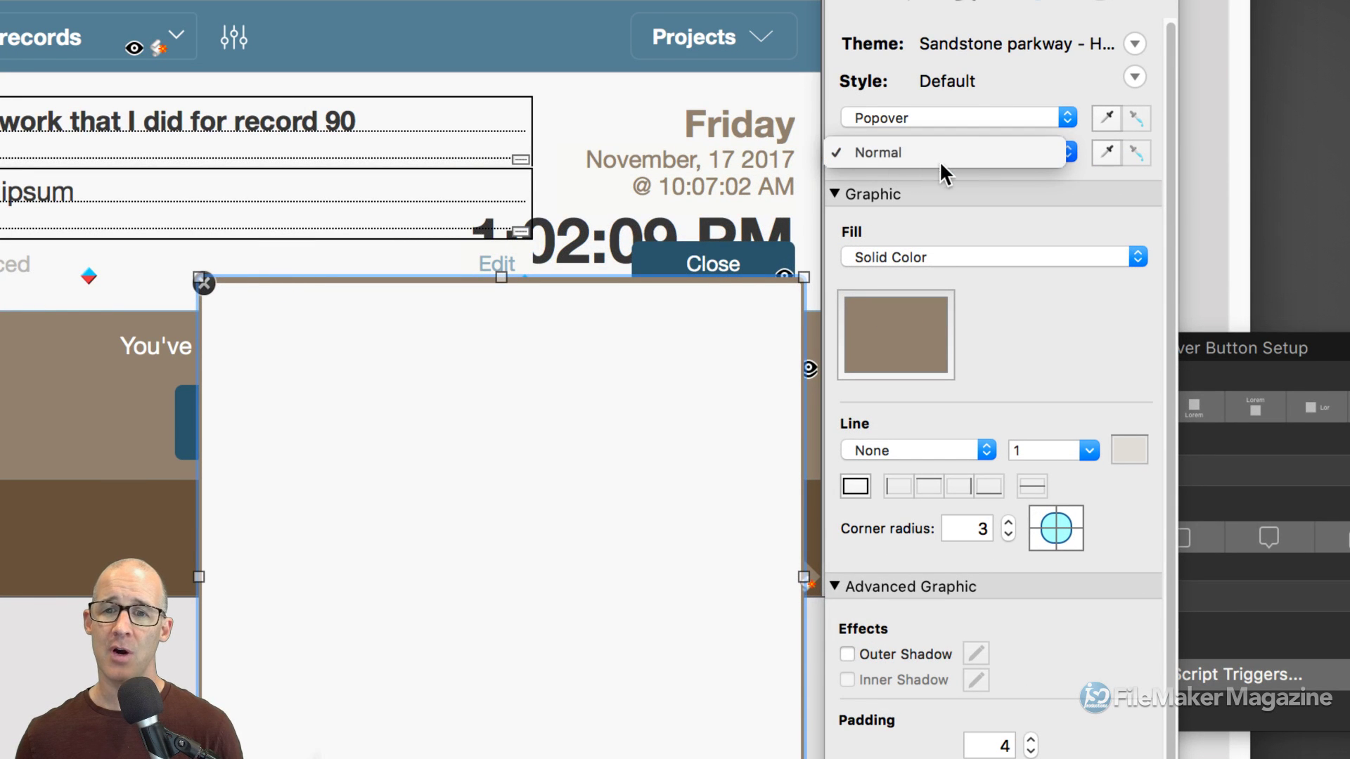
click(955, 88)
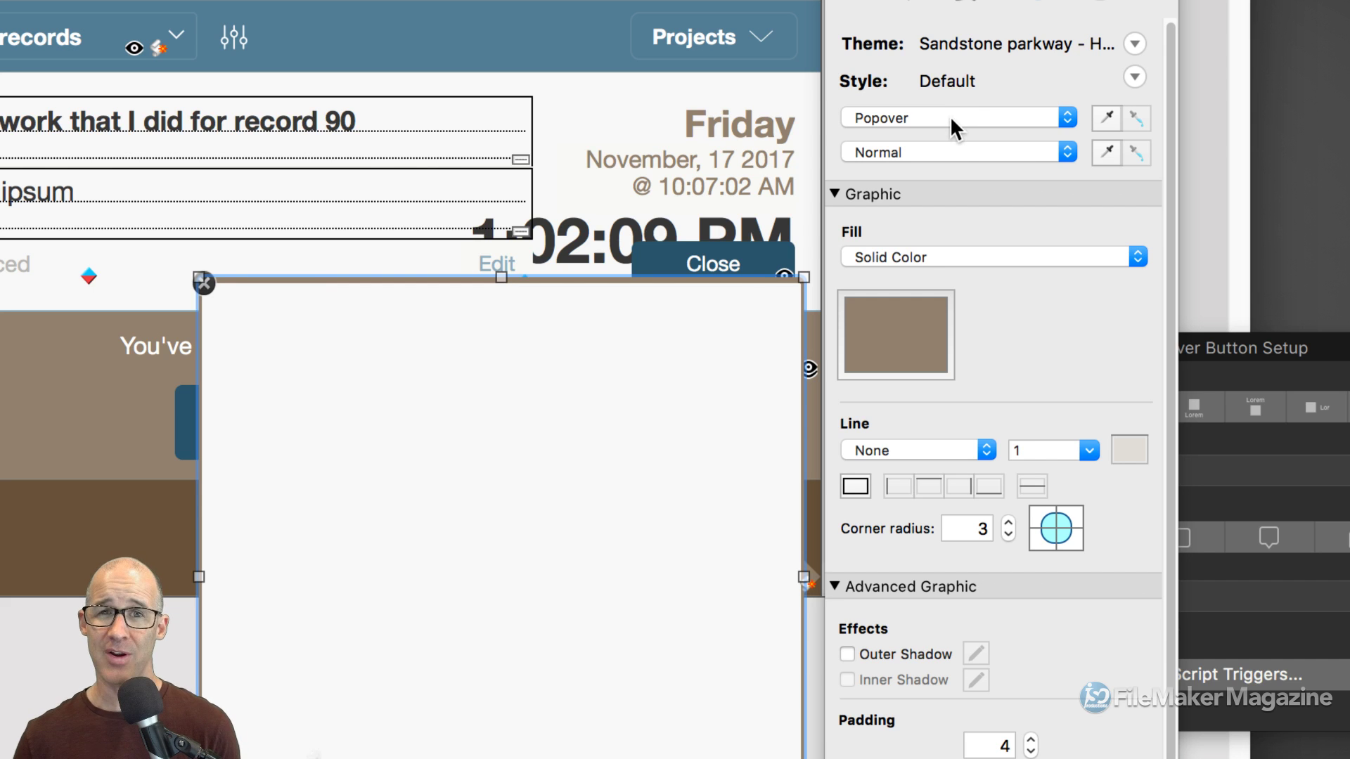
click(950, 116)
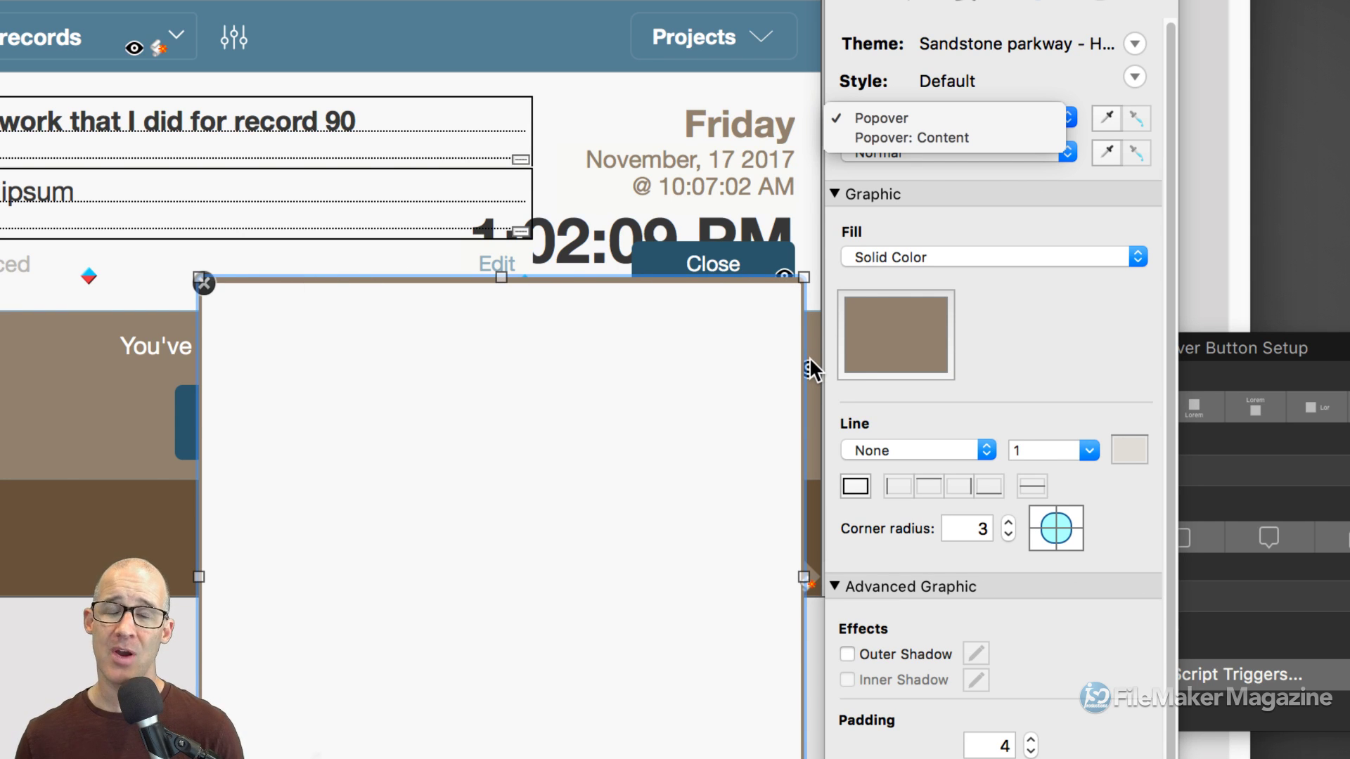
click(912, 134)
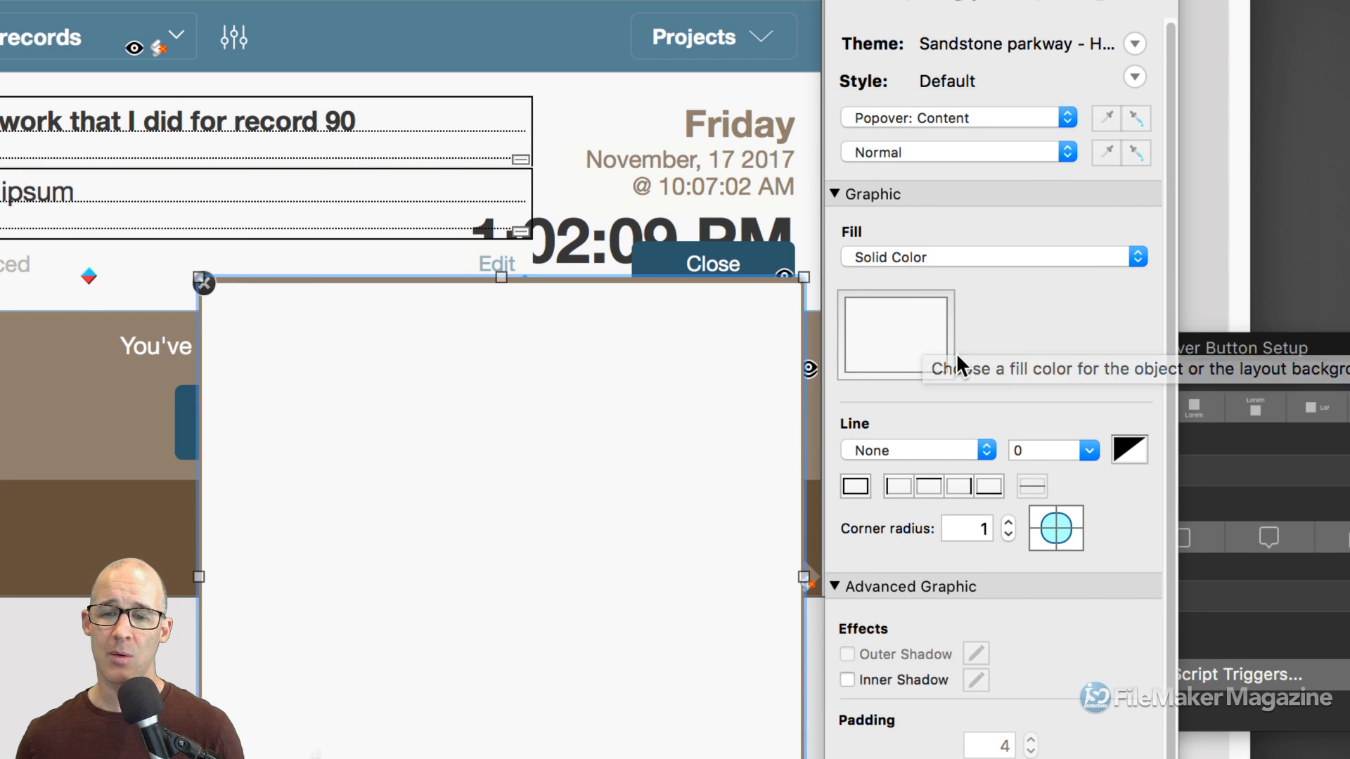
scroll(957, 354, down, 1)
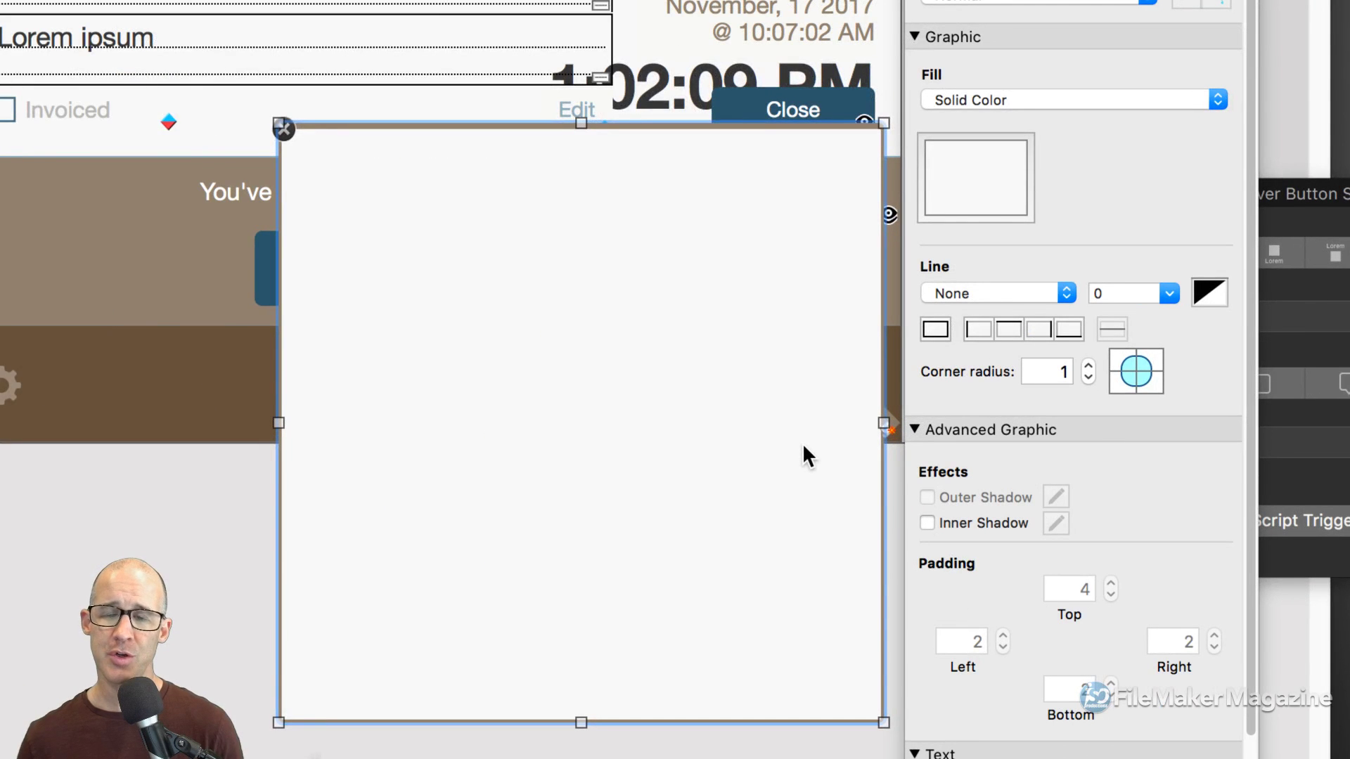
scroll(803, 443, down, 1)
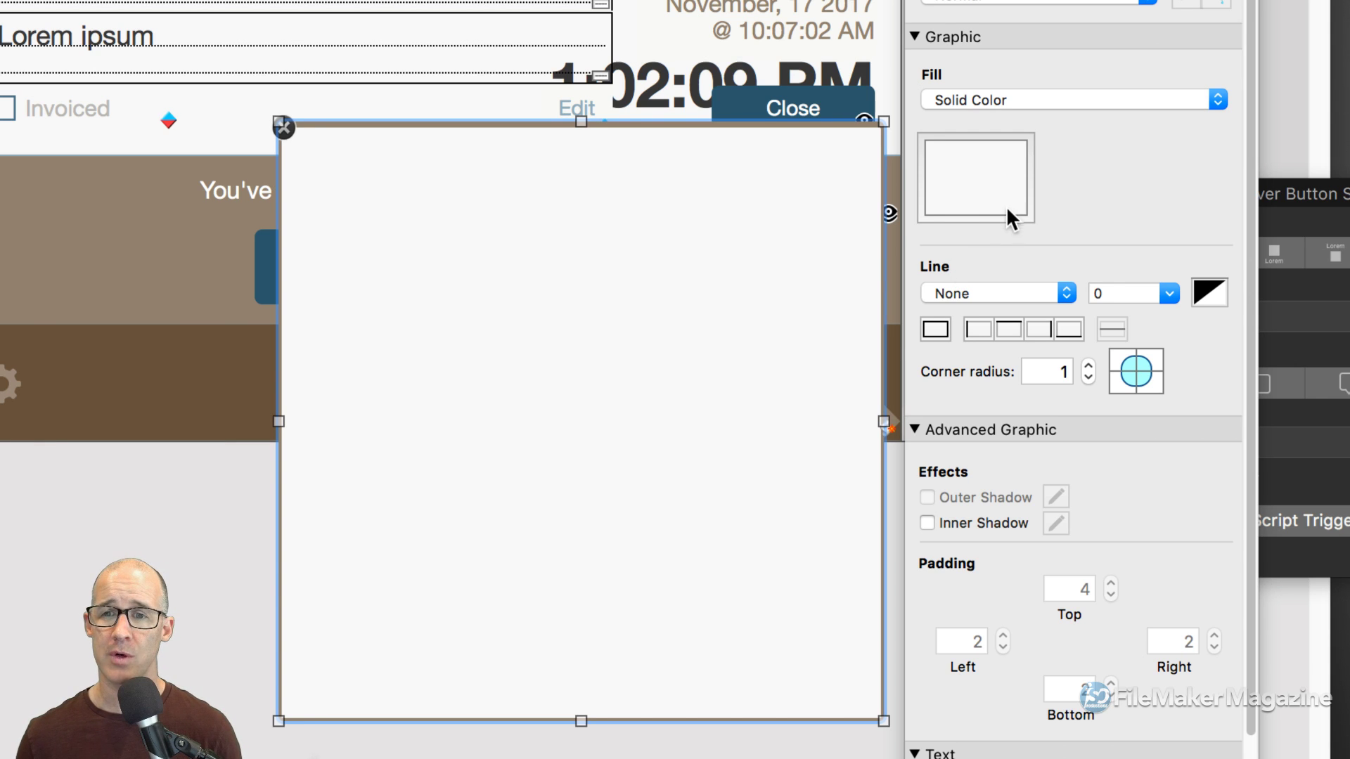
click(984, 98)
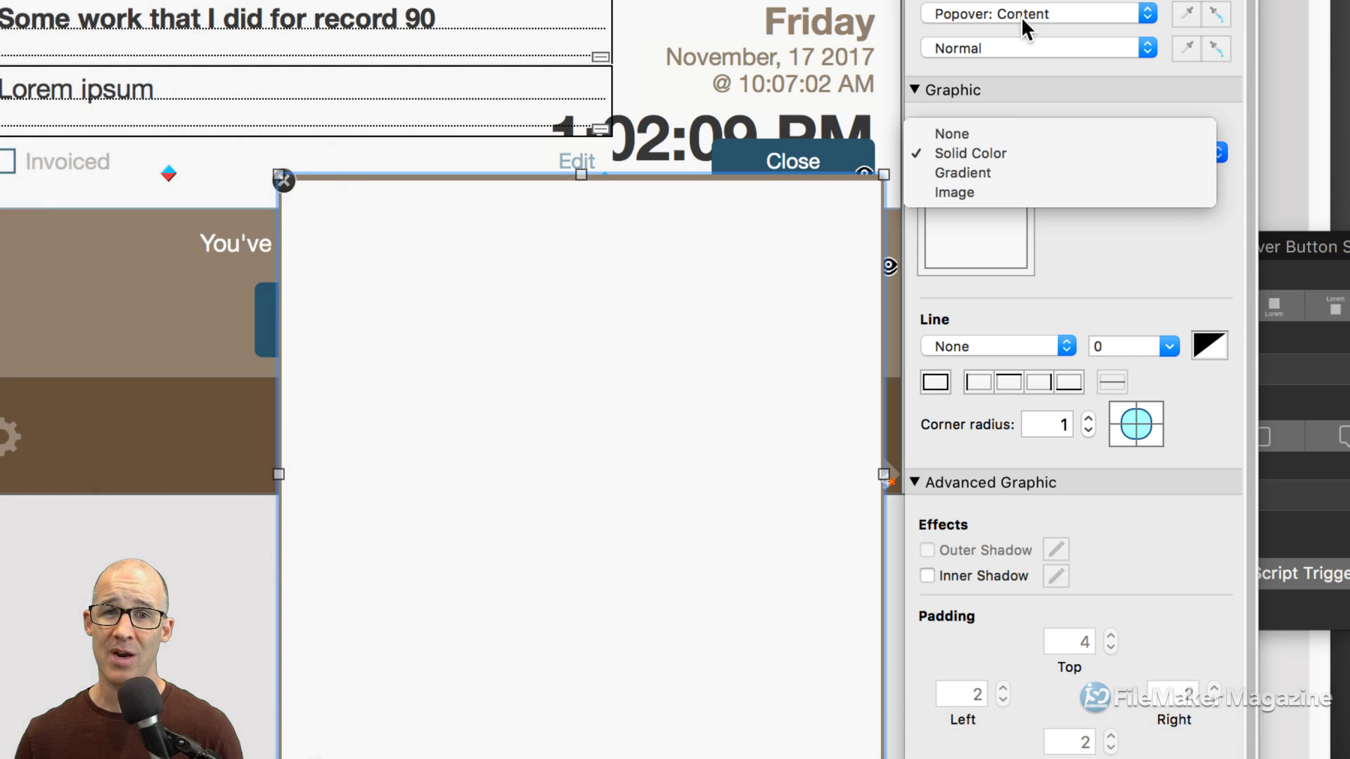
click(985, 133)
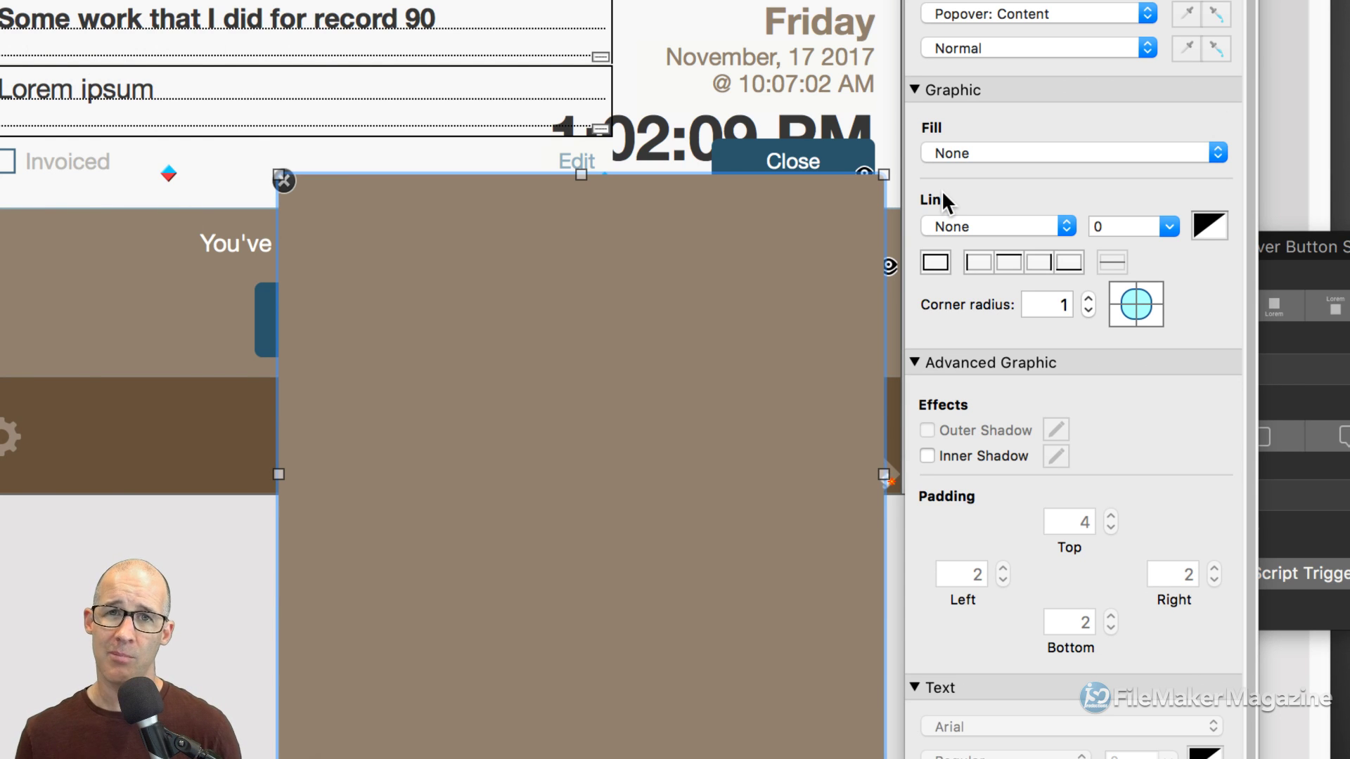
- Switch to the Popover part of the style and set its top, left, right and bottom padding to 8
click(1010, 12)
click(1010, 36)
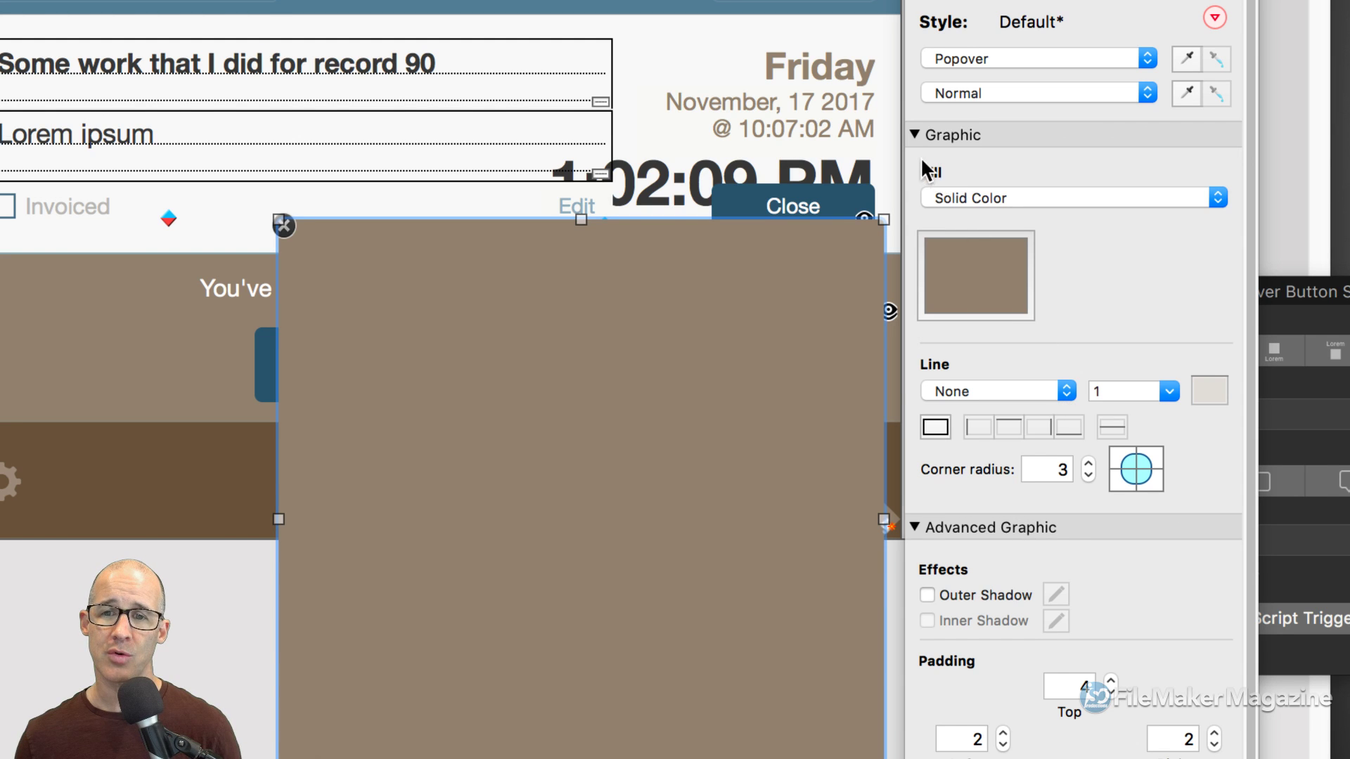
click(913, 134)
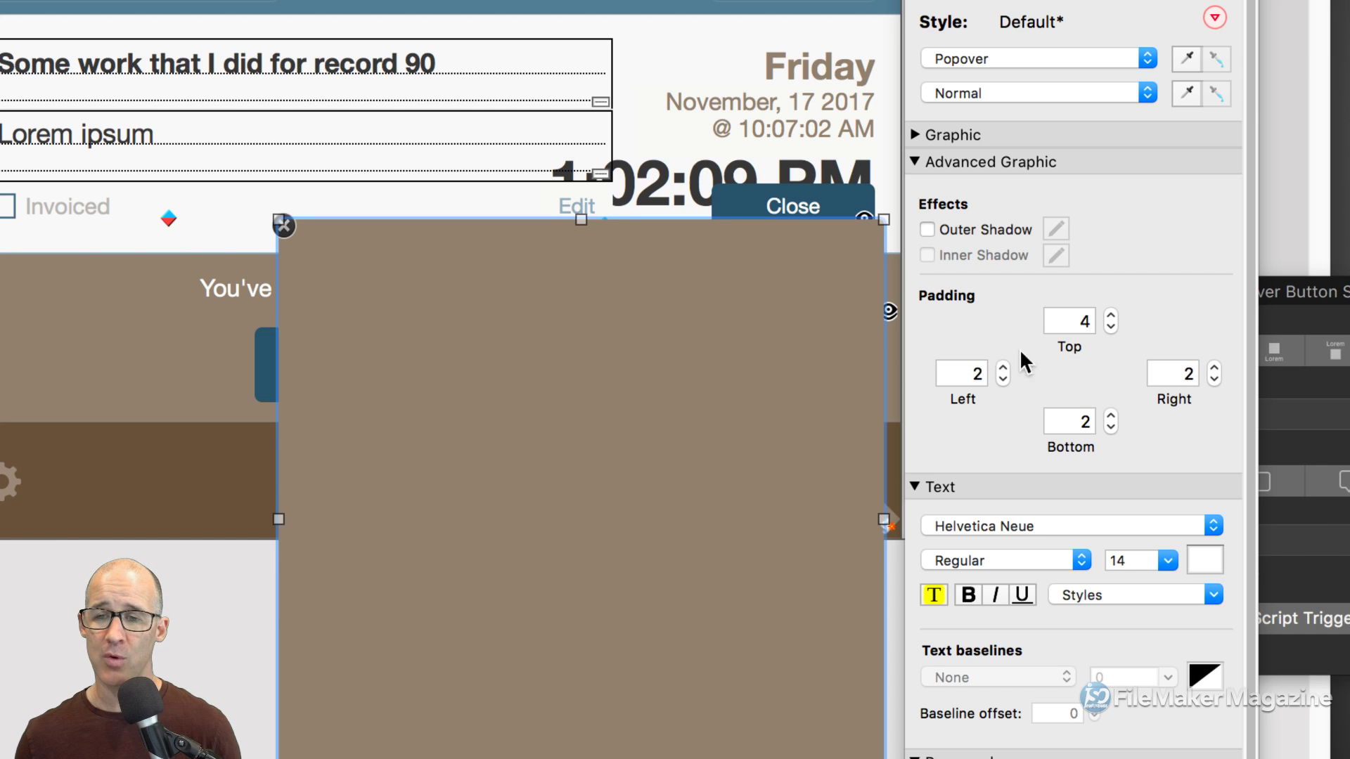
text(8)
key(Tab)
text(8)
key(Tab)
text(8)
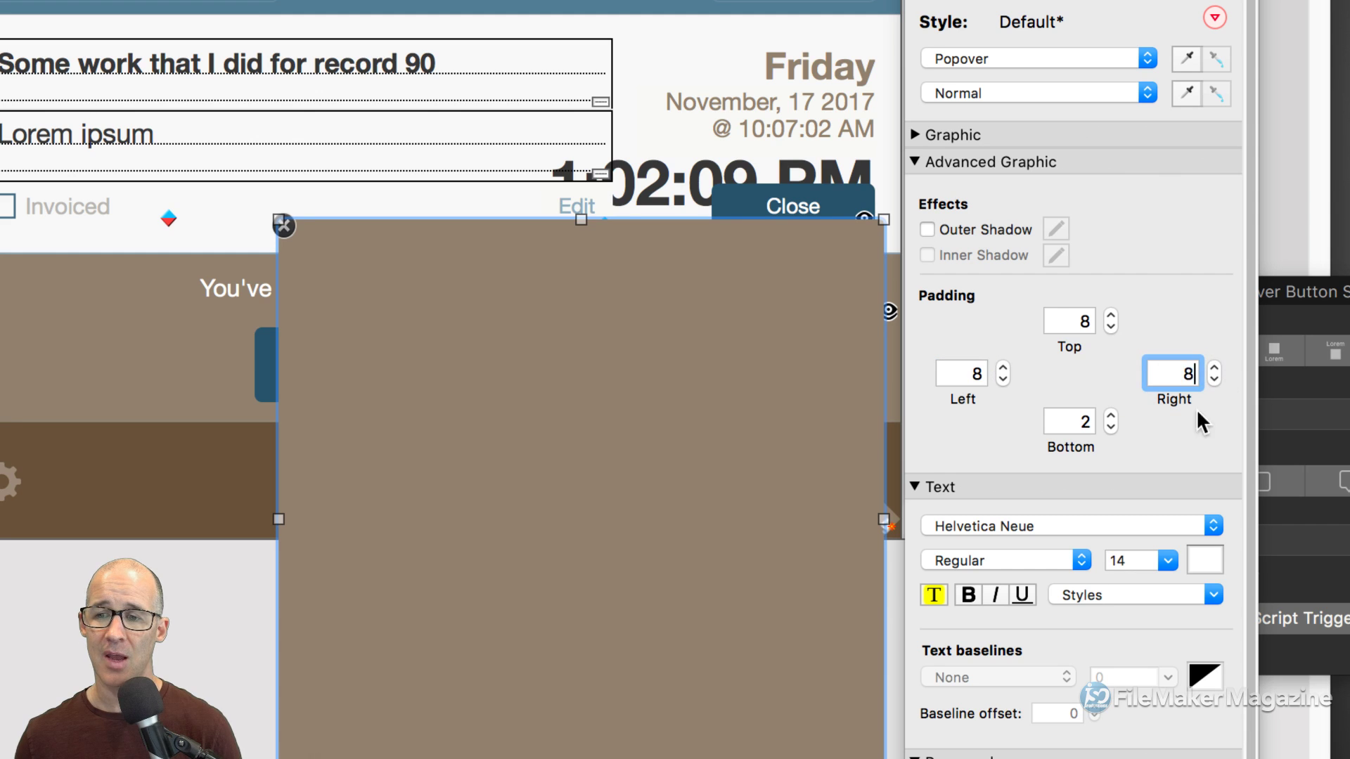
key(Tab)
text(8)
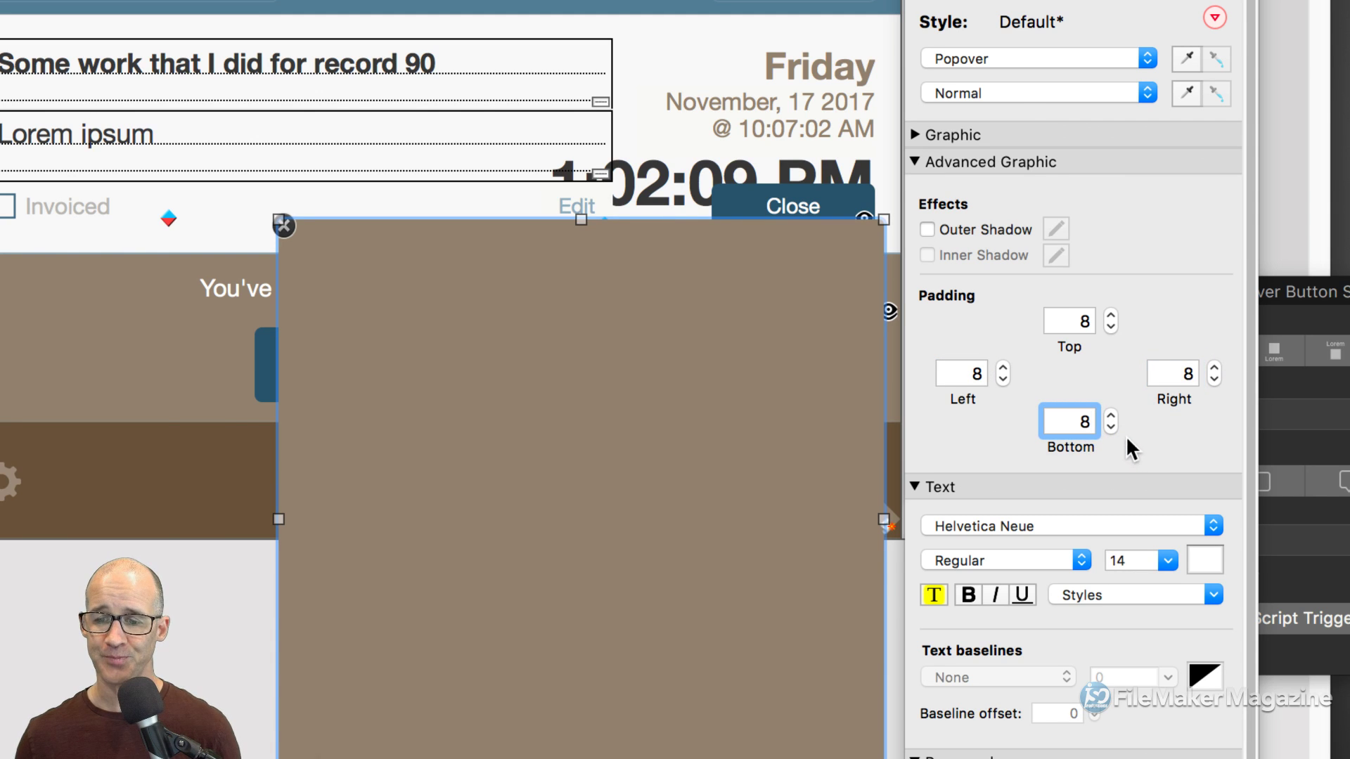
key(Tab)
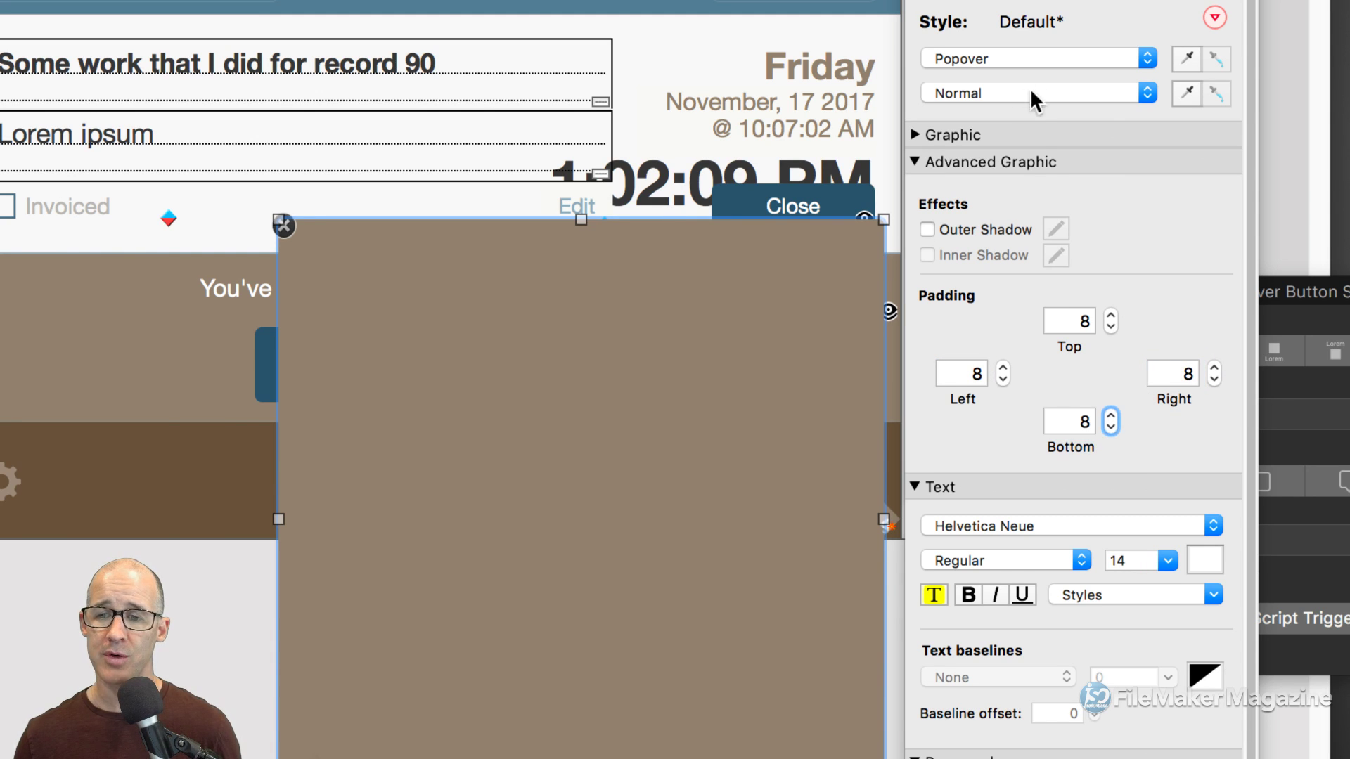
- Switch back to the Popover: Content part and set its fill to Solid Color
click(1025, 58)
click(1025, 77)
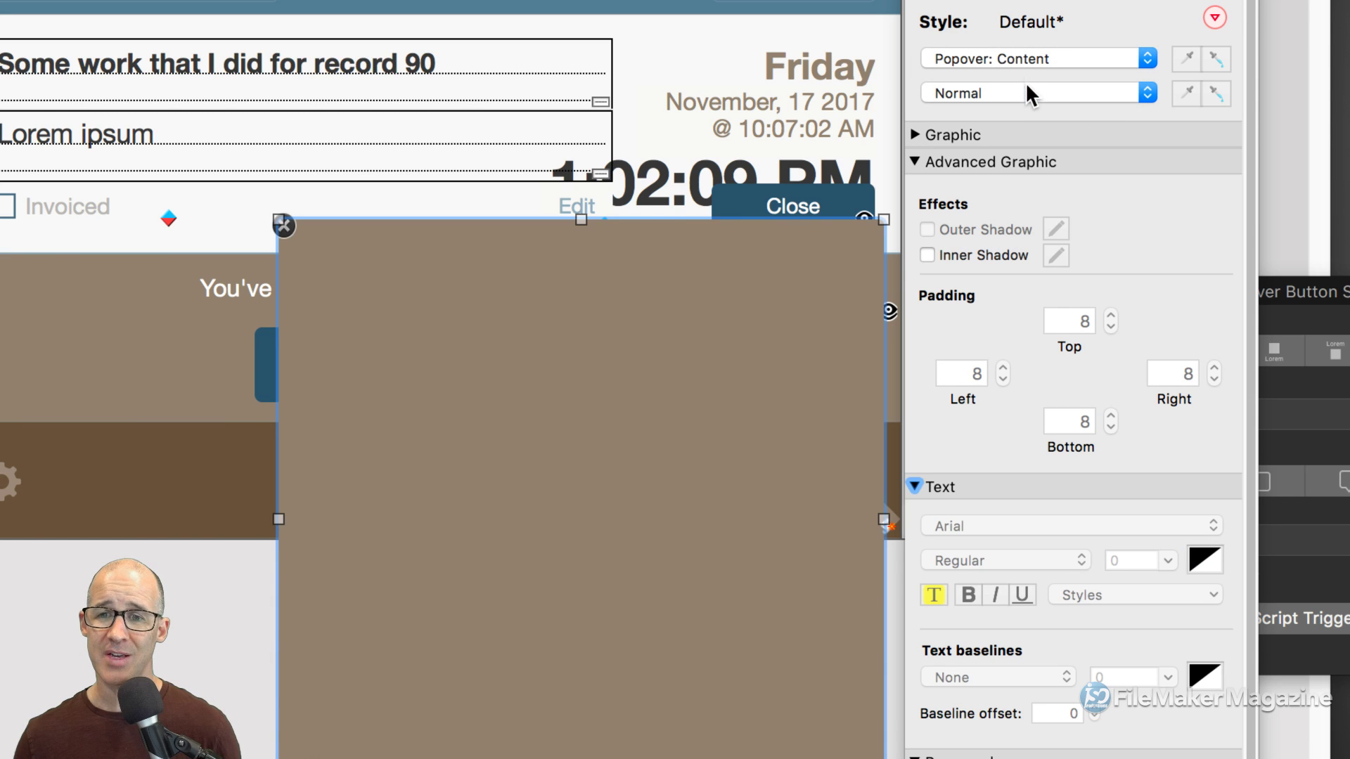
click(914, 131)
click(979, 198)
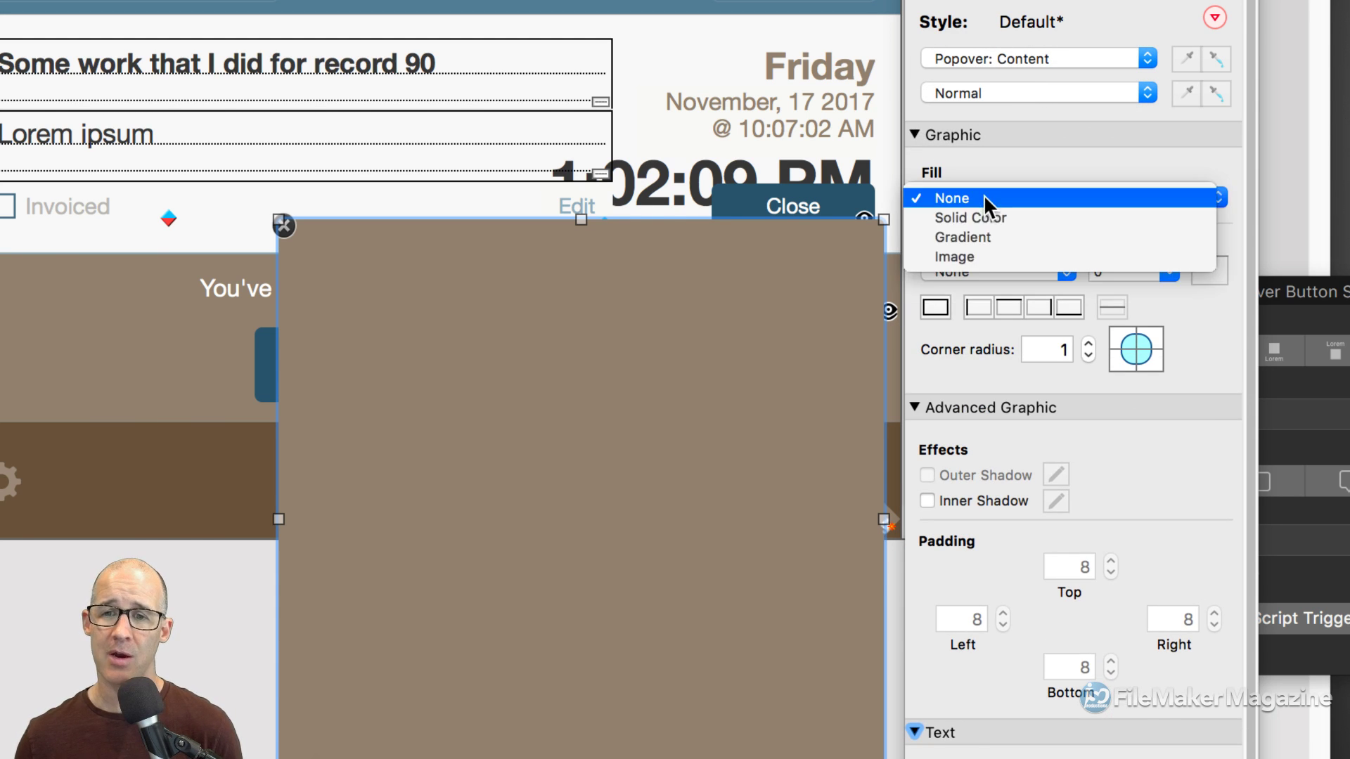
click(1002, 218)
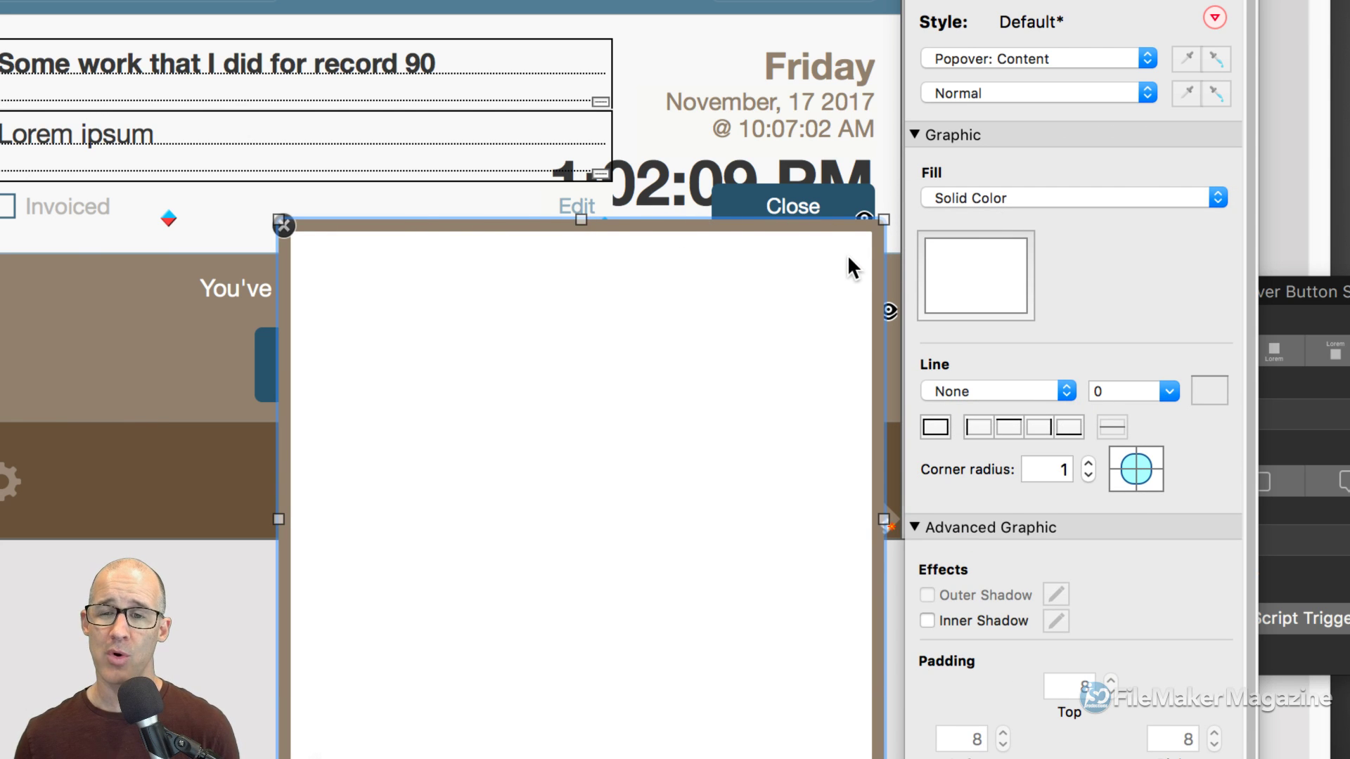
- Give the Popover part a solid yellow line with a width of 8
click(1018, 62)
click(1017, 45)
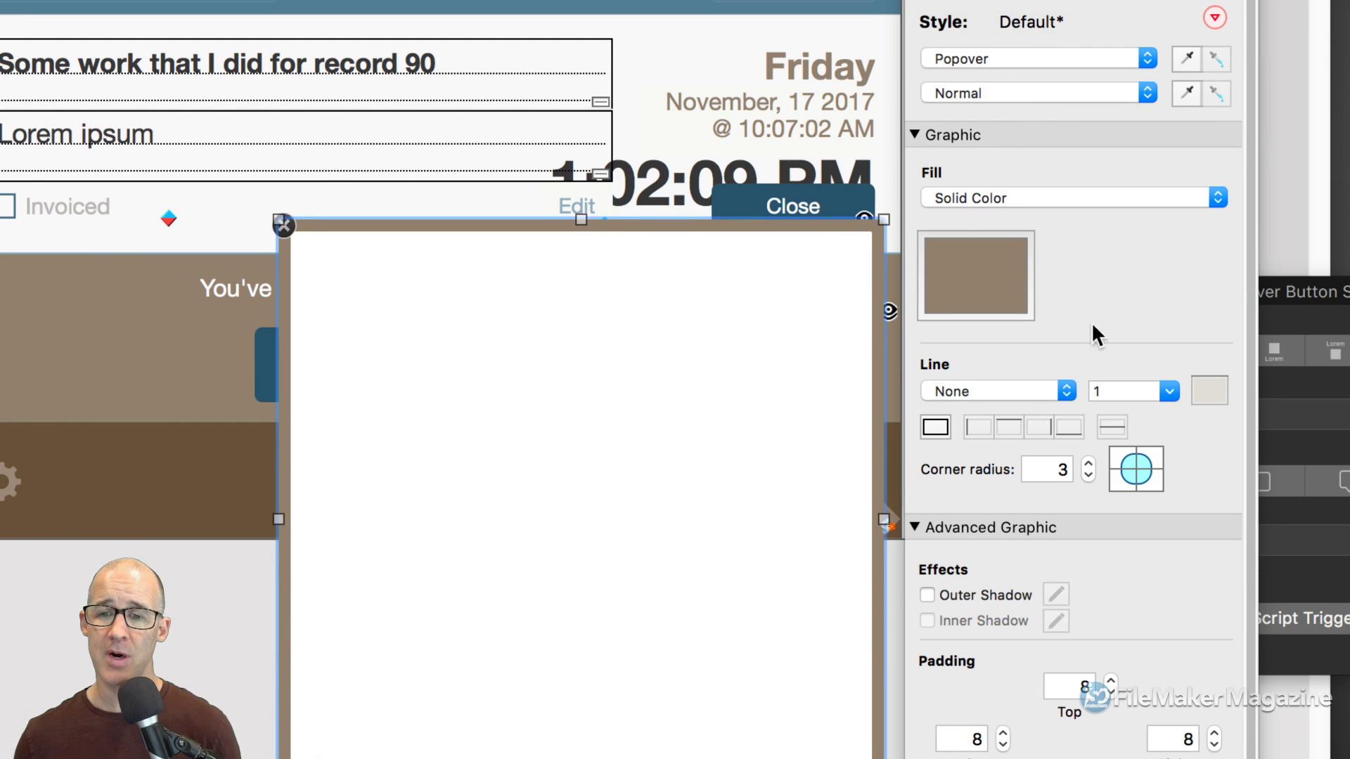
click(1017, 391)
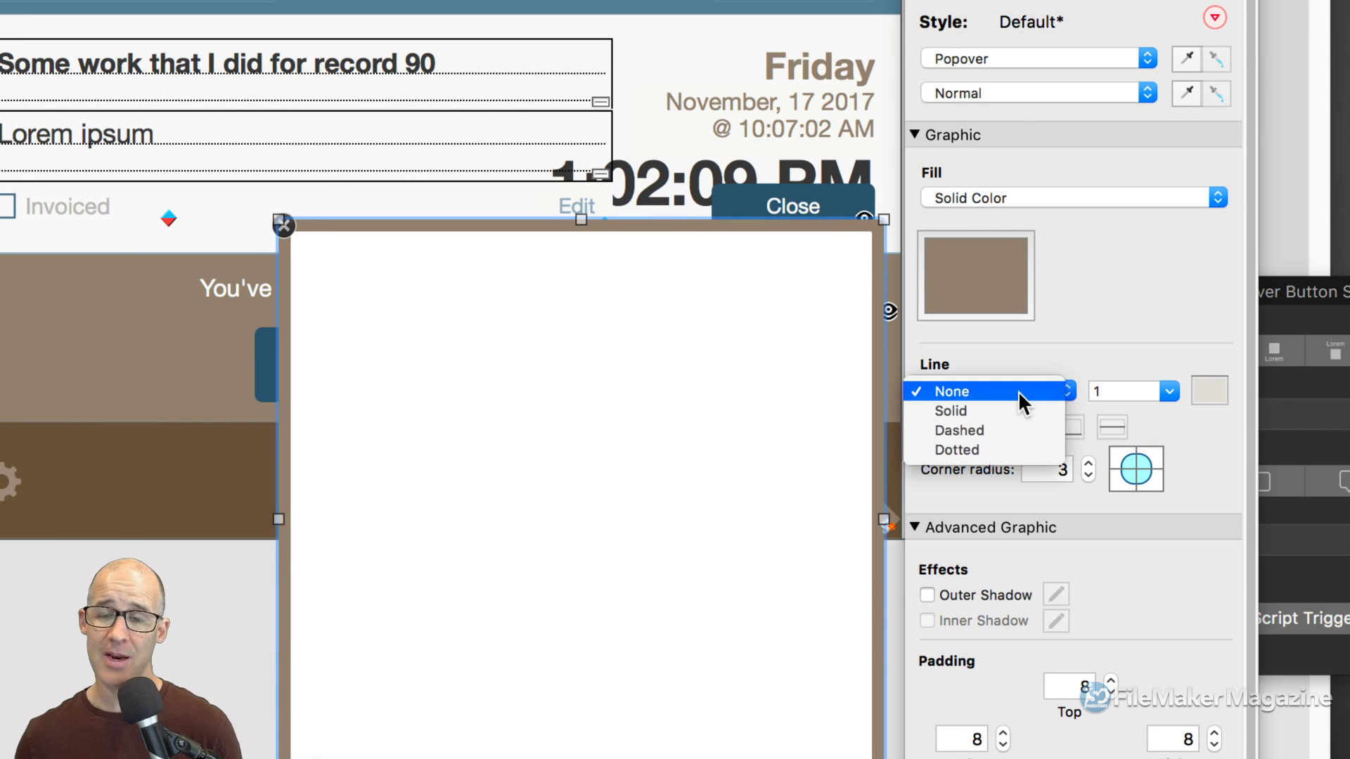
click(1018, 407)
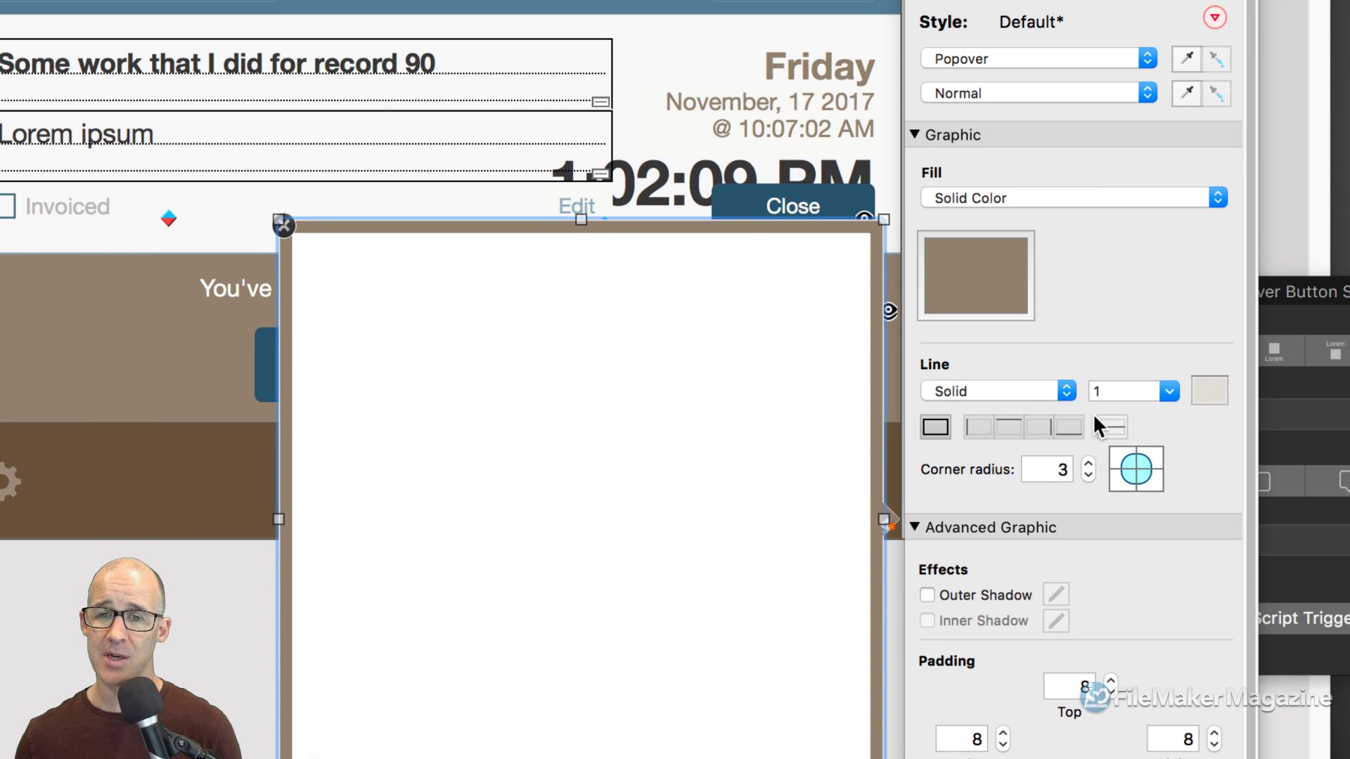
click(1170, 389)
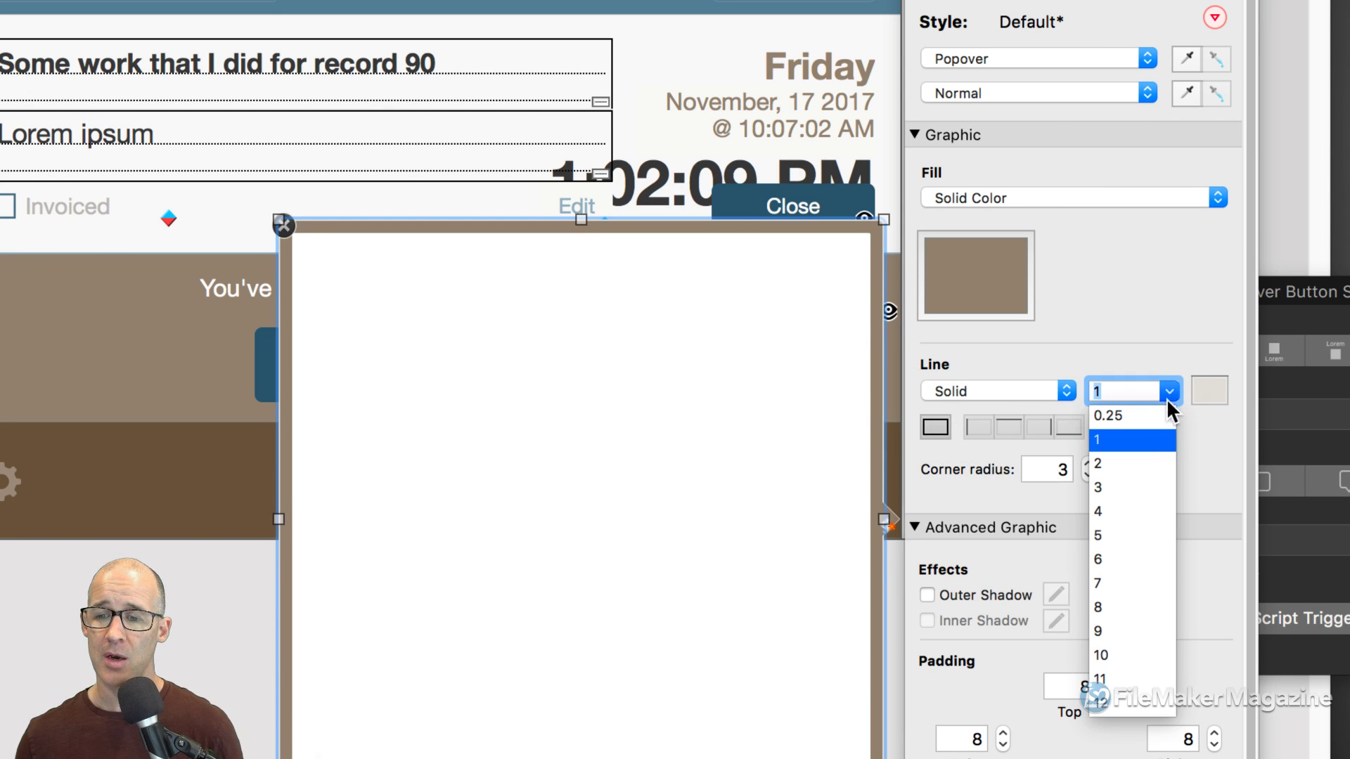
click(1099, 607)
click(1209, 388)
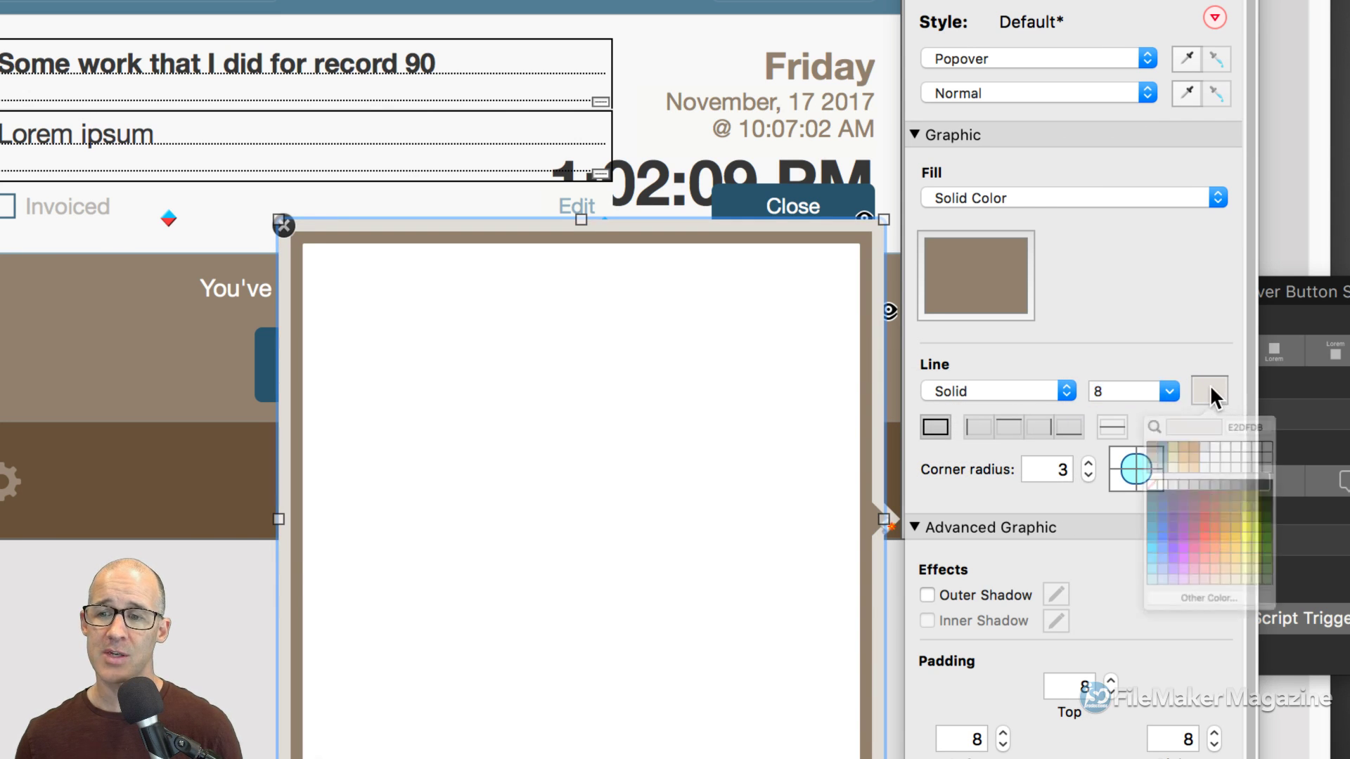
click(1280, 638)
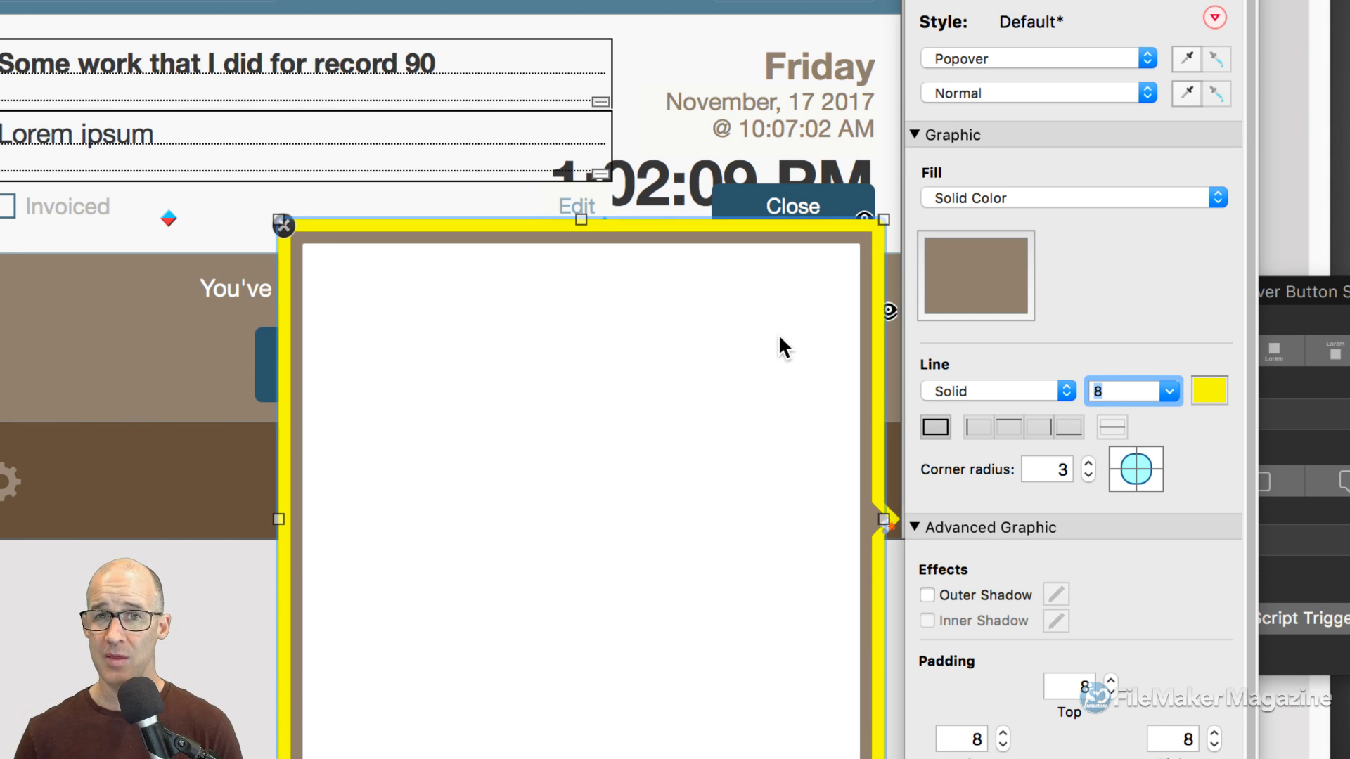
key(Return)
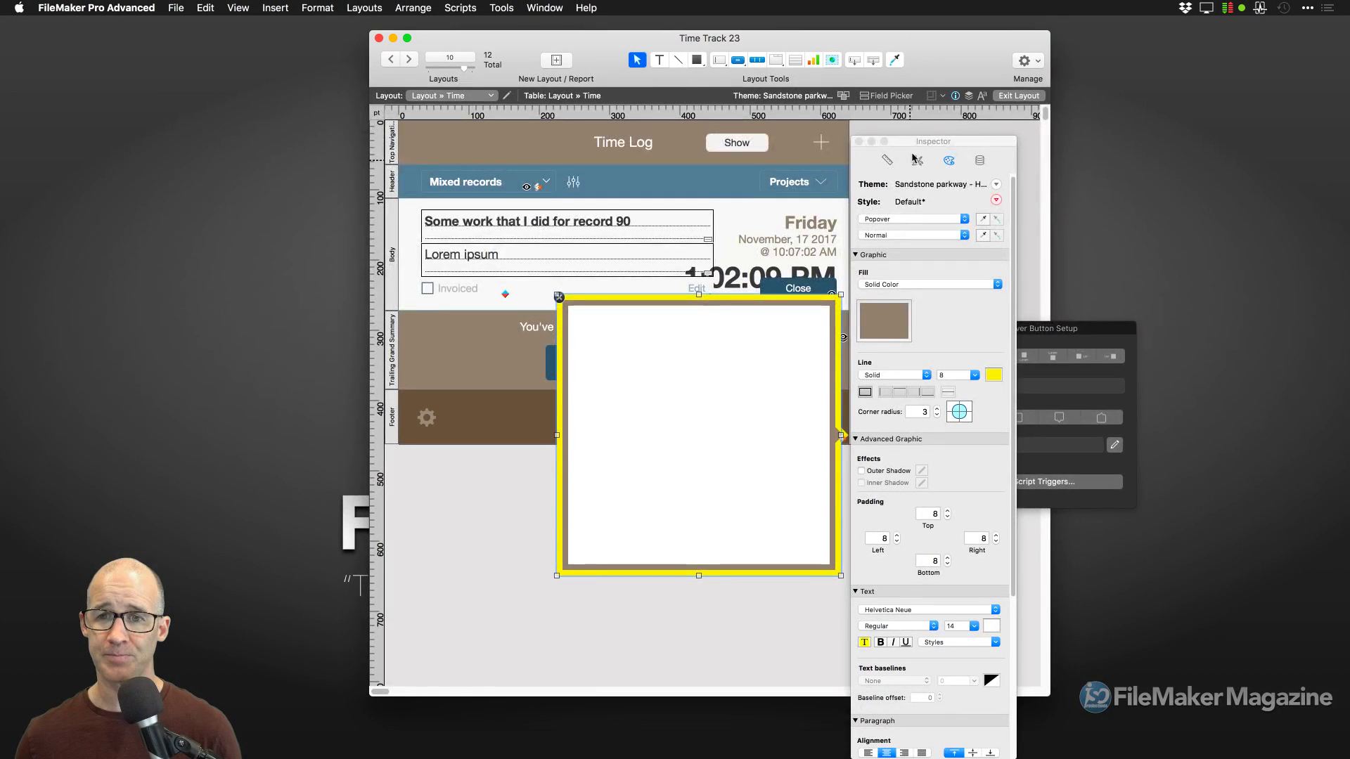
- Move the admin text object from the off-layout area into the upper part of the popover panel
drag(930, 142, 1088, 121)
click(926, 235)
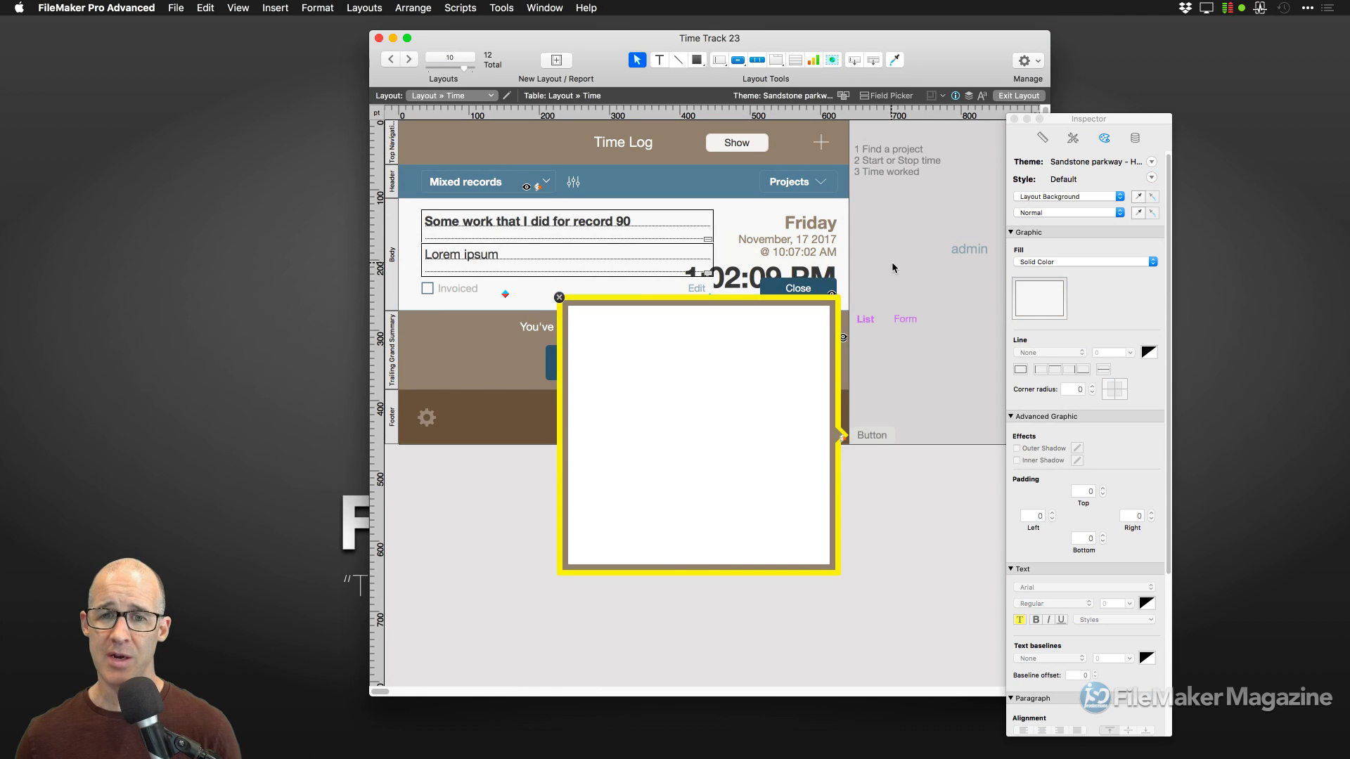
click(963, 250)
drag(963, 251, 643, 343)
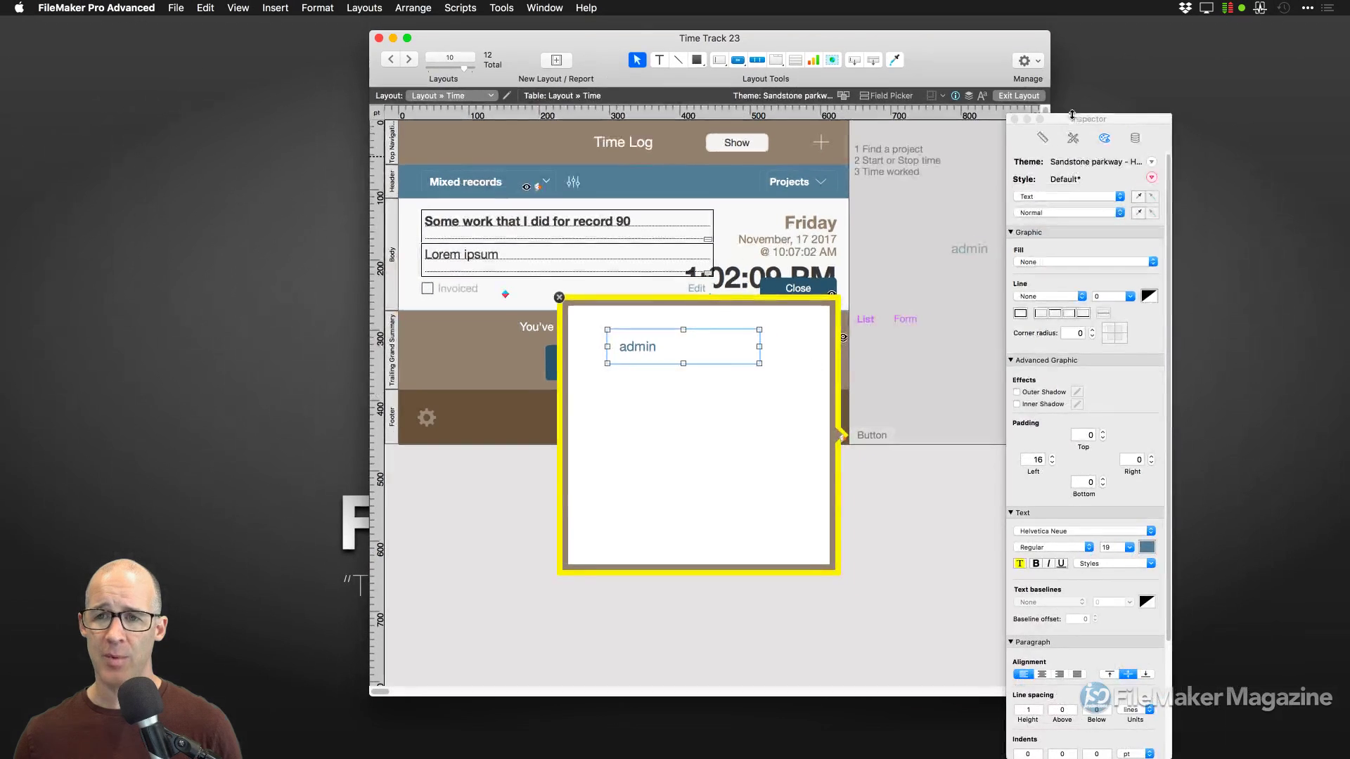
- Move the admin text object out above the popover to about x 316 pt, y 188 pt, and reduce its height slightly
drag(1072, 114, 907, 187)
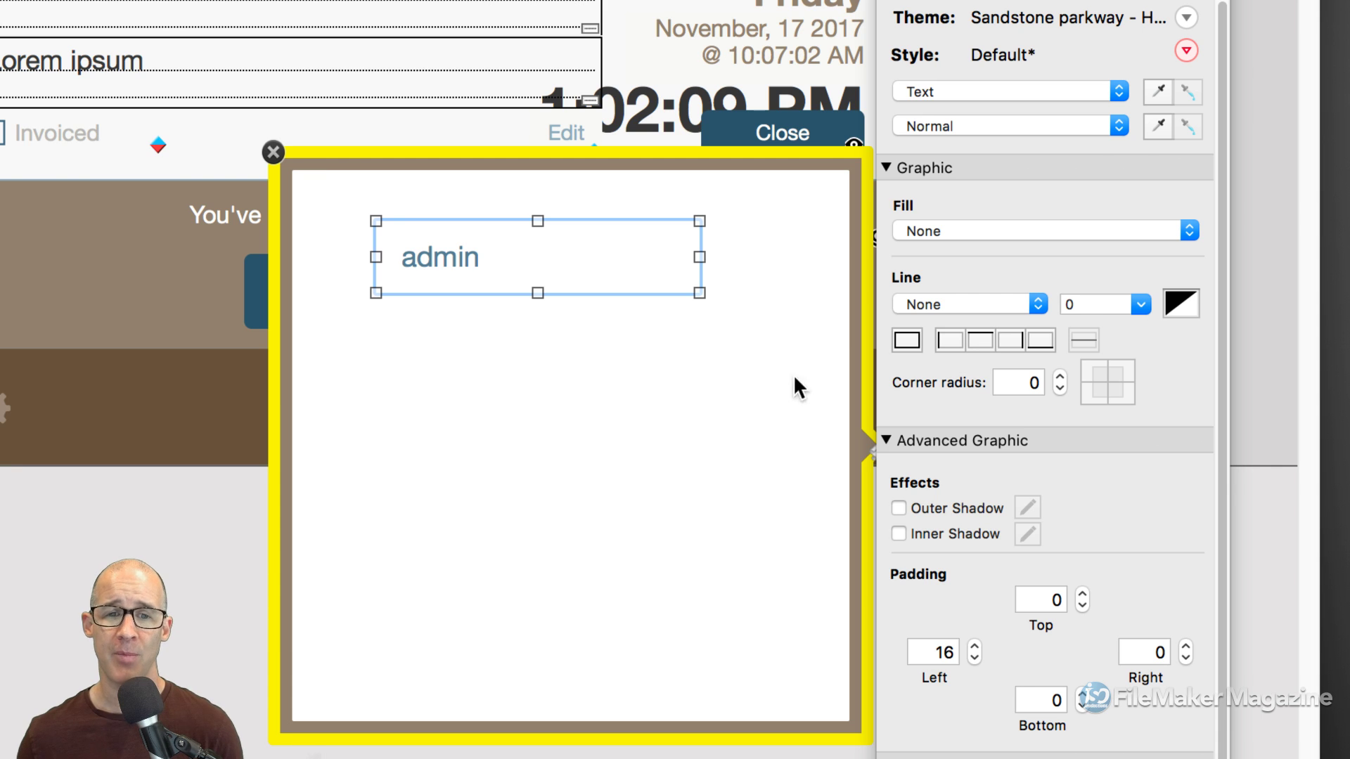
drag(545, 253, 571, 85)
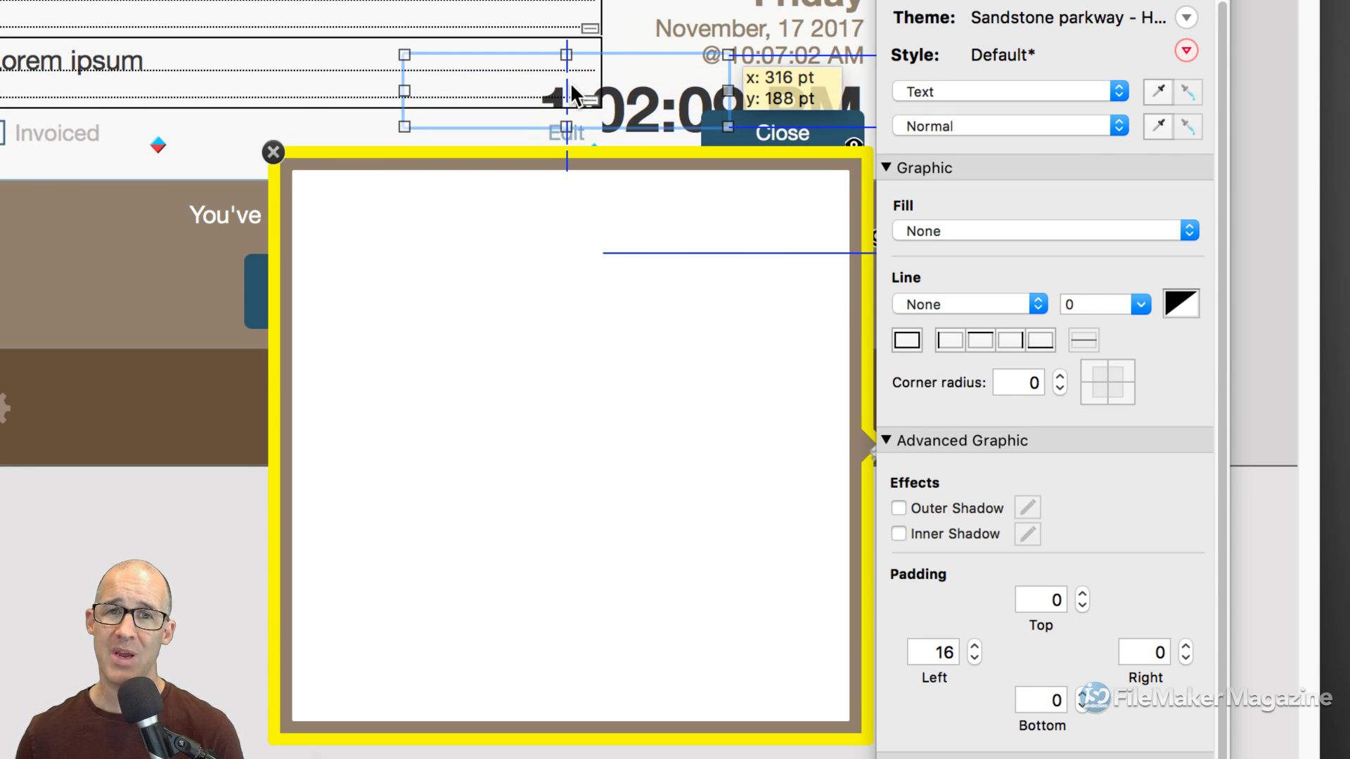
drag(570, 84, 571, 85)
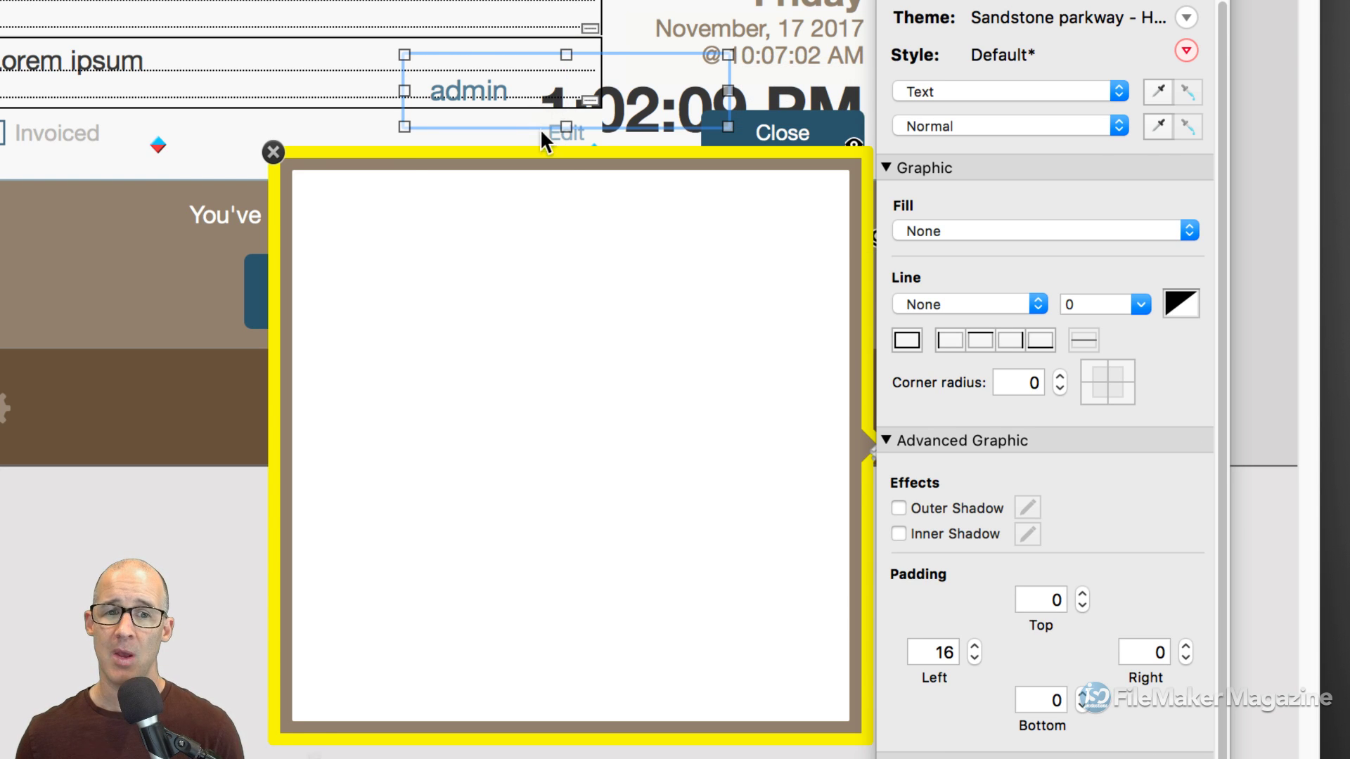
mouse_move(566, 126)
mouse_down()
mouse_move(557, 257)
mouse_move(569, 117)
mouse_up()
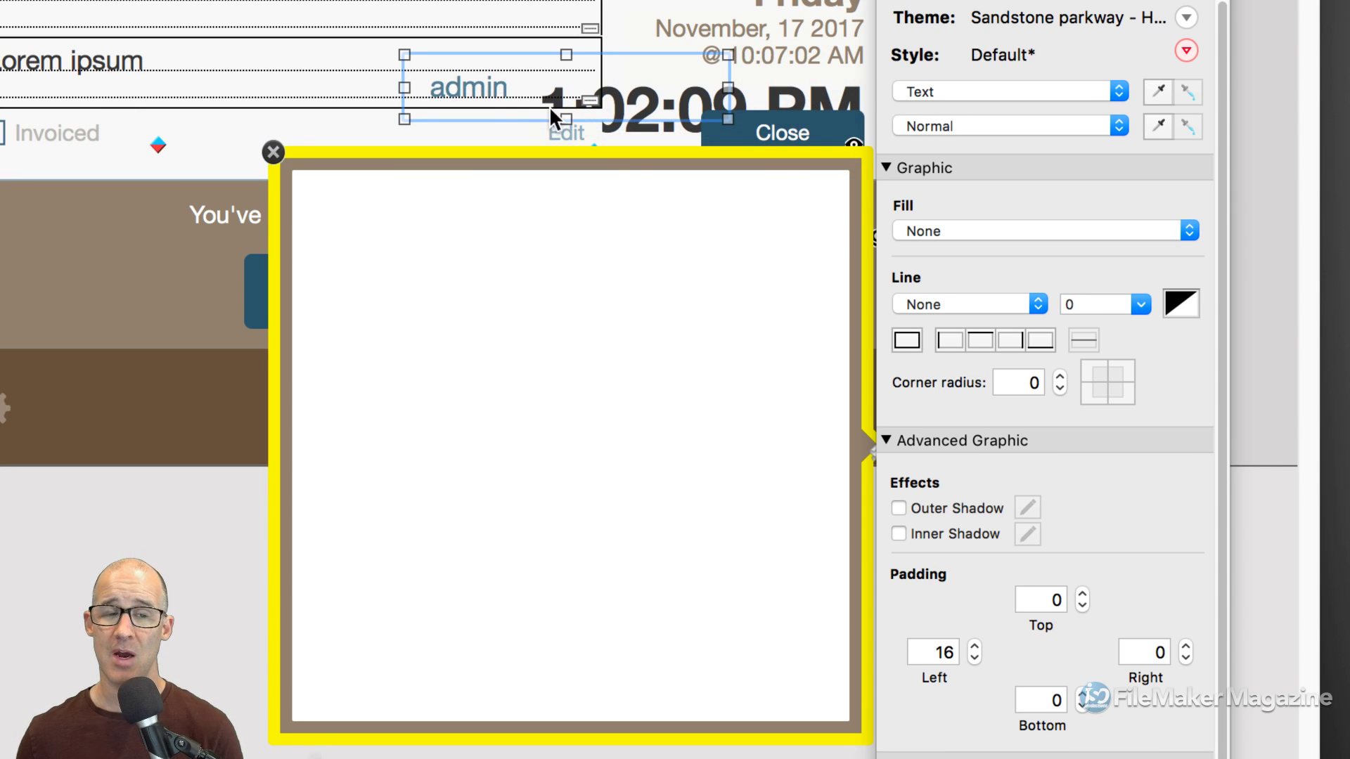
- Move the admin text object into the popover panel, trying positions over the upper border, and leave it in the panel's upper part
drag(499, 83, 474, 246)
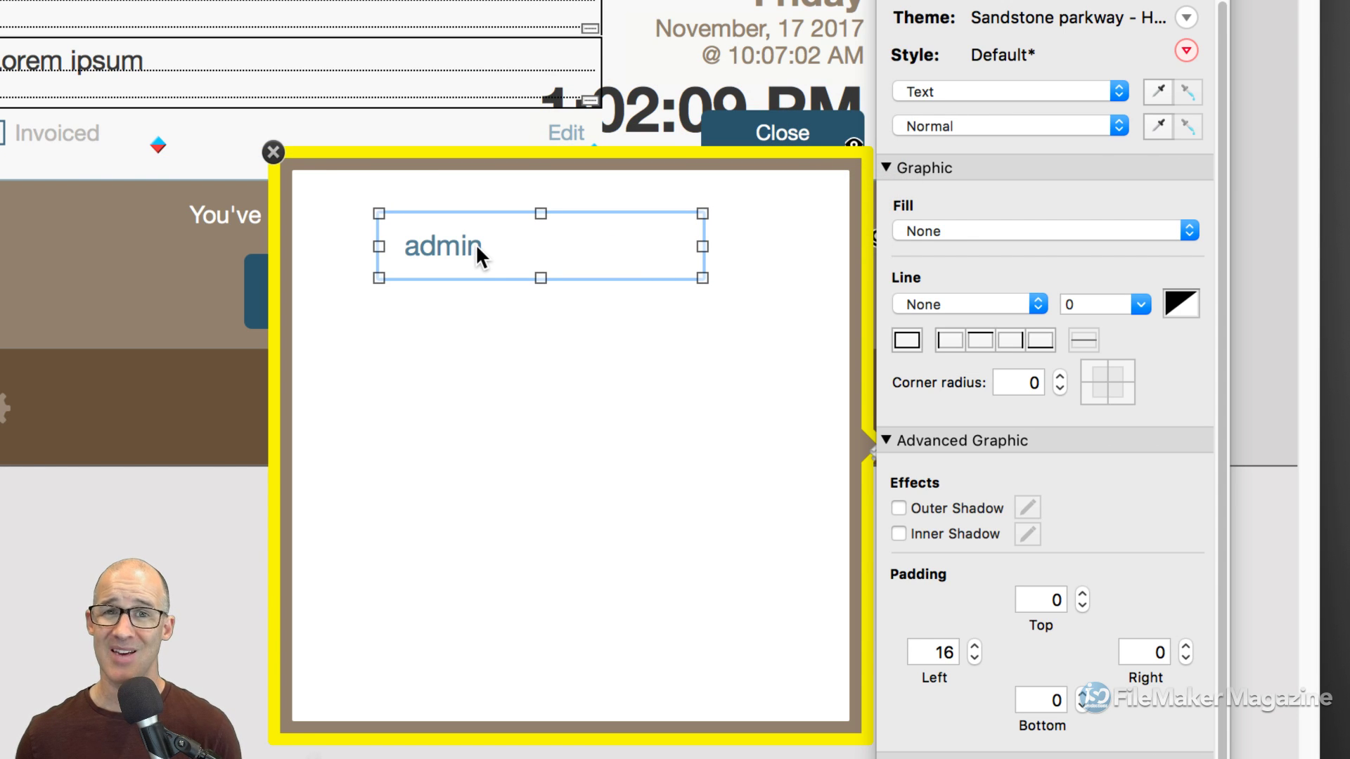
drag(476, 246, 485, 175)
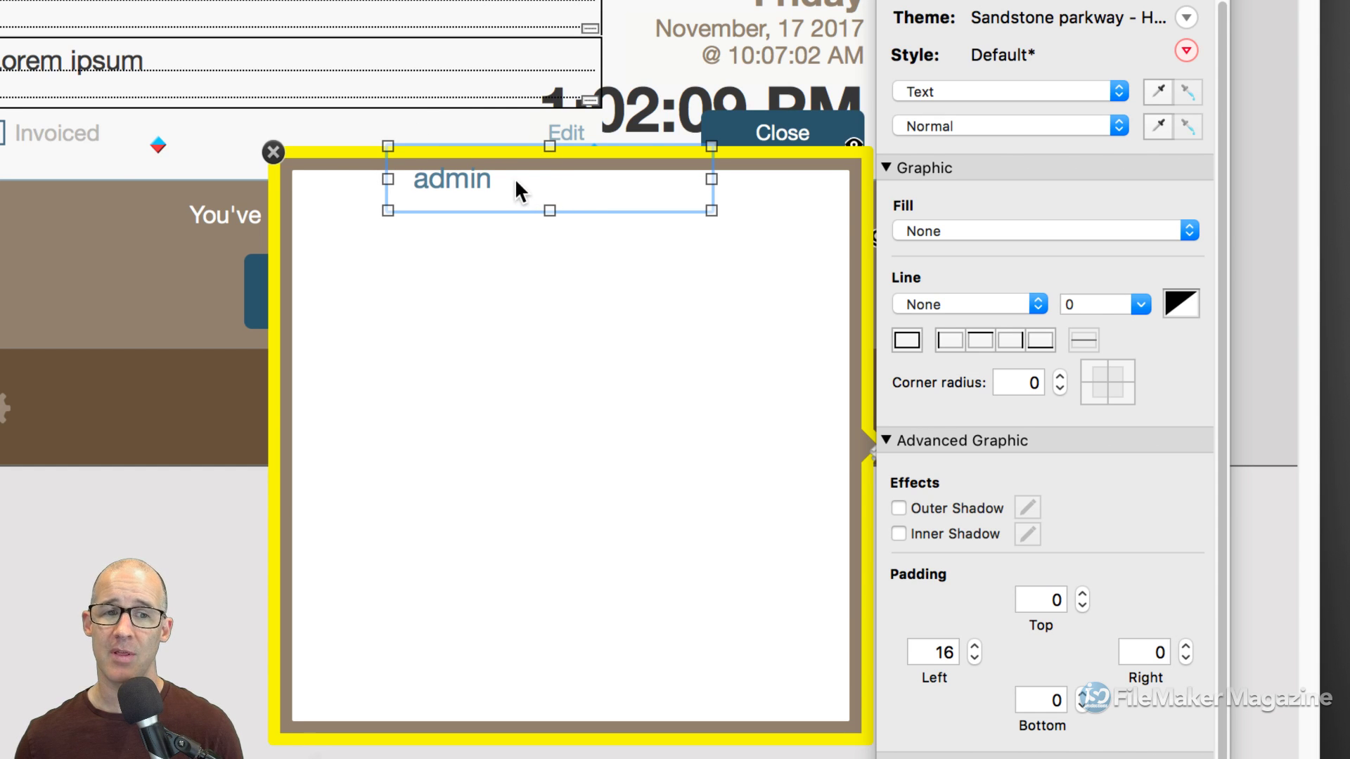
drag(509, 172, 552, 339)
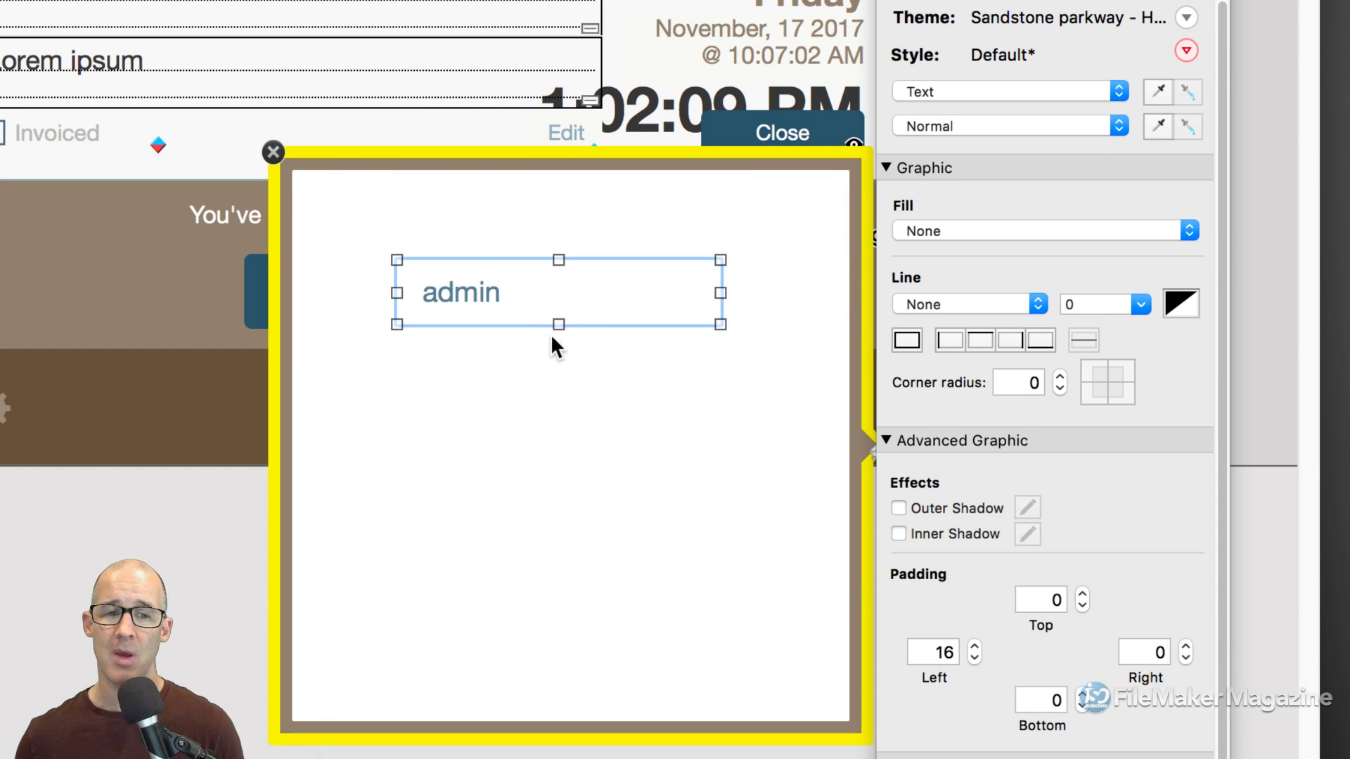
drag(499, 295, 483, 241)
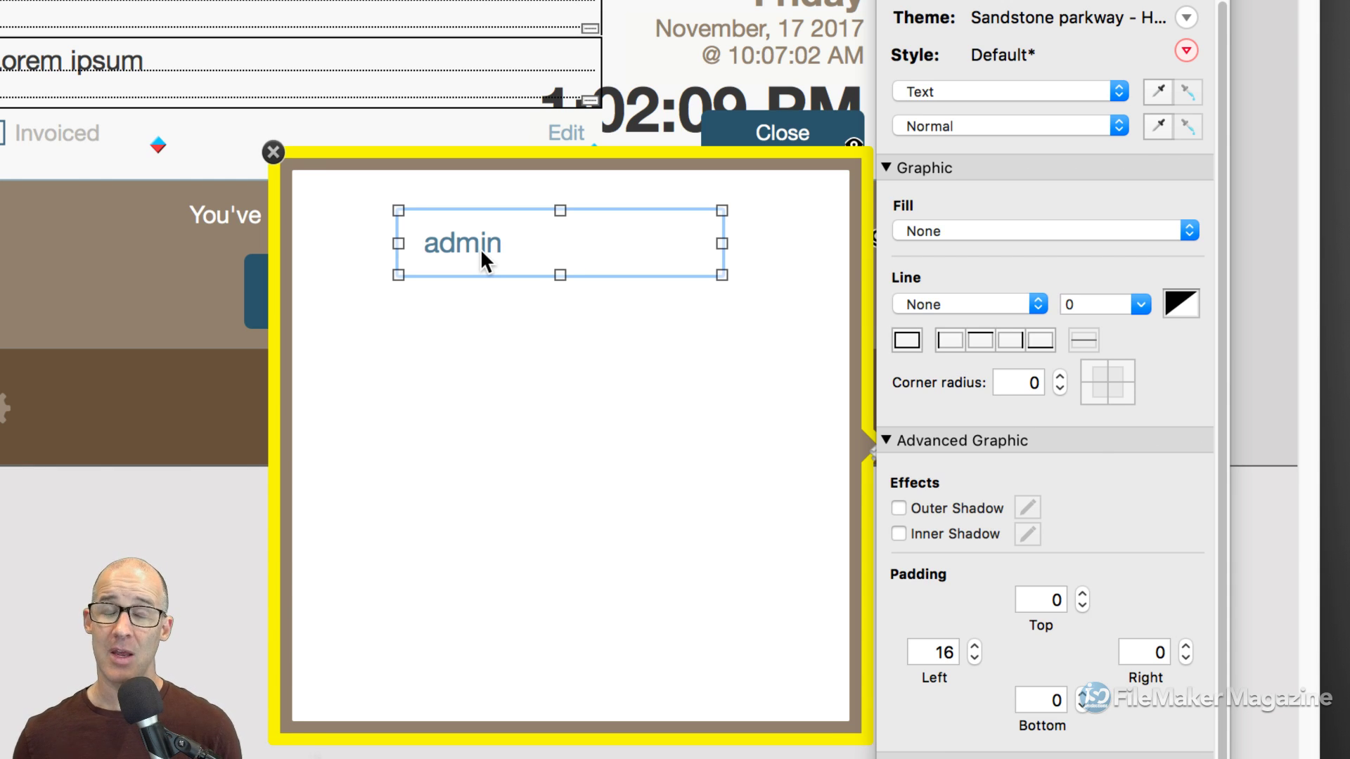
drag(491, 255, 512, 165)
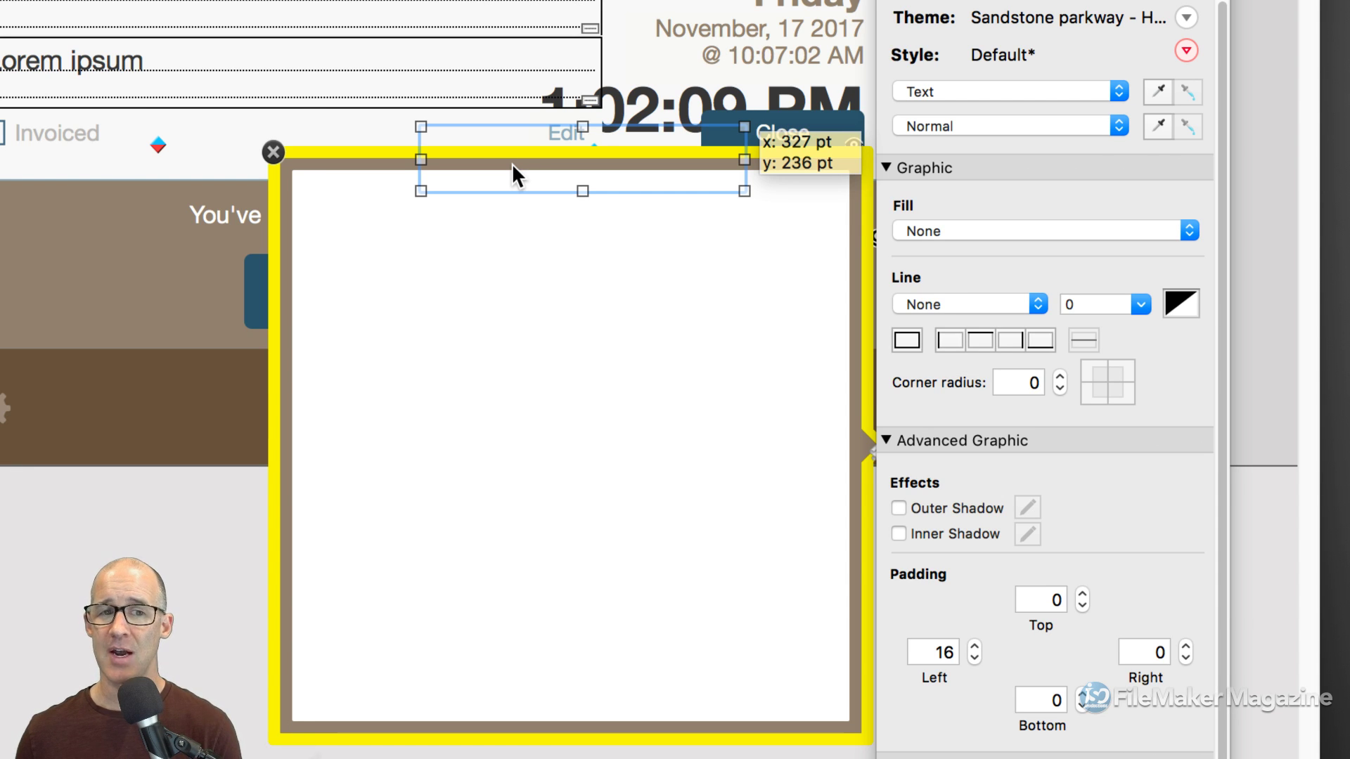
drag(512, 164, 499, 238)
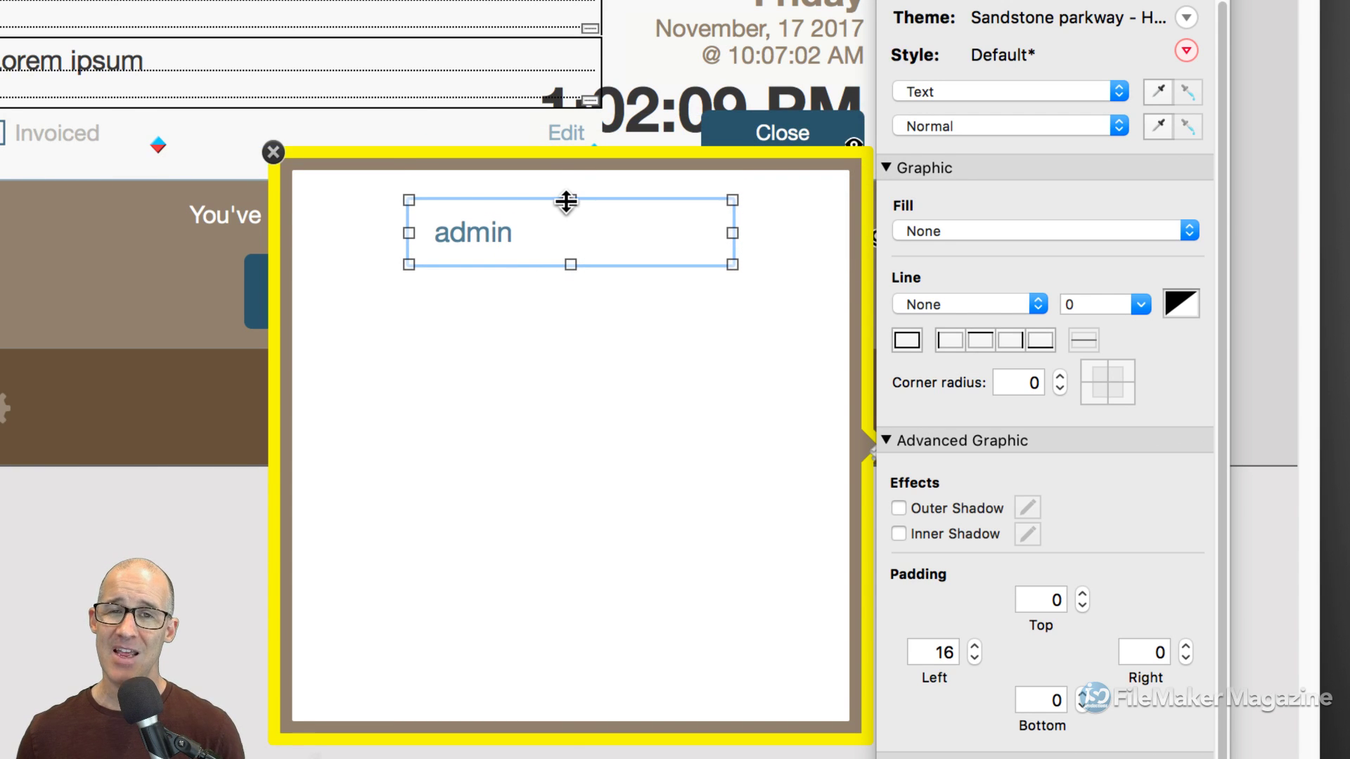
- Stretch the admin text object's upper edge above the popover, then shrink it back and place it along the panel's lower edge
drag(566, 201, 579, 50)
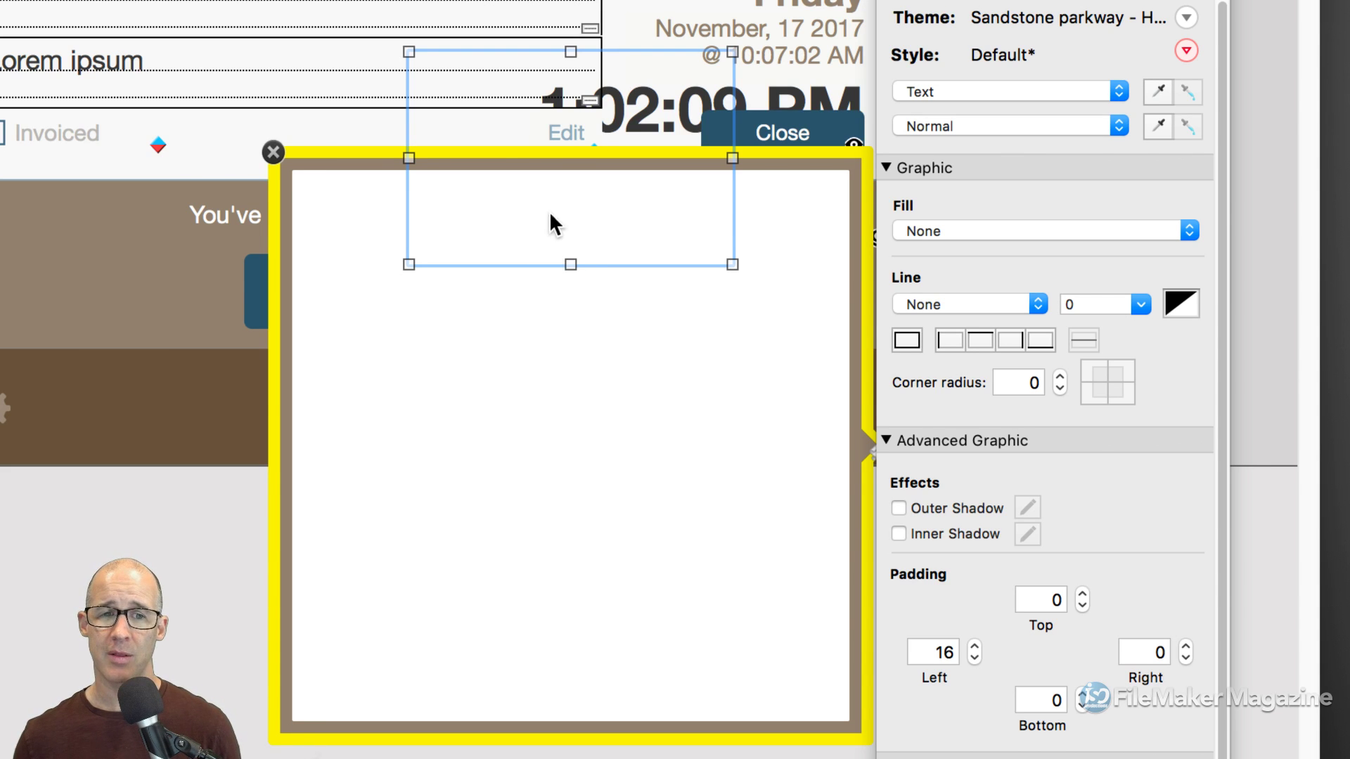
drag(572, 52, 473, 687)
click(561, 572)
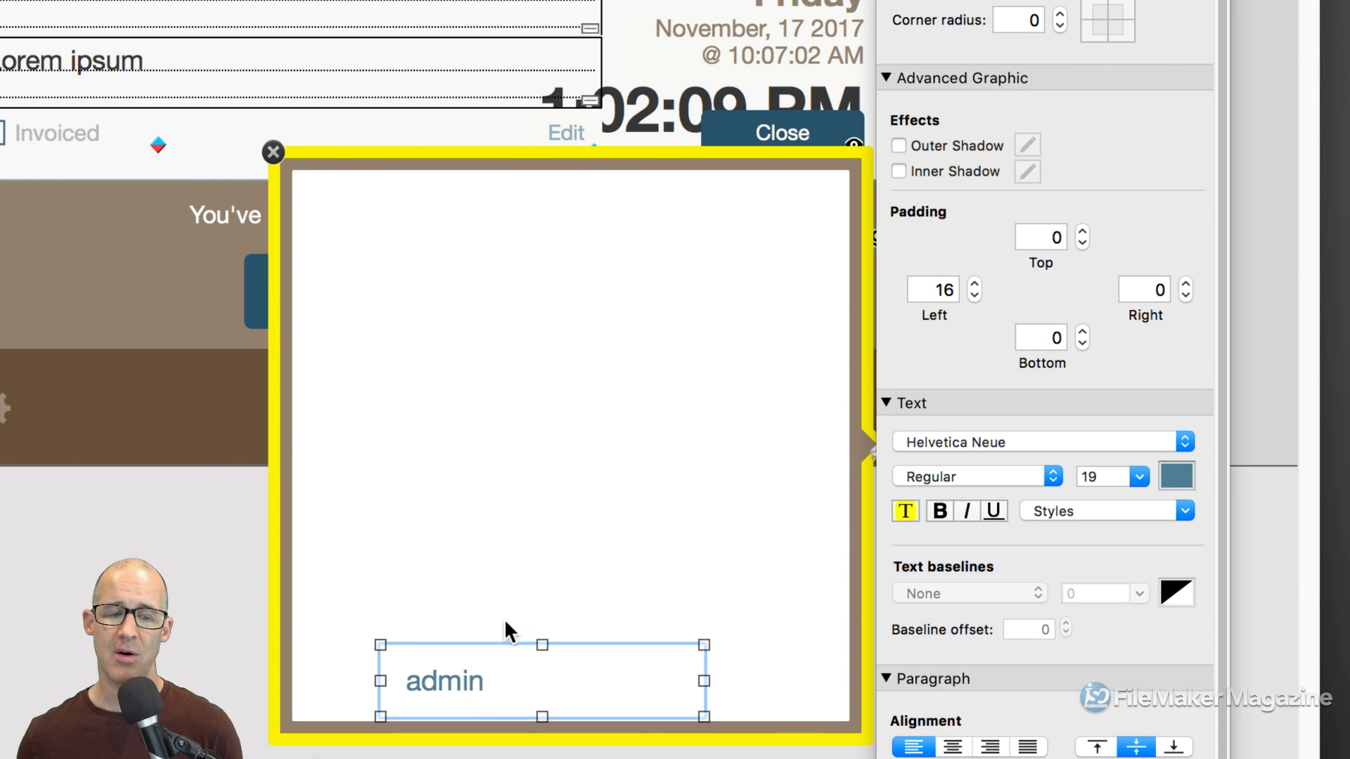
click(555, 582)
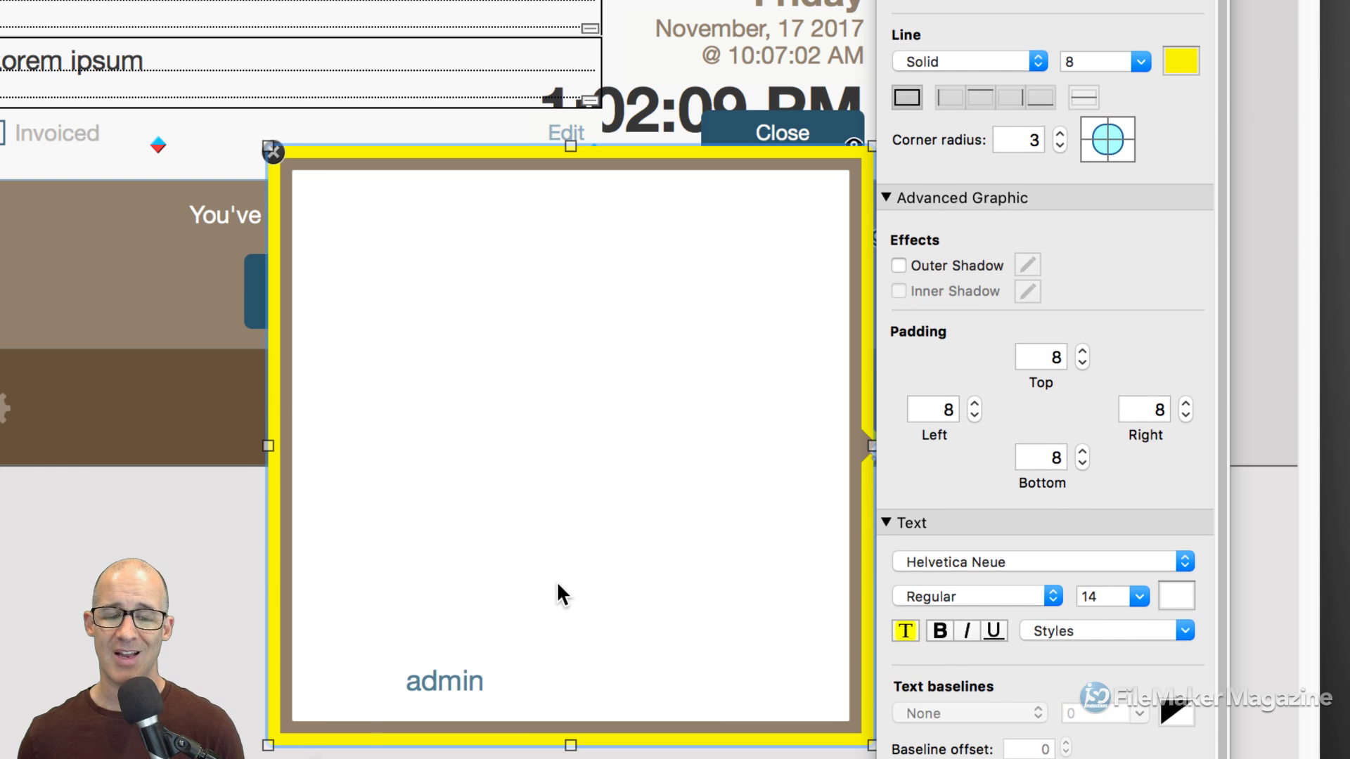
- Try to move the admin text object down across the popover's lower border, and undo the move
drag(558, 706, 561, 734)
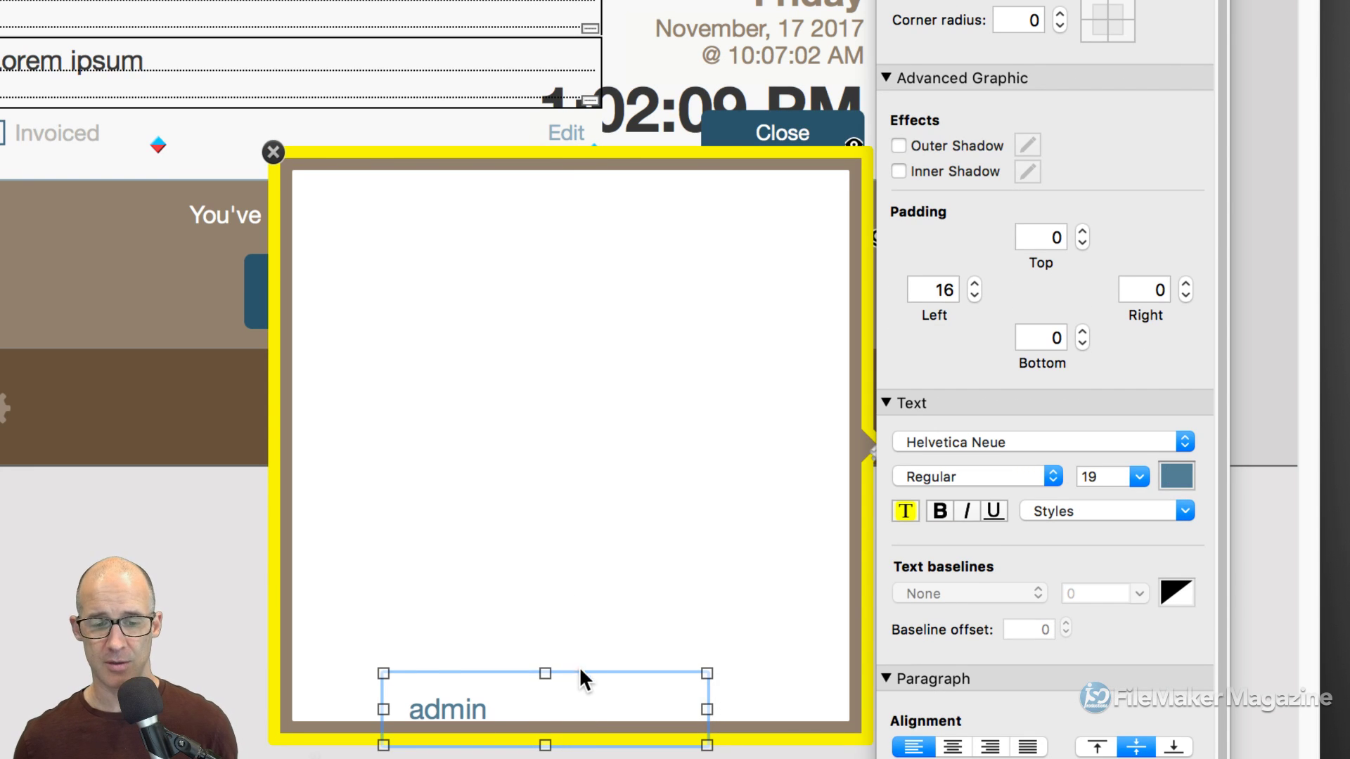
key(cmd+z)
click(613, 628)
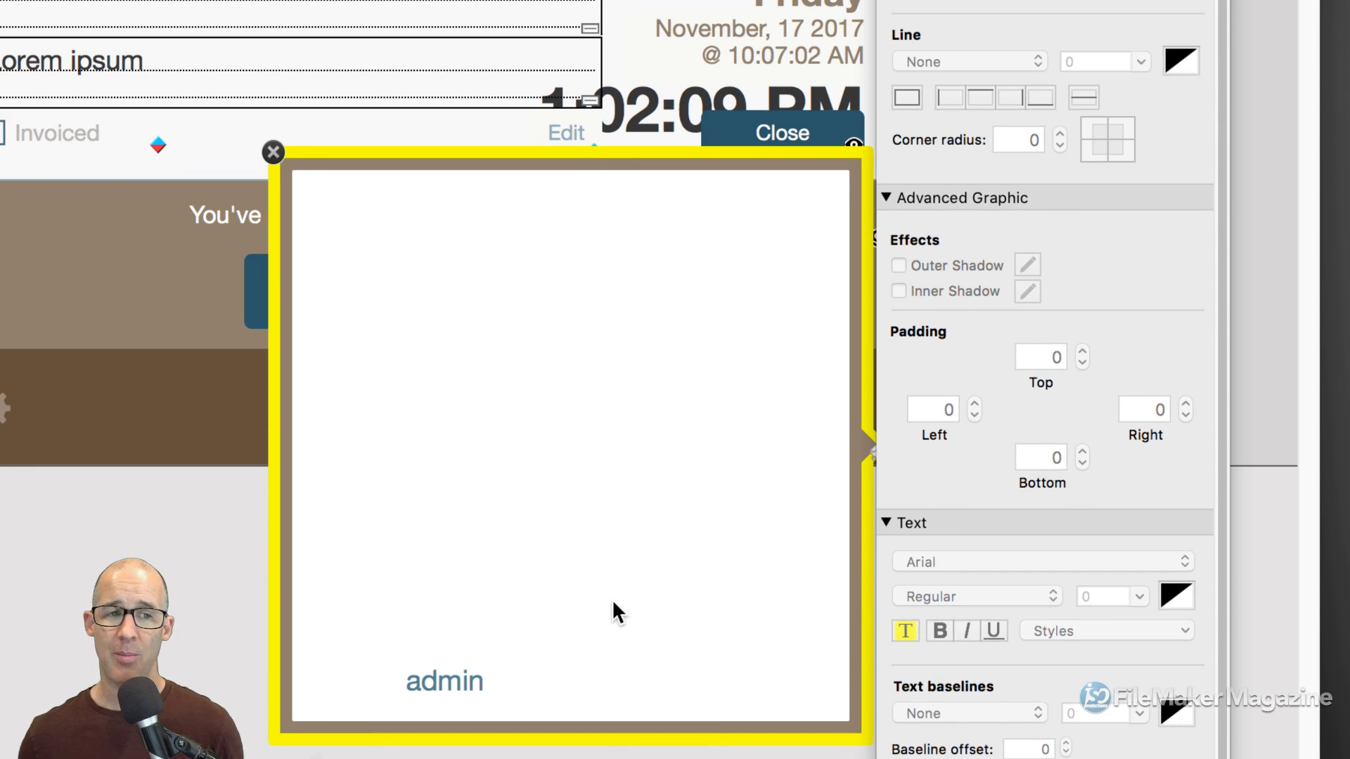
- Try shortening the popover so its lower edge sits above the admin text object, and stretch it back to full height
click(611, 599)
drag(571, 737, 572, 588)
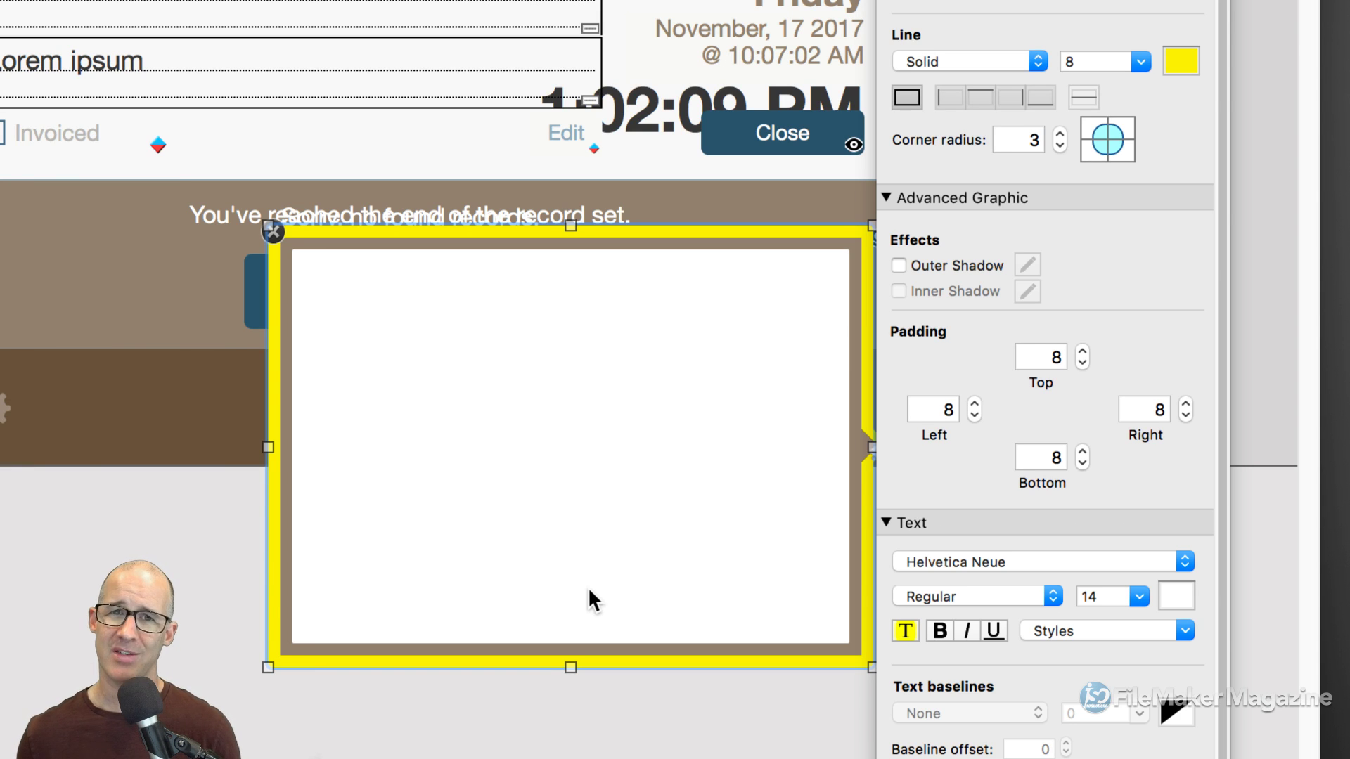
drag(570, 667, 586, 724)
drag(570, 652, 593, 745)
- Move the admin text object from the lower edge to the middle of the popover panel
click(457, 638)
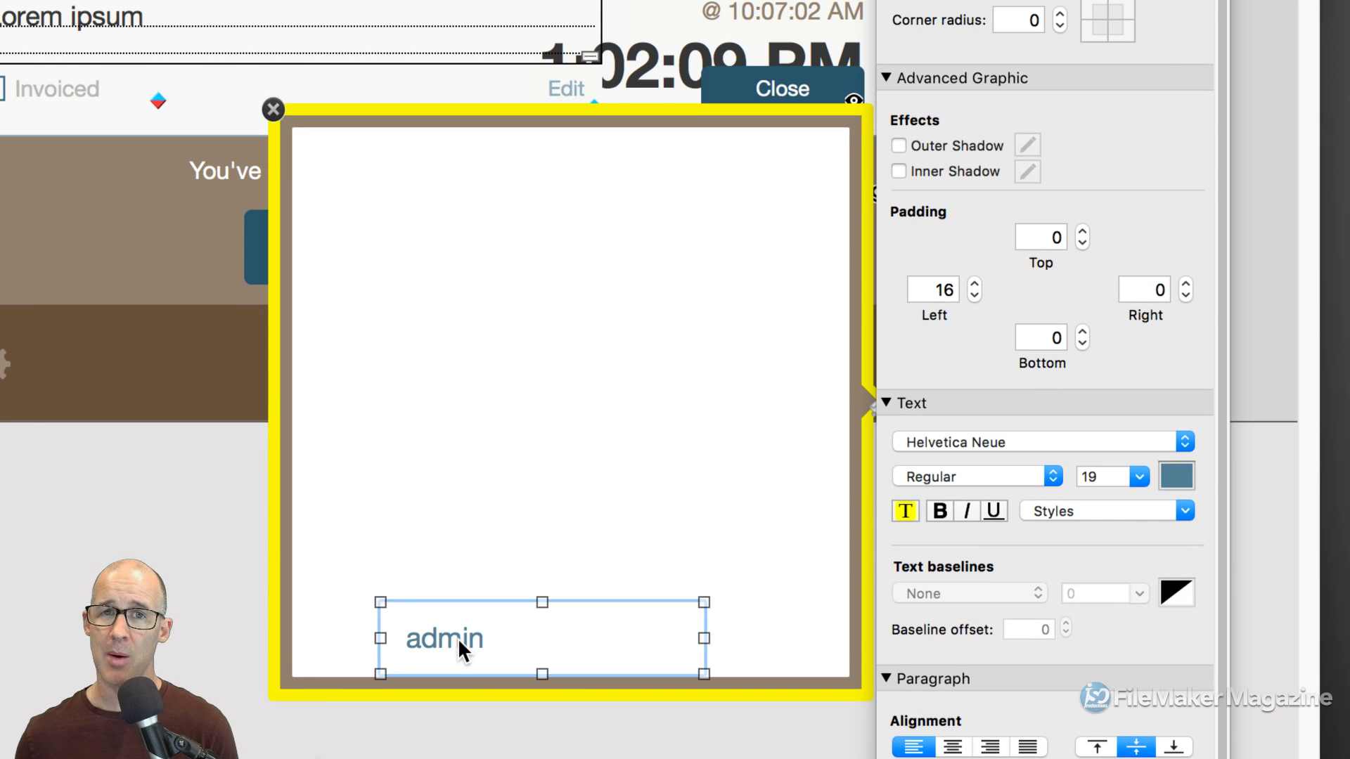
drag(458, 636, 495, 395)
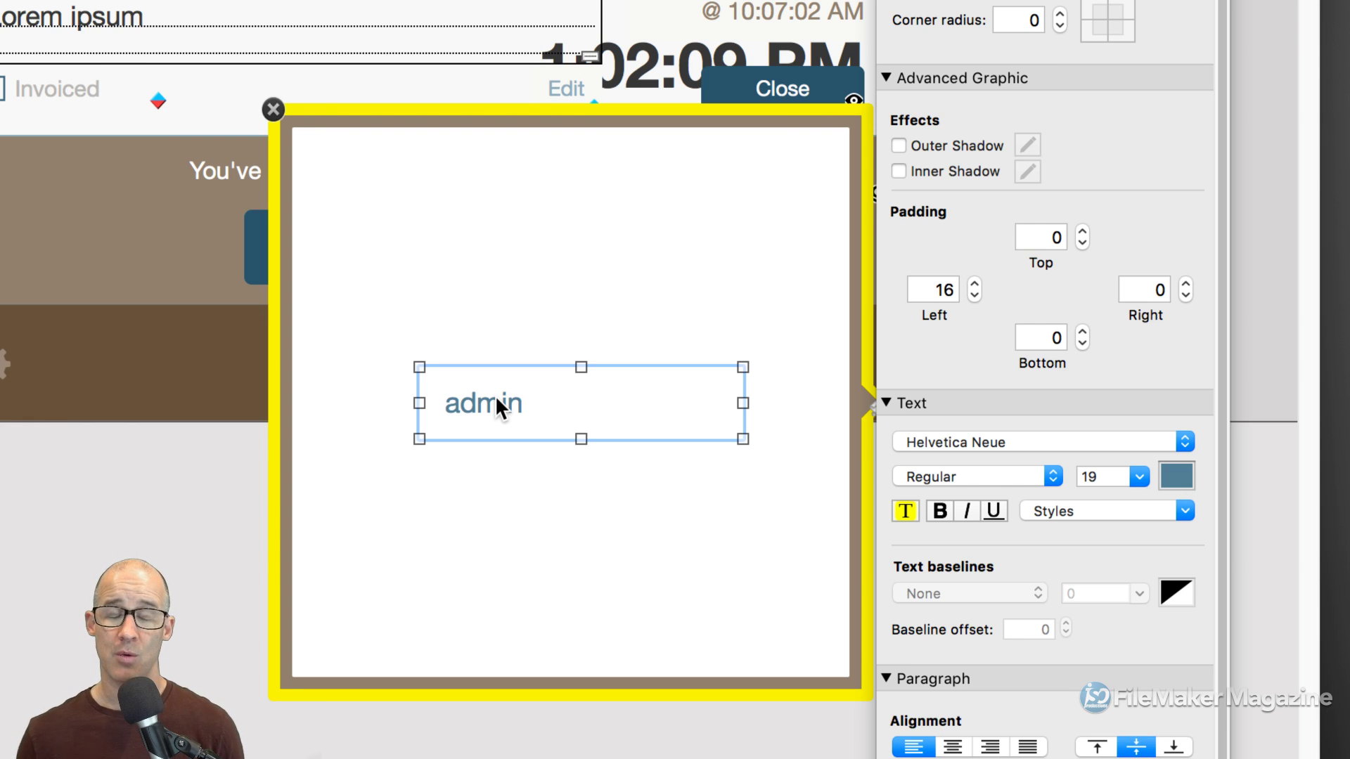
click(751, 306)
- Set the popover's line style to None, its line width to 0 and its line color to transparent
click(783, 267)
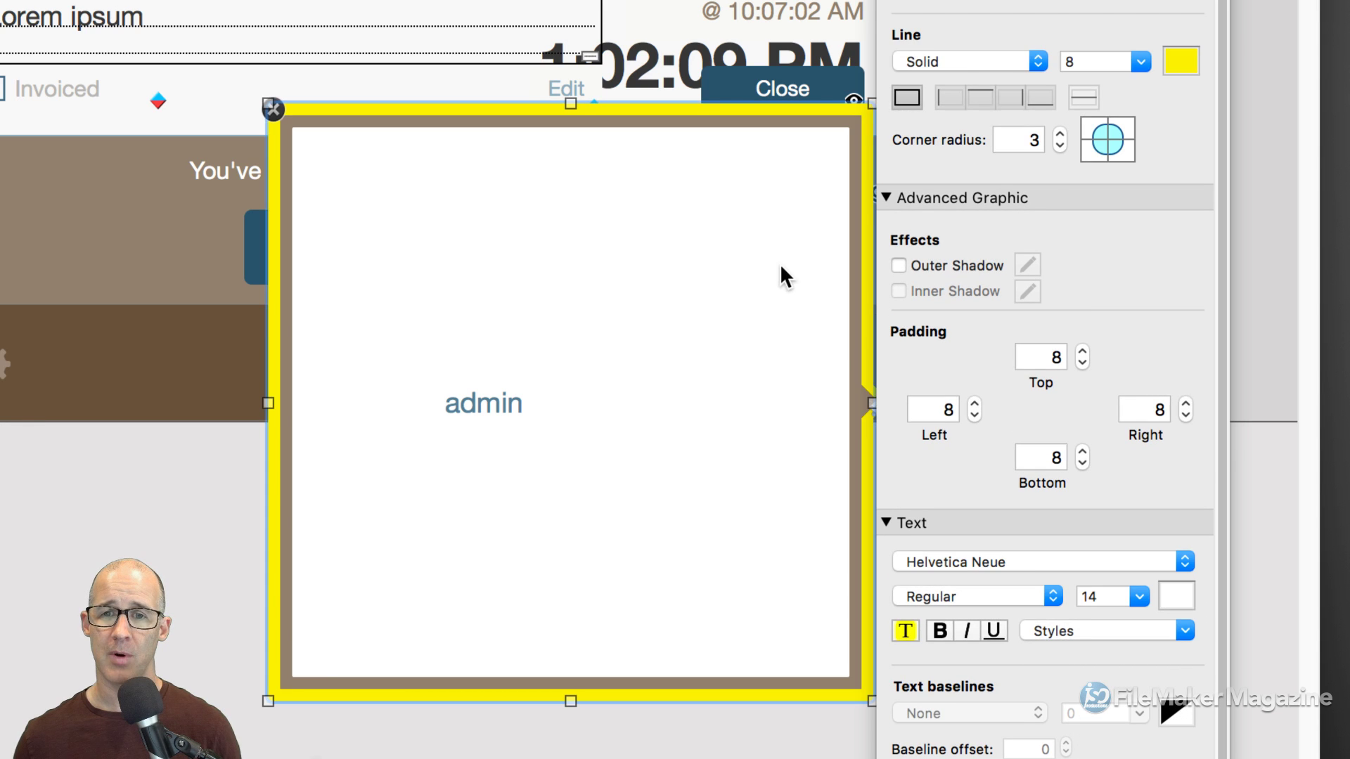
click(990, 64)
click(964, 45)
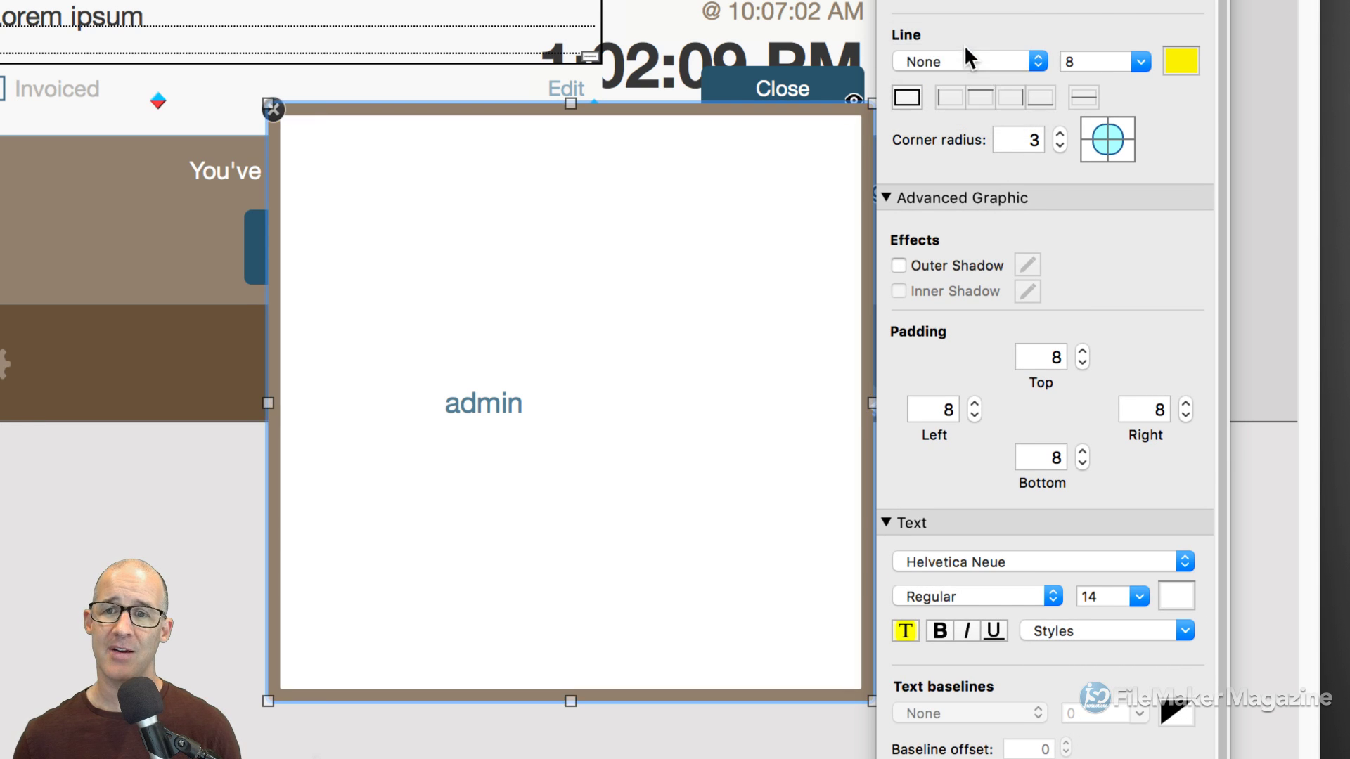
click(1077, 65)
text(0)
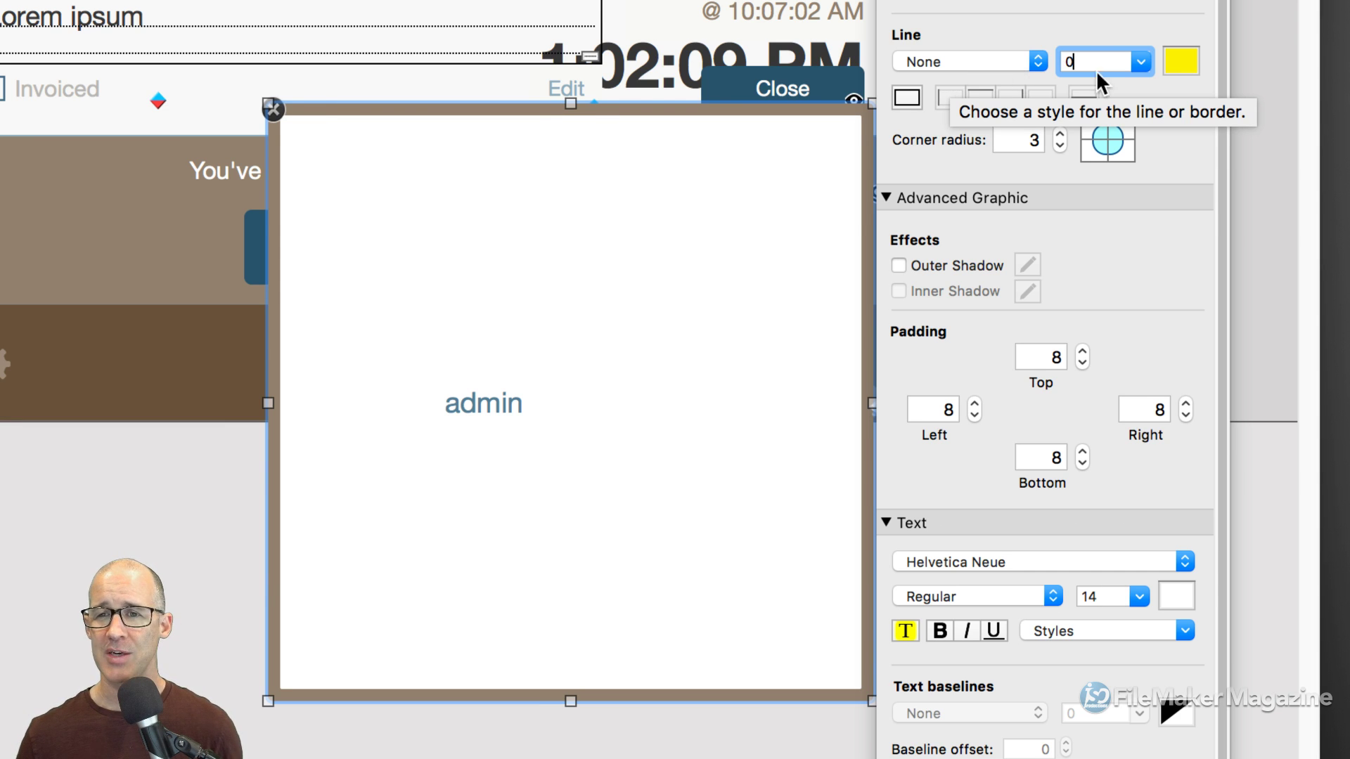
click(1179, 60)
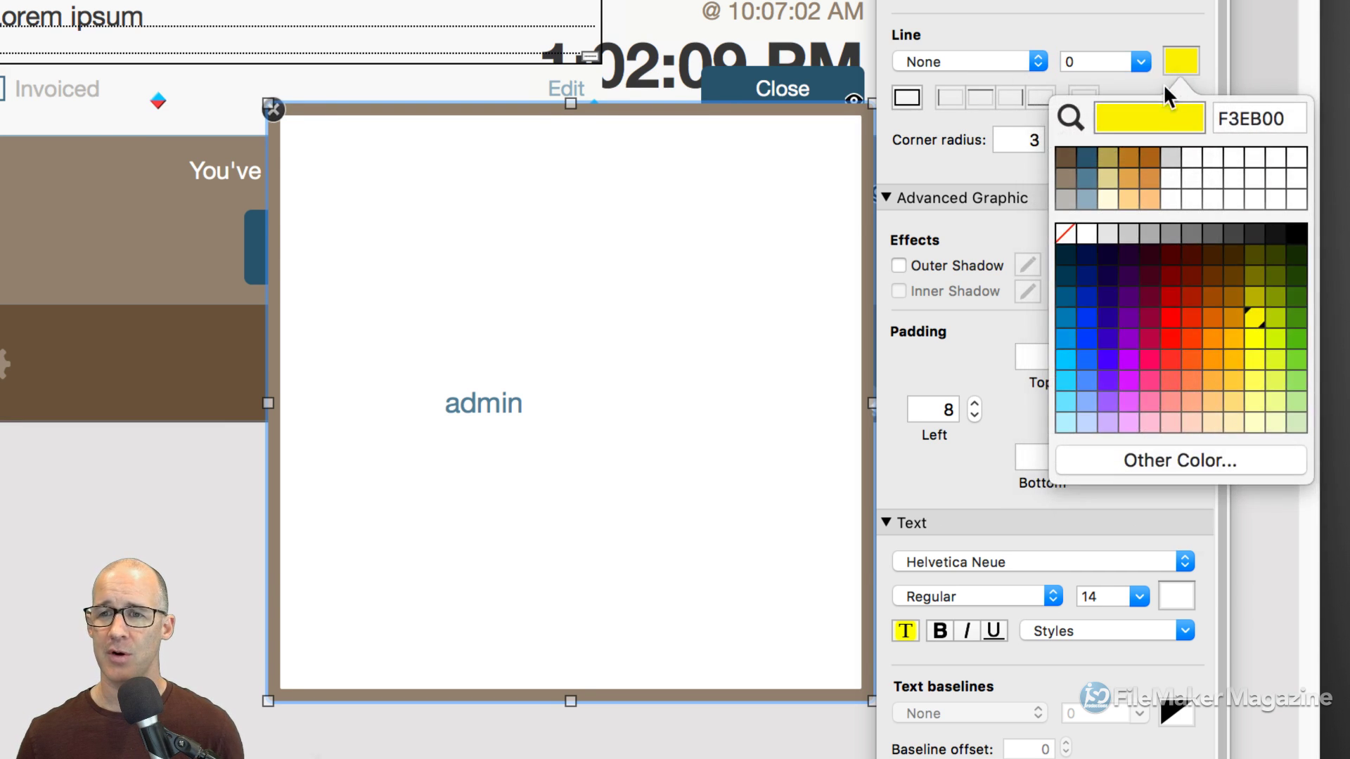
click(1066, 231)
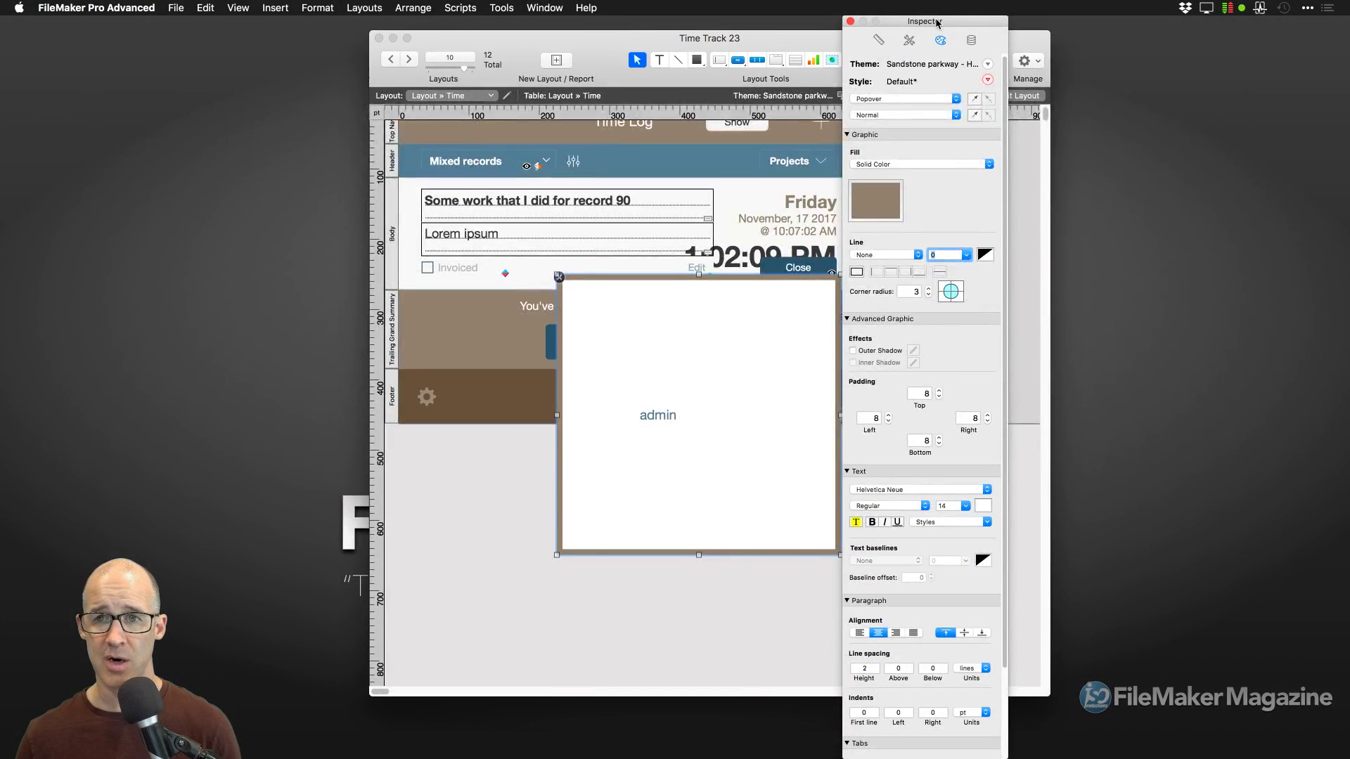
- Give the popover a solid brown line (663900) with a width of 8, moving the Inspector aside for a clear view
drag(938, 21, 955, 149)
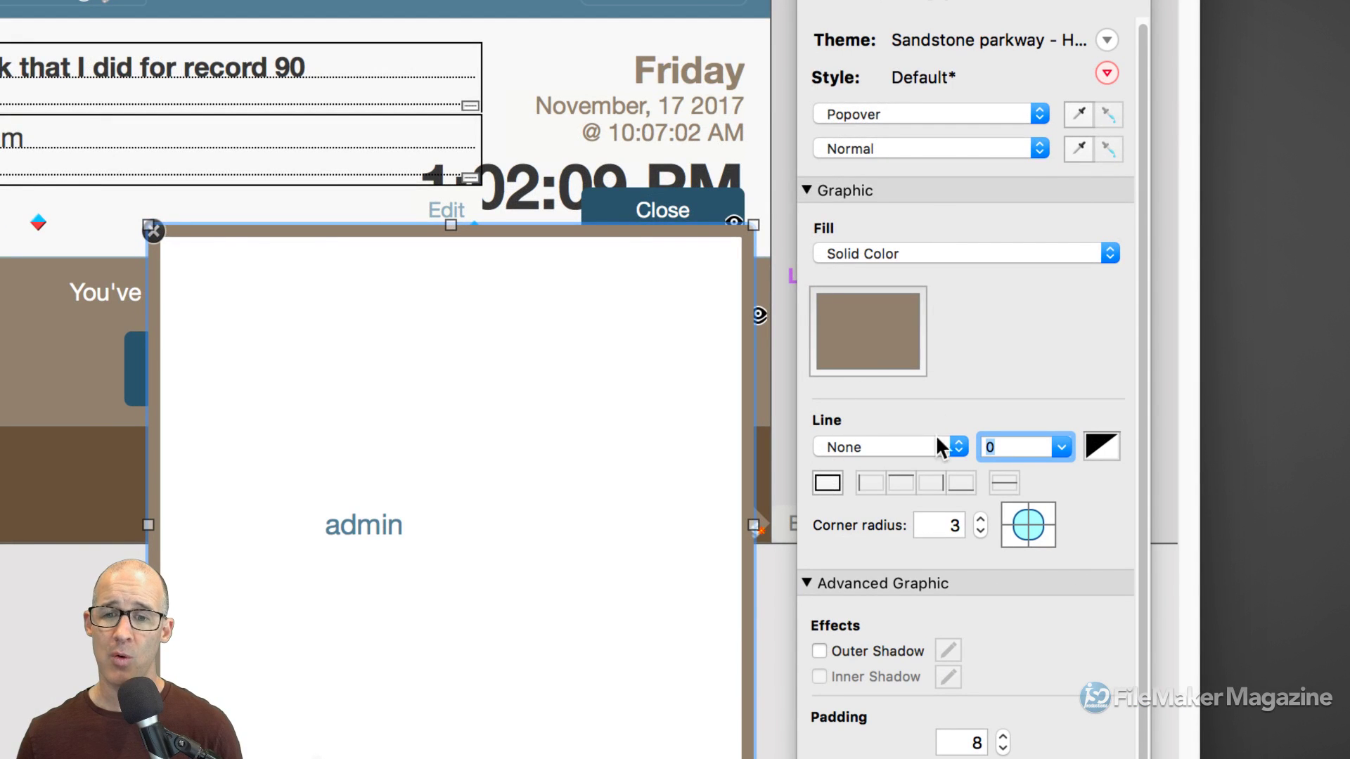
click(919, 446)
click(920, 464)
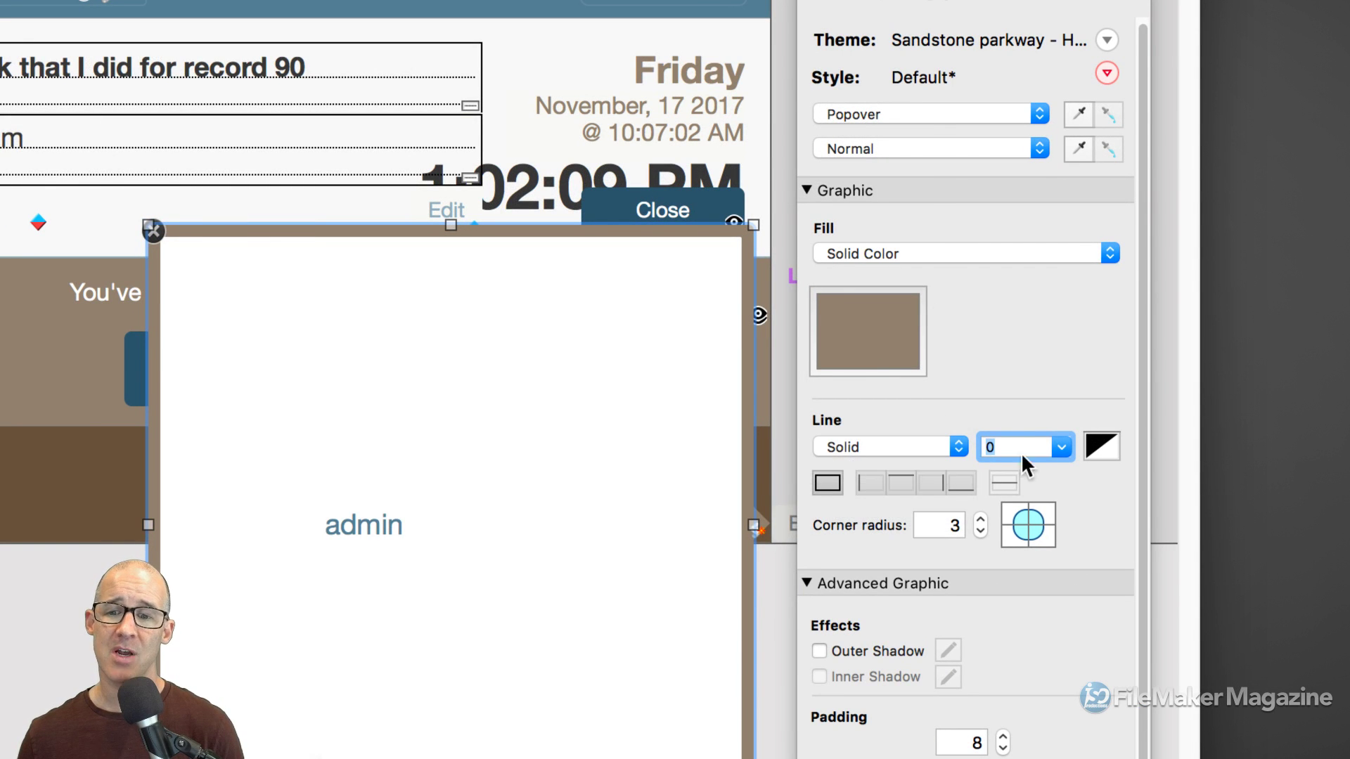
click(1062, 447)
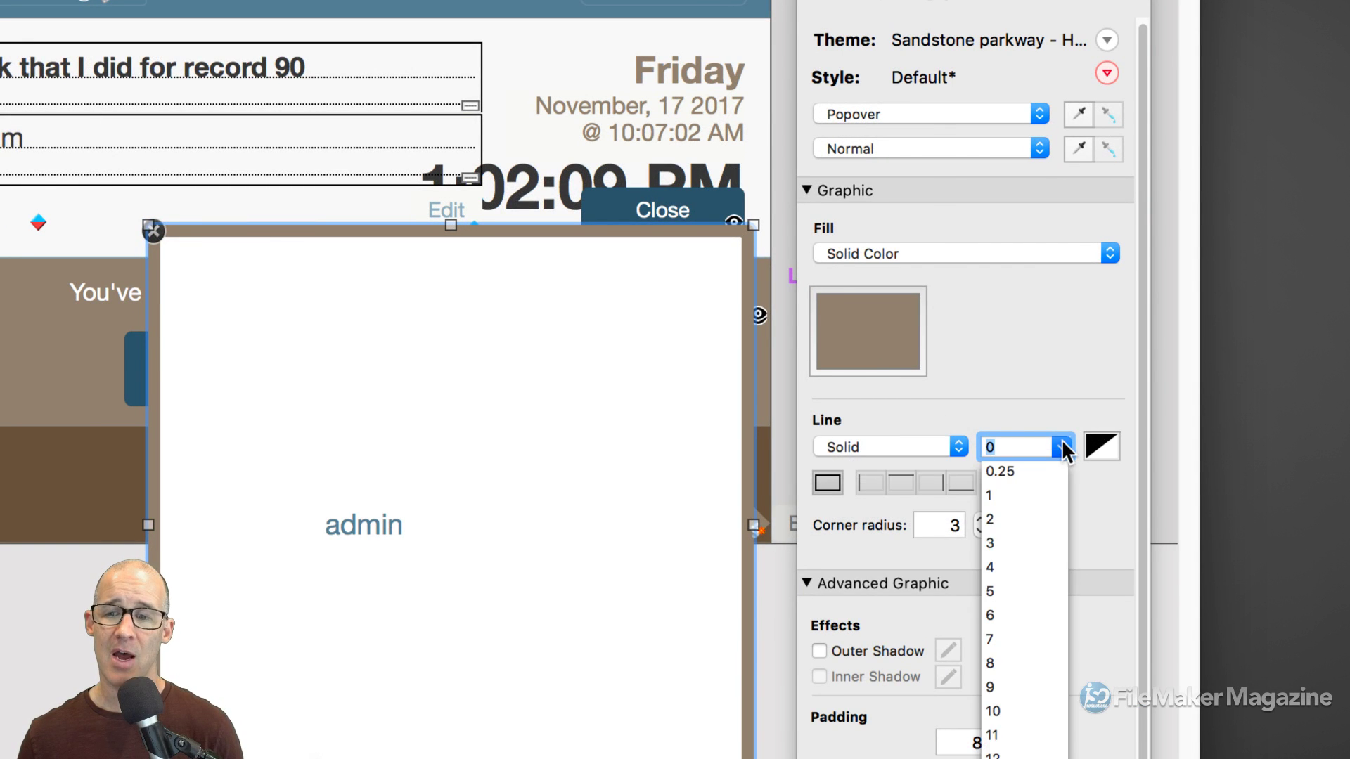
click(1000, 662)
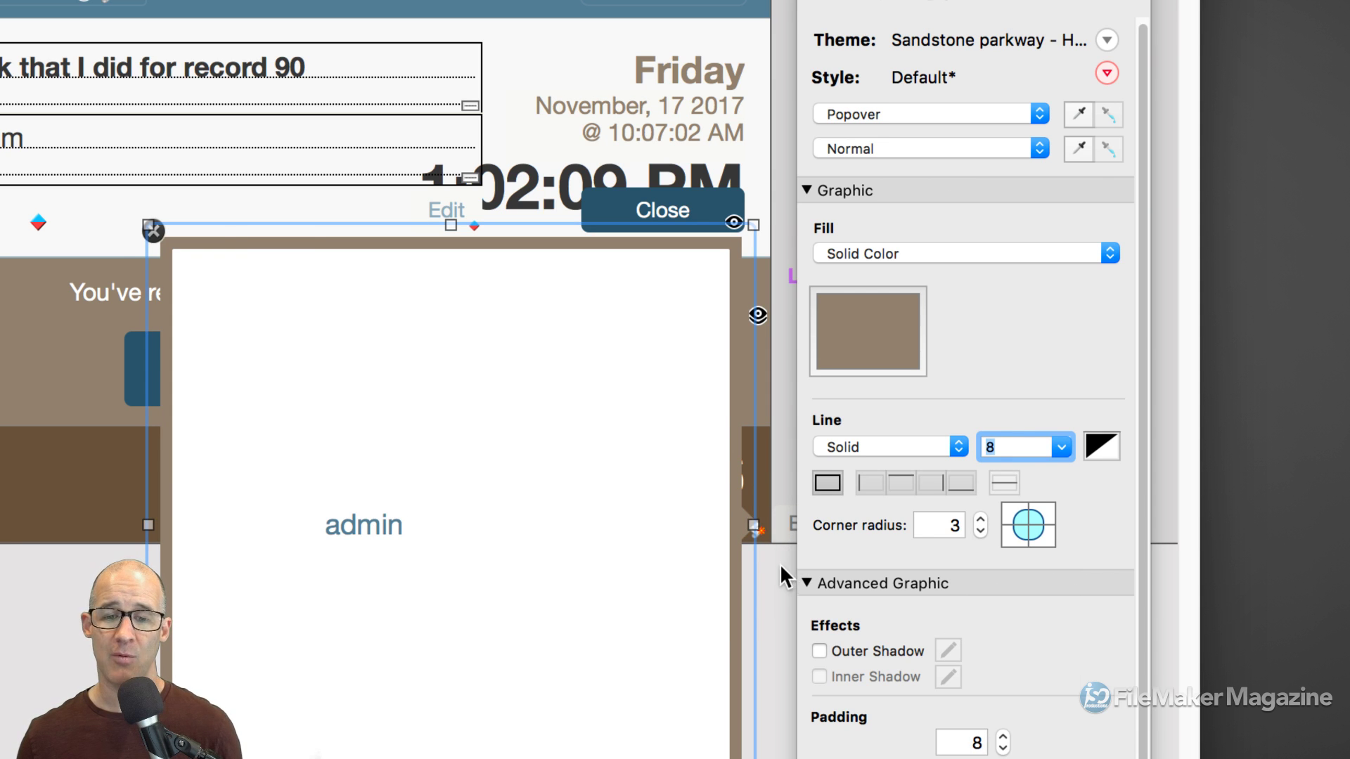
click(1096, 445)
click(1127, 654)
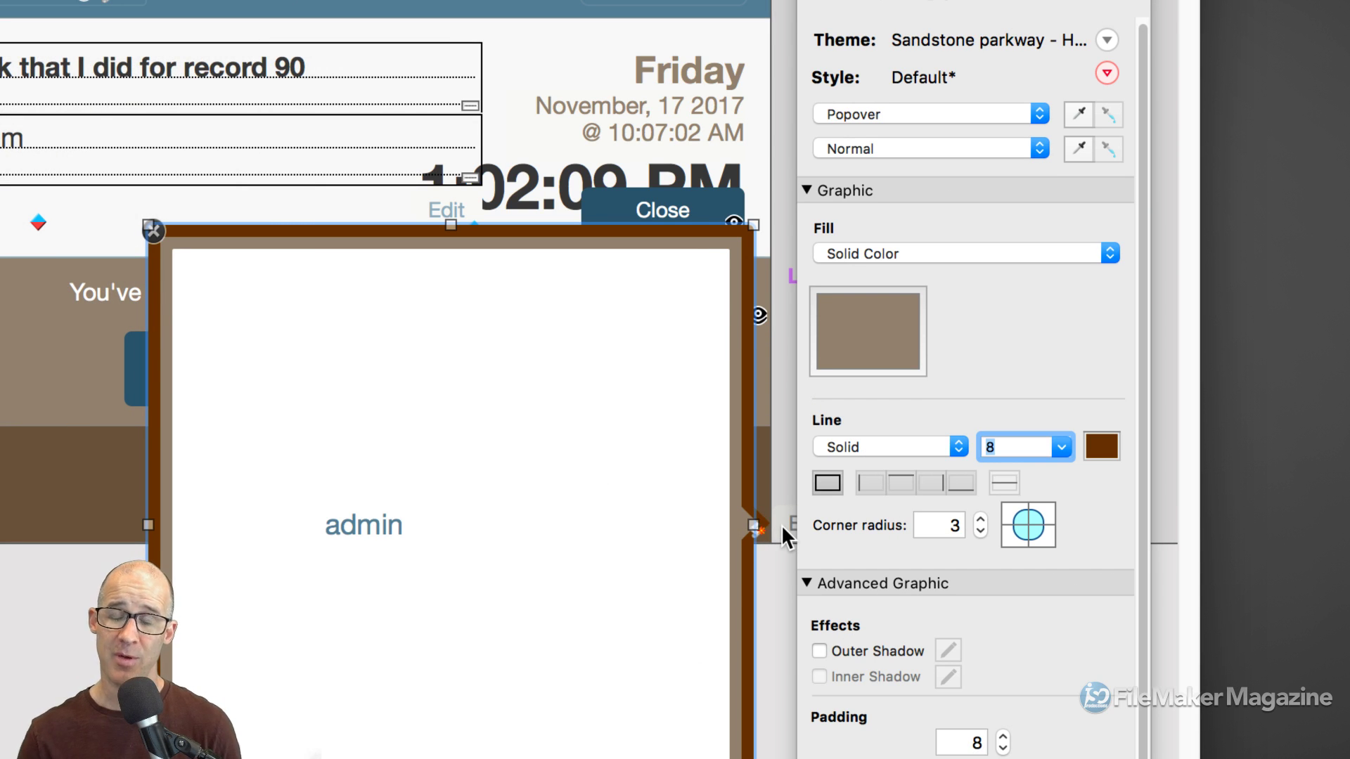
- Increase the popover's line width to 20 and make the line color transparent
click(1061, 447)
text(20)
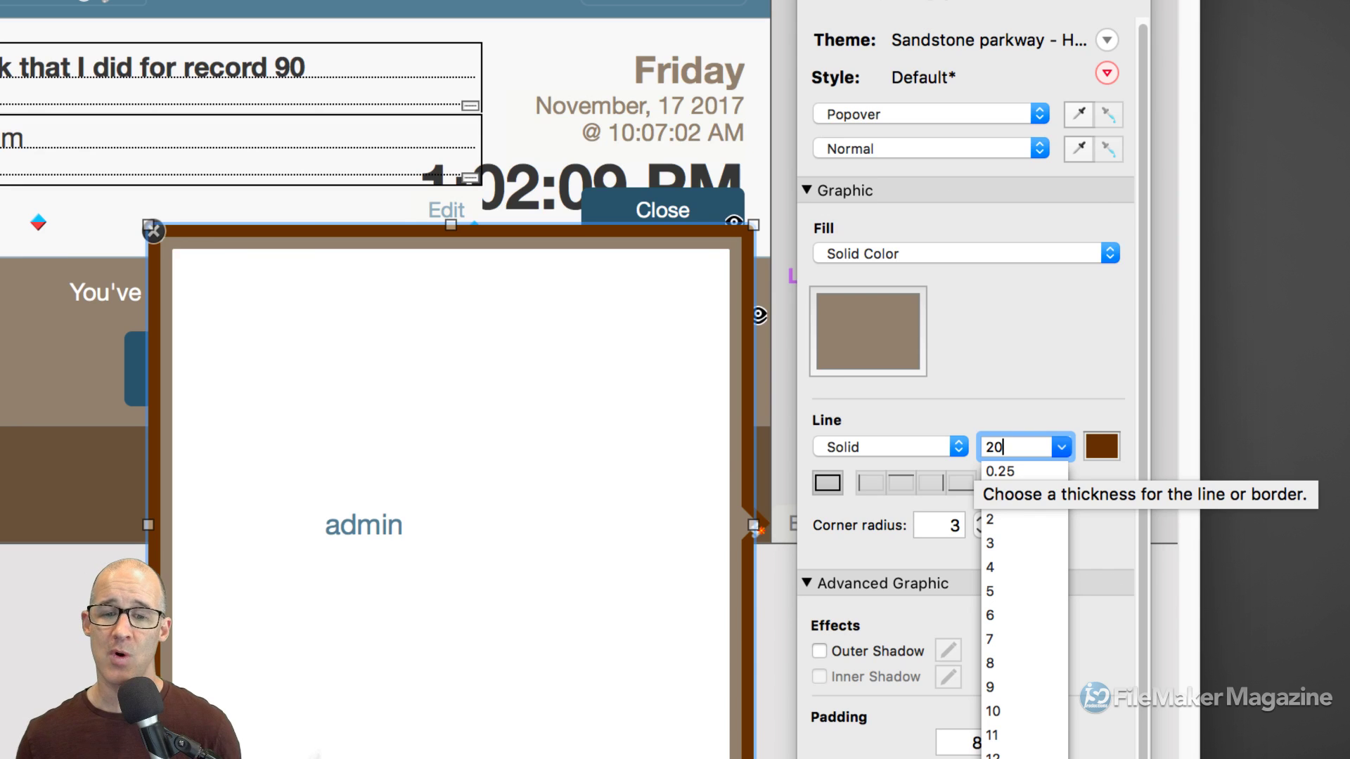
key(Return)
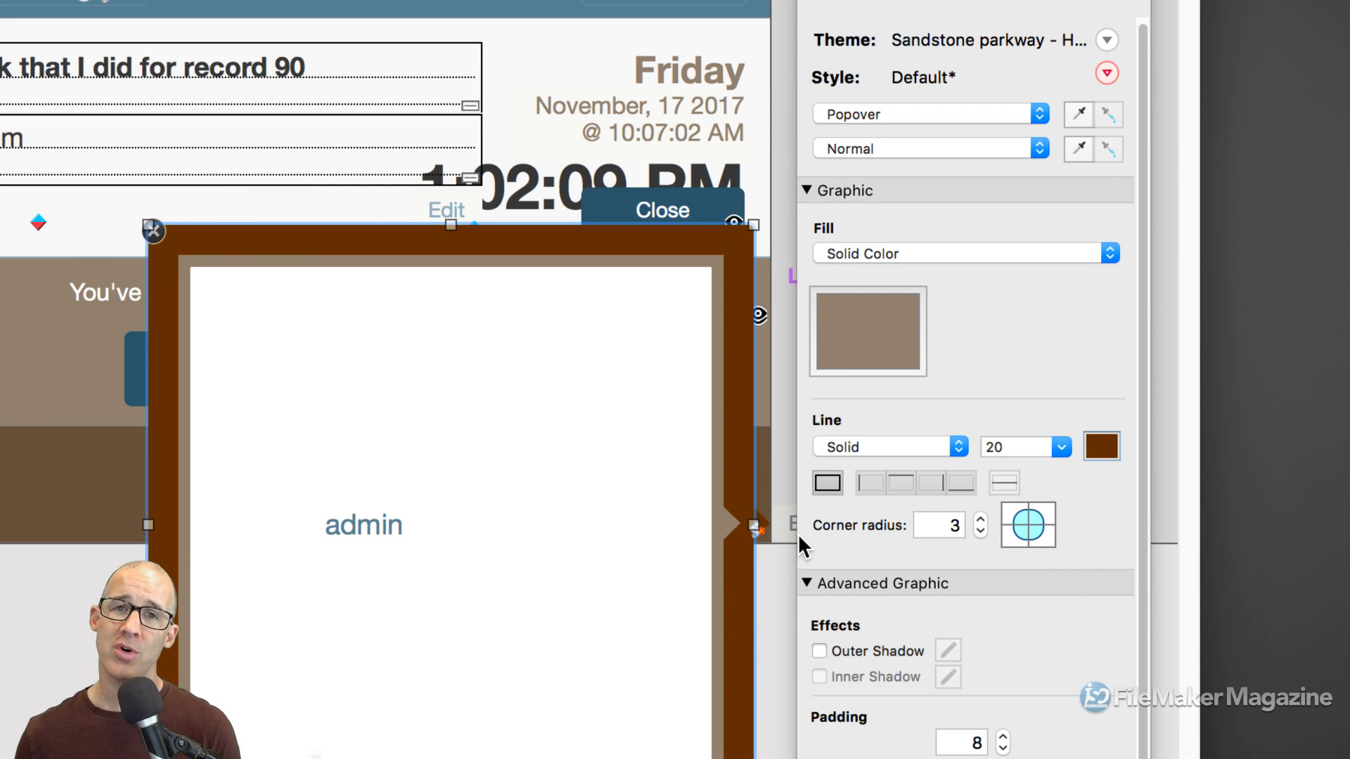
click(1106, 448)
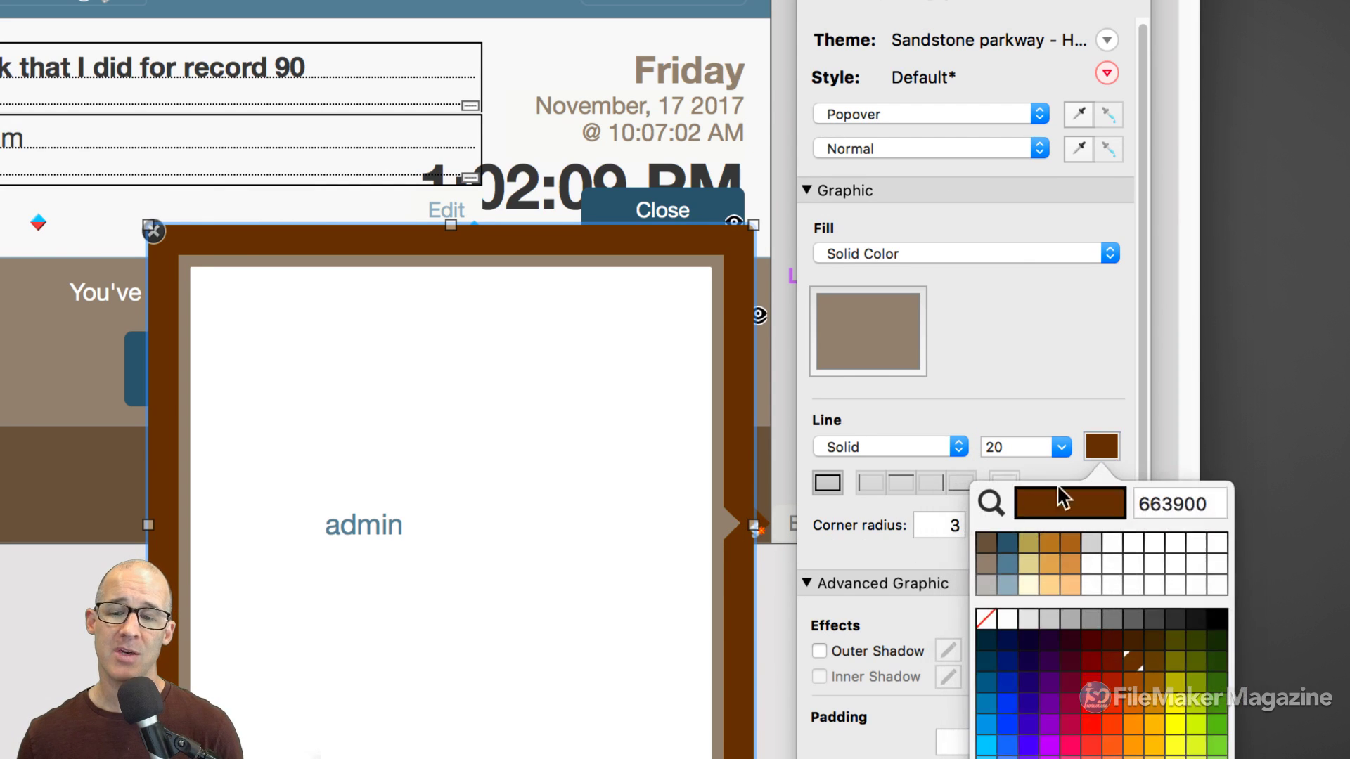
click(982, 615)
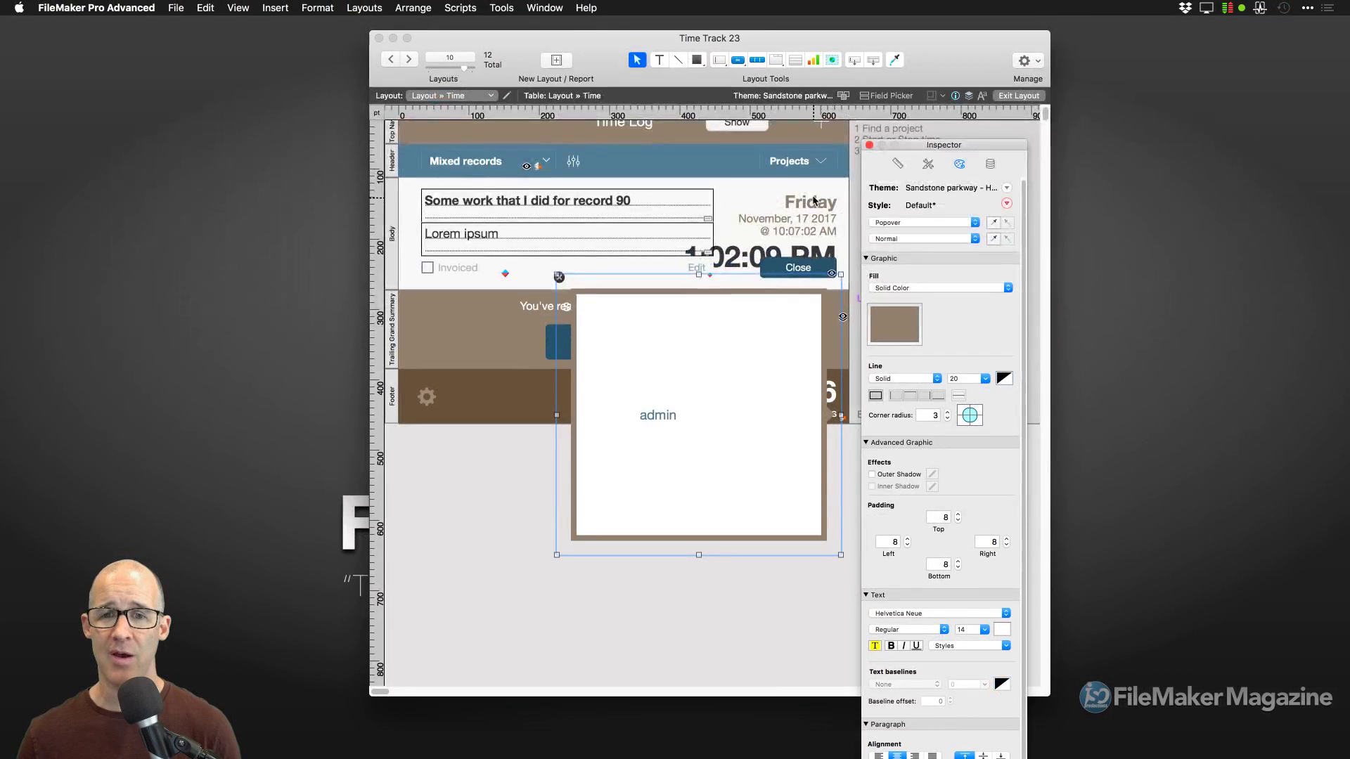
- Switch to Browse mode and open the Projects popover to view its styling
key(super+b)
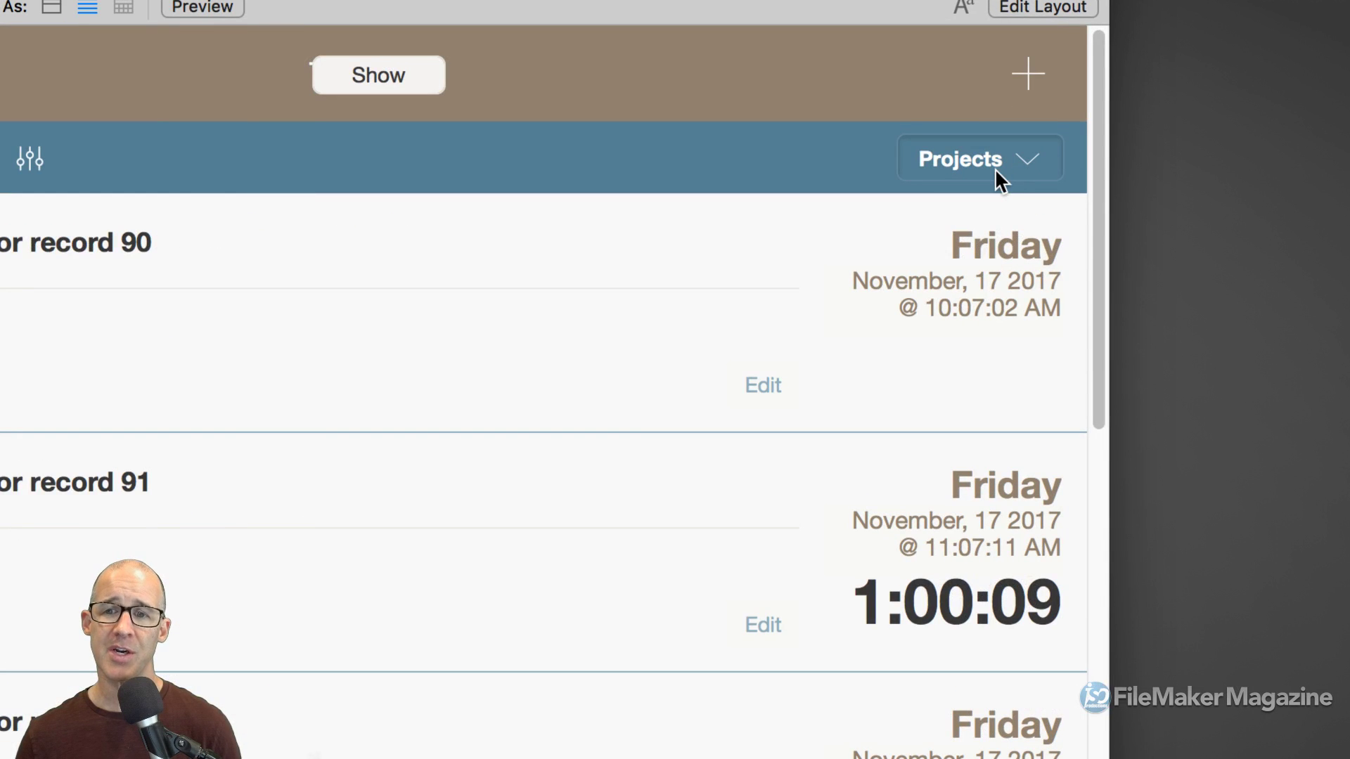
click(992, 170)
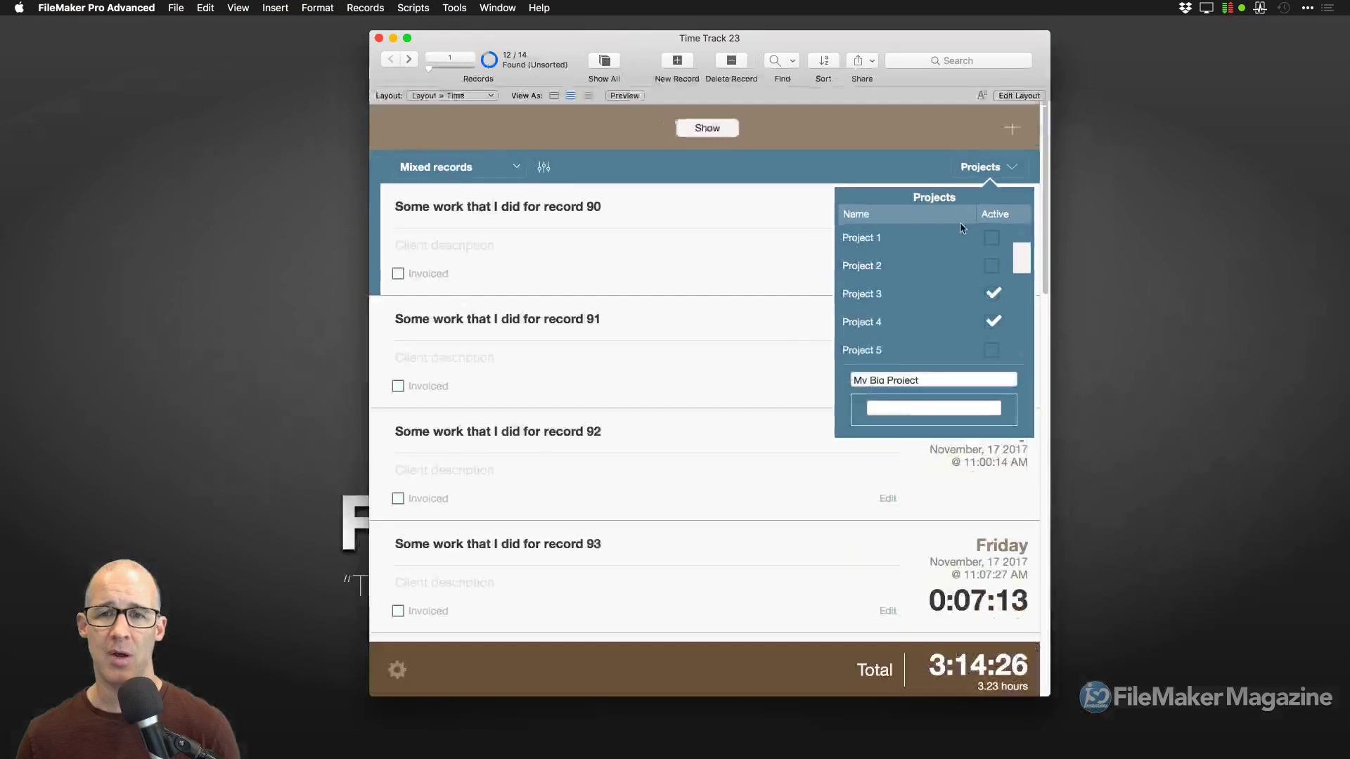
- Return to Layout mode and open the off-layout button's popover panel for editing, dismissing its setup options
key(super+l)
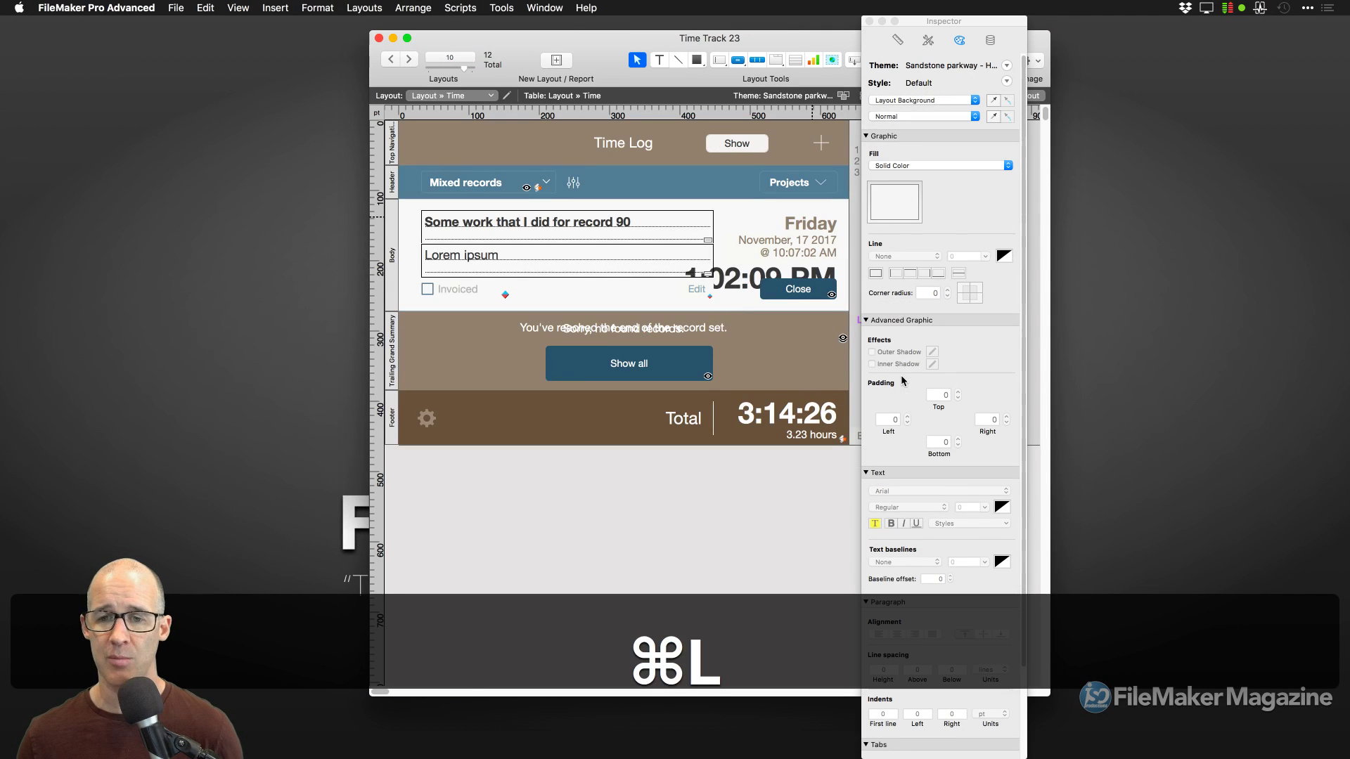
double_click(852, 438)
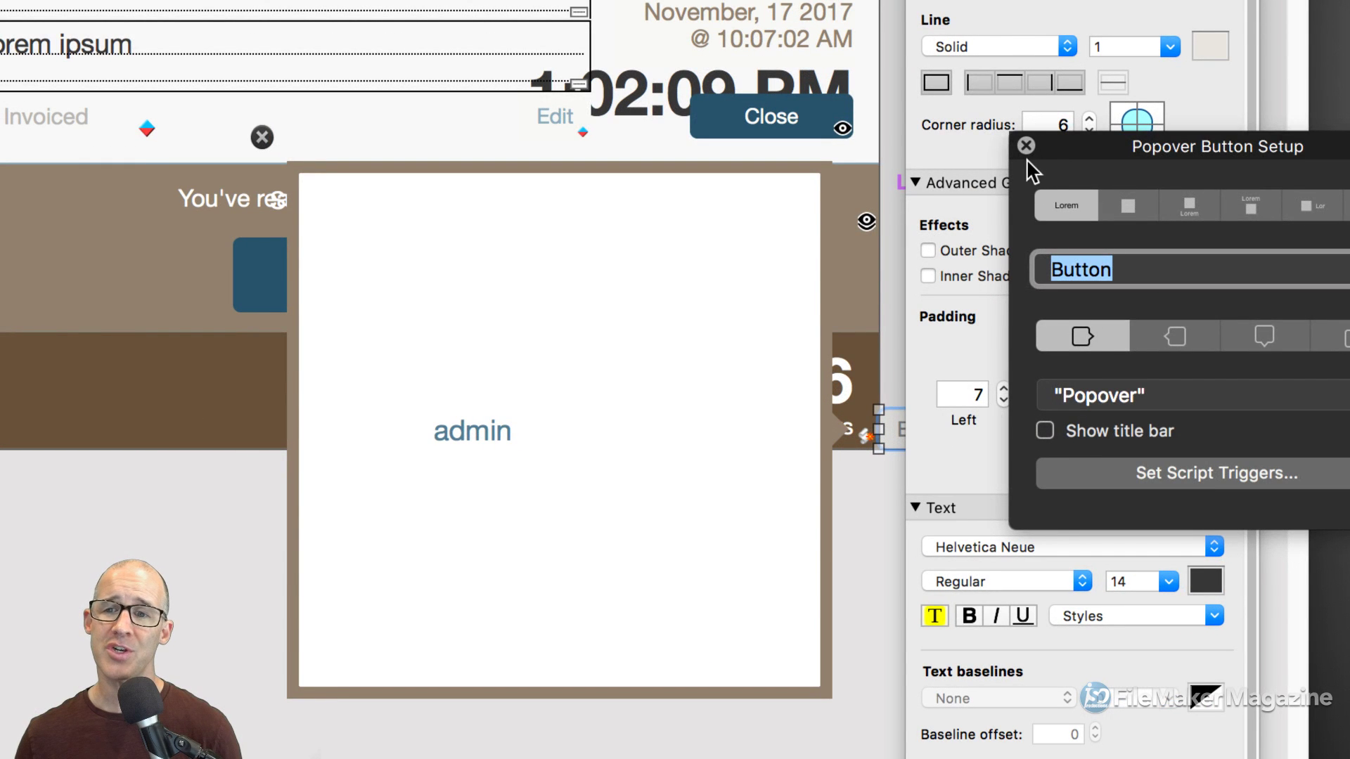
click(1026, 145)
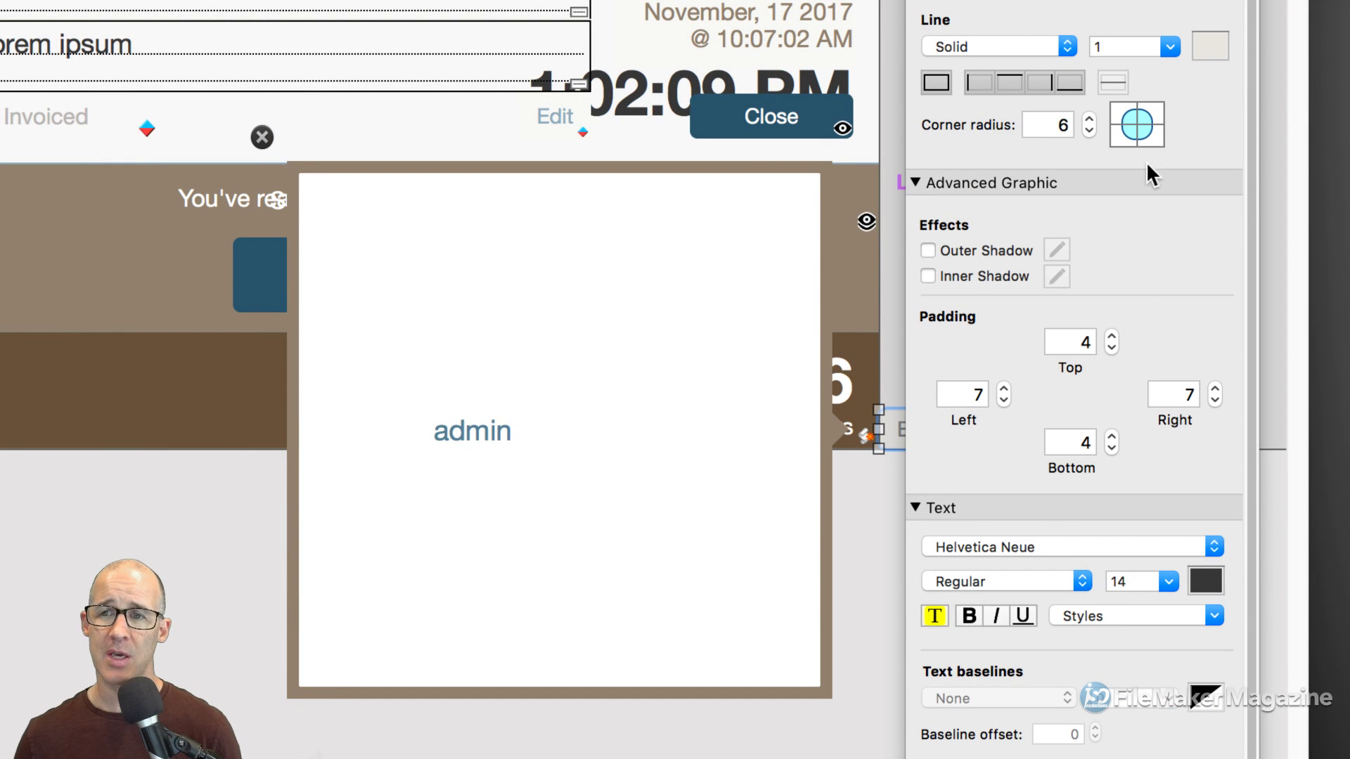
- Set the popover's line style to None and its line width to 0
click(791, 236)
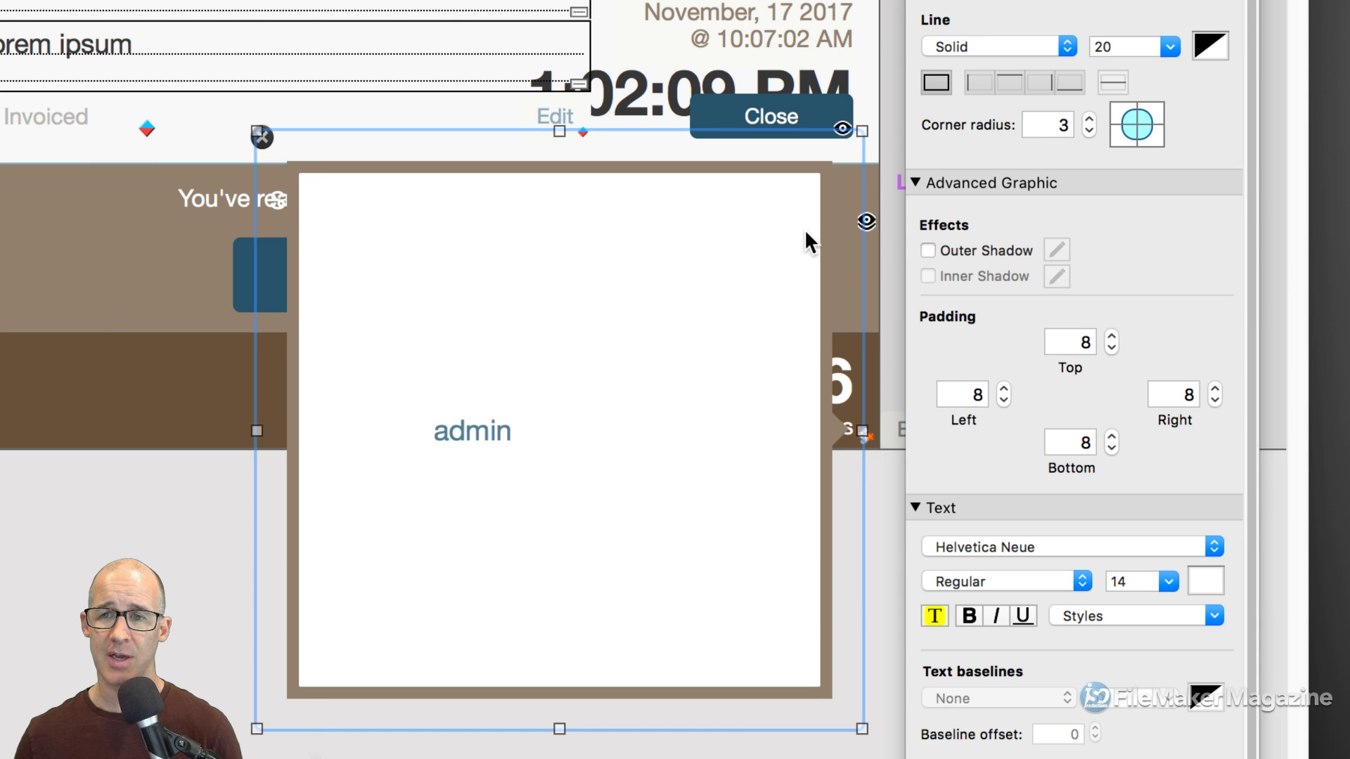
click(1048, 49)
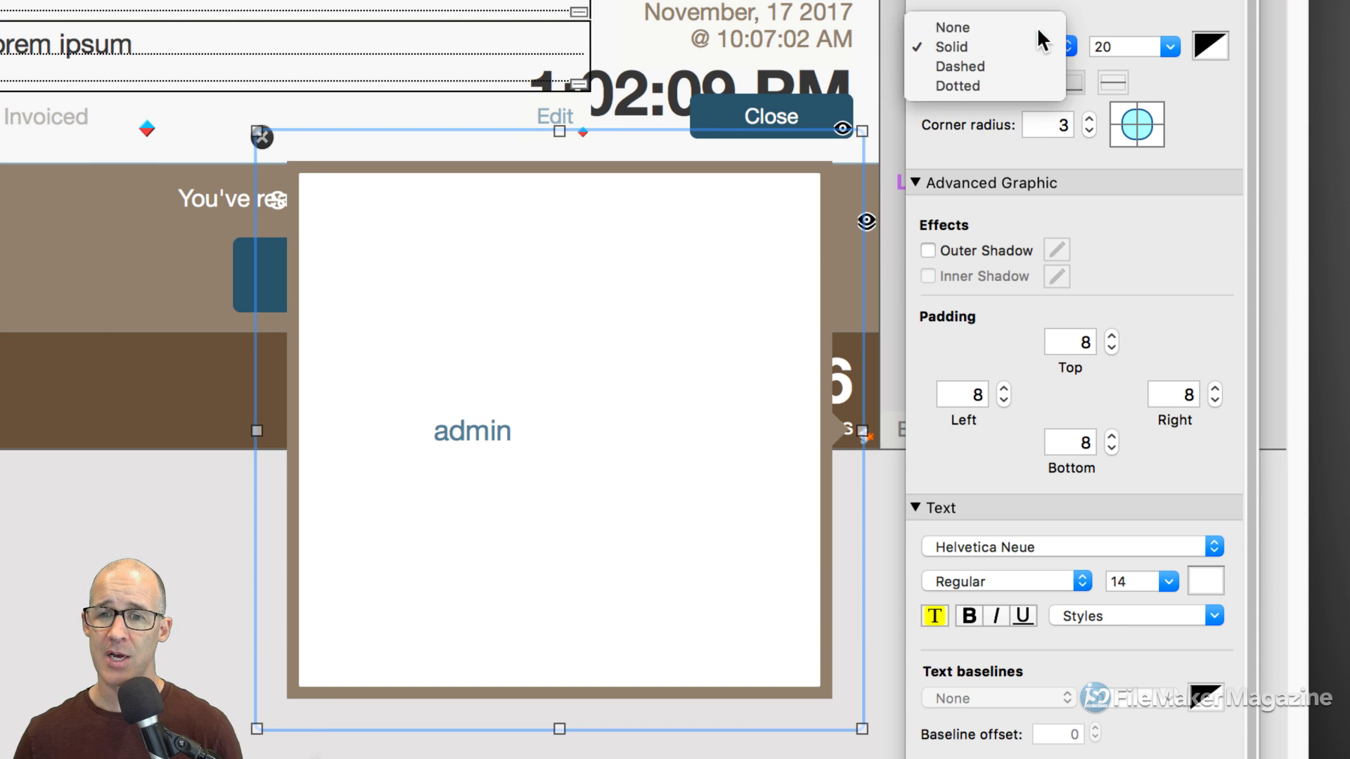
click(1039, 27)
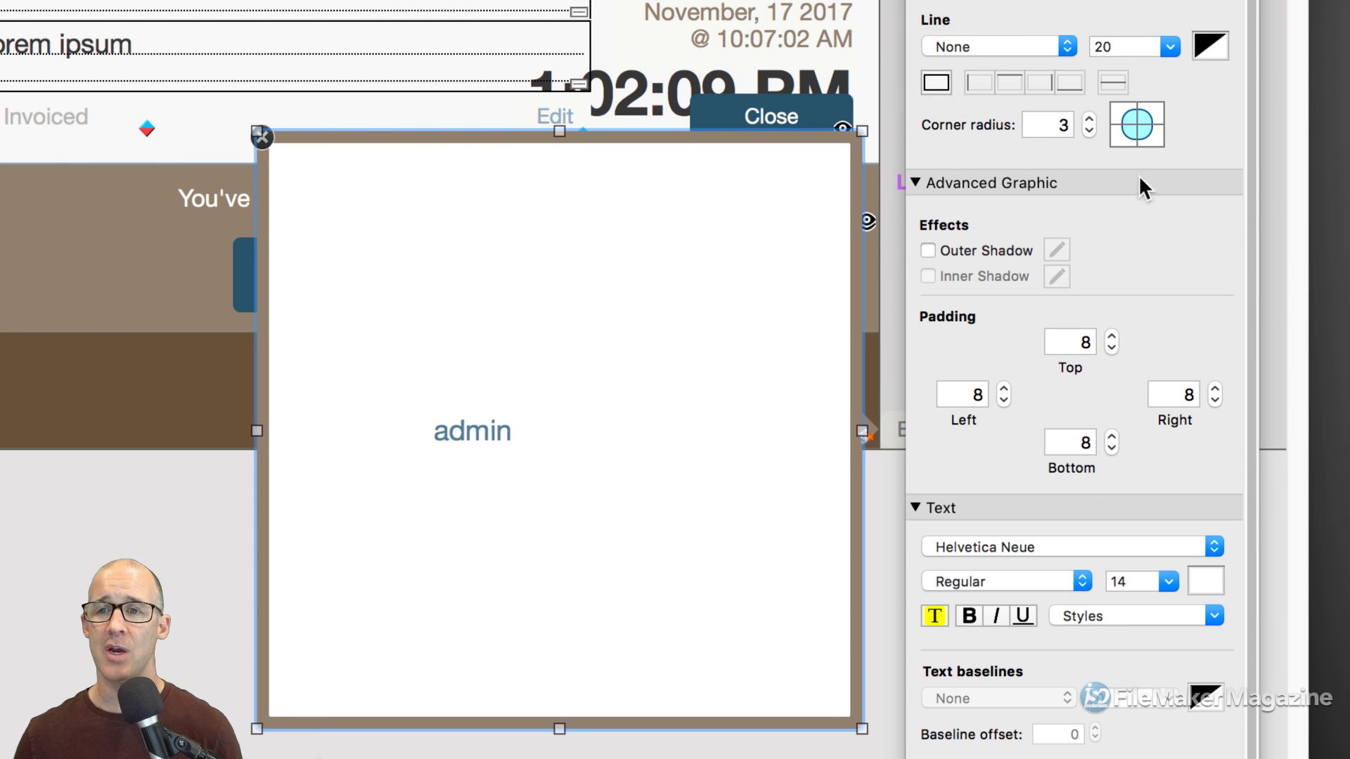
double_click(1122, 48)
text(0)
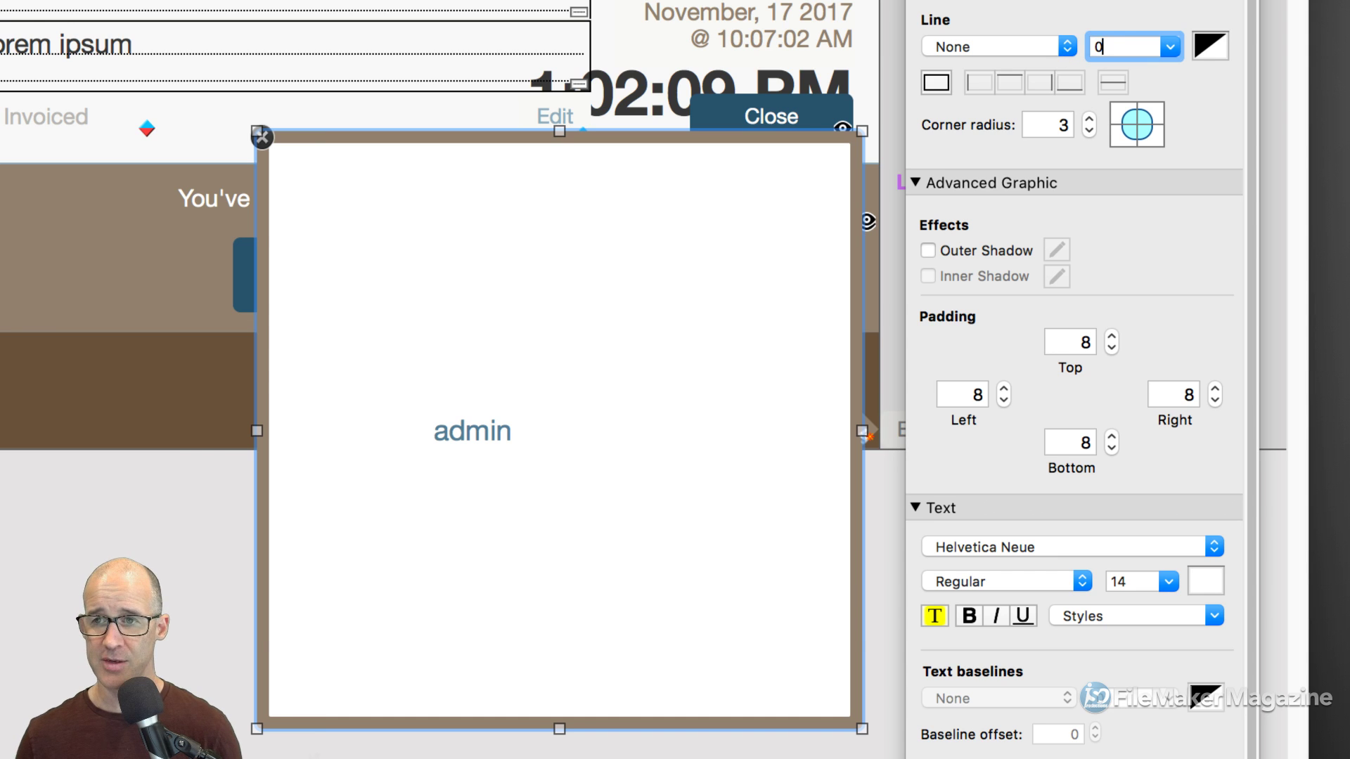
key(Return)
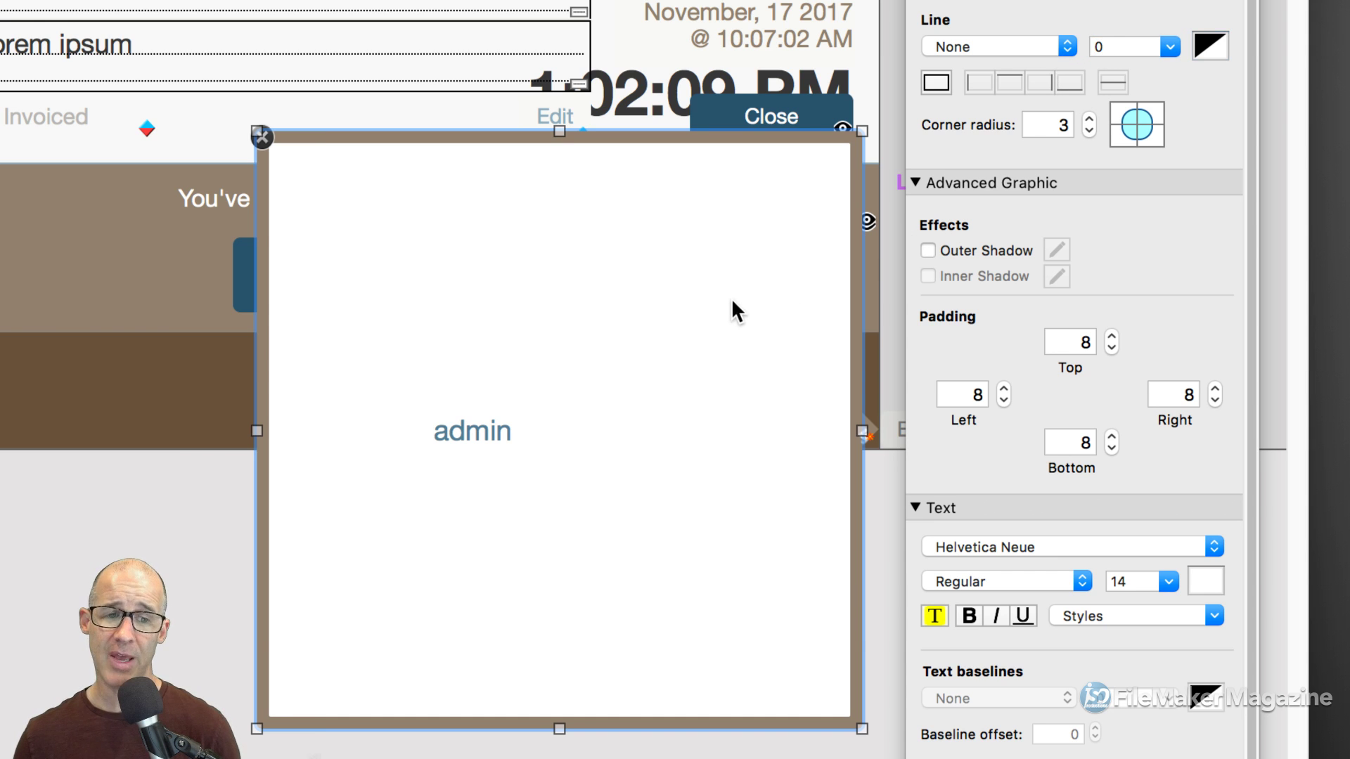
- Delete the admin text from inside the popover and reselect the popover panel
click(458, 442)
key(Delete)
click(677, 308)
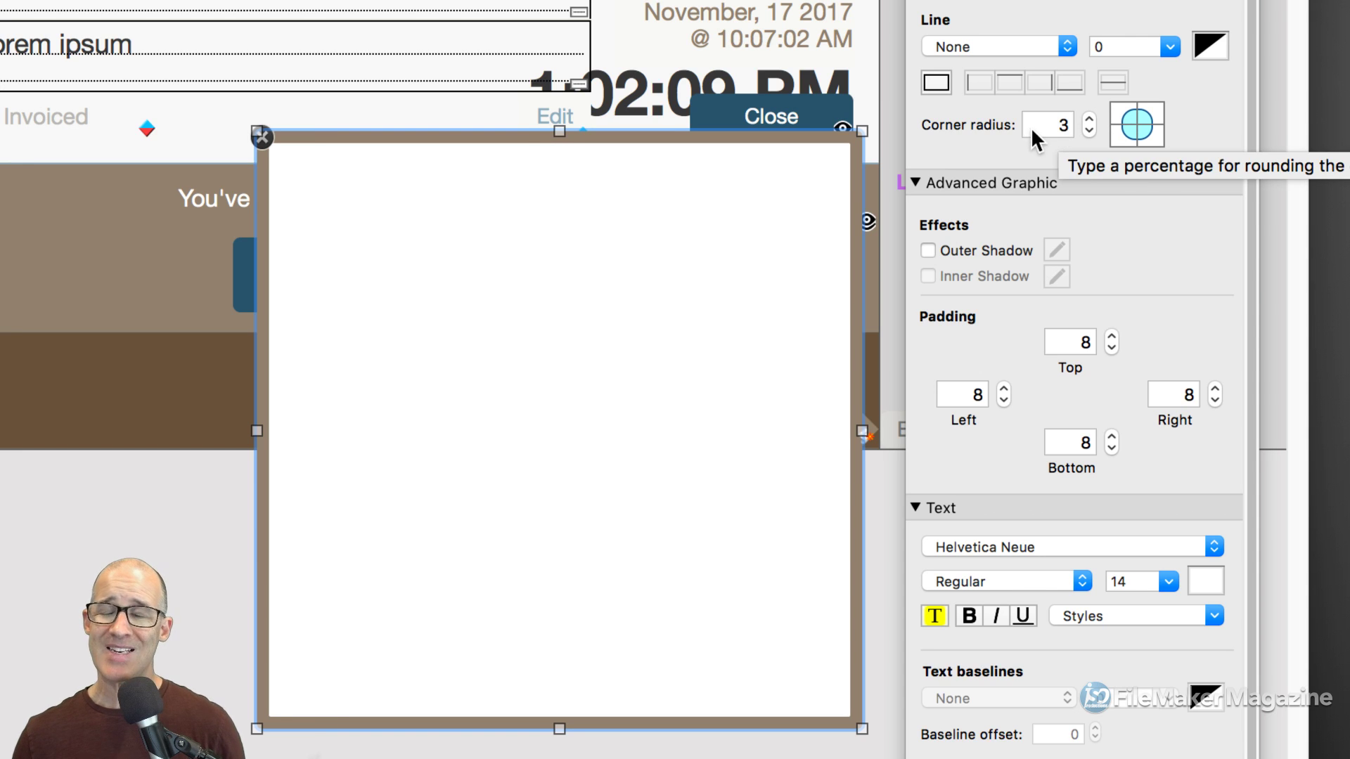
- Try a corner radius of 7 on the popover, then increase it to 13
double_click(1069, 125)
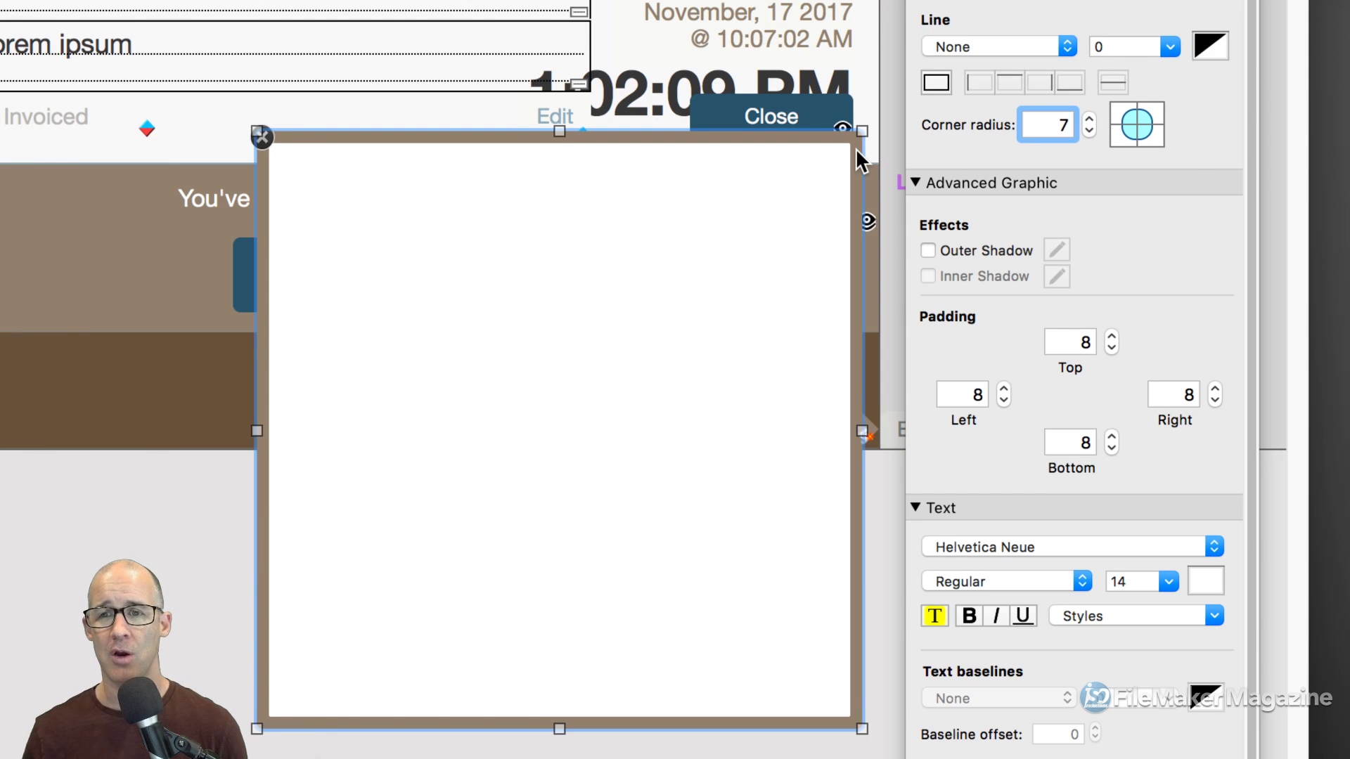
double_click(1065, 125)
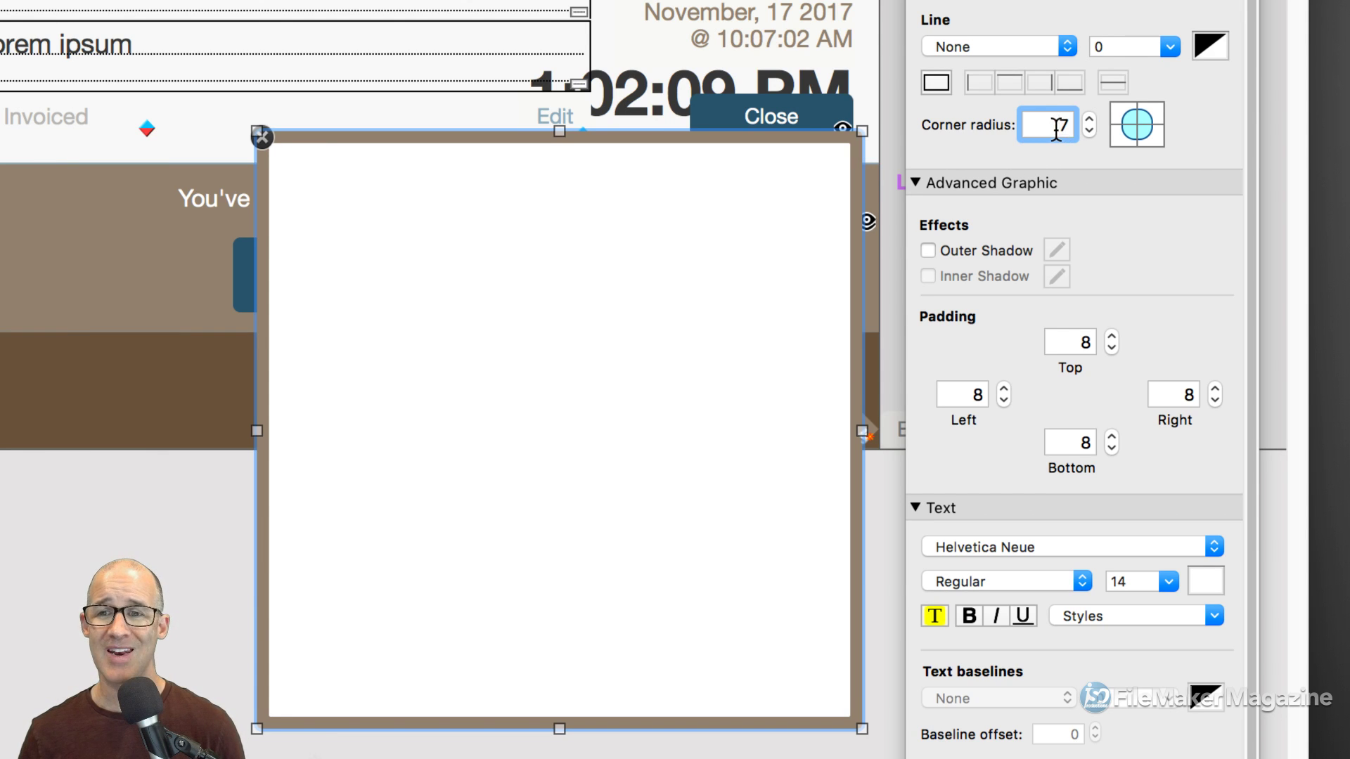
key(Tab)
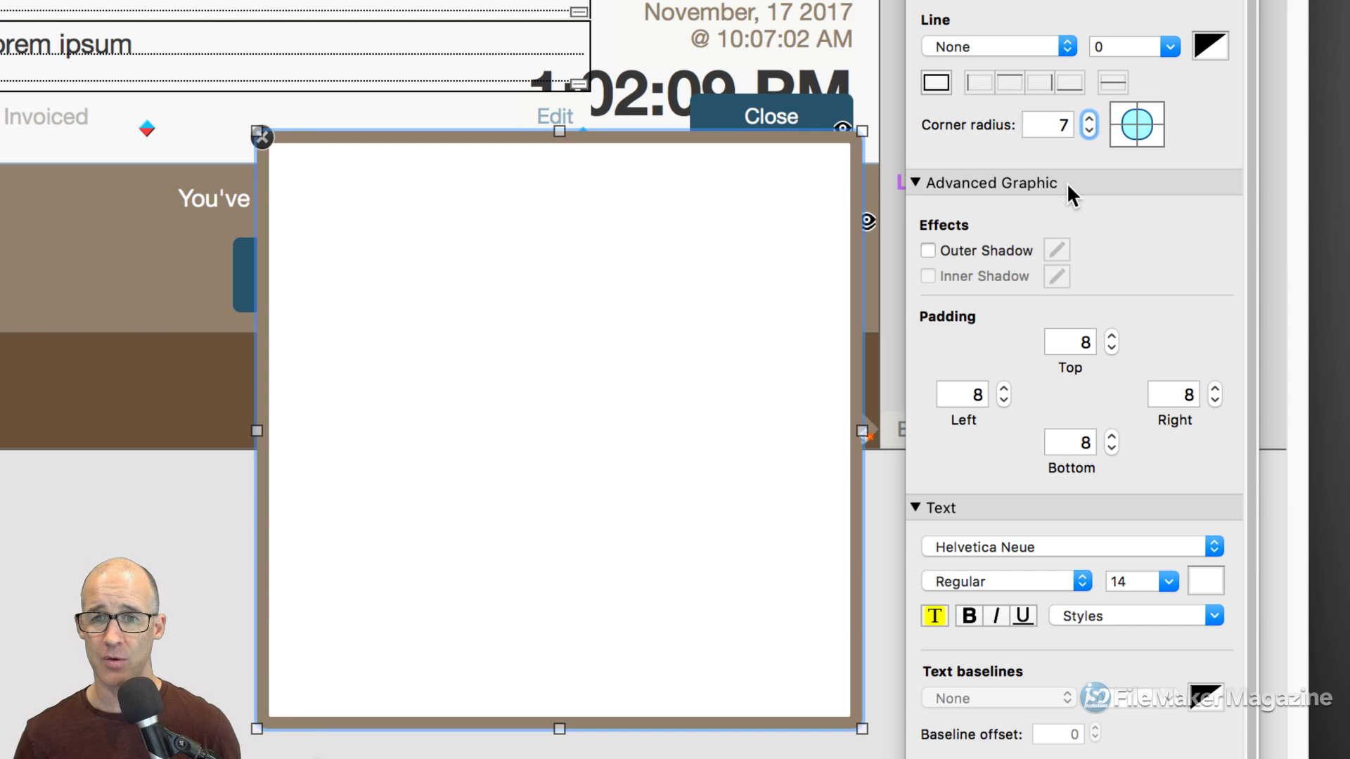
click(1060, 128)
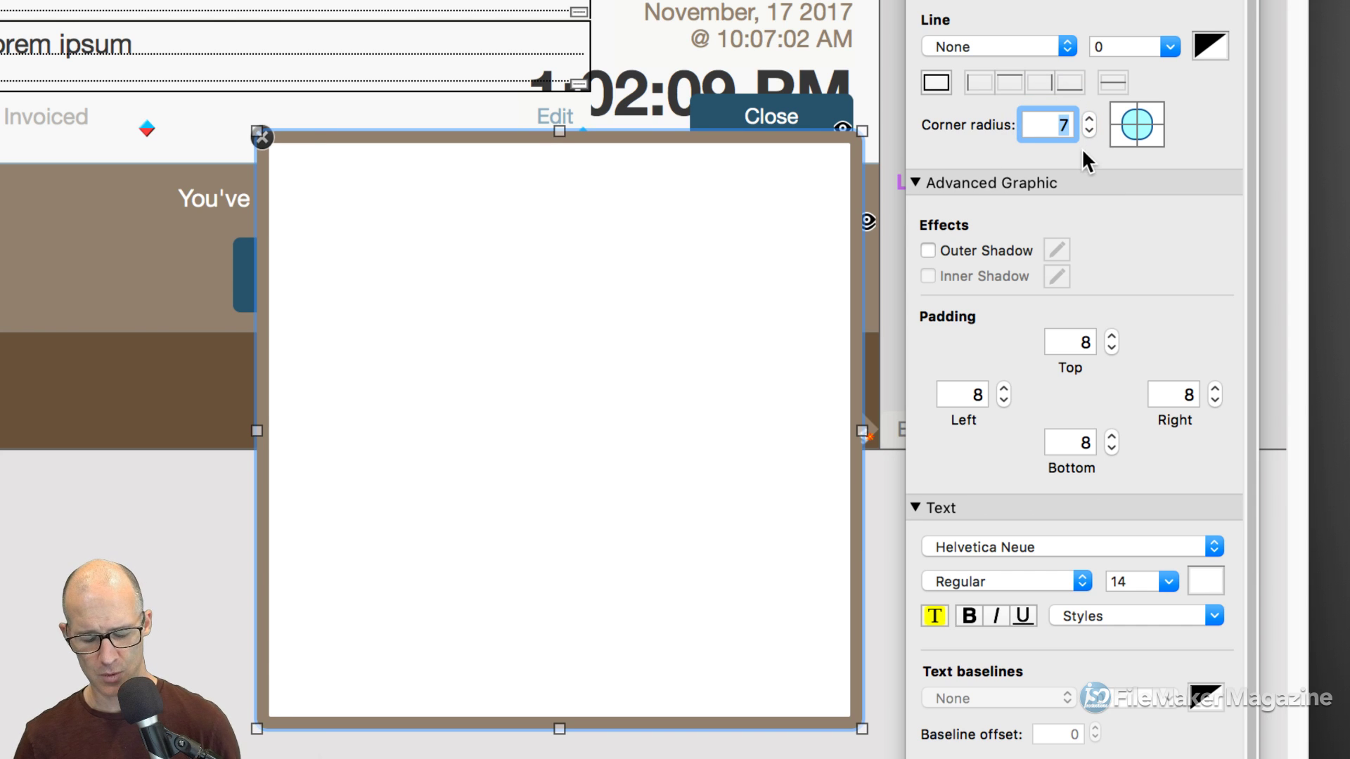
key(Tab)
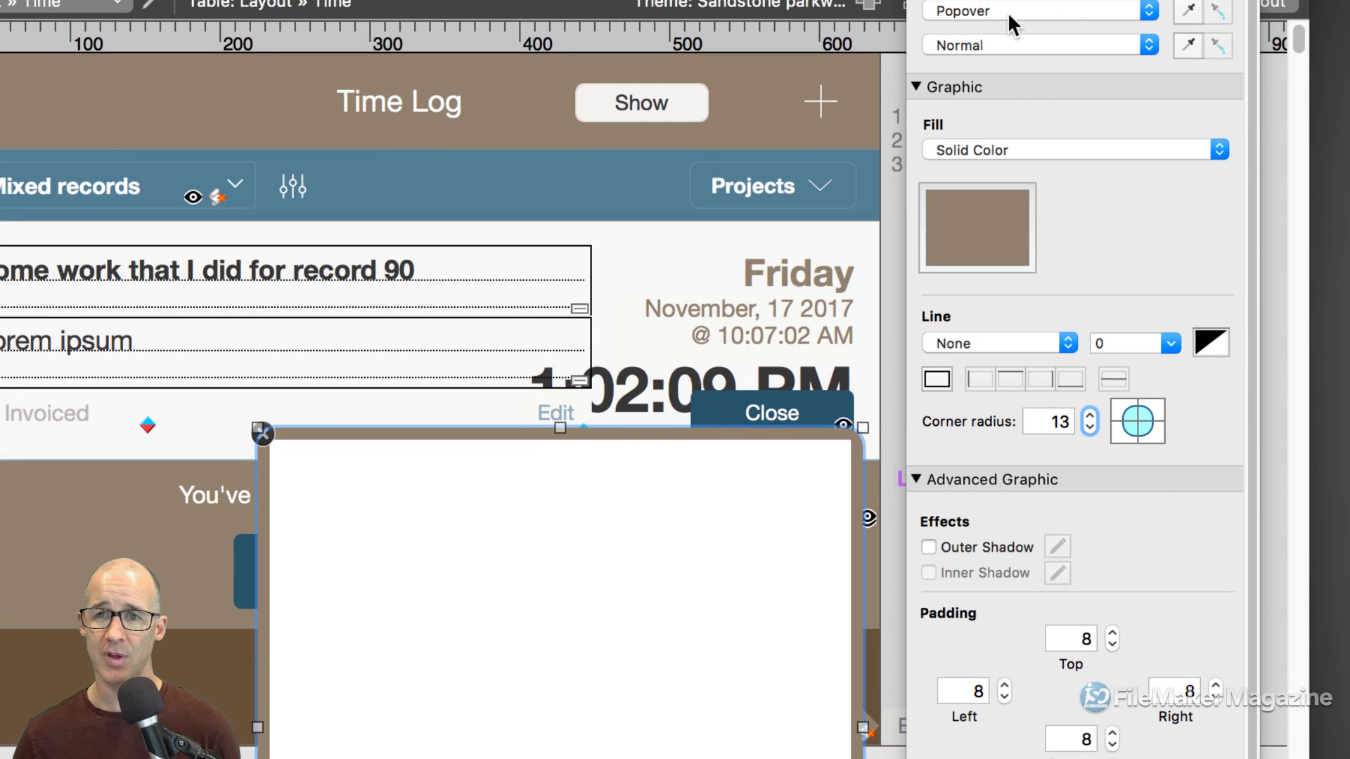
- Target the Popover: Content part and set its corner radius to 9
click(1004, 10)
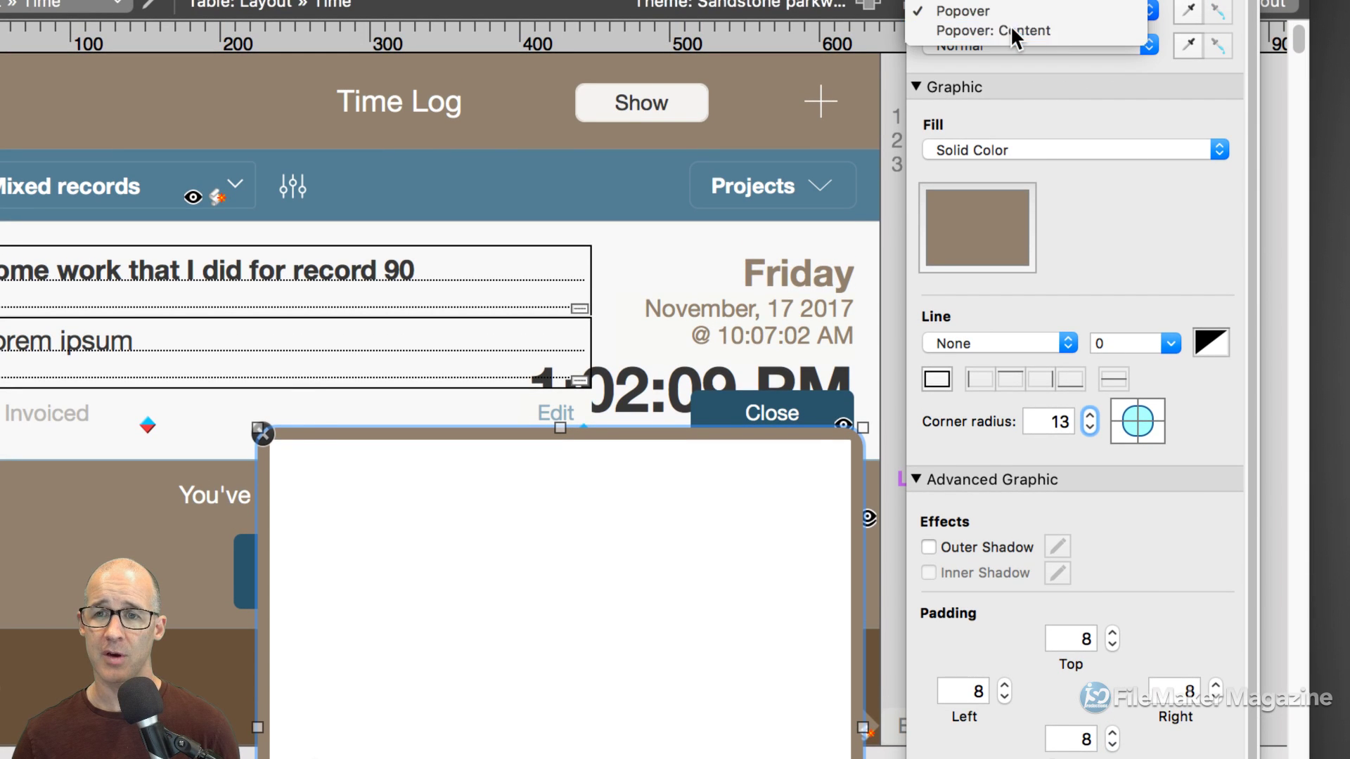
click(1011, 30)
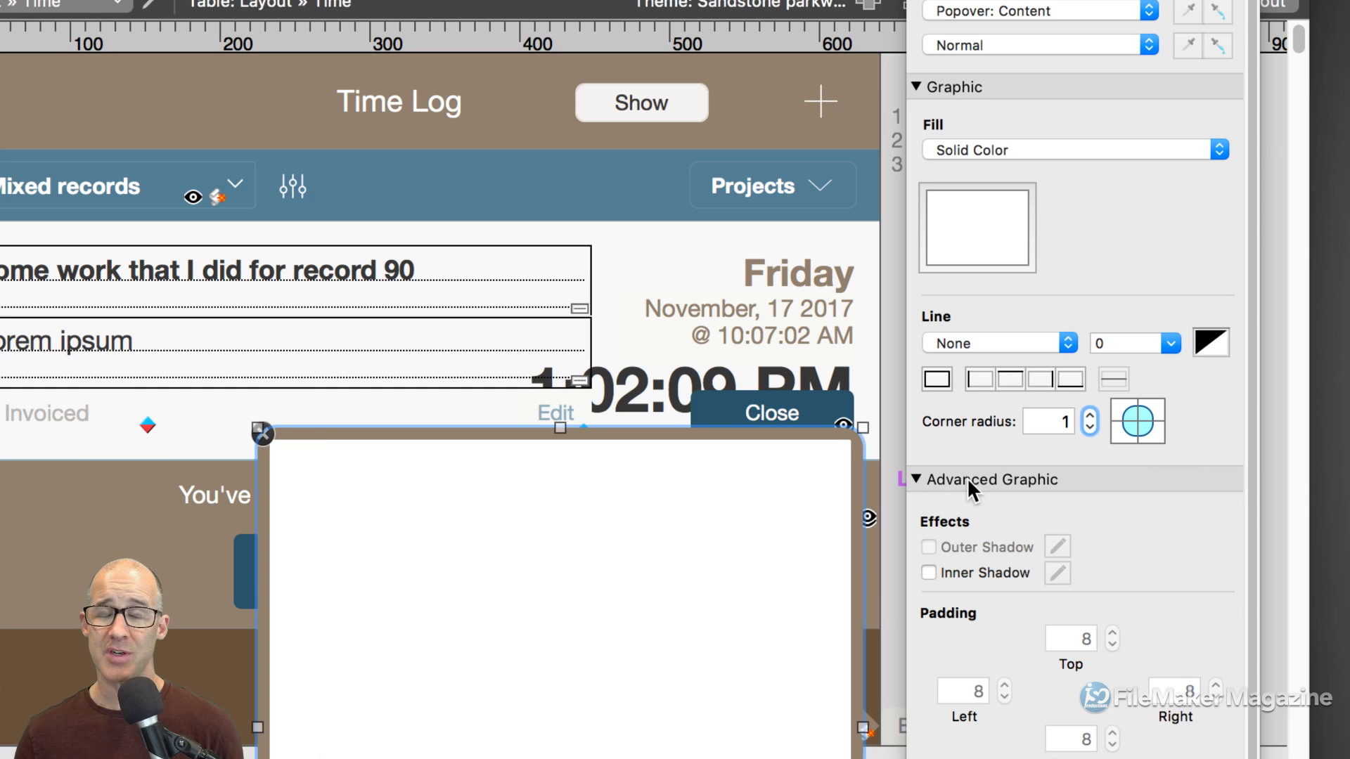
double_click(1059, 421)
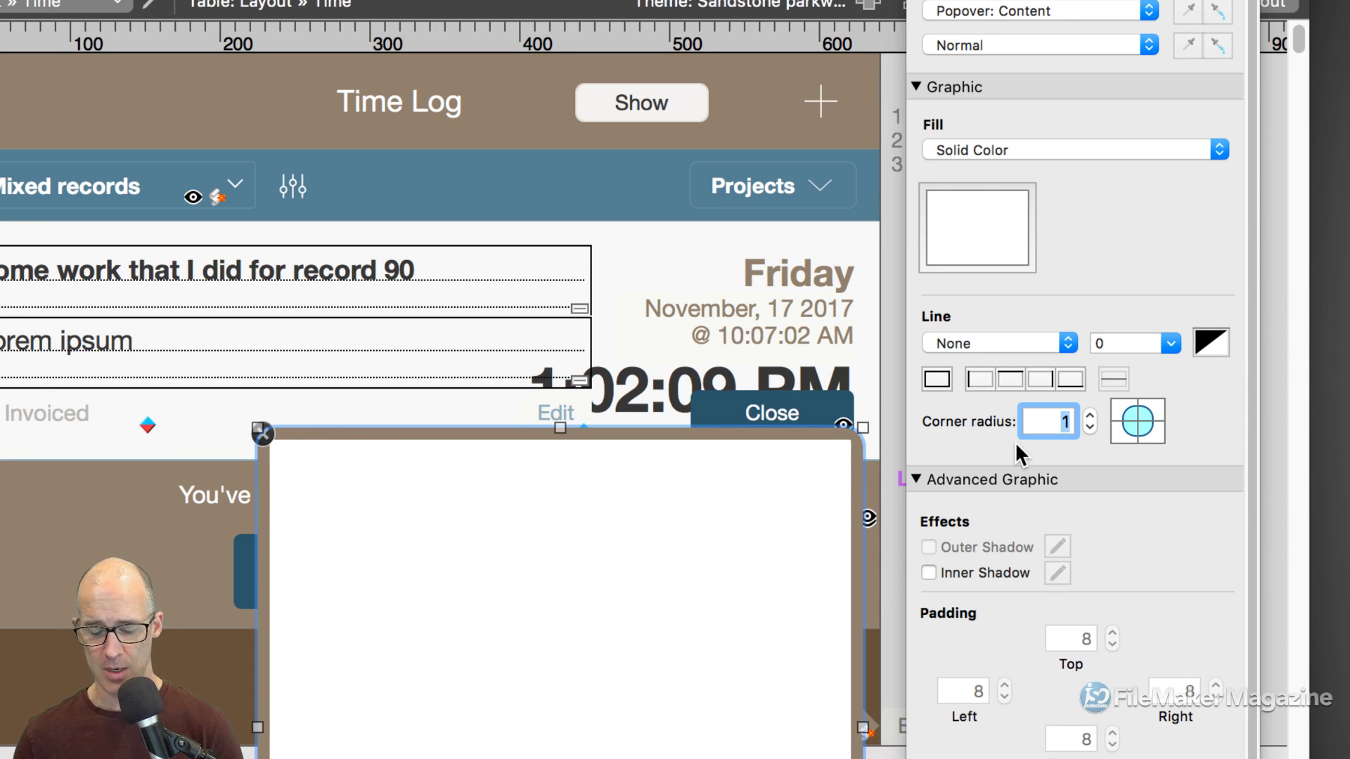
text(9)
key(Tab)
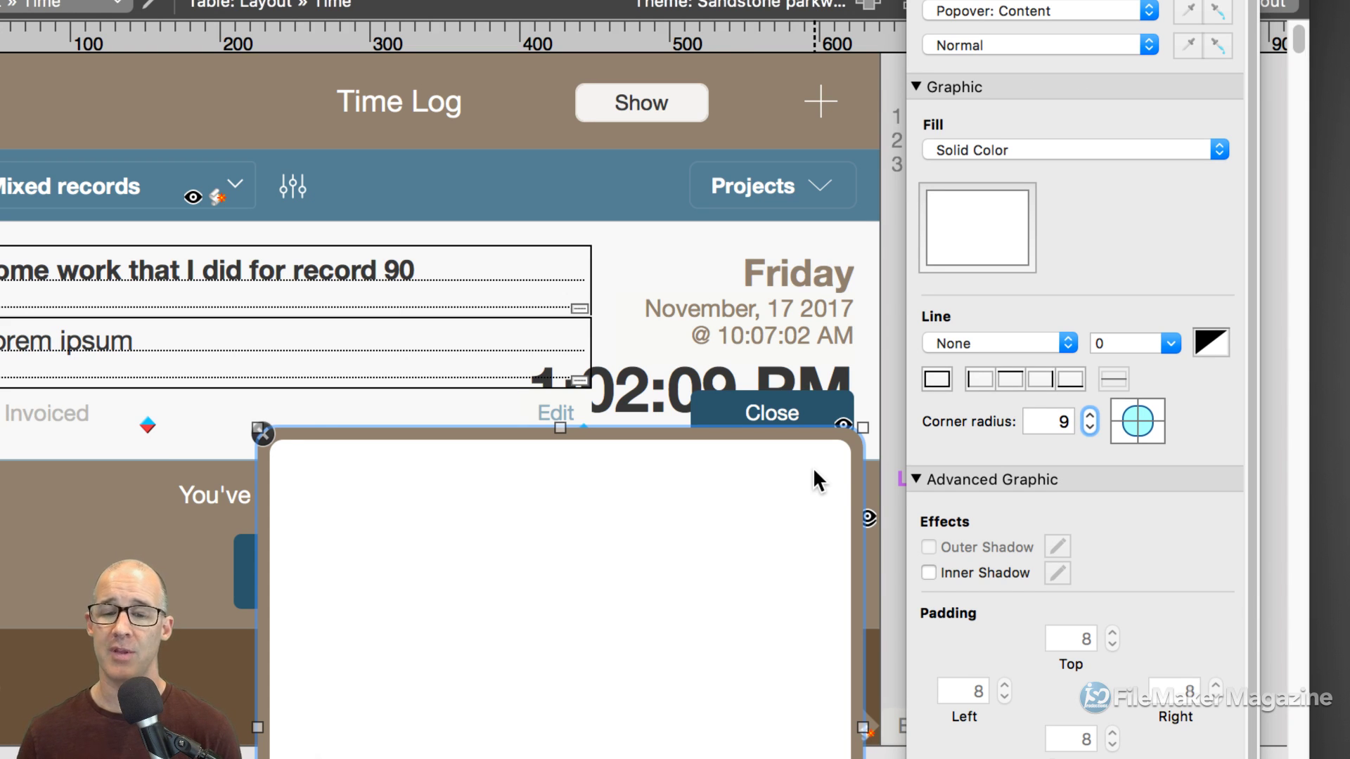
- Set the content area's fill to None and give the outer Popover part a solid black fill (000000)
click(1012, 149)
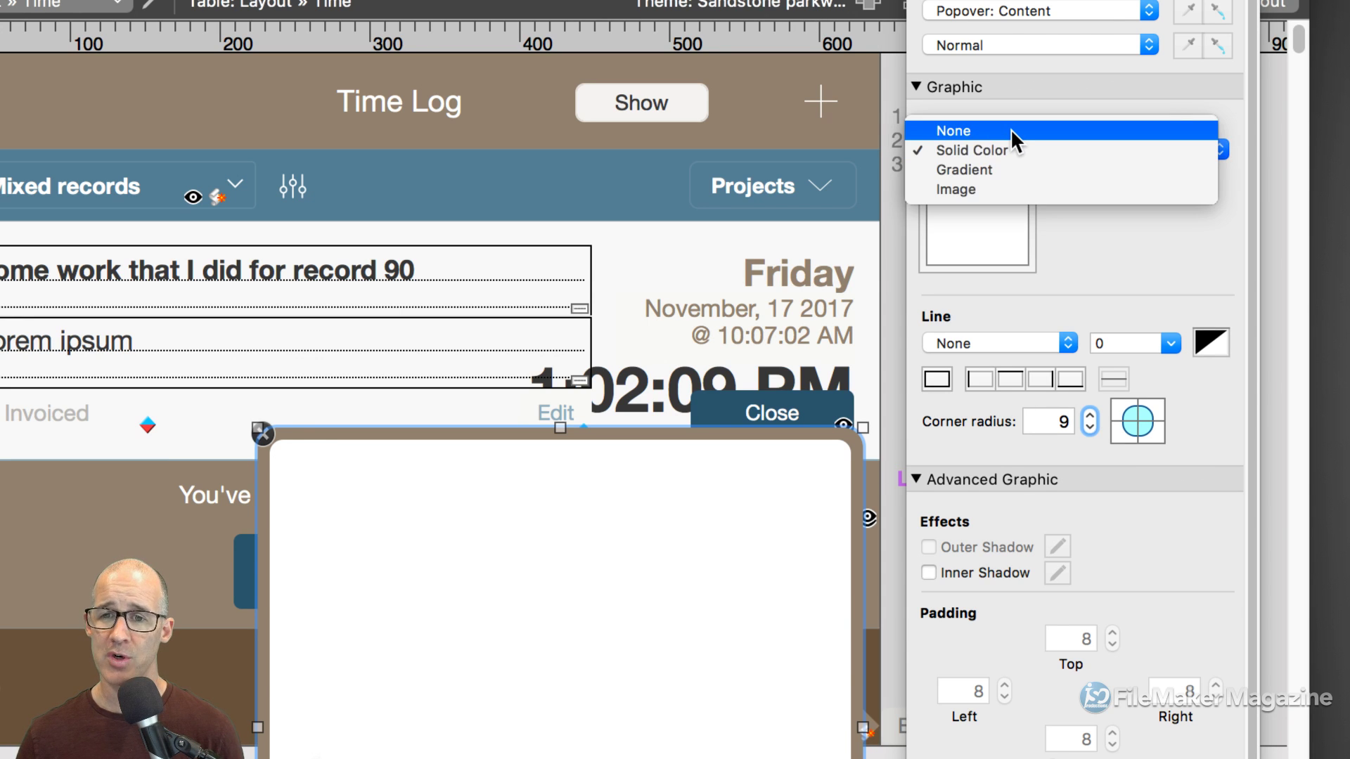
click(1010, 130)
click(1031, 6)
click(1032, 11)
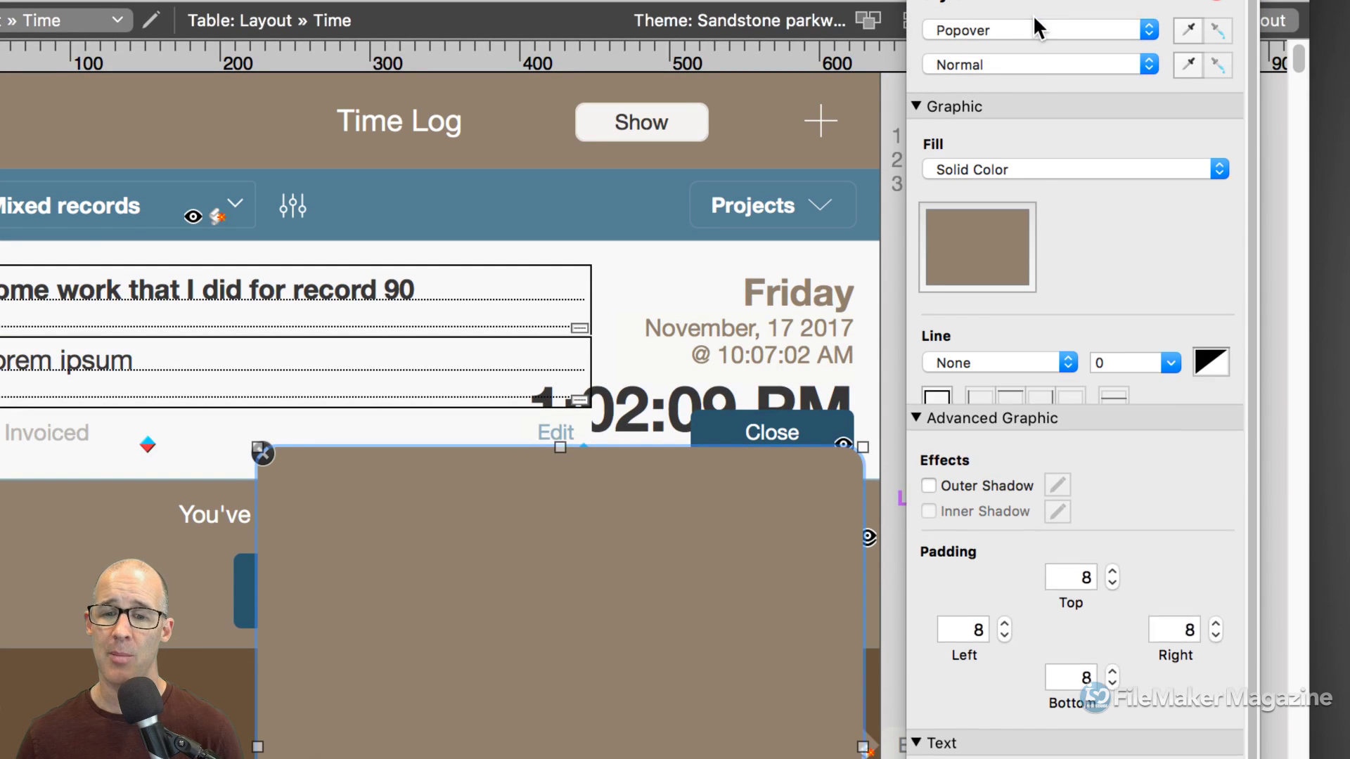
click(985, 235)
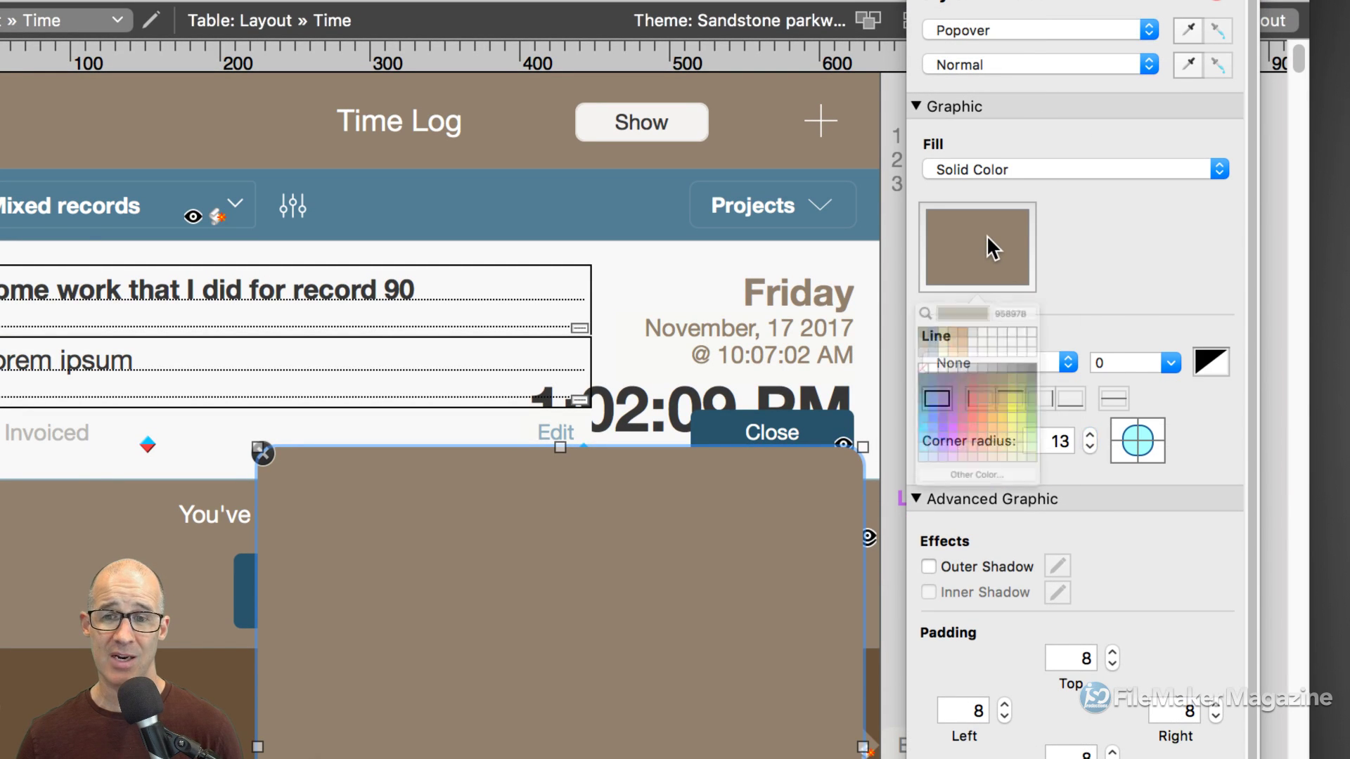
click(1091, 450)
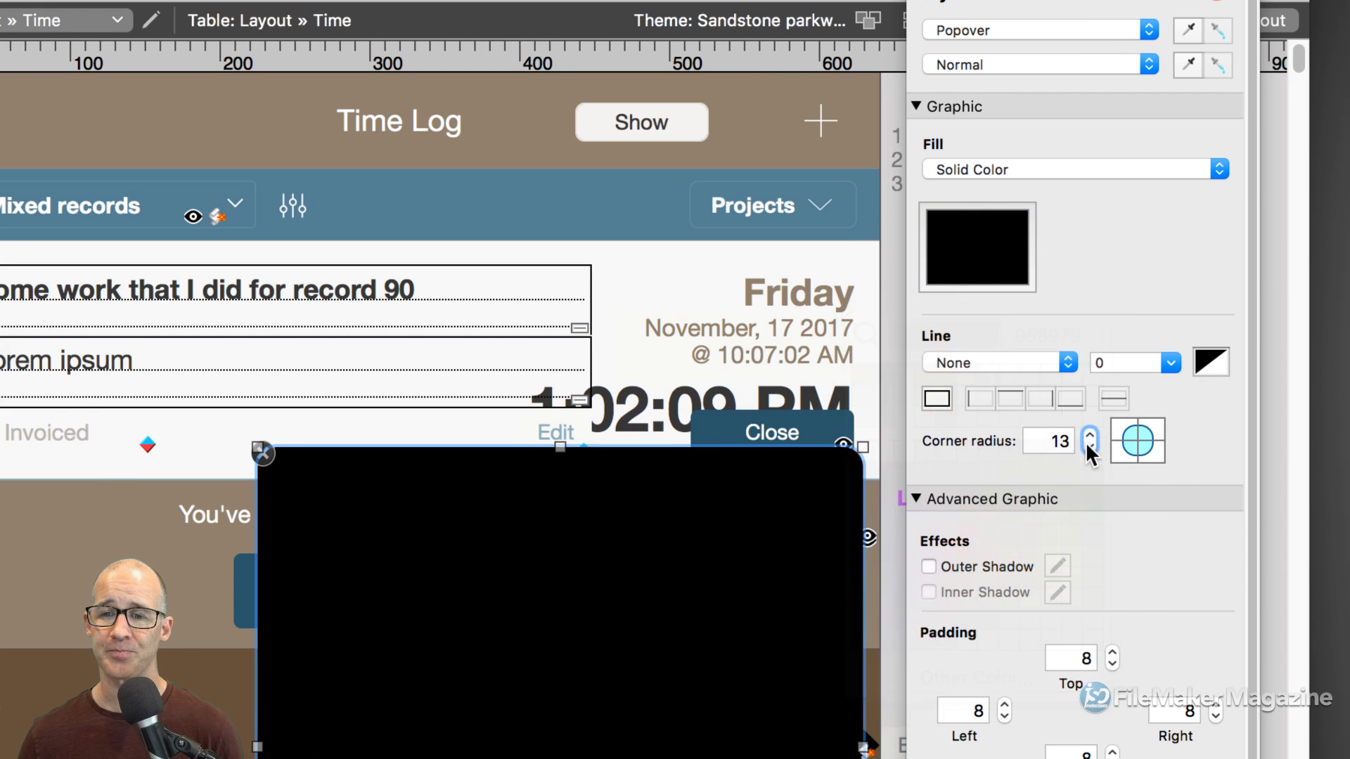
- Reduce the opacity of the popover's black fill to 50%, moving the color picker closer to the Inspector
click(977, 246)
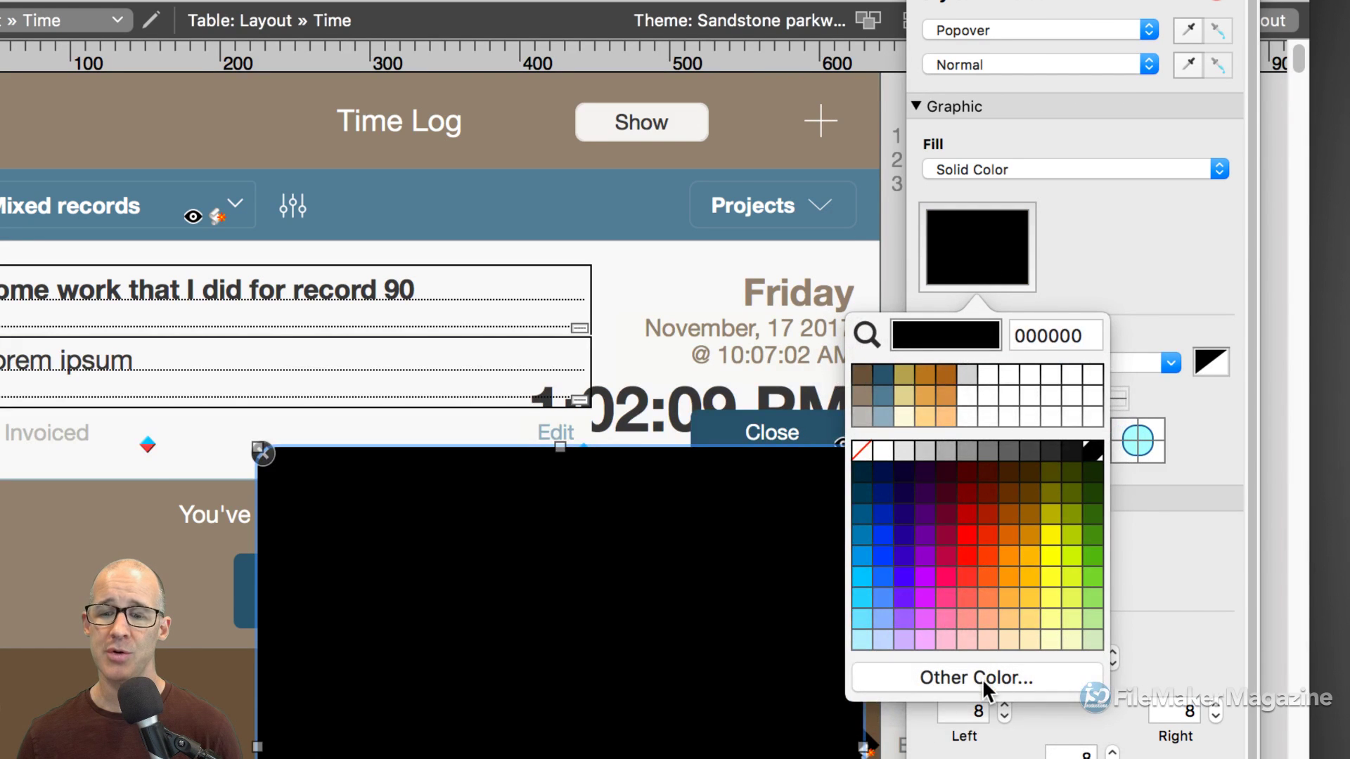
click(982, 677)
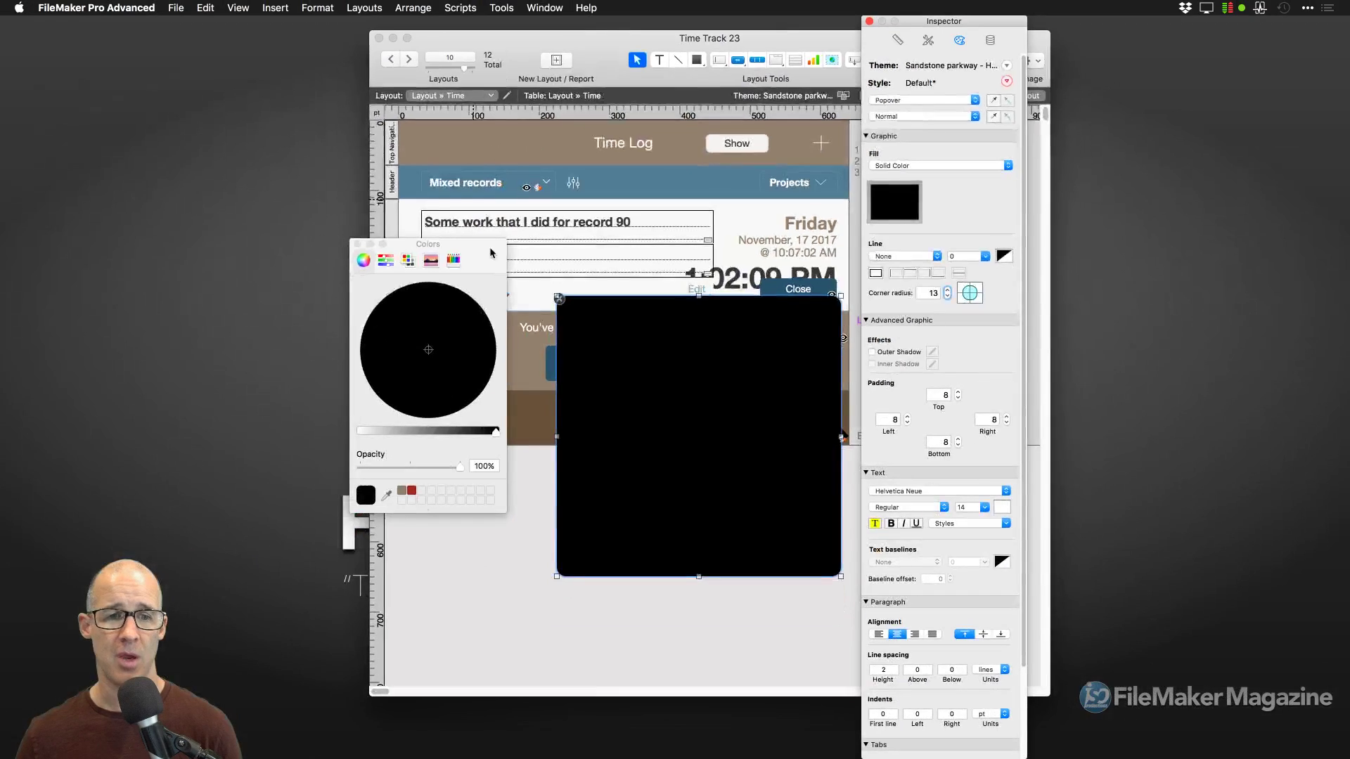
drag(427, 244, 826, 108)
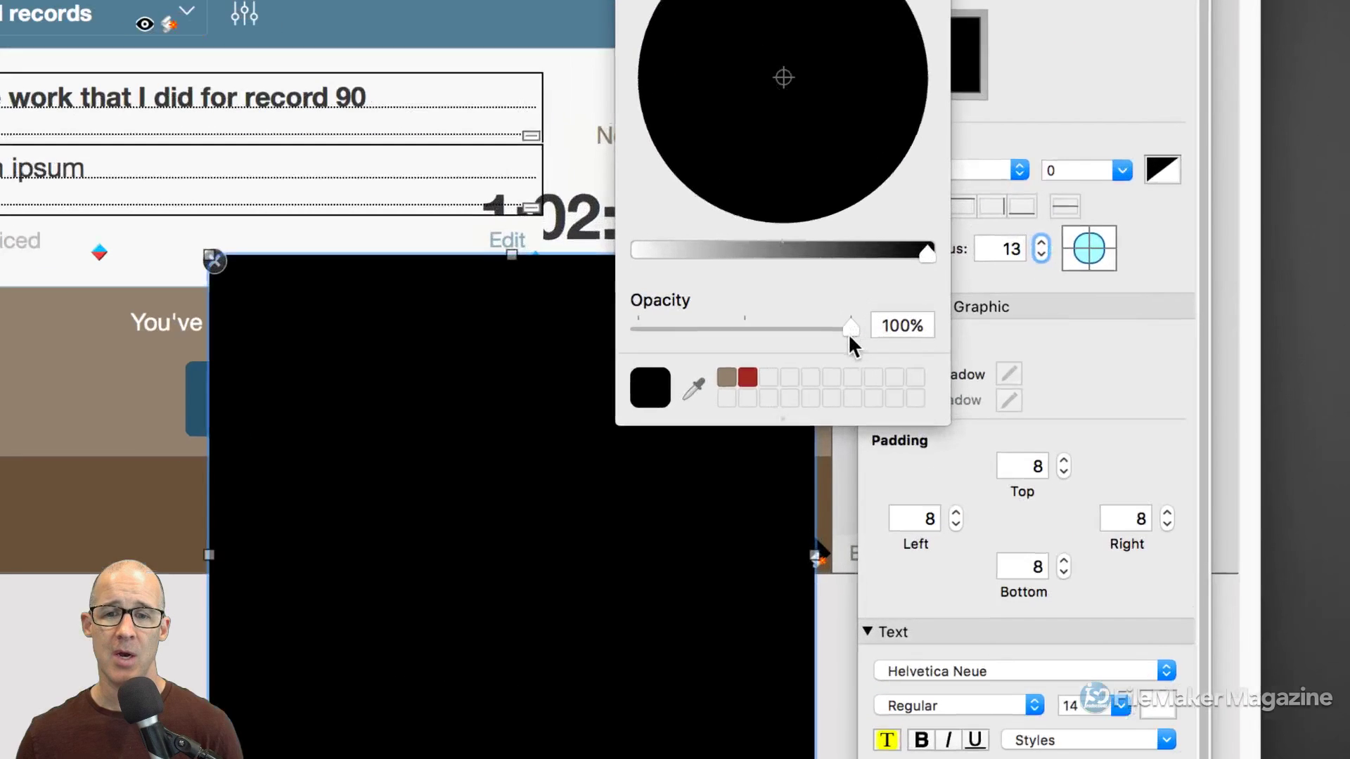
drag(847, 328, 740, 329)
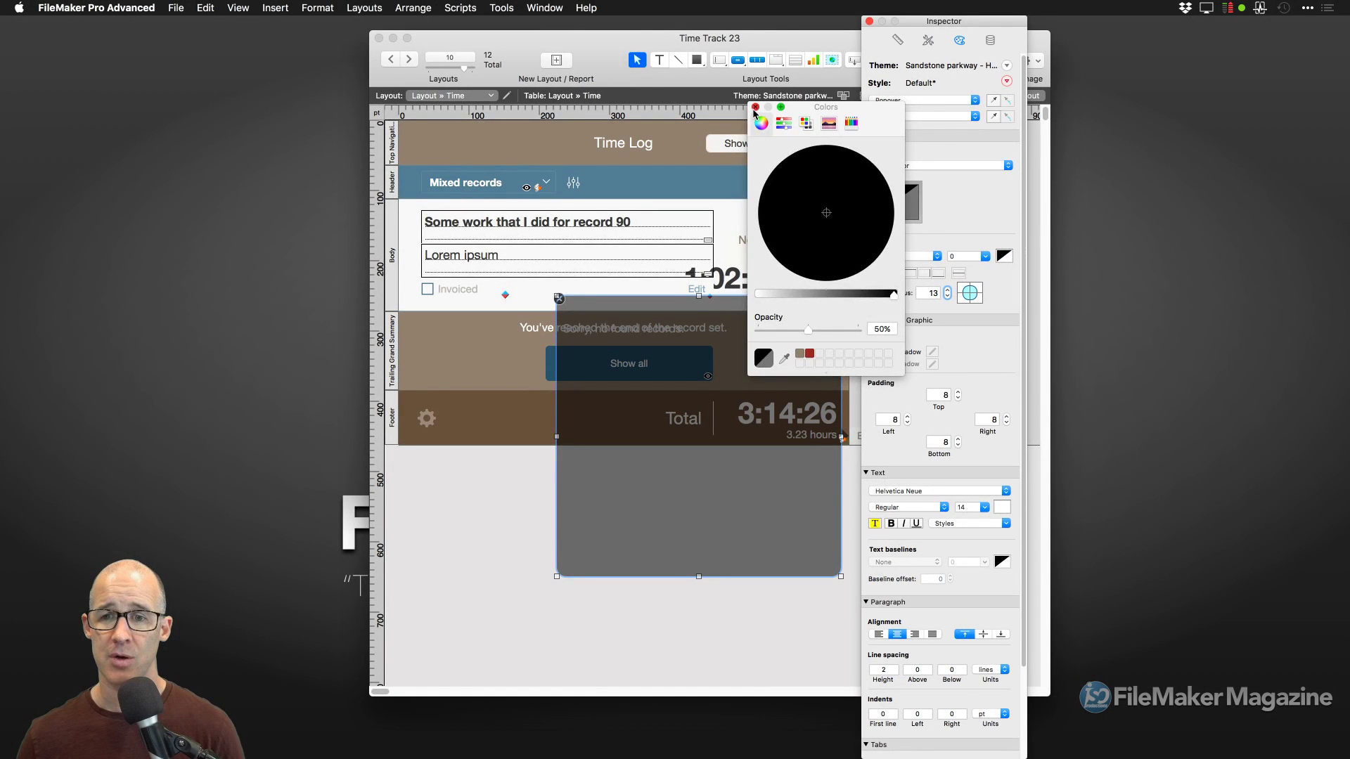
click(746, 86)
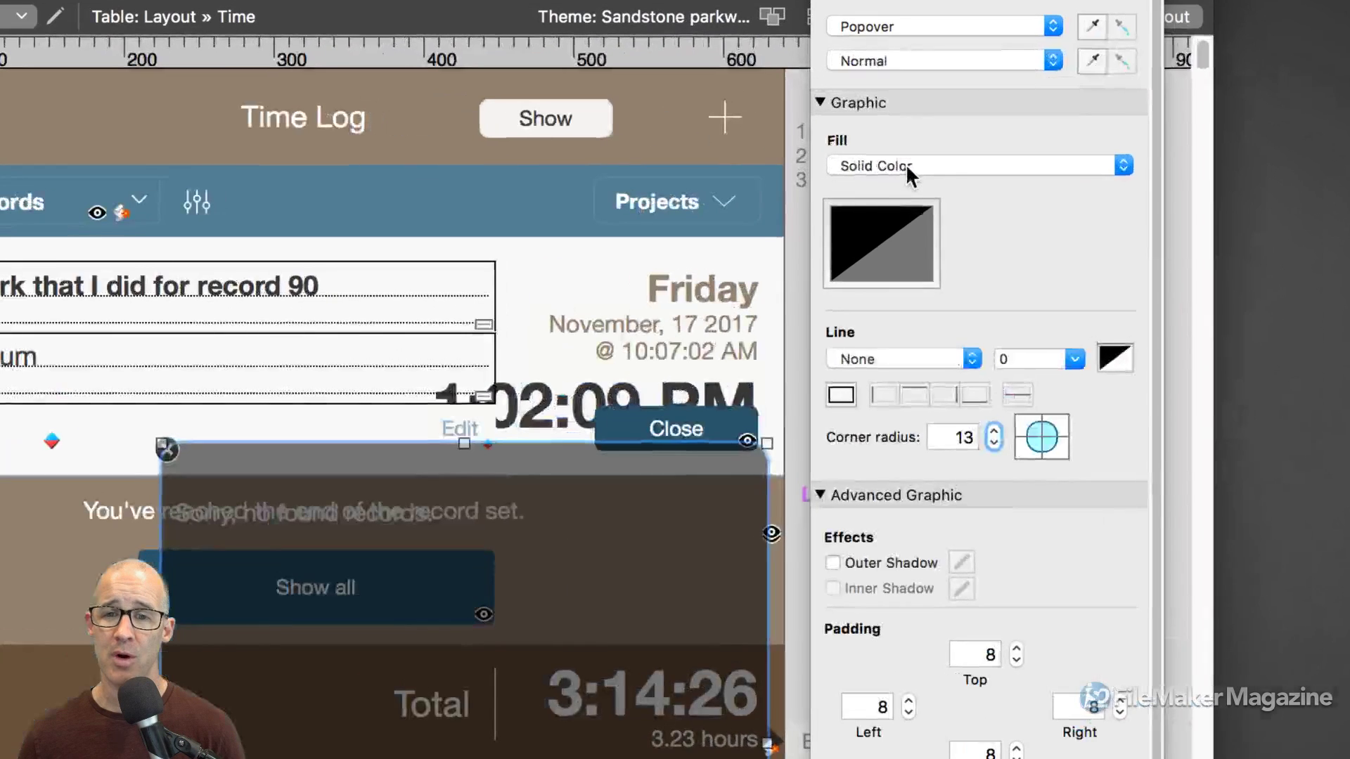
- Set the outer Popover part's fill to None and give the Popover: Content part a solid black fill
click(911, 165)
click(911, 146)
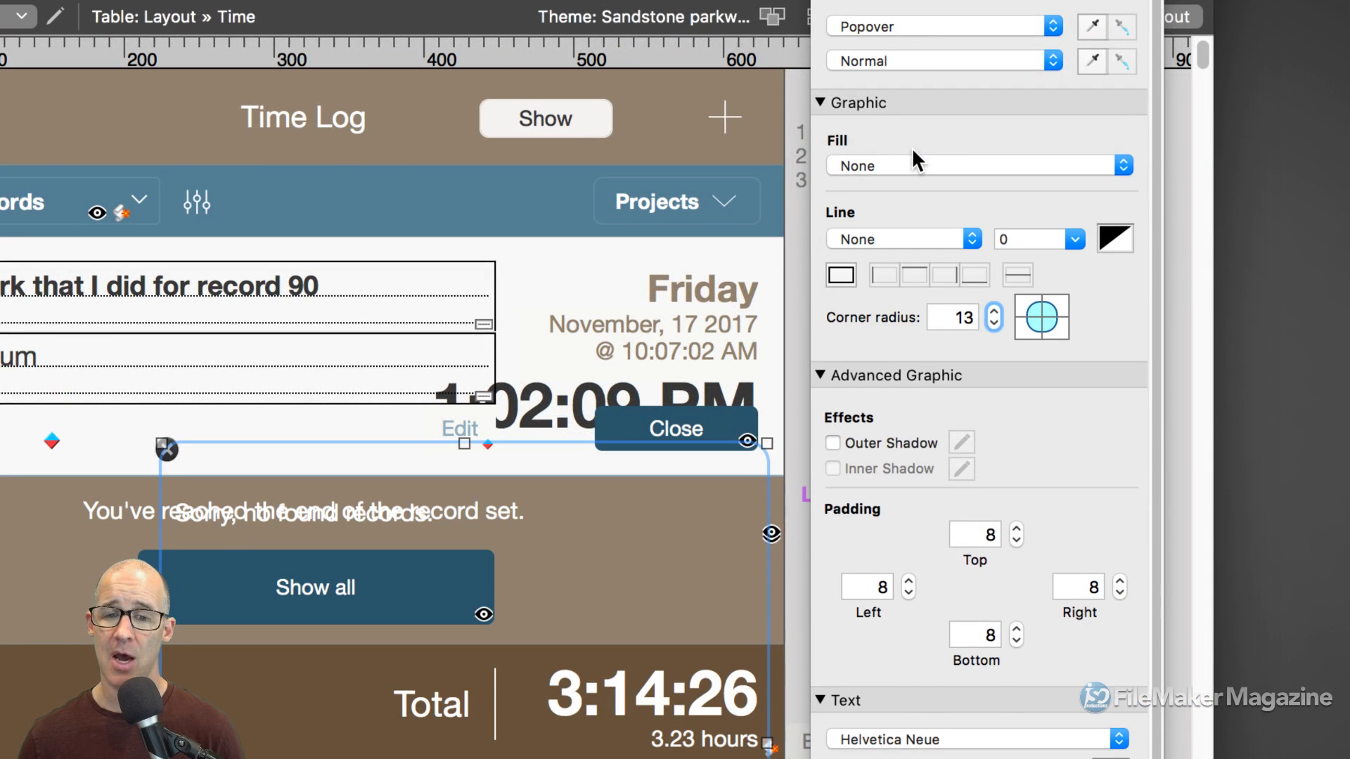
click(896, 23)
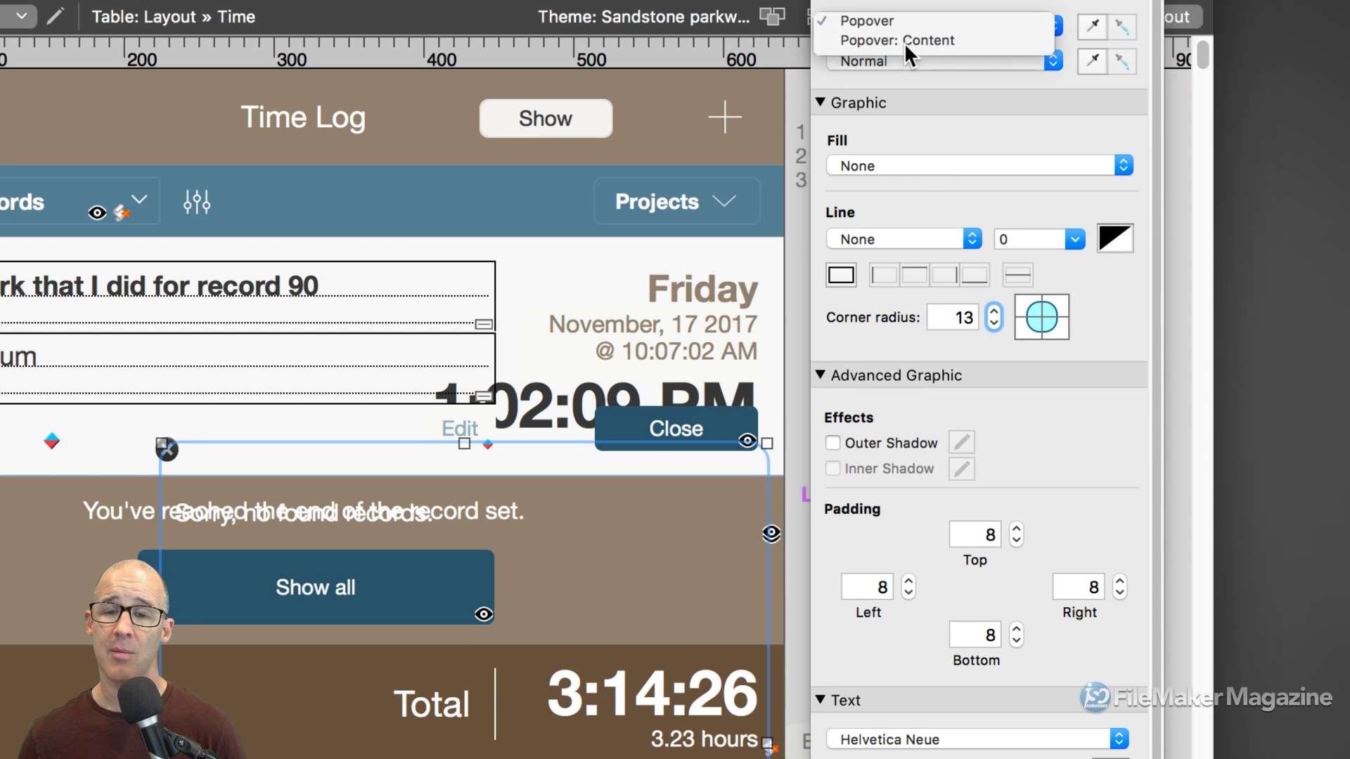
click(905, 42)
click(913, 160)
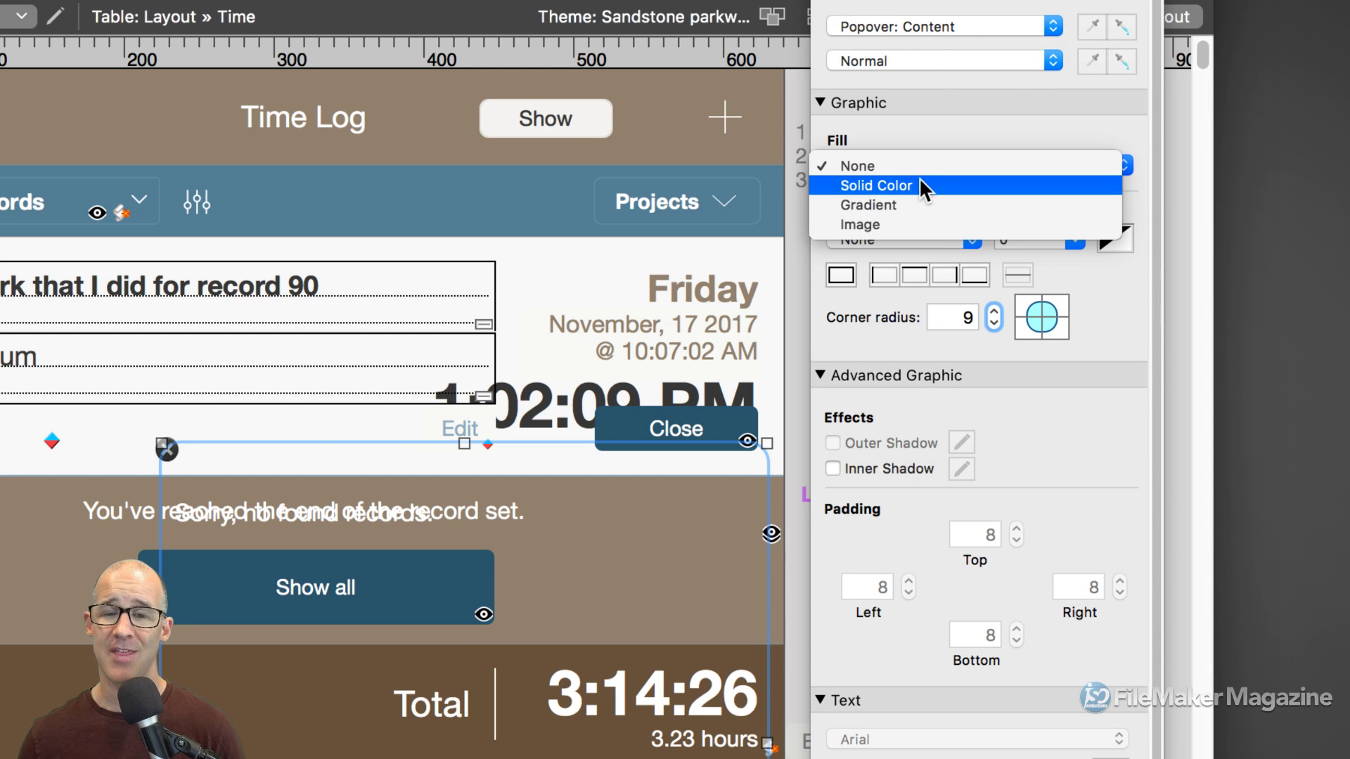
click(919, 177)
click(918, 267)
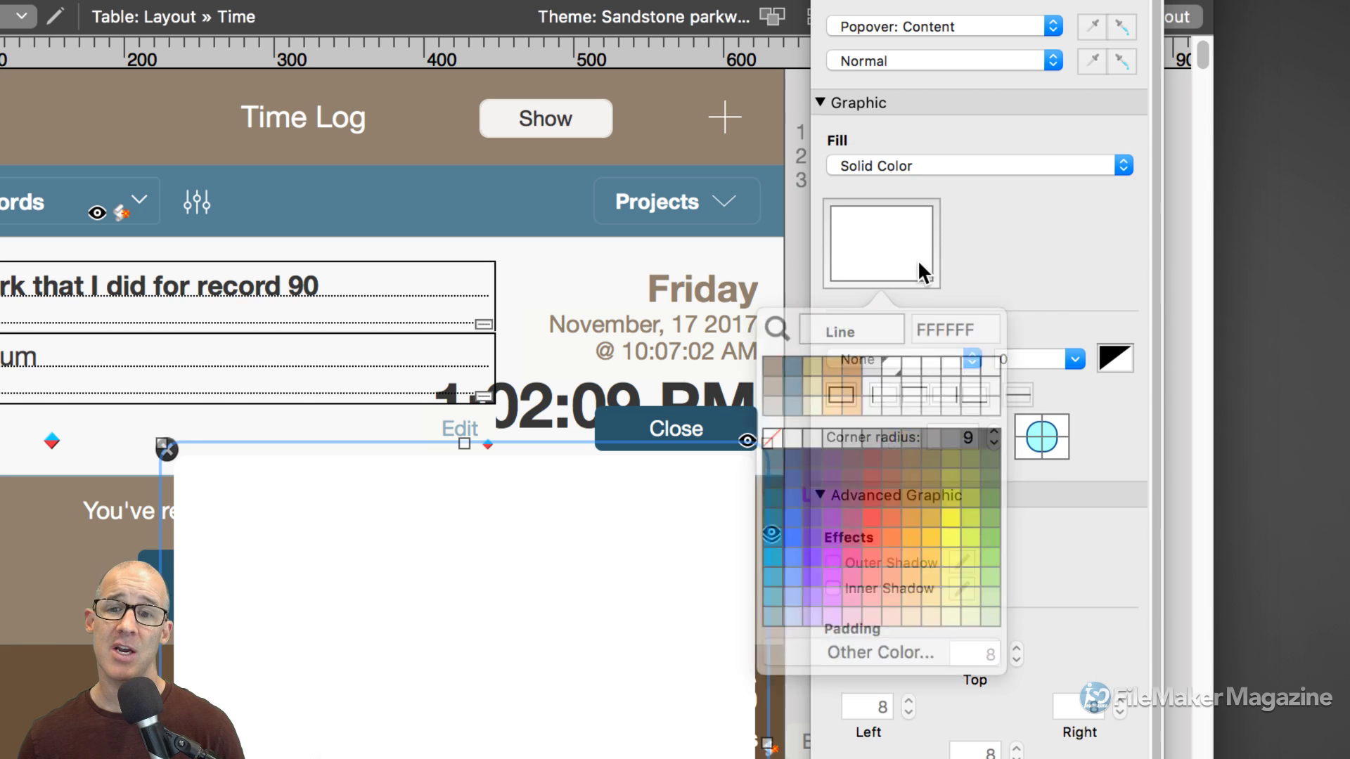
click(994, 450)
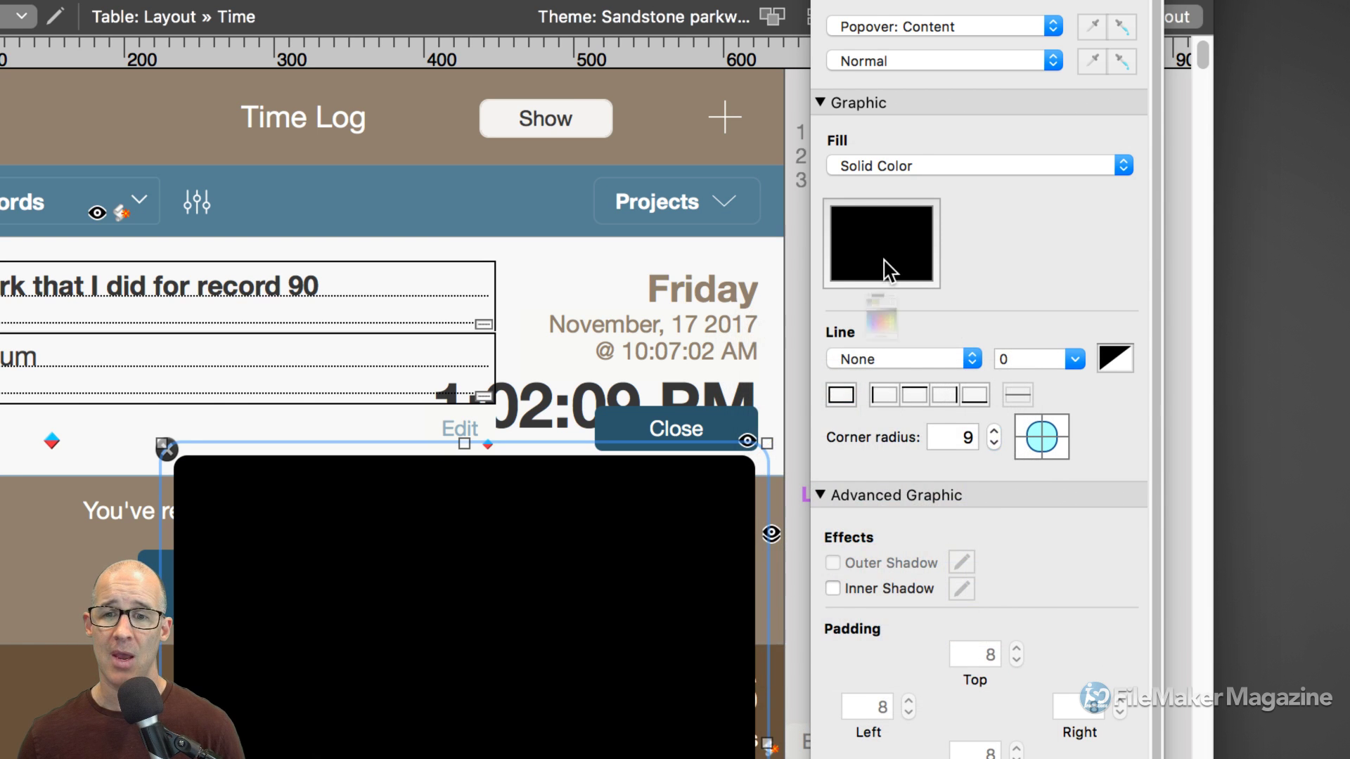
- Reduce the opacity of the content area's black fill to 50% and close the color picker
click(883, 269)
click(893, 672)
drag(804, 515, 696, 515)
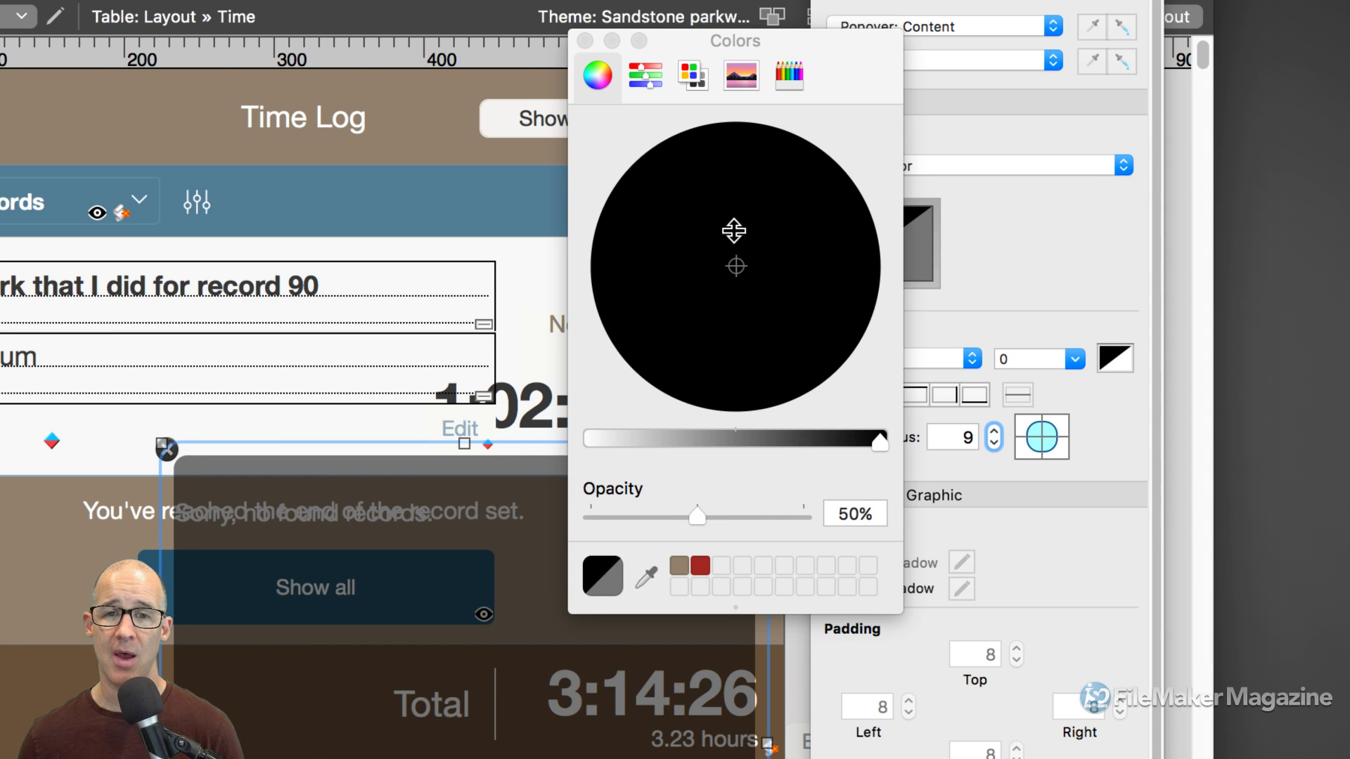
click(585, 40)
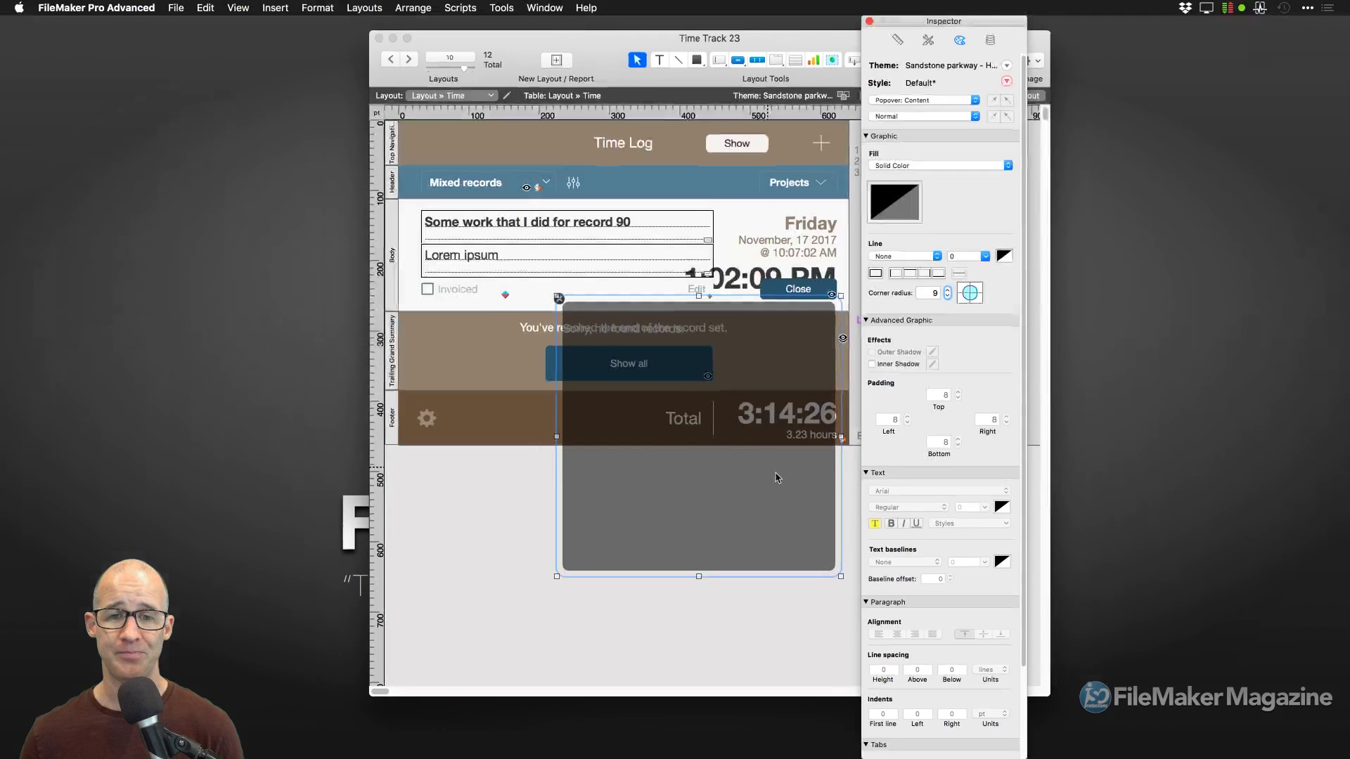
- Widen the popover to 629 pt, reaching the layout's left edge, and shorten it to end at the footer's lower boundary
drag(556, 439, 397, 423)
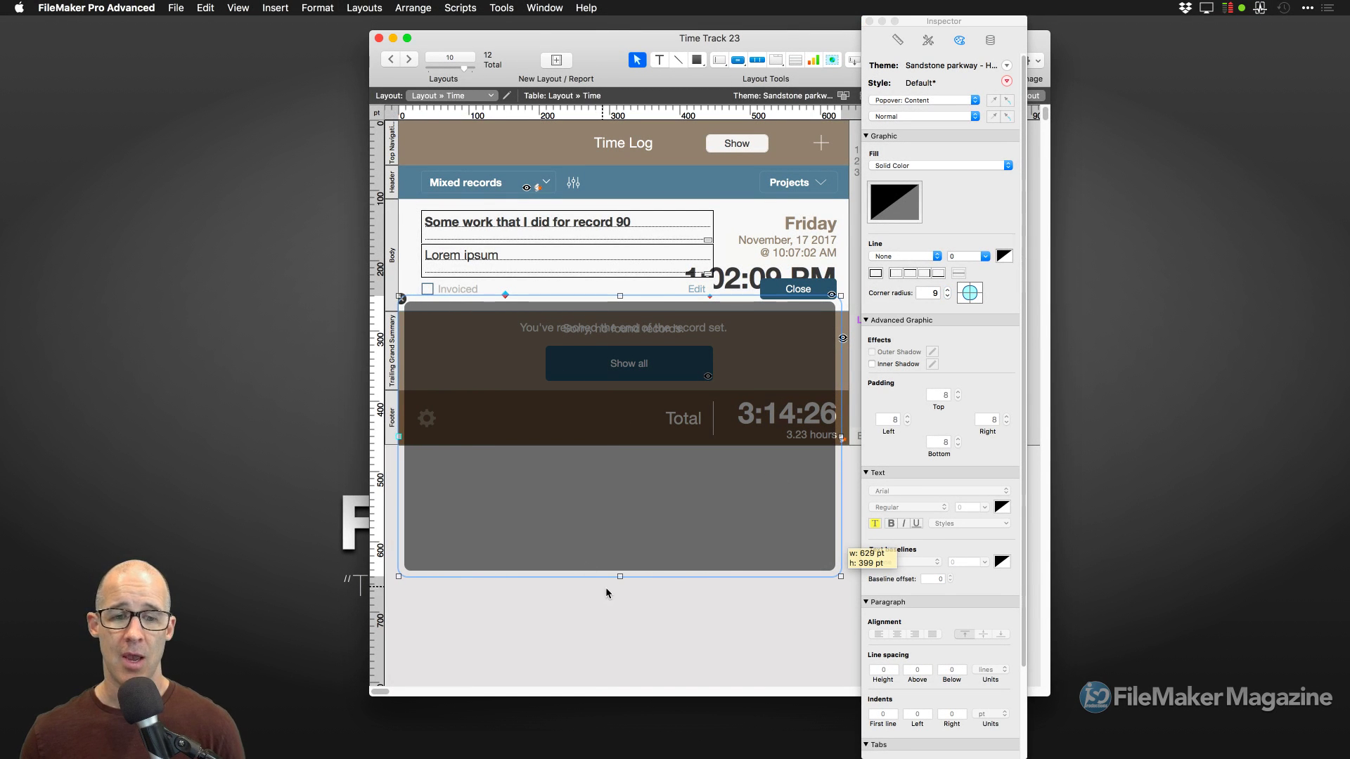
drag(618, 576, 630, 445)
click(631, 450)
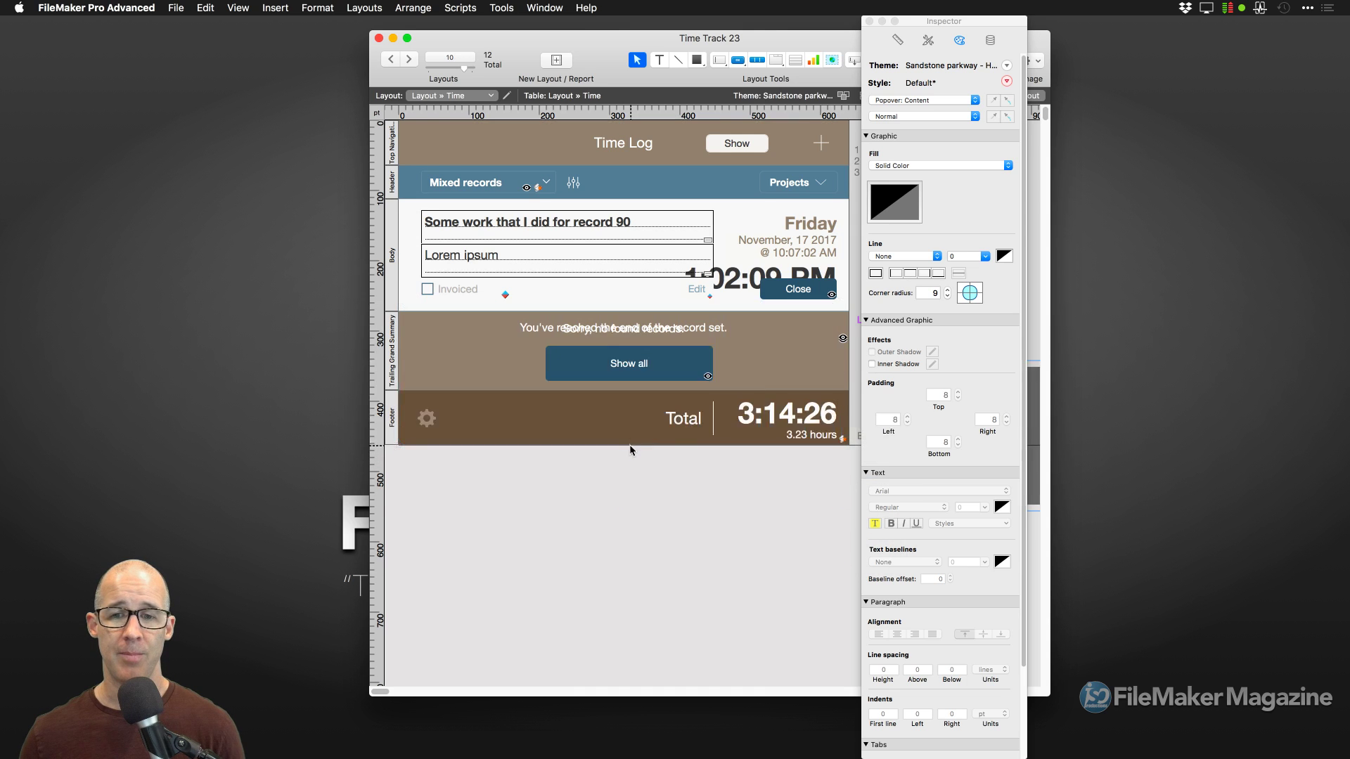
- Open the setup of the popover button outside the layout, move the Inspector out of the way, and narrow the popover from its left edge
click(855, 440)
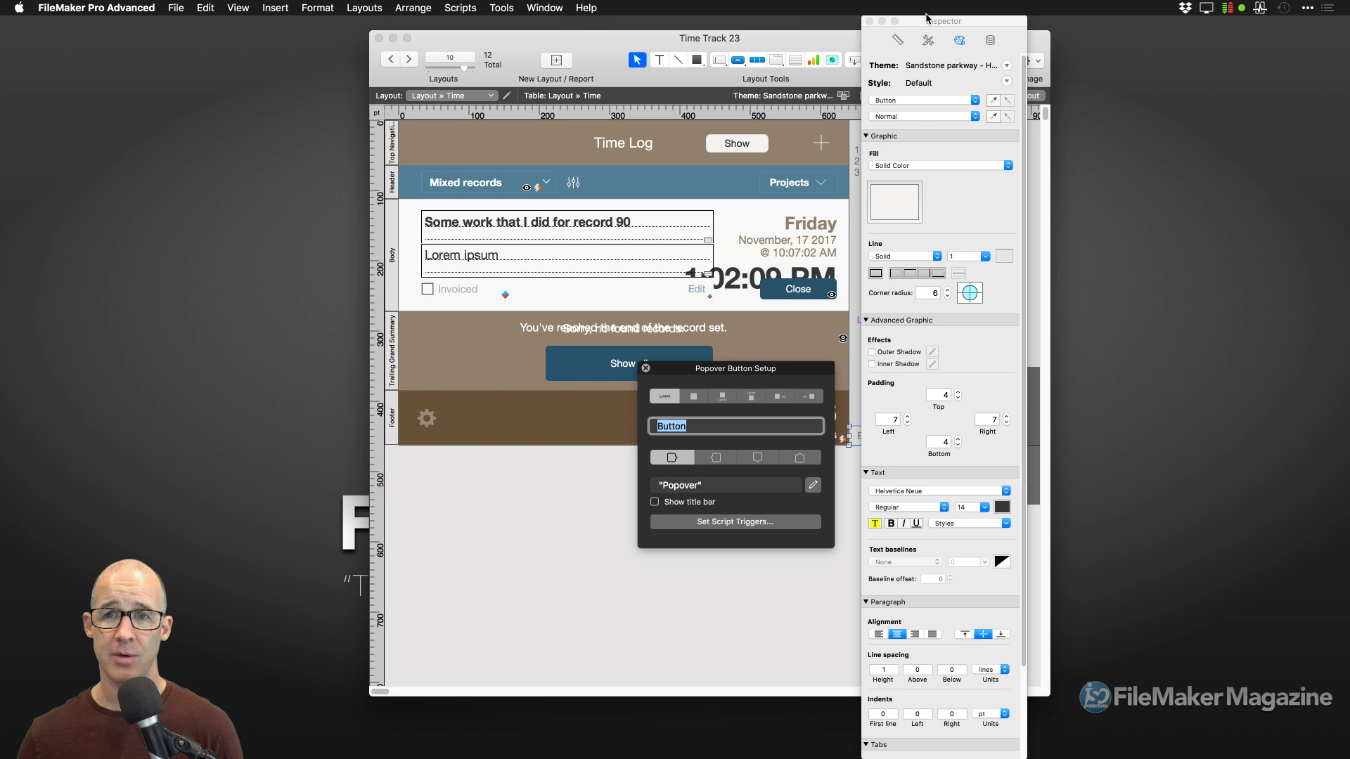
drag(960, 24, 1218, 70)
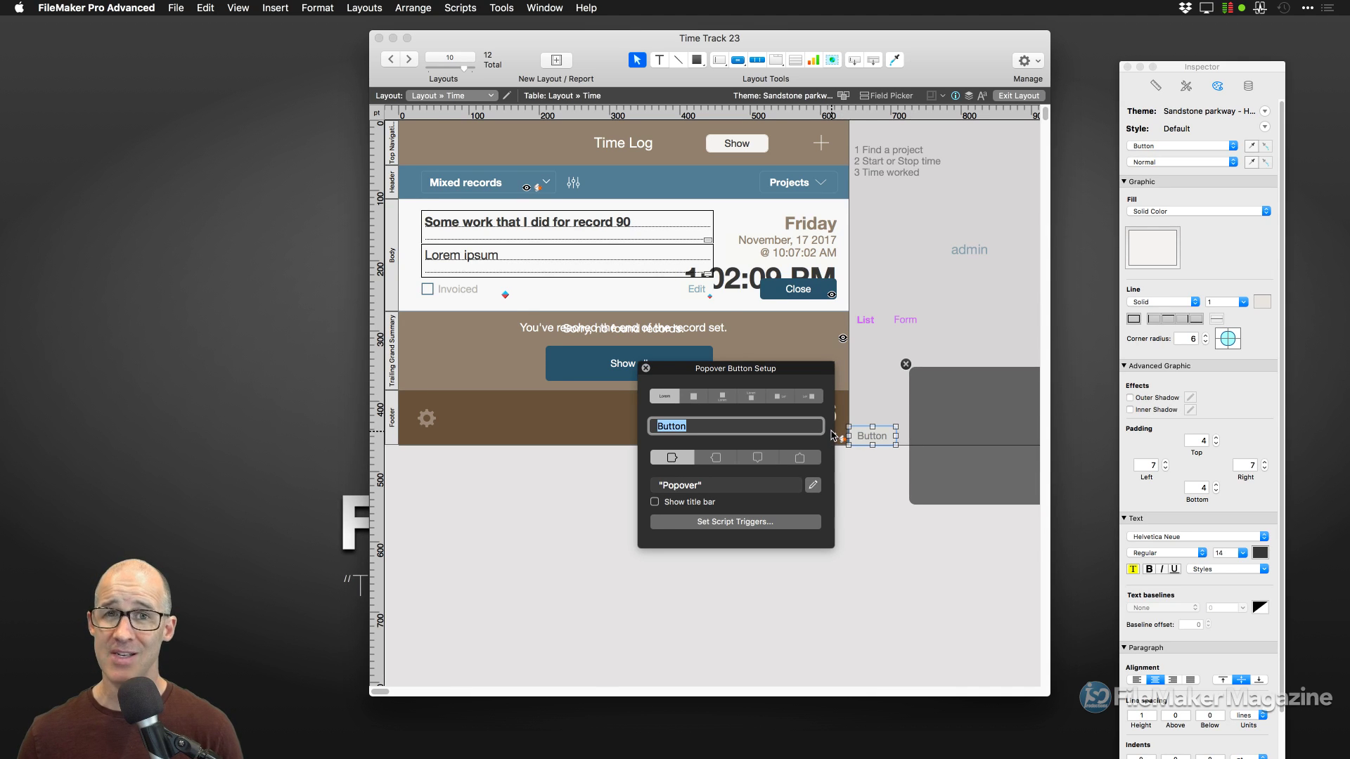
click(942, 431)
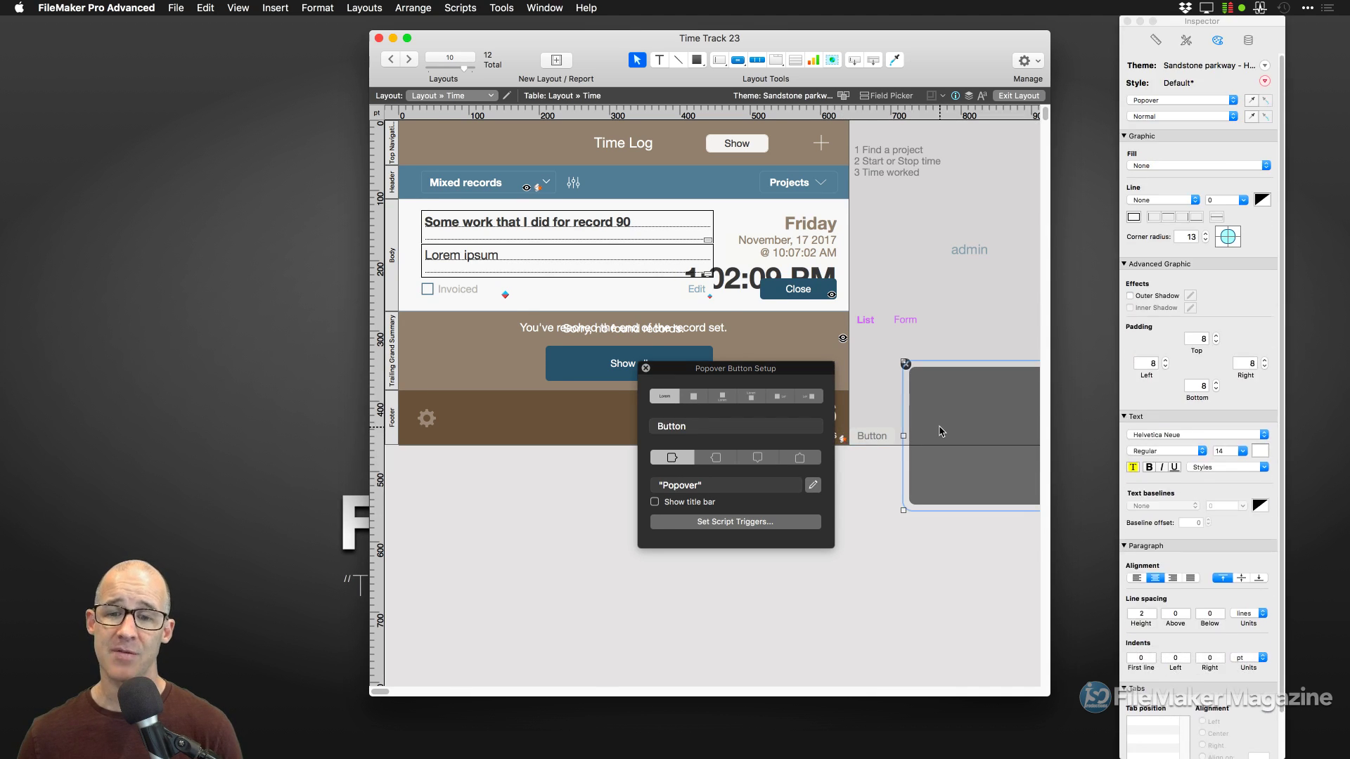
drag(903, 434, 936, 436)
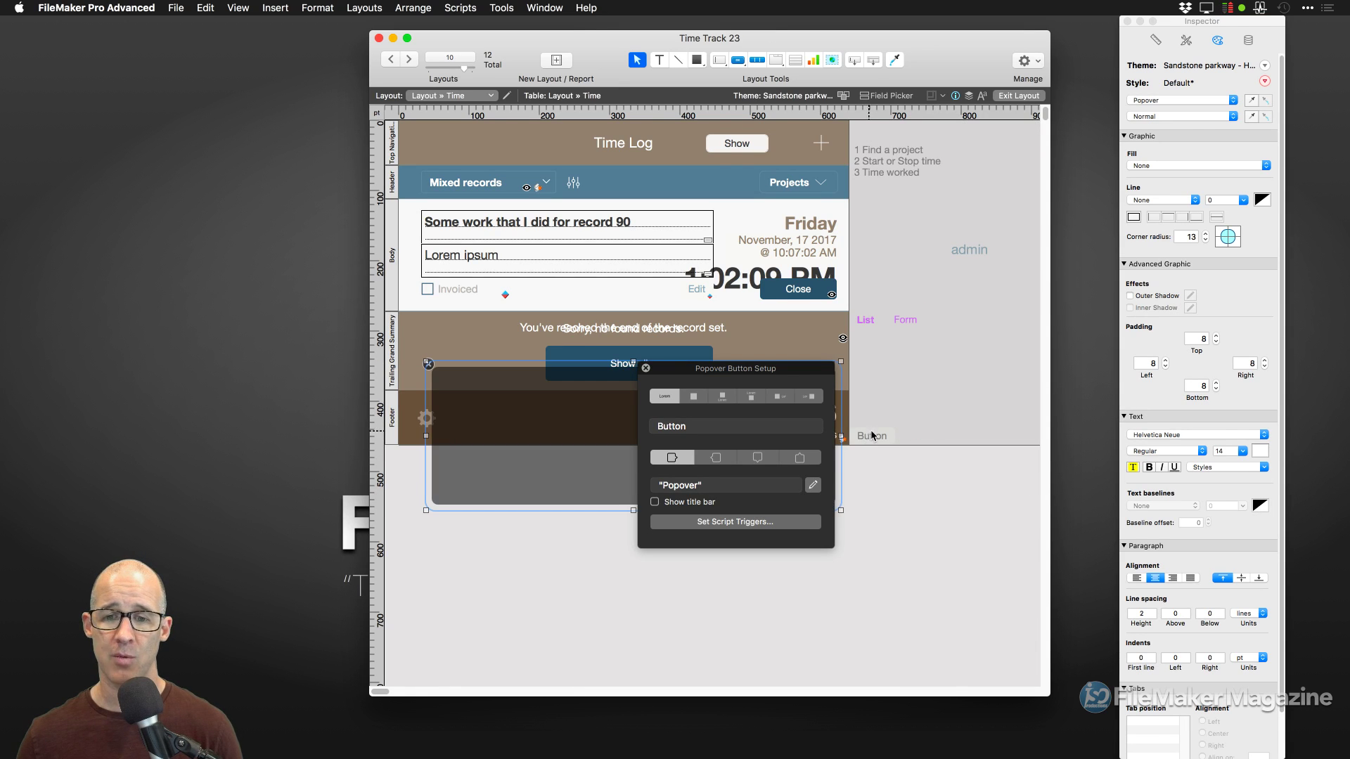
- Widen the popover button and move it up beside the Trailing Grand Summary, widen its popover toward the layout's left edge, and check Browse mode
drag(875, 439, 960, 373)
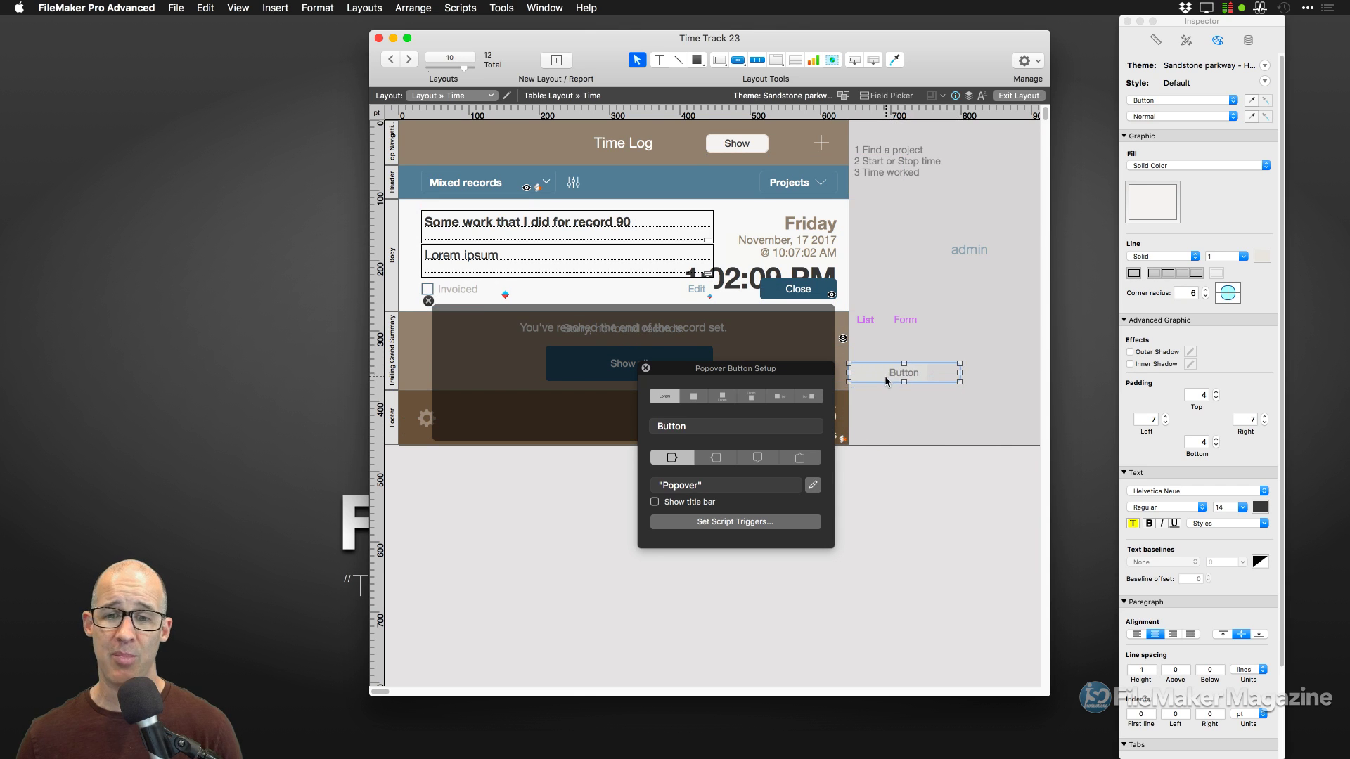
click(431, 380)
click(450, 378)
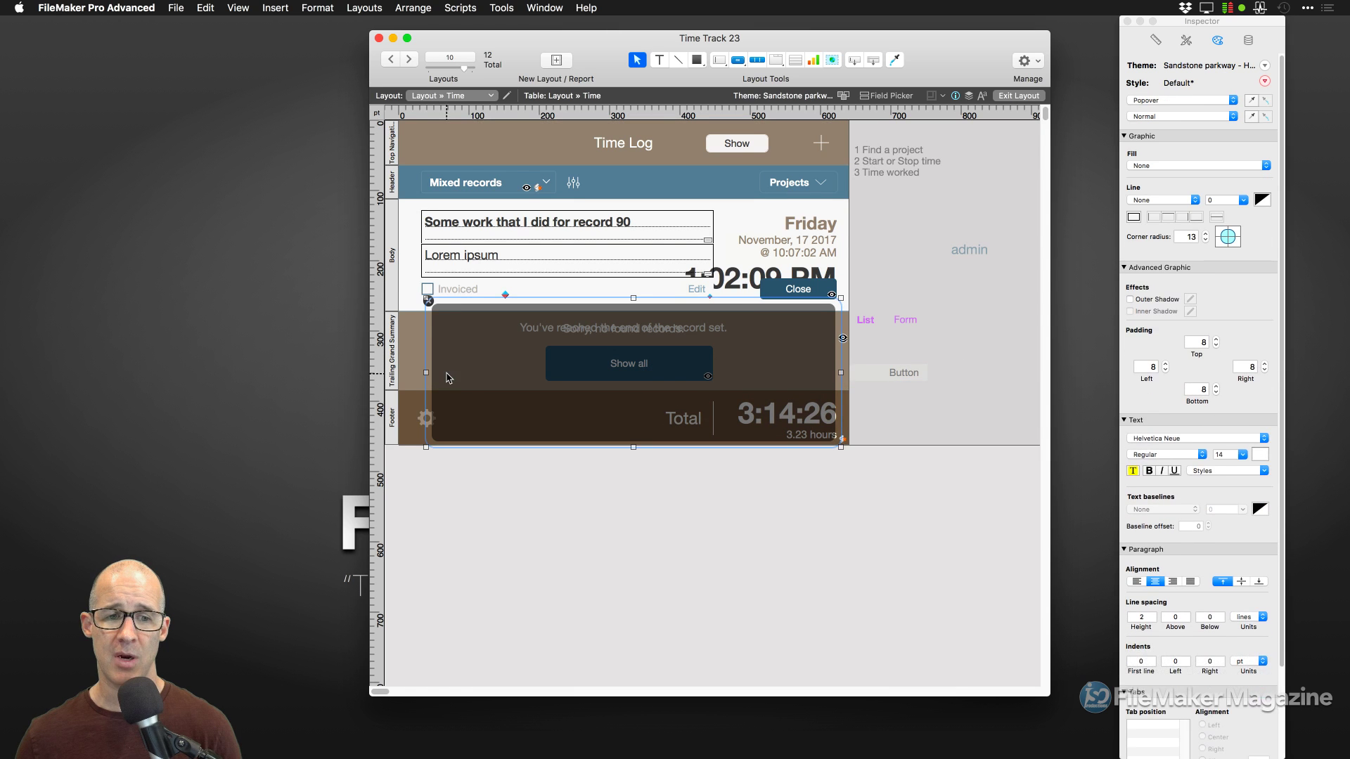
drag(427, 371, 405, 372)
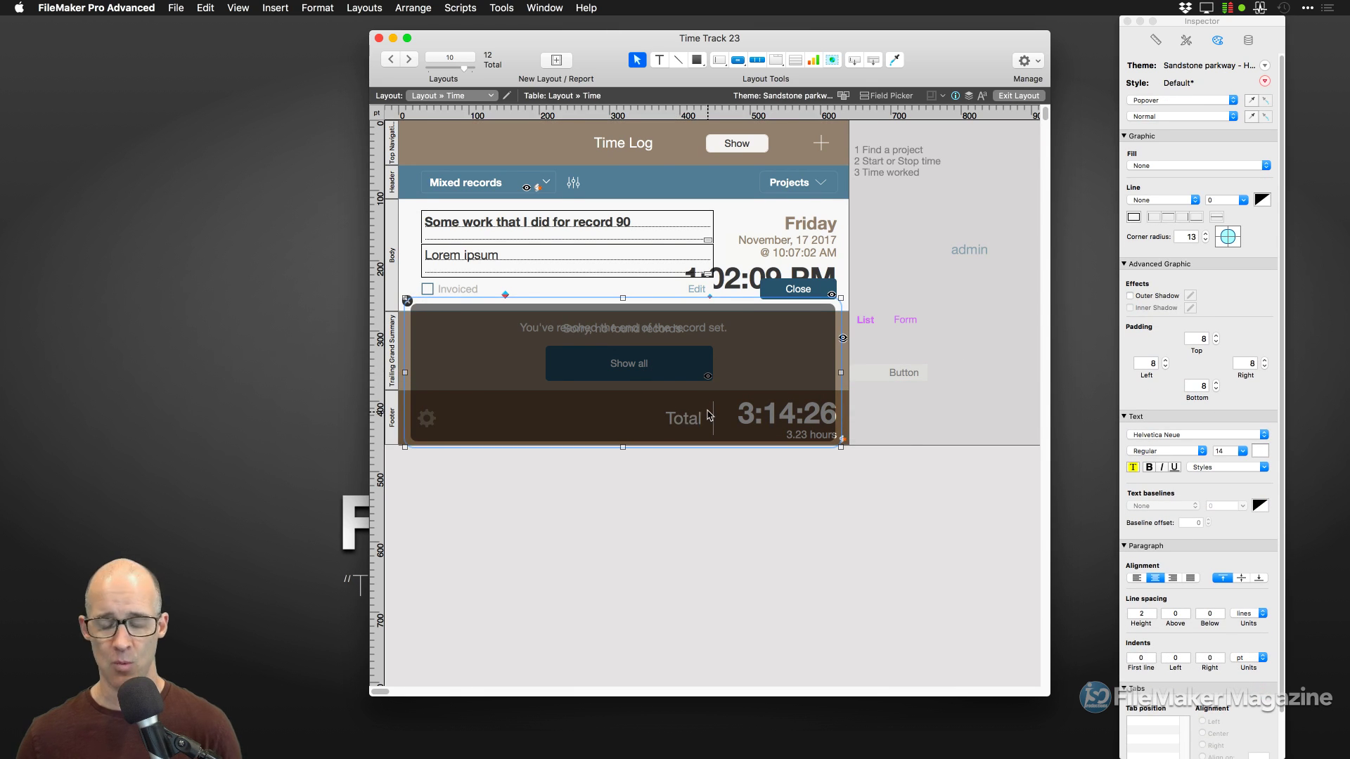
key(super+b)
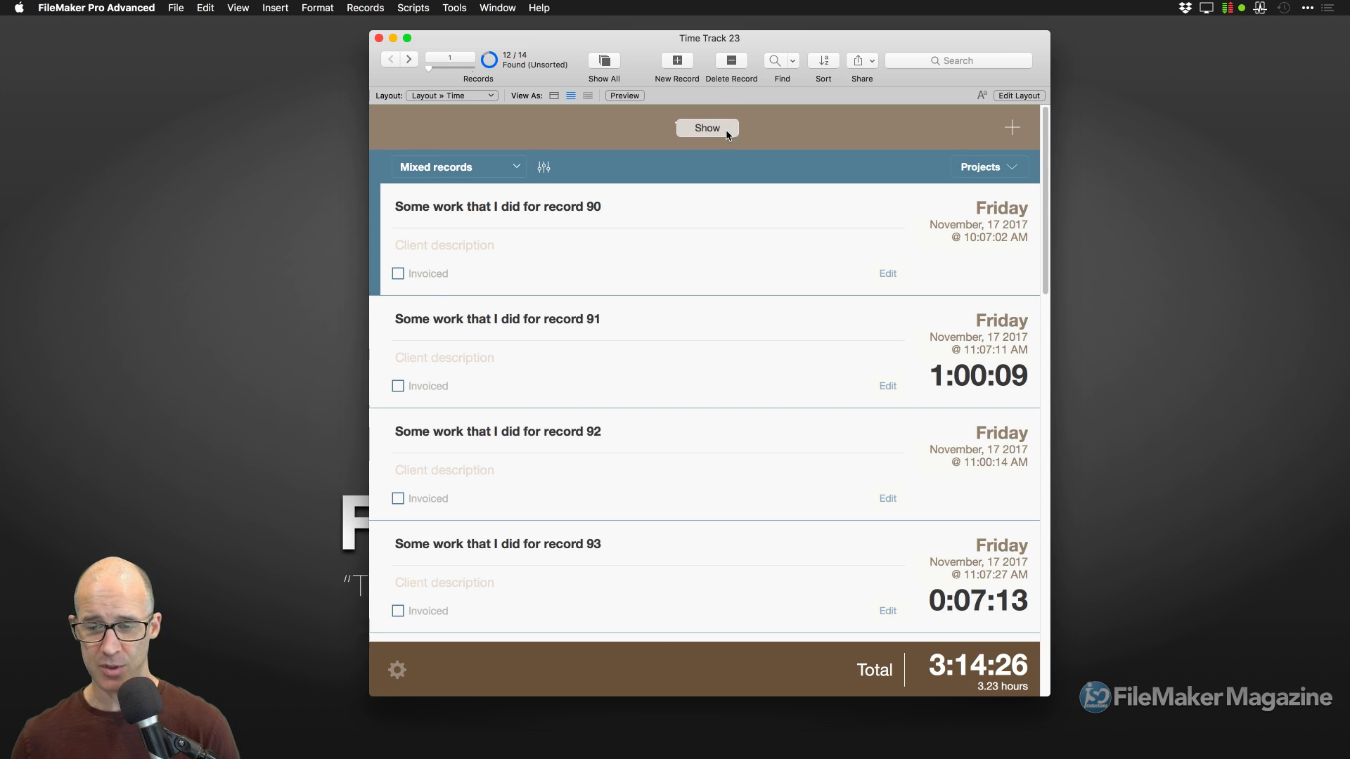
key(super+l)
- Move the popover button slightly across the layout's right boundary and narrow its popover from the left edge, checking the layout in Browse mode
click(877, 373)
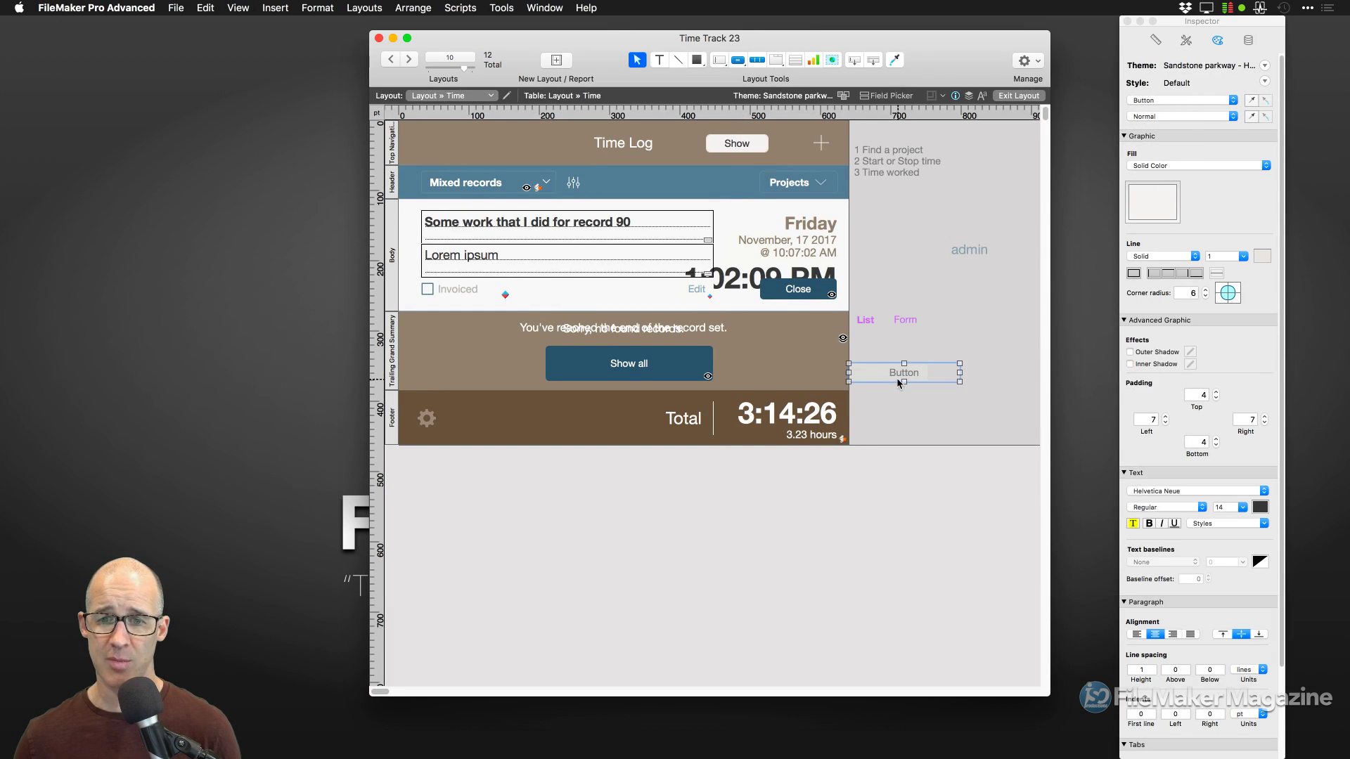
drag(896, 375, 891, 367)
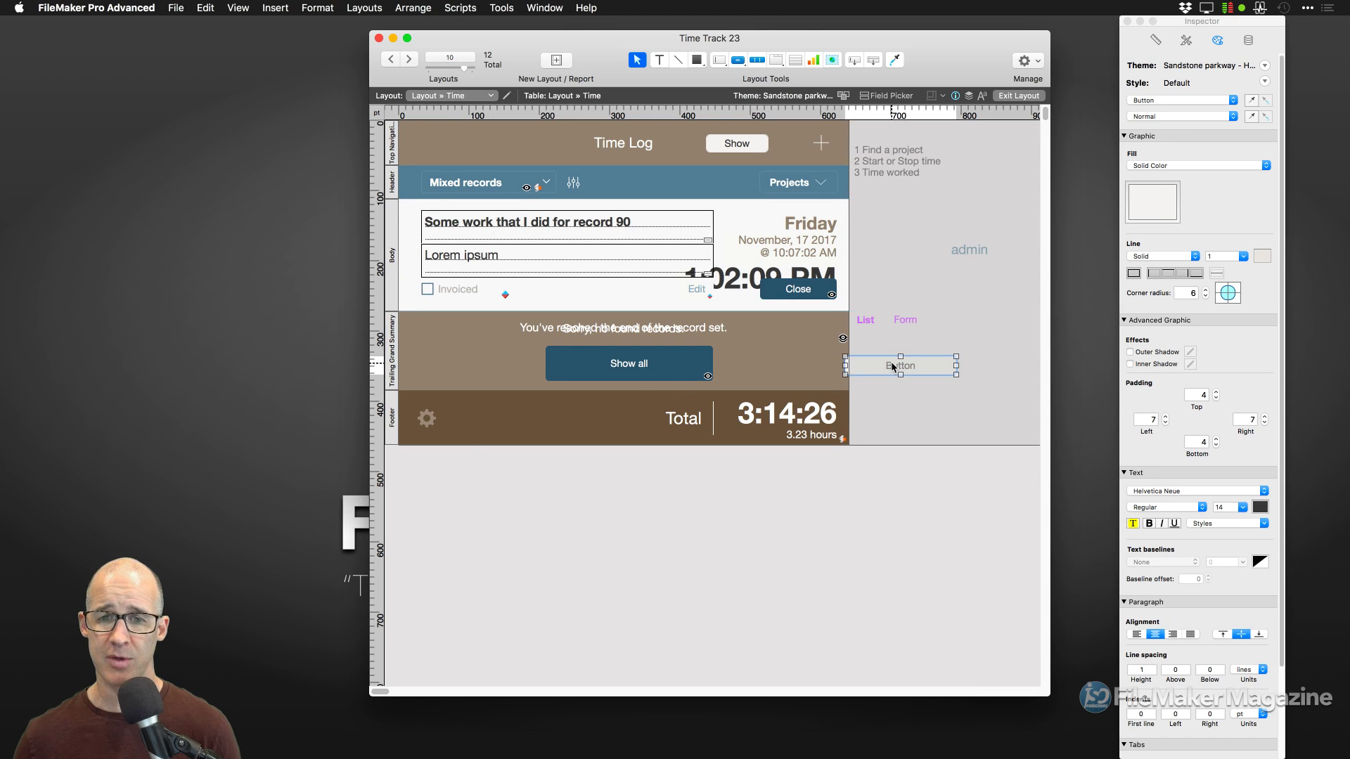
double_click(891, 366)
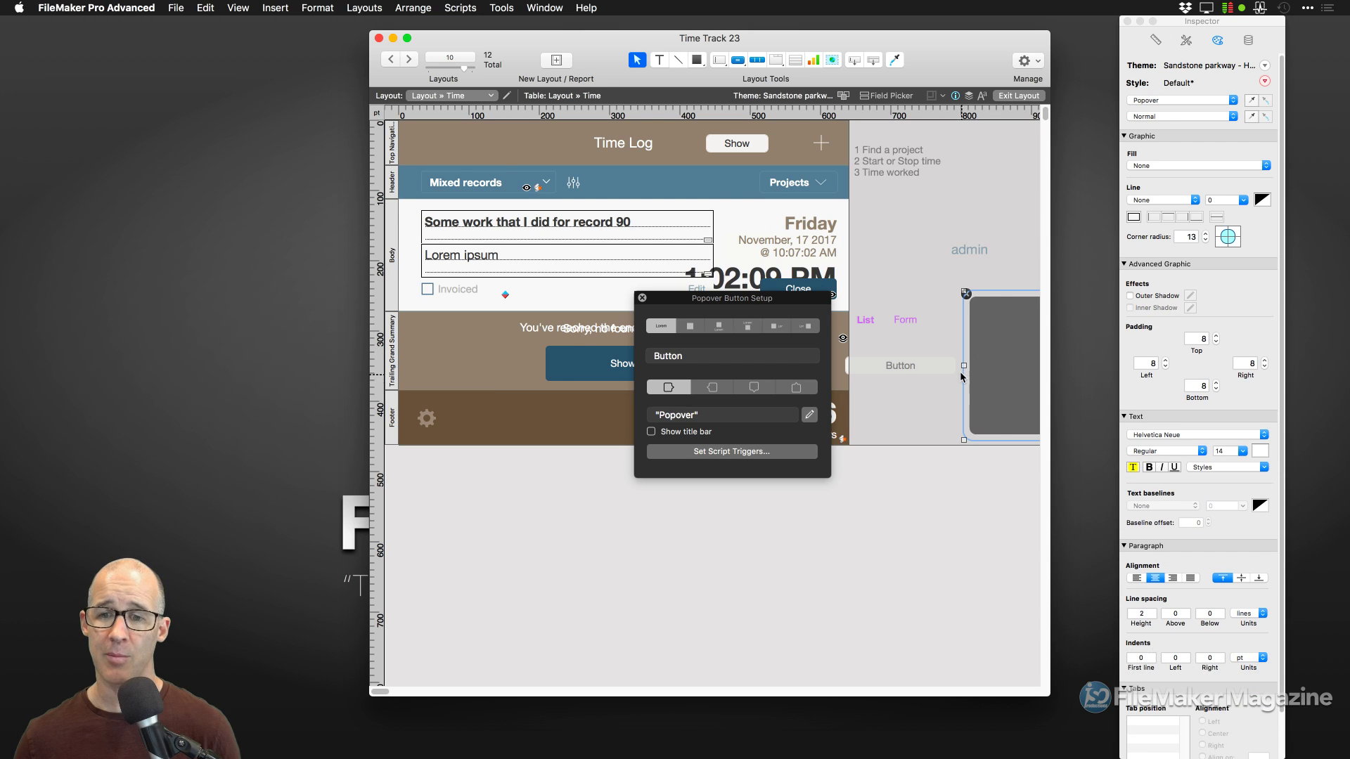
drag(964, 366, 1006, 365)
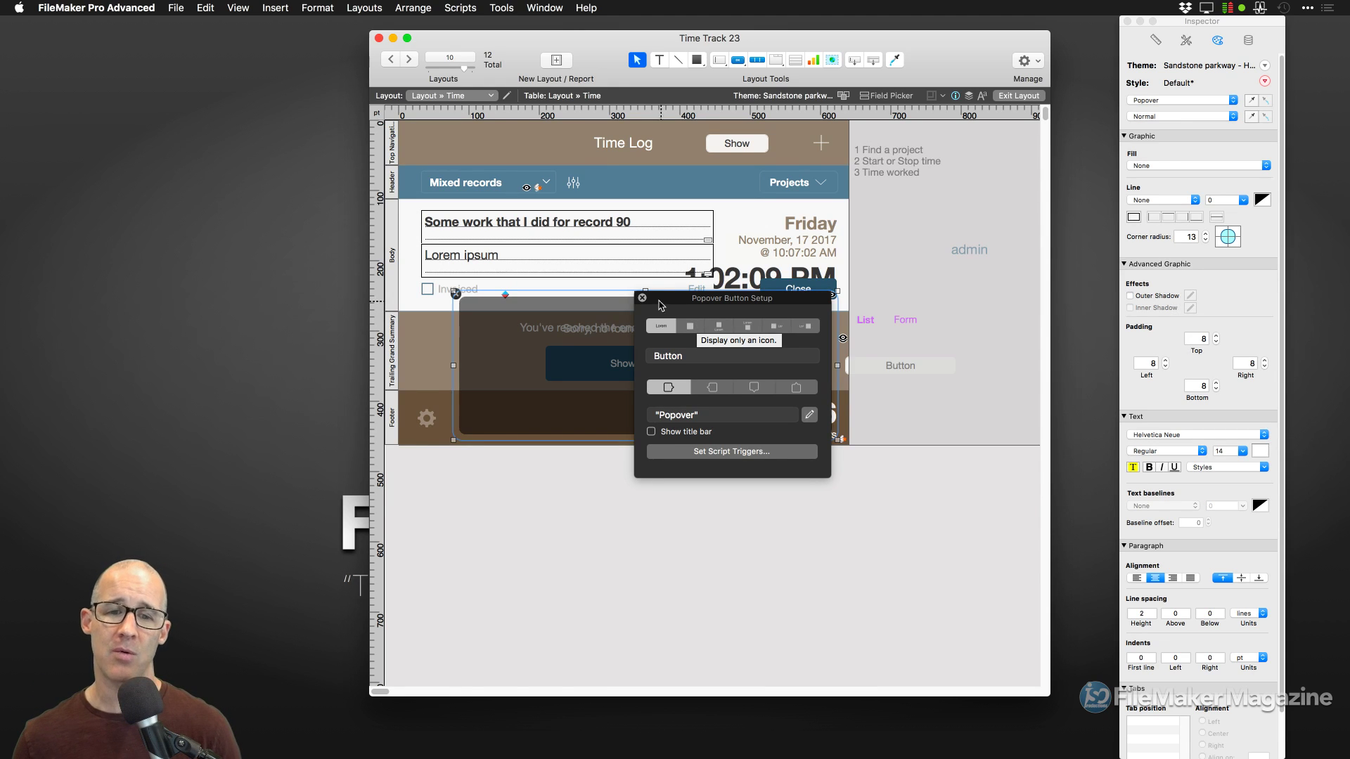
drag(655, 306, 821, 409)
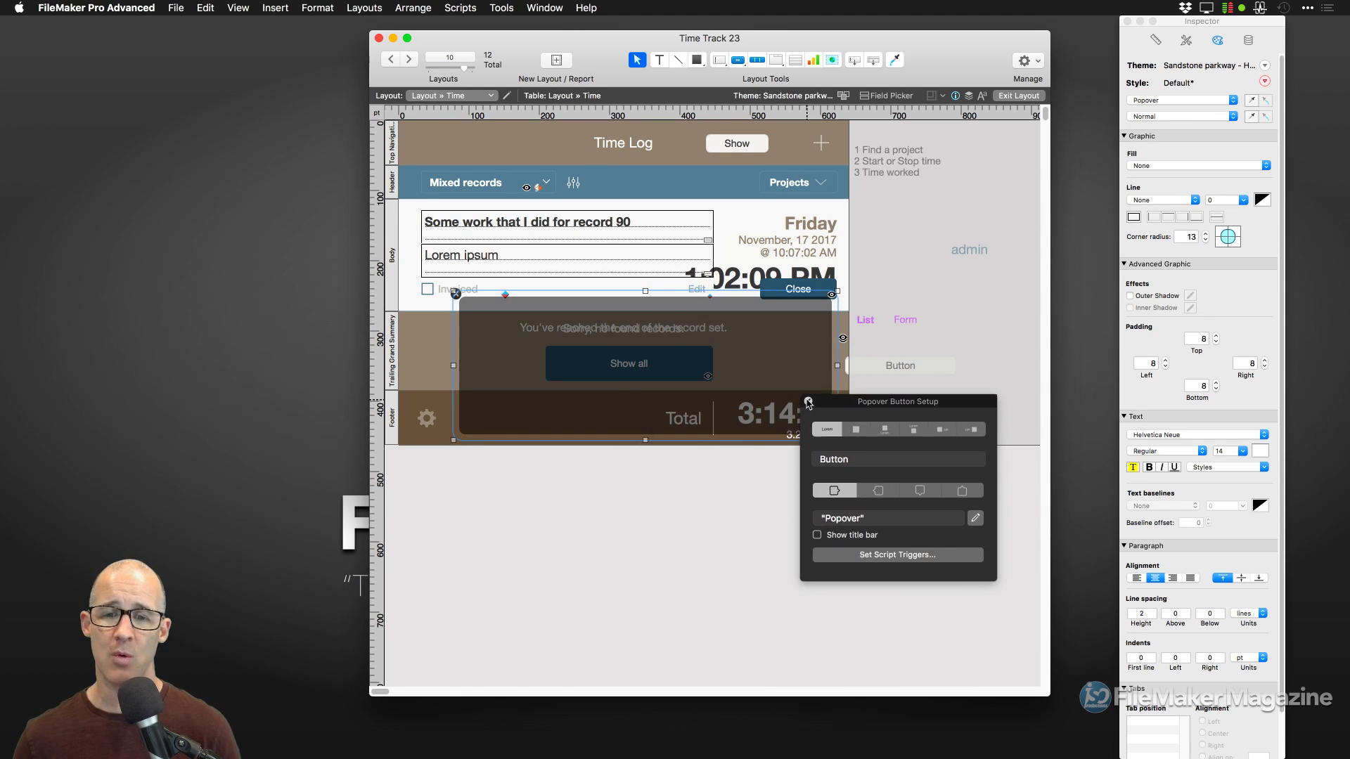
click(808, 401)
key(super+b)
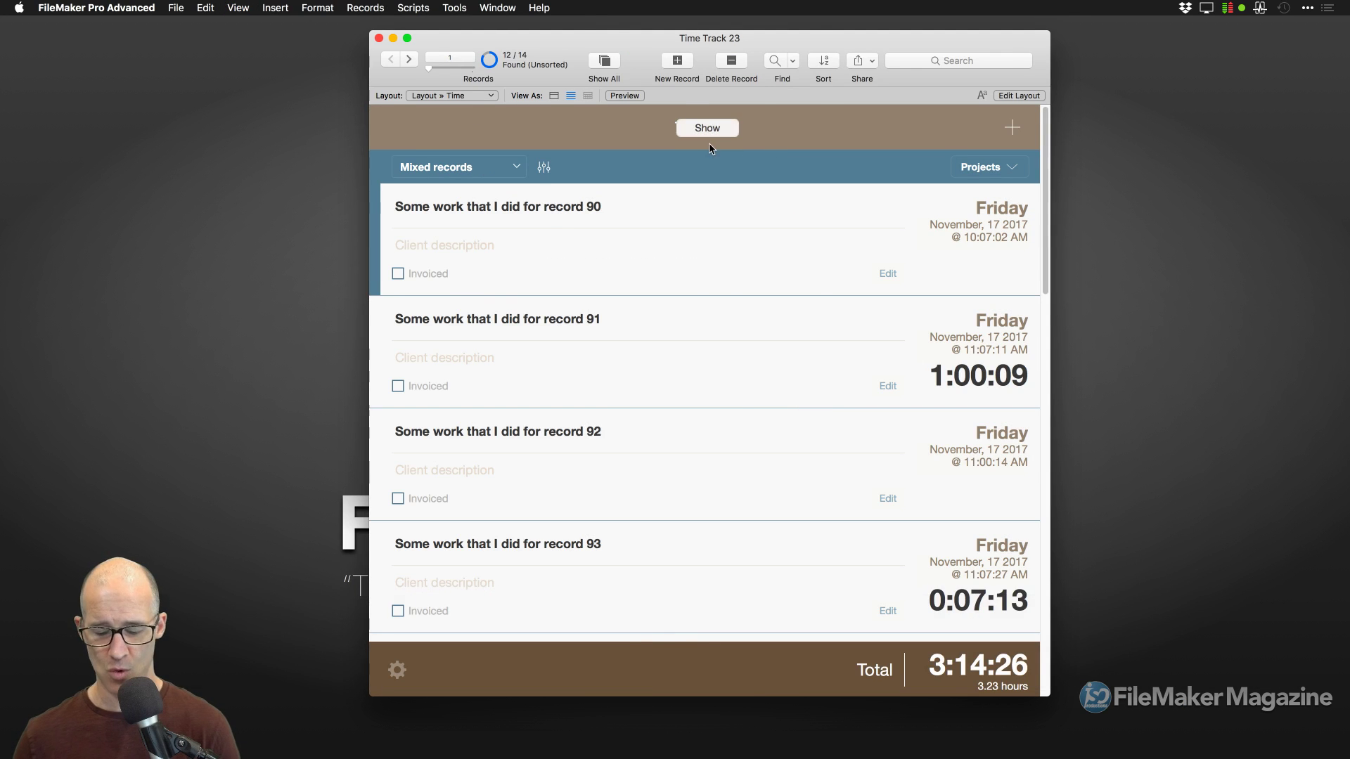
key(super+l)
- Narrow the popover button and move it up beside the Body part, flush against the layout's right boundary
click(882, 366)
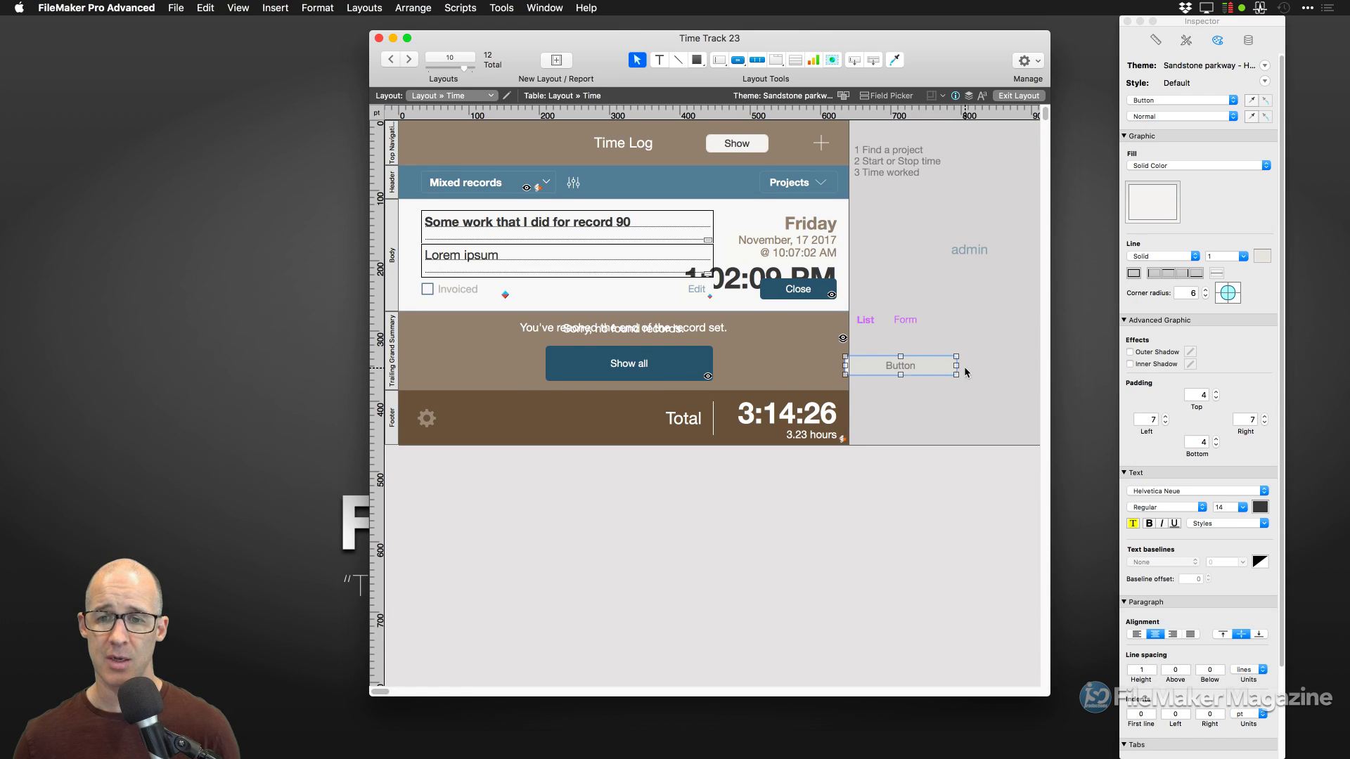
drag(956, 366, 880, 222)
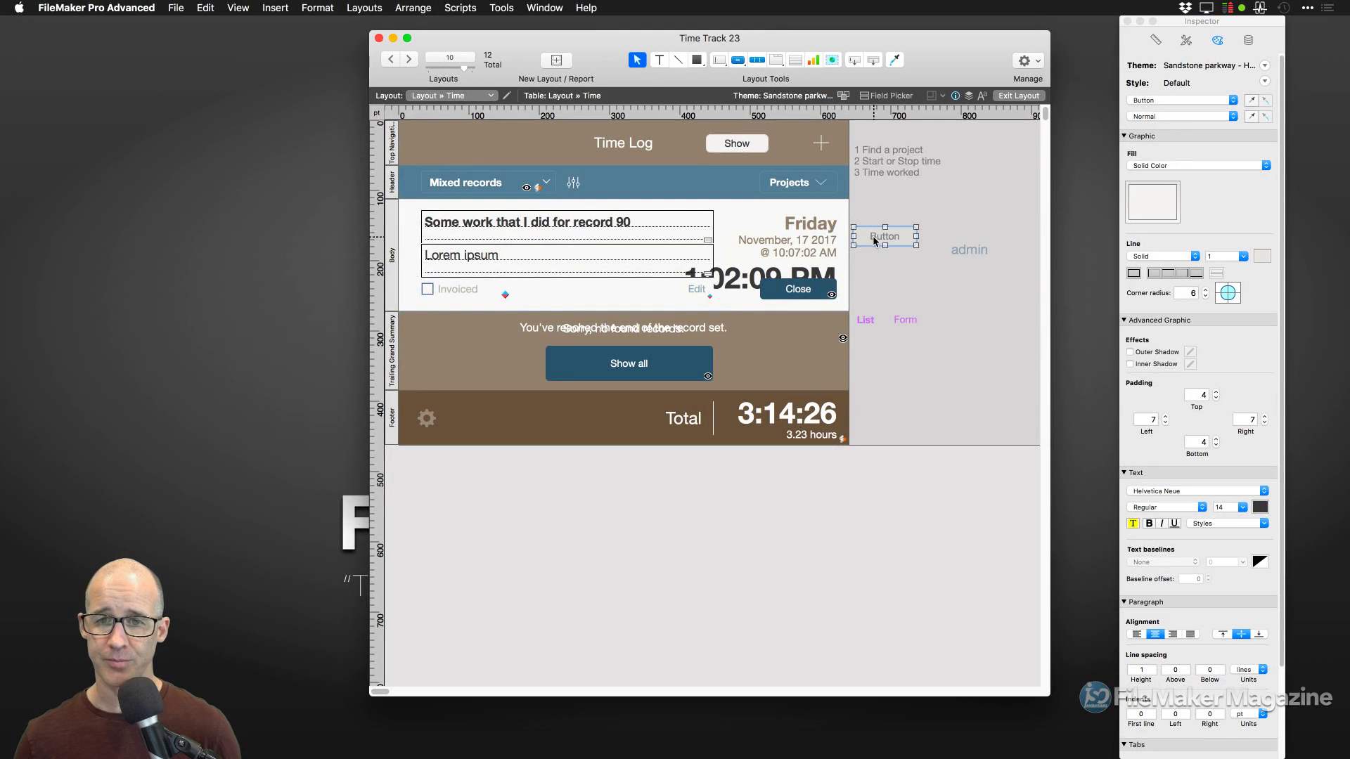
drag(875, 241, 871, 225)
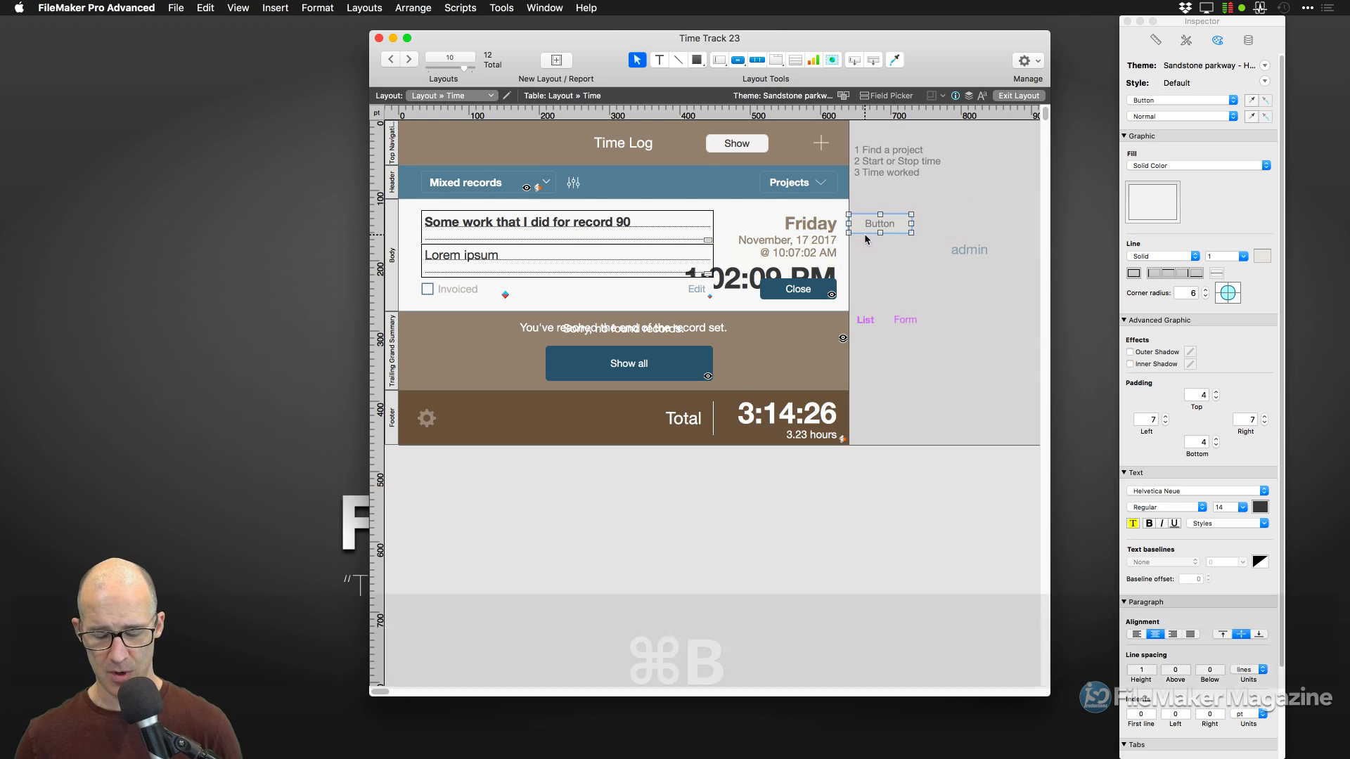
- Show and dismiss the semi-transparent popover twice in Browse mode using the layout's Show button
key(super+b)
click(715, 129)
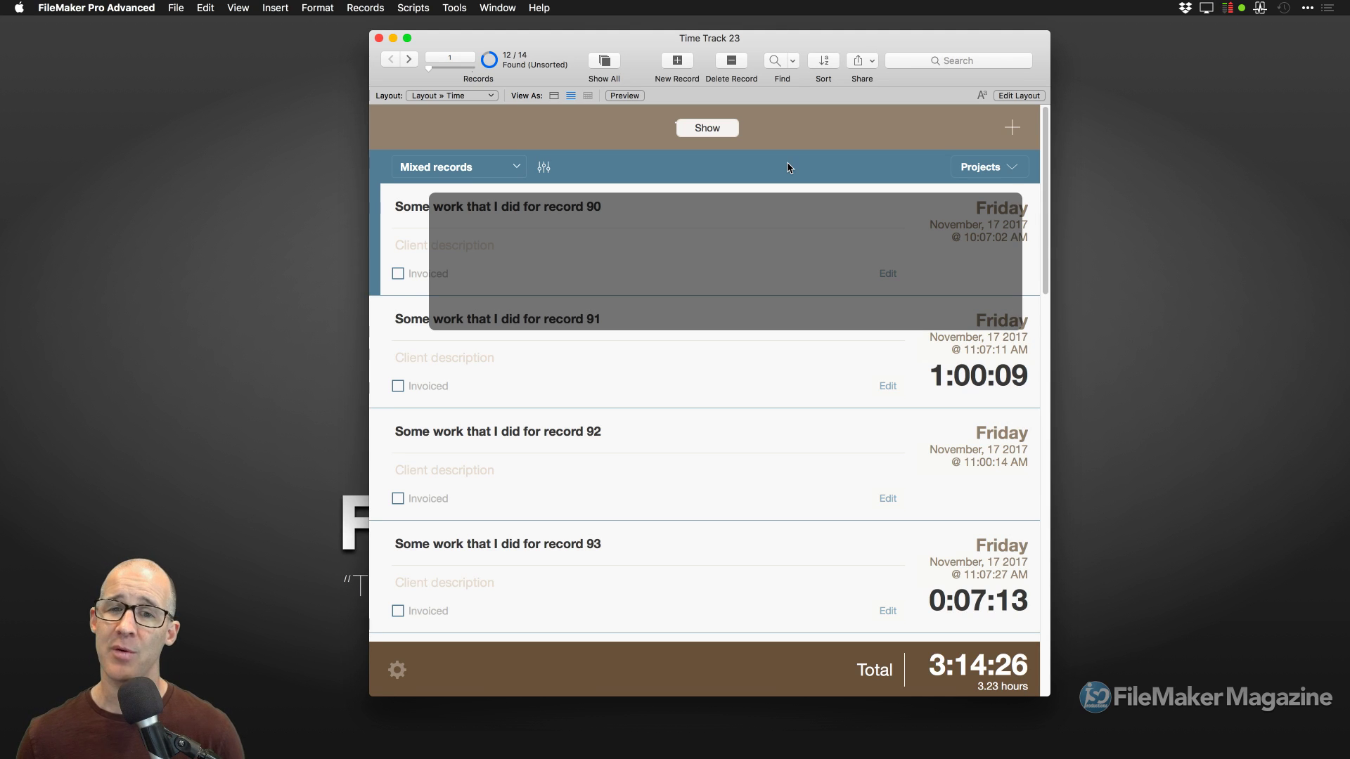
click(800, 144)
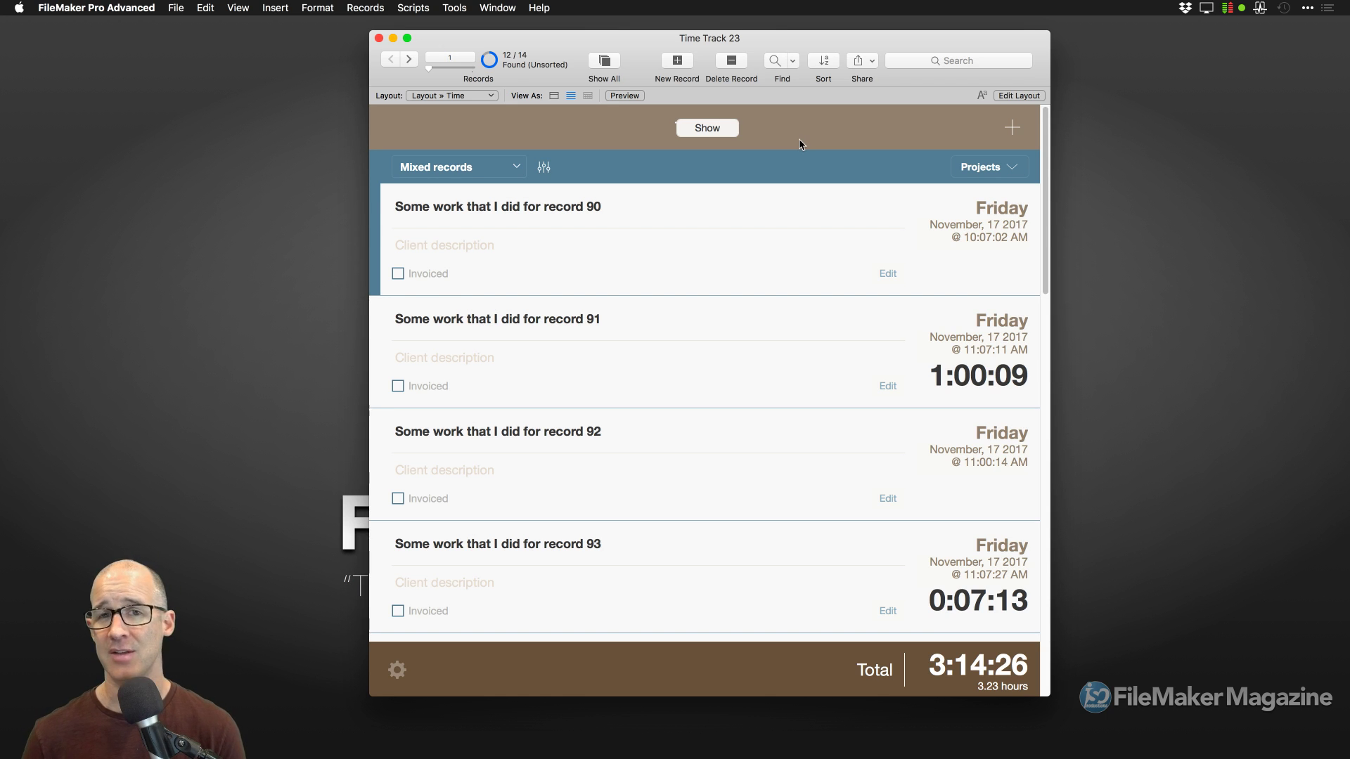
click(707, 129)
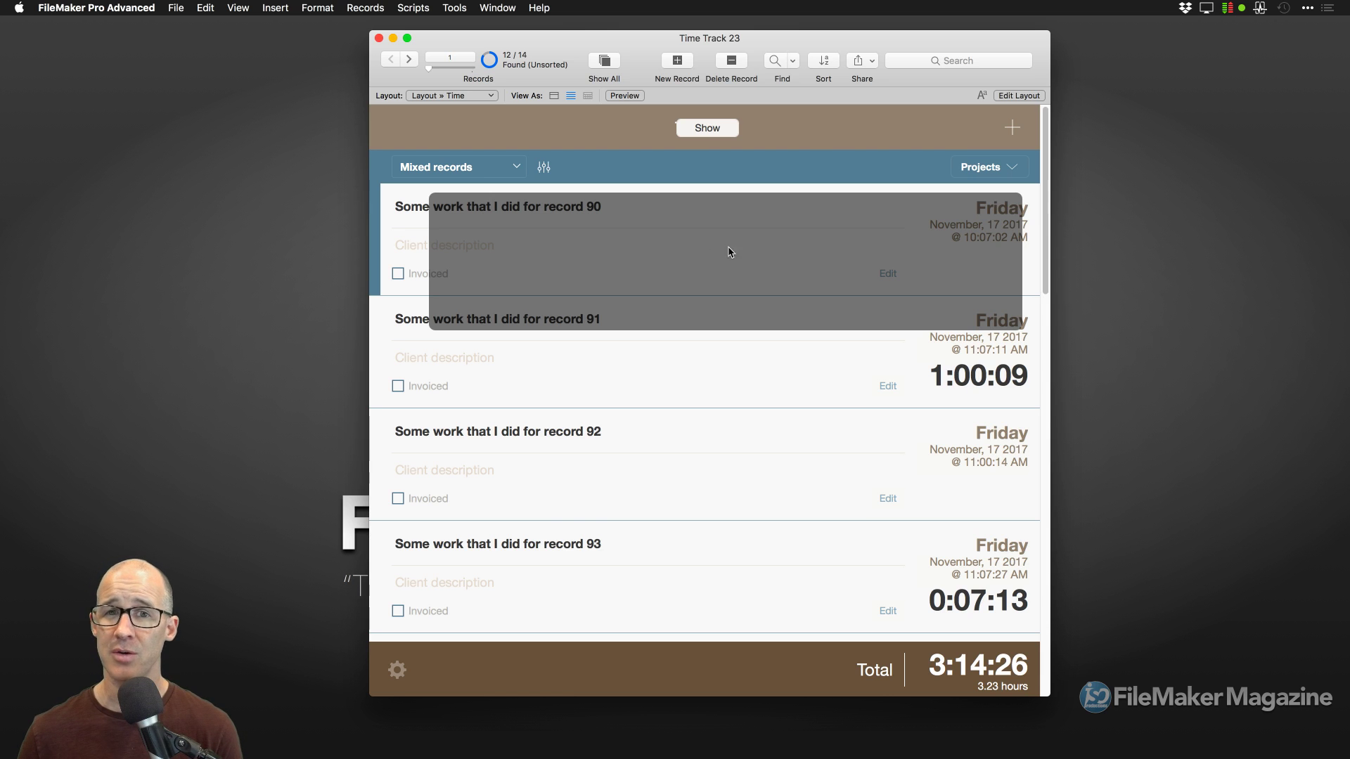
click(800, 133)
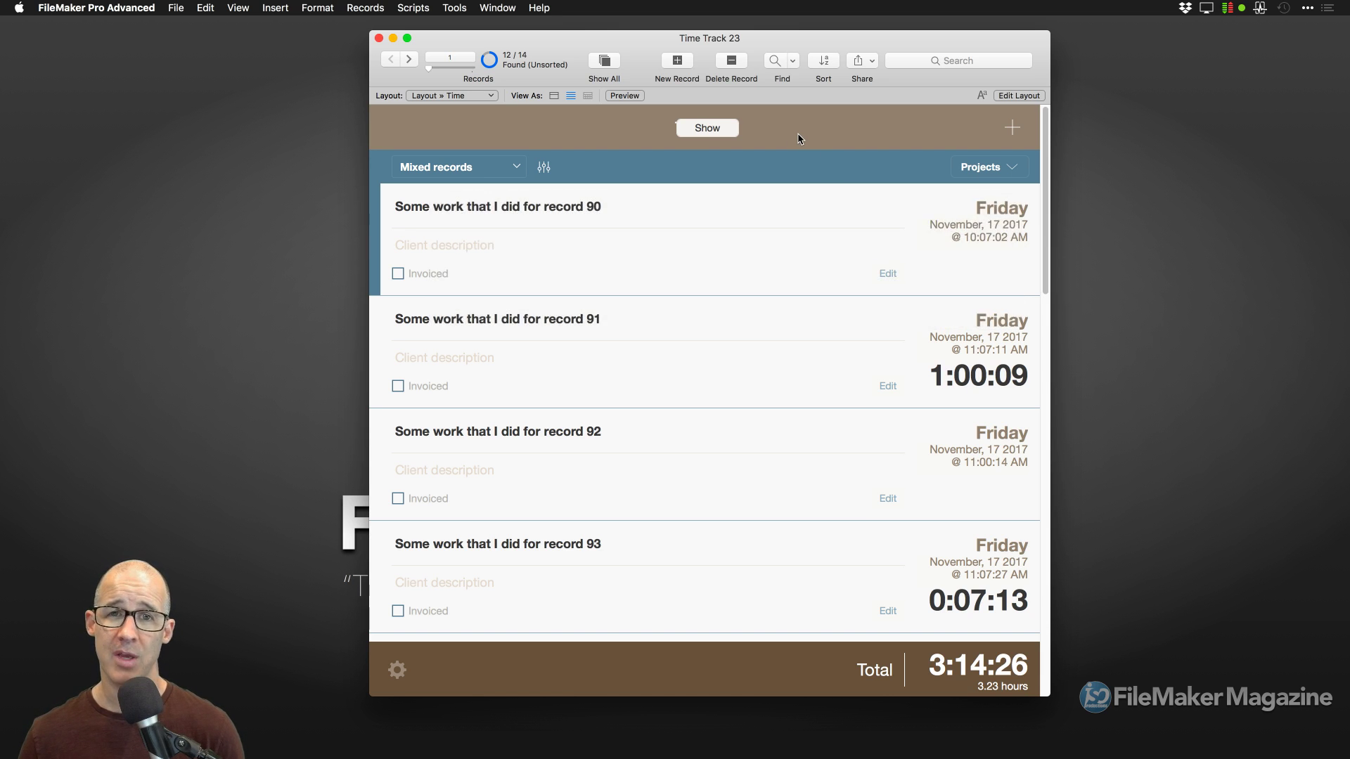
- Open the Projects popover, look through its project list from end to end, and dismiss the popover
click(977, 172)
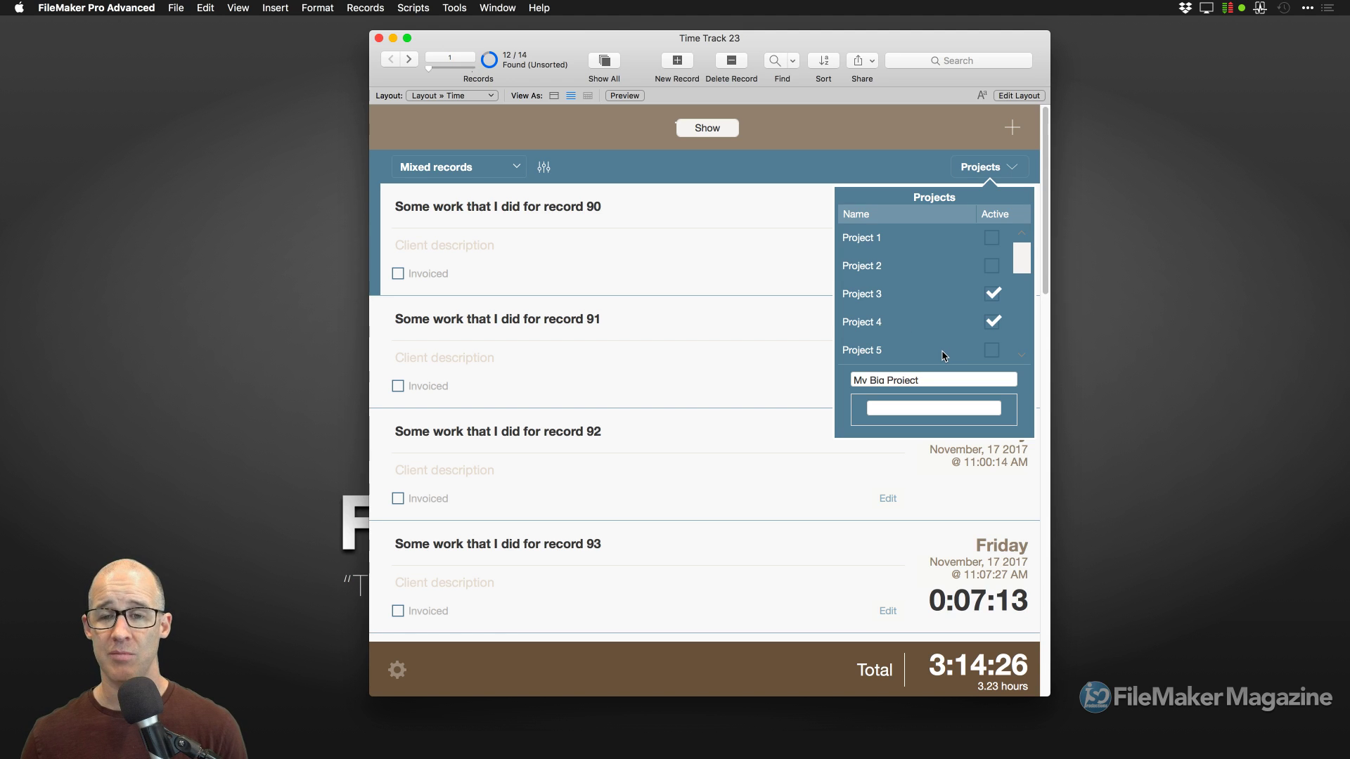
drag(1022, 249, 1027, 327)
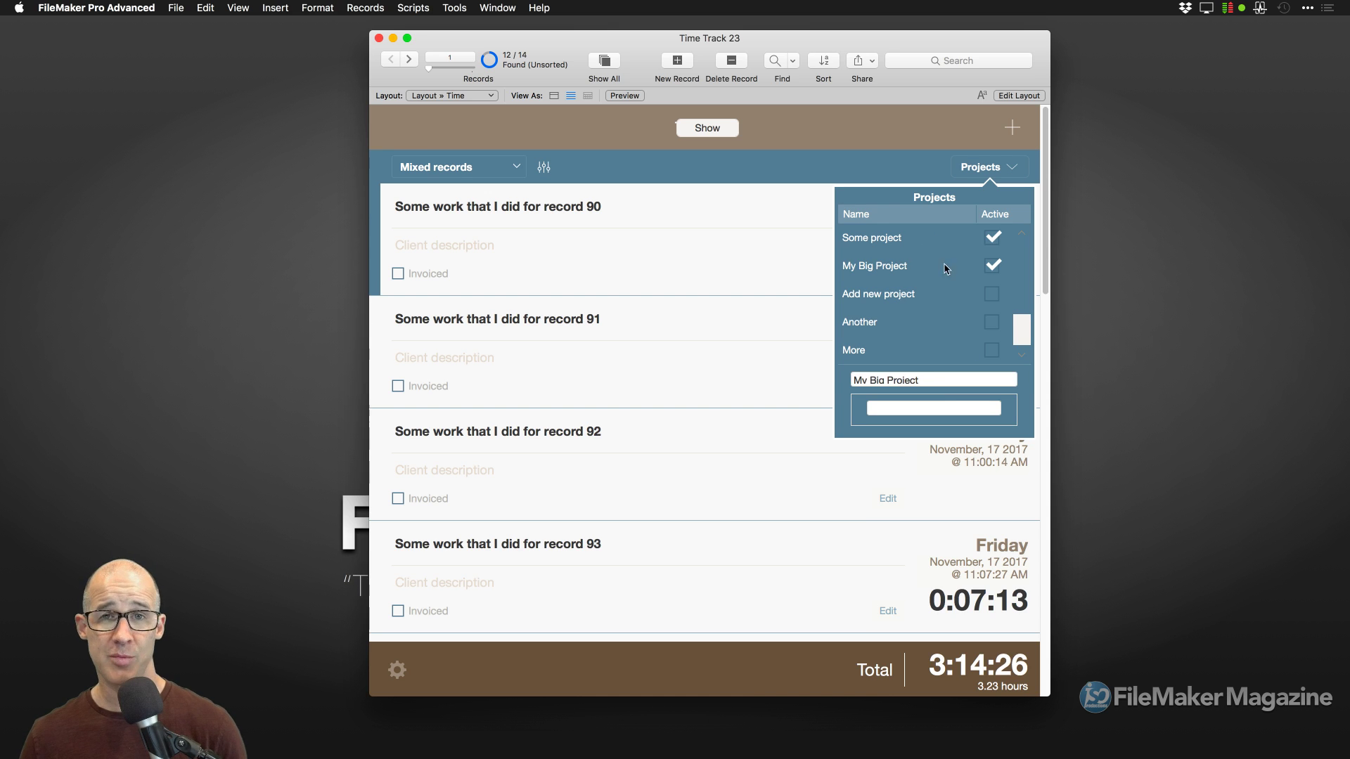
drag(1021, 331, 1021, 254)
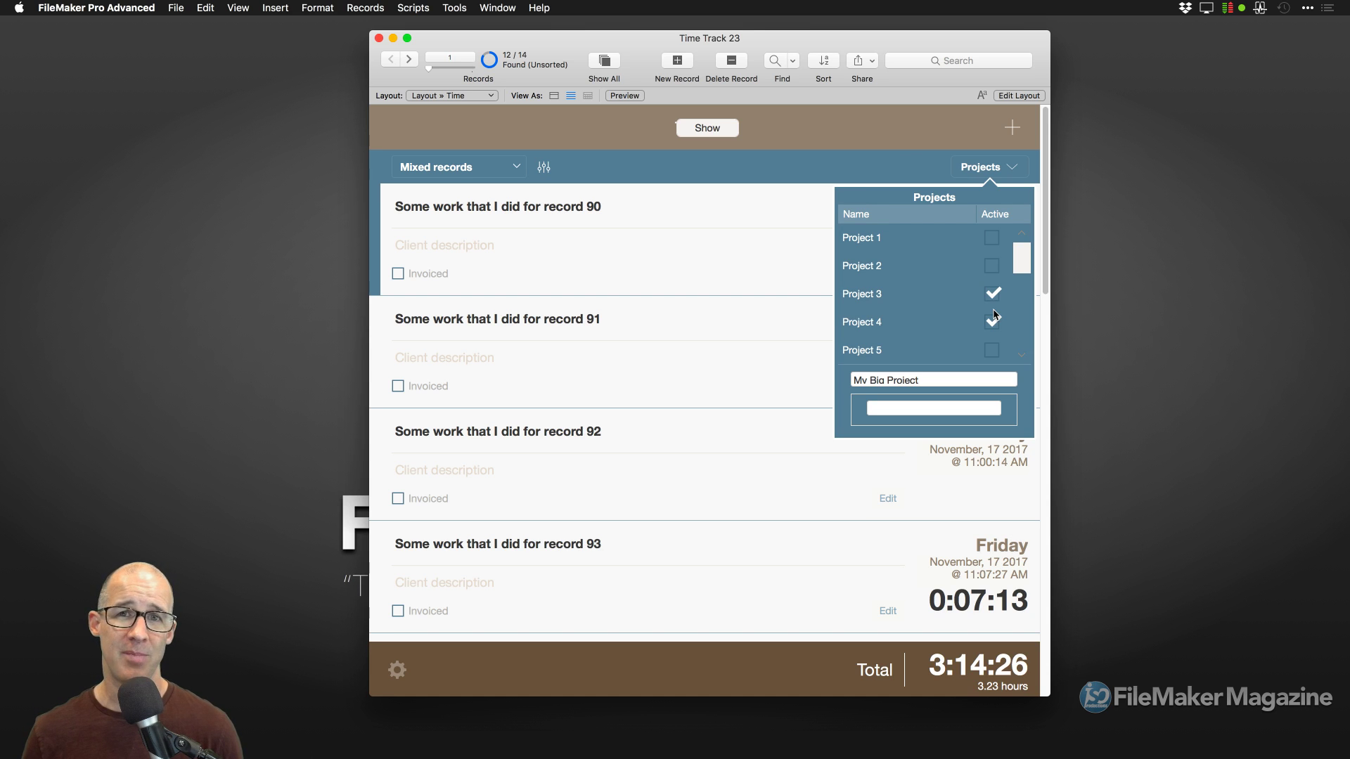
click(891, 167)
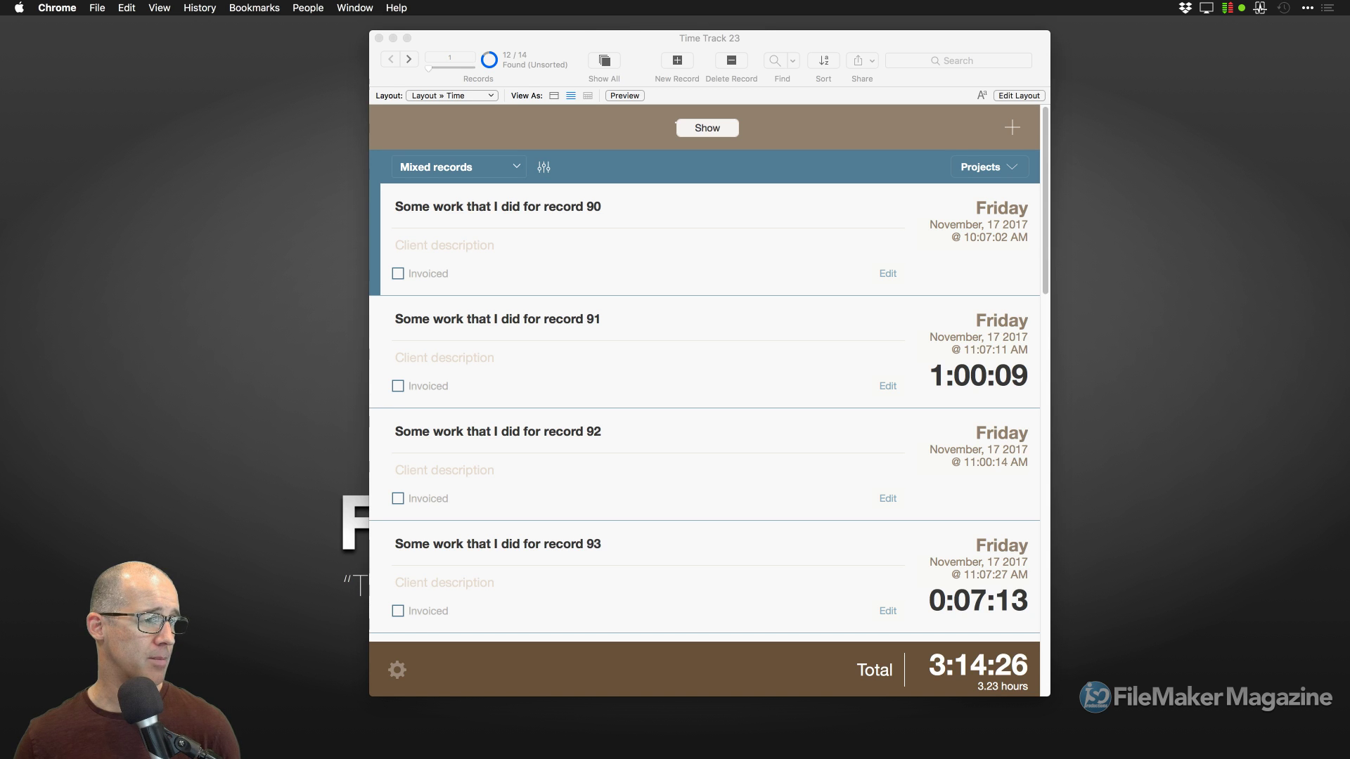
- Open Developer Tools for the YouTube live chat page in Chrome to view its element styles
key(alt+super+i)
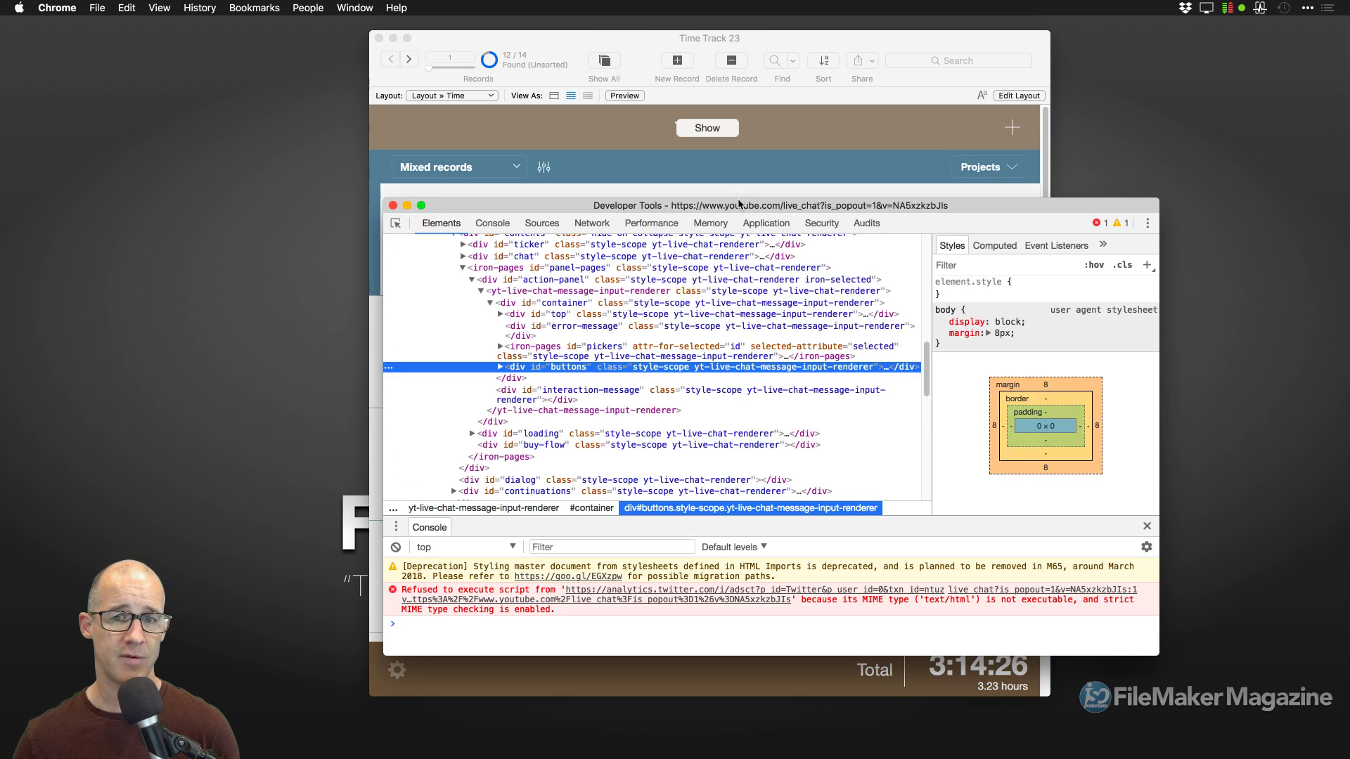
drag(999, 206, 1000, 206)
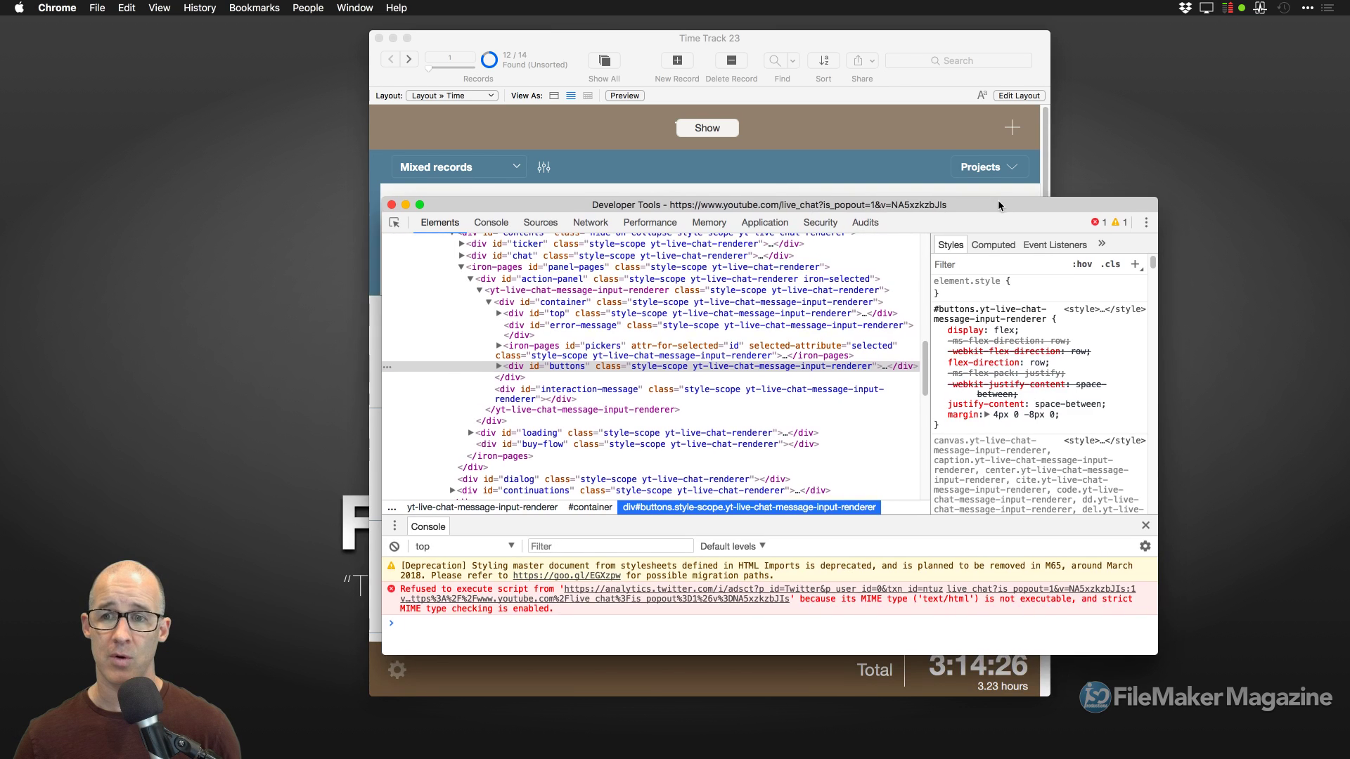
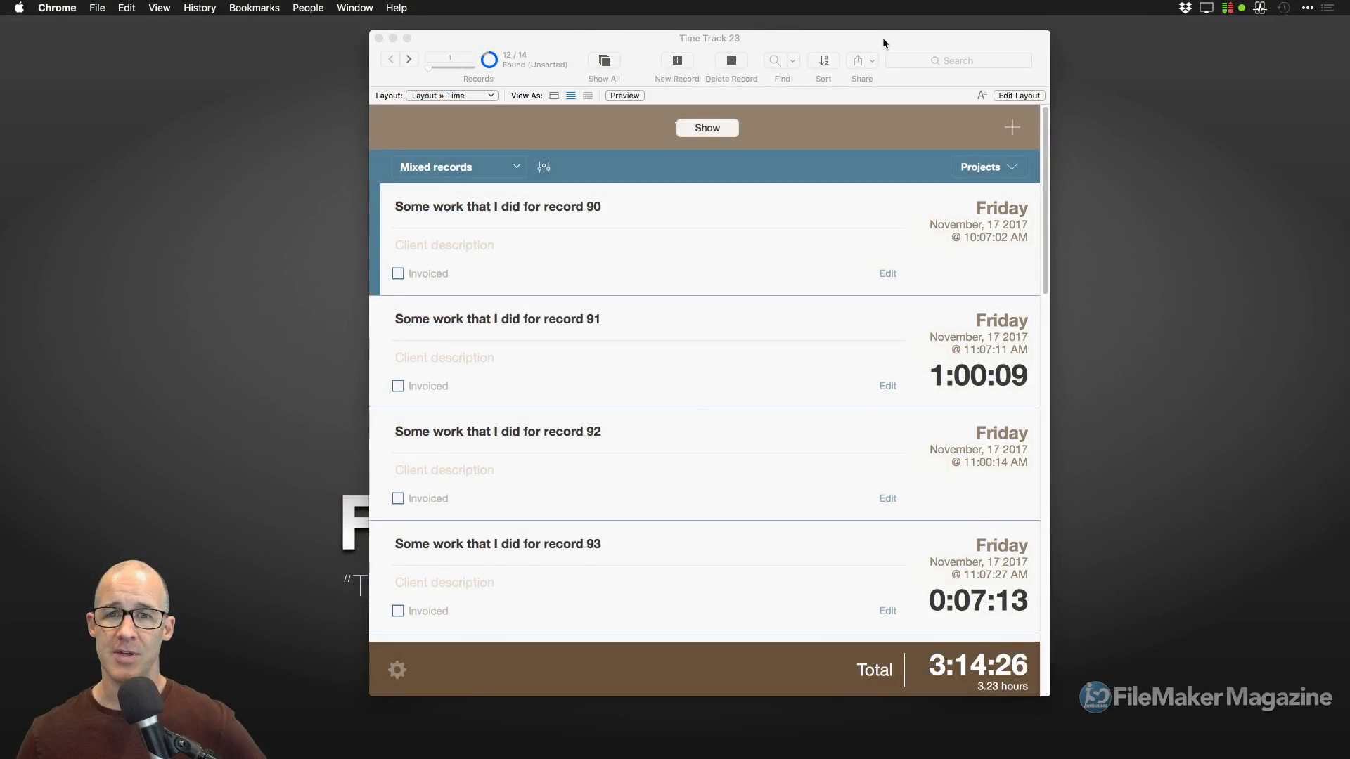
- Return to FileMaker and make the Time Track 23 window slightly narrower
click(883, 37)
drag(1049, 696, 1011, 693)
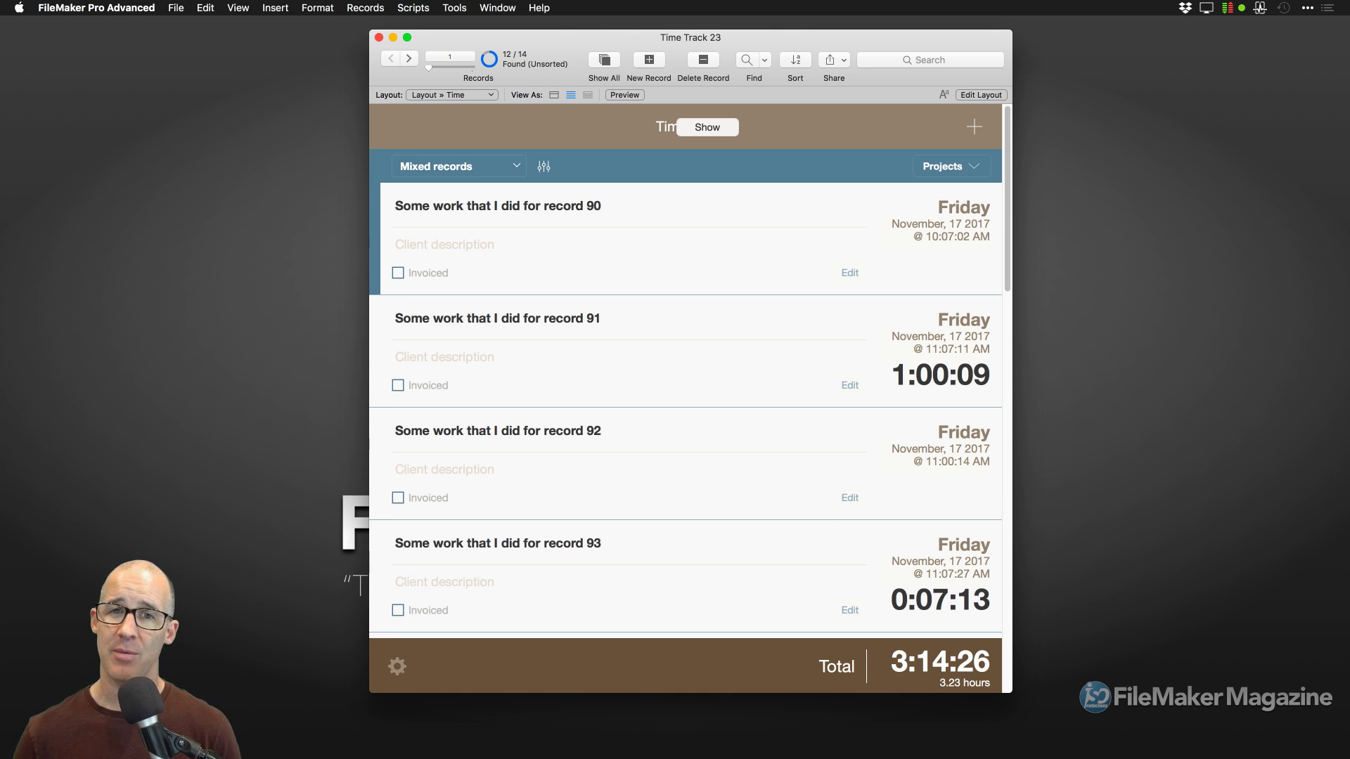
- Switch to the FileMaker Magazine home page in Safari and make the browser window narrower and slightly taller
key(super+Tab)
key(super+Tab)
key(super+Tab)
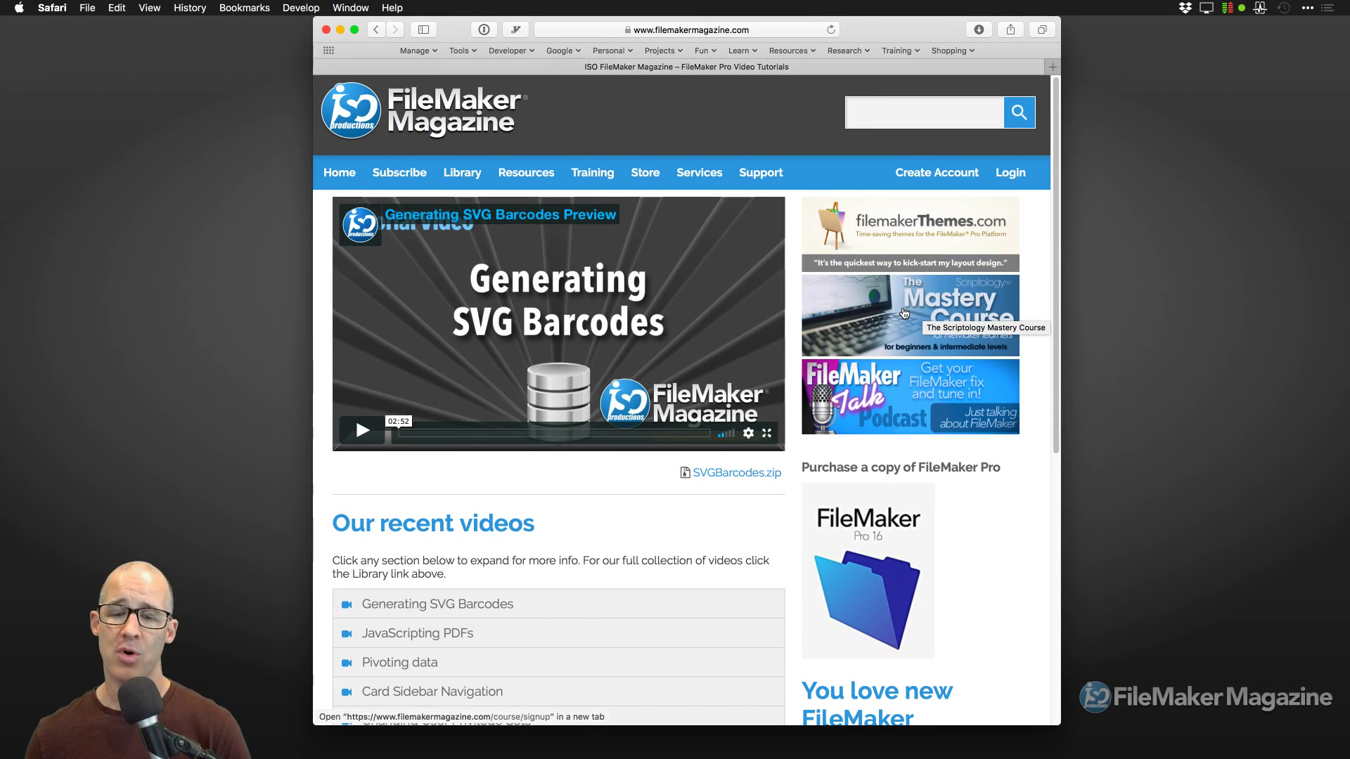
drag(1058, 725, 1039, 732)
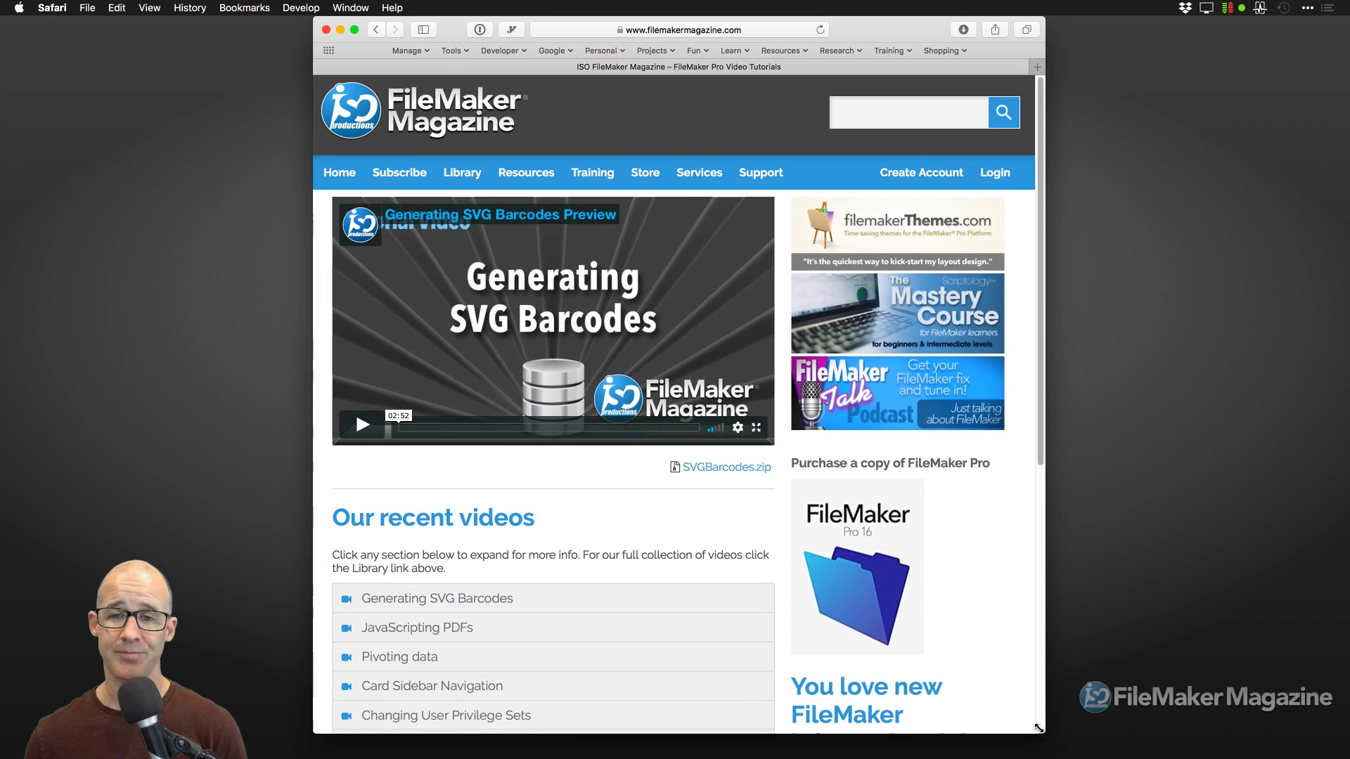